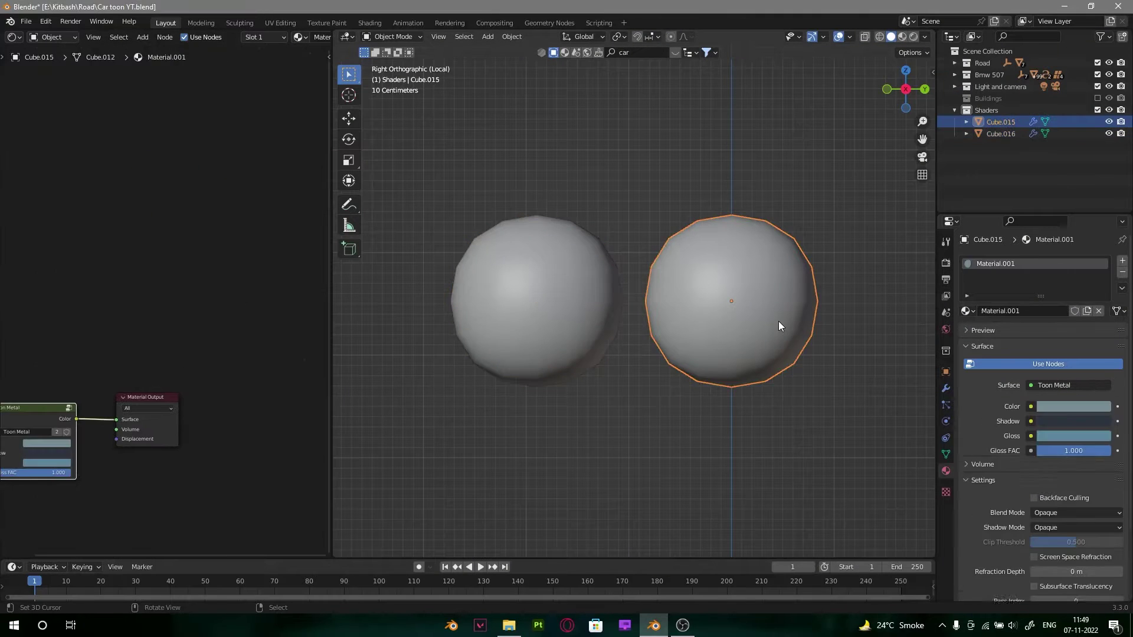
# Step: Select the sphere Cube.016, show both spheres in material preview and inspect its Toon Metal White node setup
pyautogui.rightClick(568, 302)
pyautogui.press('z')
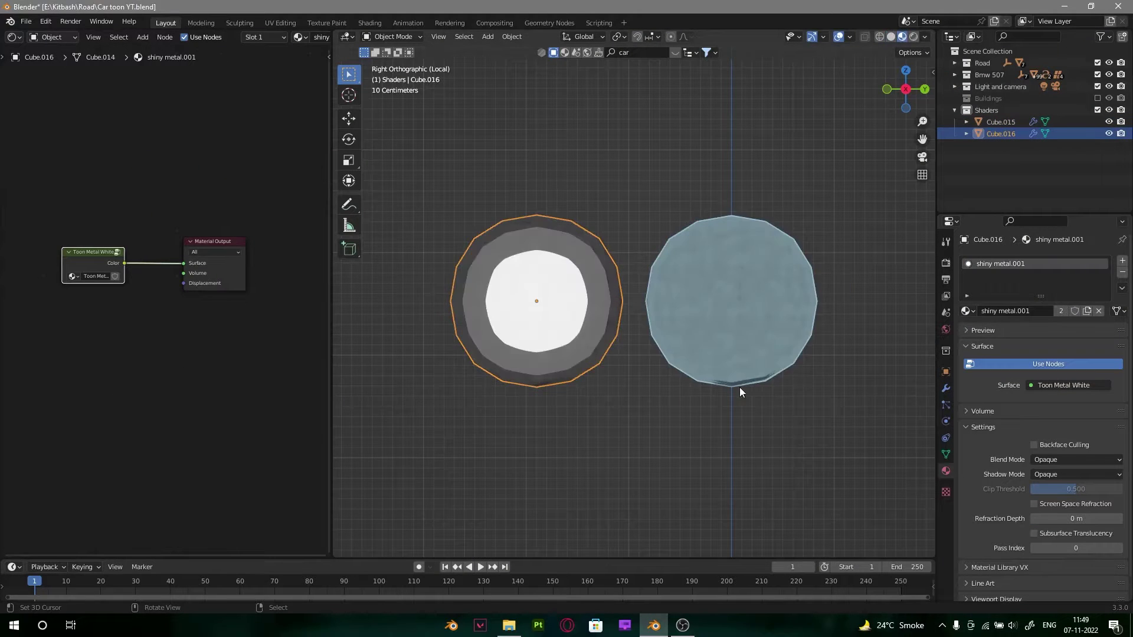
pyautogui.keyDown('alt'); pyautogui.moveTo(763, 334); pyautogui.dragTo(735, 362); pyautogui.keyUp('alt')
pyautogui.keyDown('alt'); pyautogui.moveTo(128, 274); pyautogui.dragTo(133, 269); pyautogui.keyUp('alt')
pyautogui.scroll(2, 134, 270)
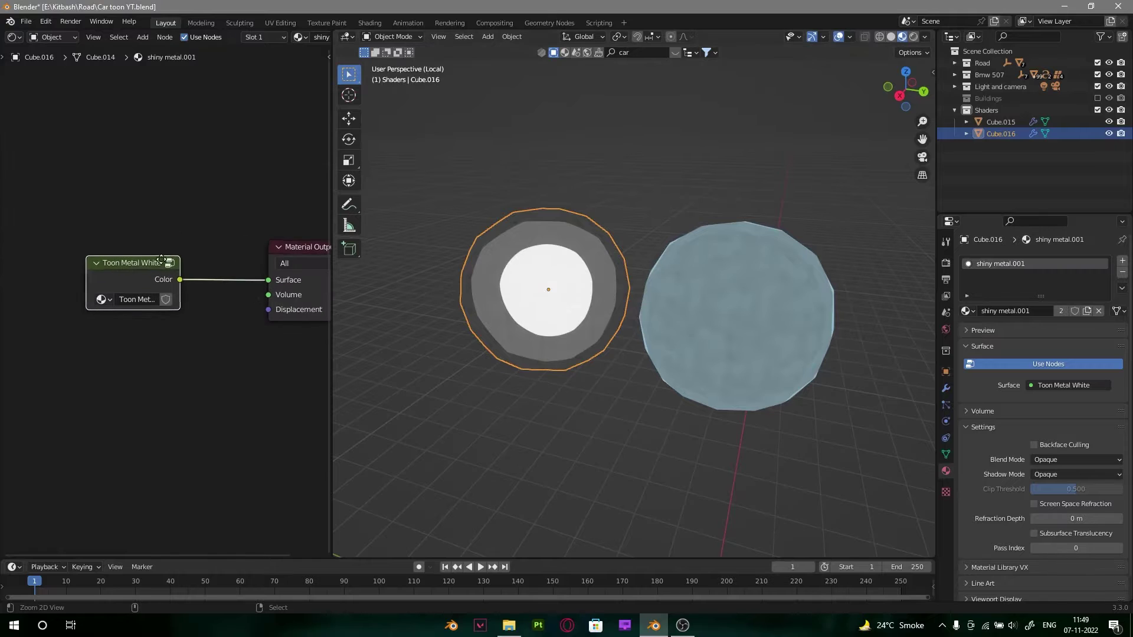
# Step: Return to solid shading, select both shader spheres and leave local view to show the whole road scene
pyautogui.click(768, 303)
pyautogui.moveTo(615, 298)
pyautogui.mouseDown(button='middle')
pyautogui.moveTo(682, 309)
pyautogui.moveTo(770, 278)
pyautogui.moveTo(608, 278)
pyautogui.moveTo(680, 273)
pyautogui.mouseUp(button='middle')
pyautogui.press('z')
pyautogui.click(757, 275)
pyautogui.rightClick(724, 279)
pyautogui.keyDown('shift'); pyautogui.rightClick(585, 283); pyautogui.keyUp('shift')
pyautogui.press('/')
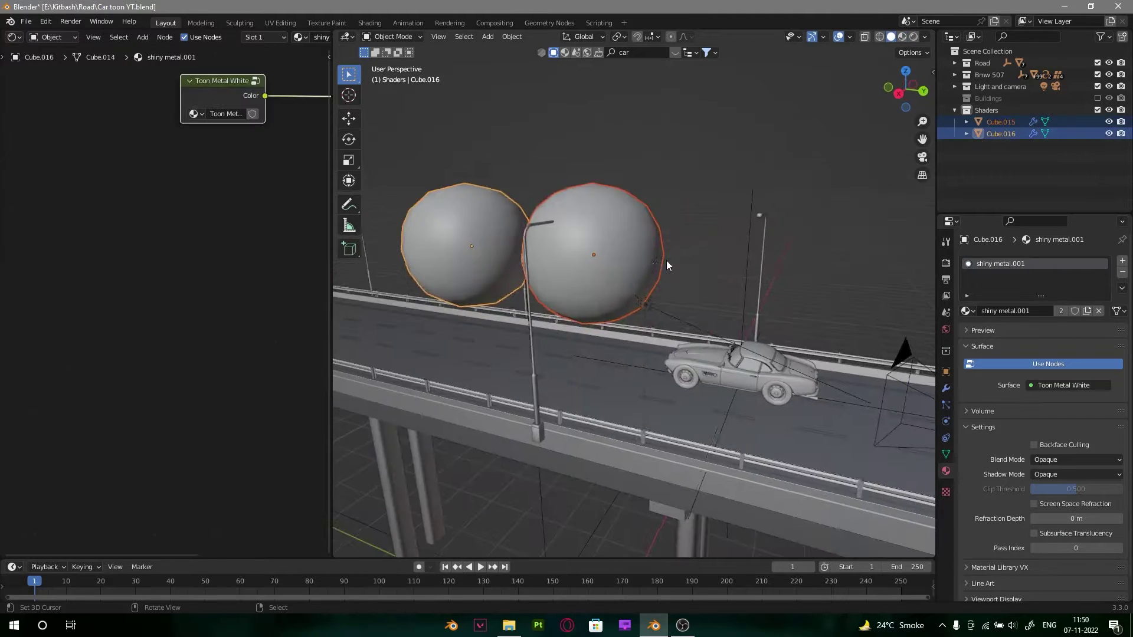
# Step: Move both spheres straight down along Z to below the bridge deck and display the scene in rendered shading
pyautogui.press('g')
pyautogui.press('z')
pyautogui.click(670, 520)
pyautogui.moveTo(624, 338); pyautogui.dragTo(650, 335, button='middle')
pyautogui.press('z')
pyautogui.click(743, 210)
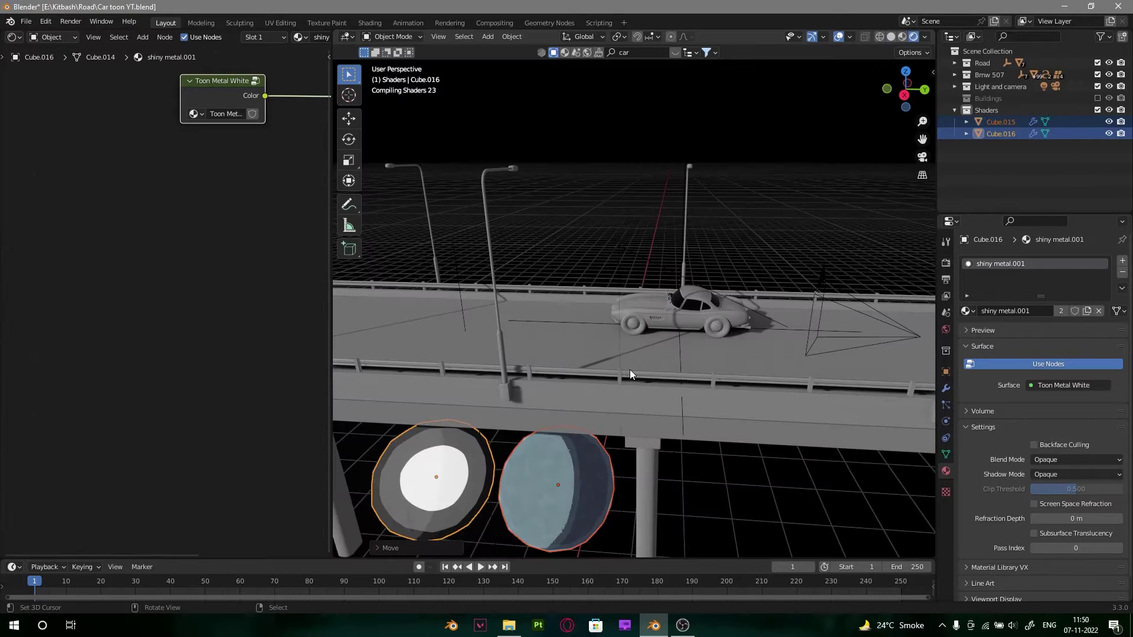
pyautogui.moveTo(749, 500)
pyautogui.mouseDown(button='middle')
pyautogui.moveTo(679, 491)
pyautogui.moveTo(784, 496)
pyautogui.mouseUp(button='middle')
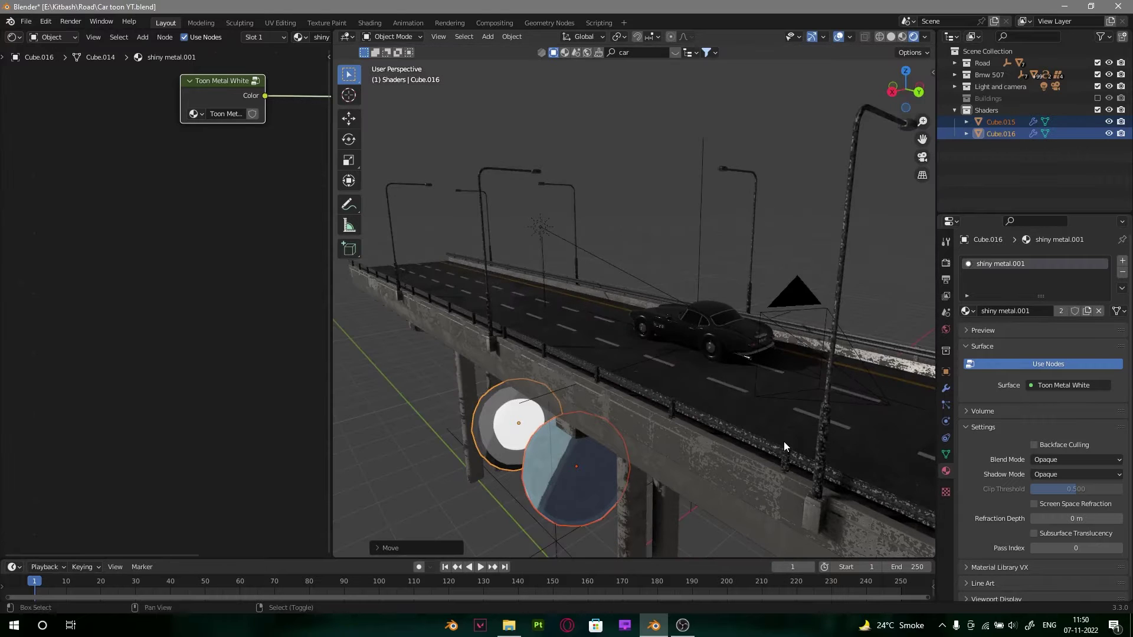
pyautogui.moveTo(784, 441); pyautogui.dragTo(805, 328, button='middle')
# Step: Deselect everything, unlink the World from the scene and check the car's lighting through the camera
pyautogui.hotkey('alt', 'a')
pyautogui.click(947, 330)
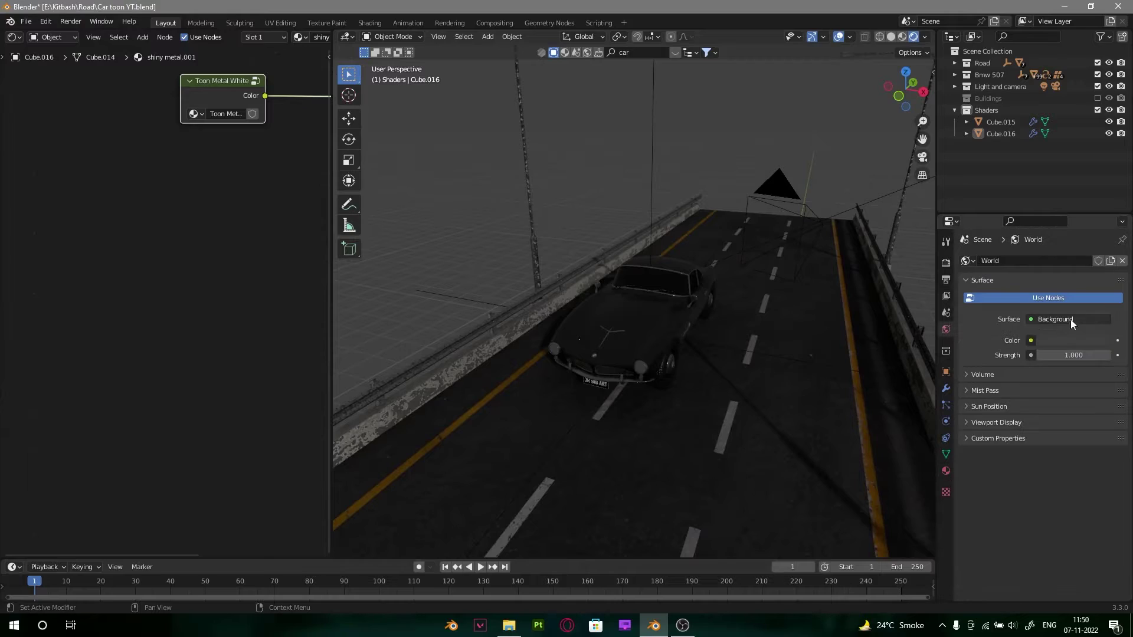
pyautogui.click(1122, 261)
pyautogui.moveTo(887, 303); pyautogui.dragTo(717, 324, button='middle')
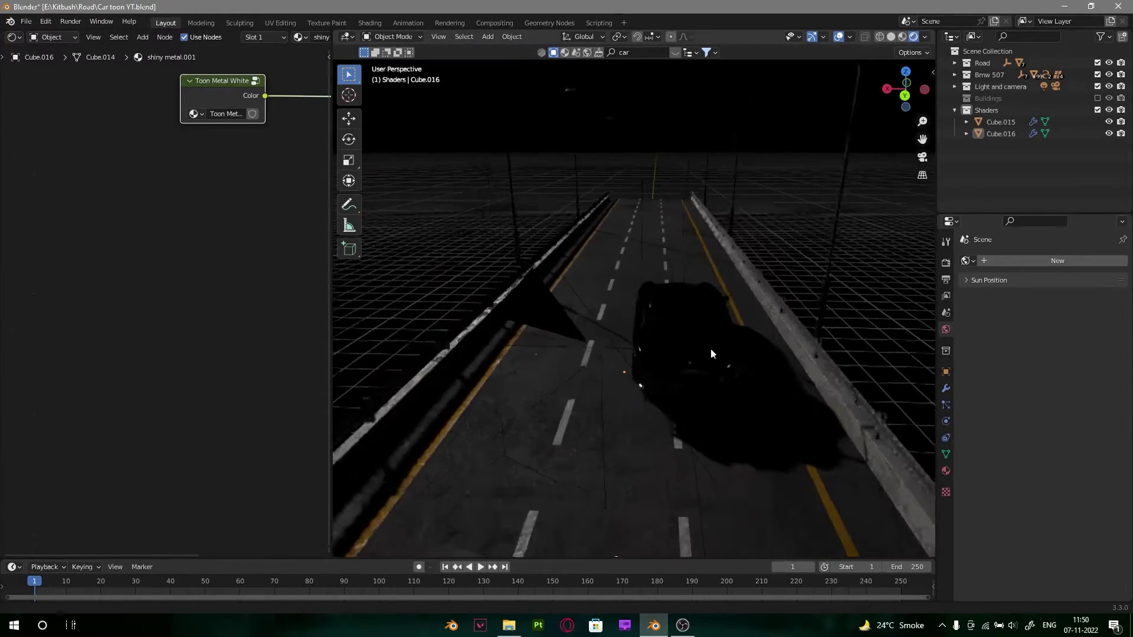
pyautogui.press('KP_0')
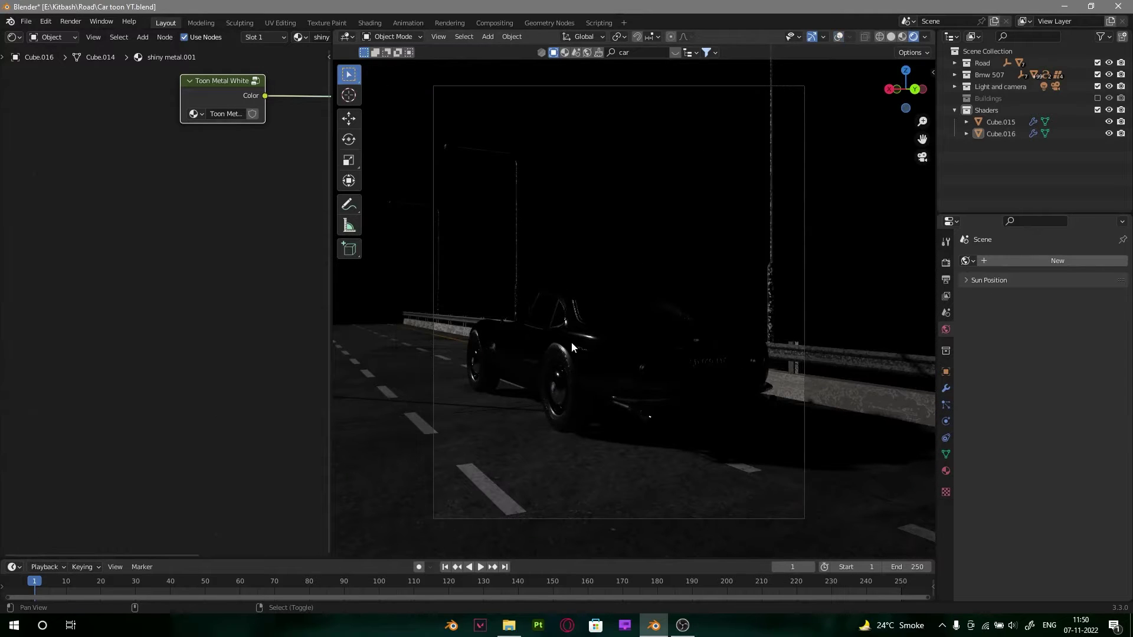
pyautogui.moveTo(571, 342); pyautogui.dragTo(724, 373, button='middle')
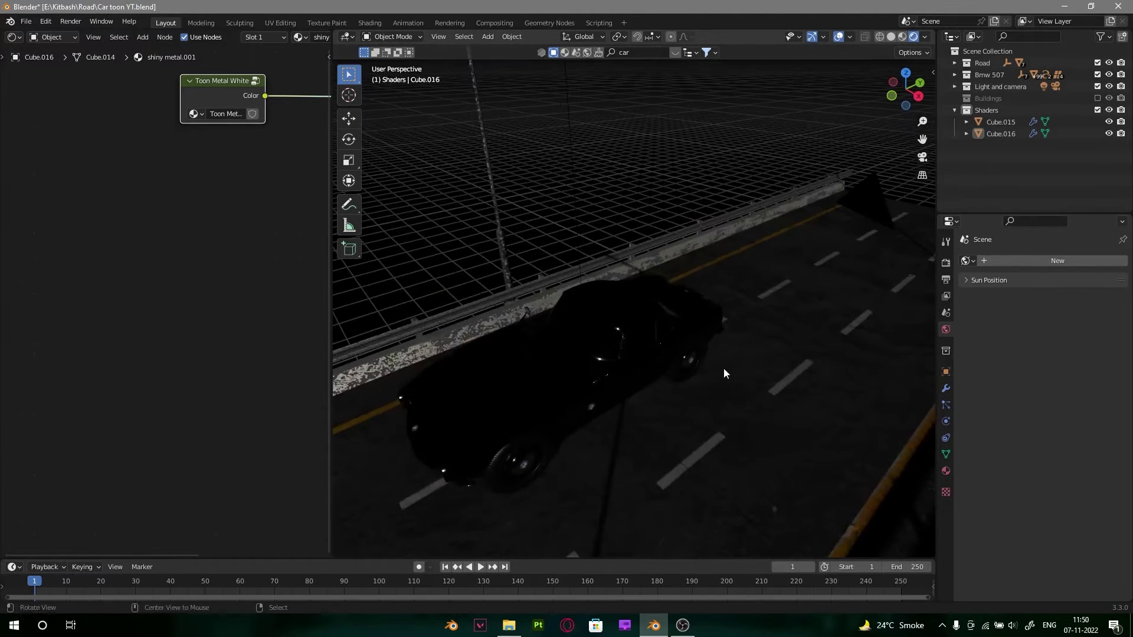
# Step: Select both shader spheres and move them in the top view to the side of the road
pyautogui.moveTo(623, 320); pyautogui.dragTo(546, 416, button='middle')
pyautogui.scroll(-3, 525, 426)
pyautogui.rightClick(547, 417)
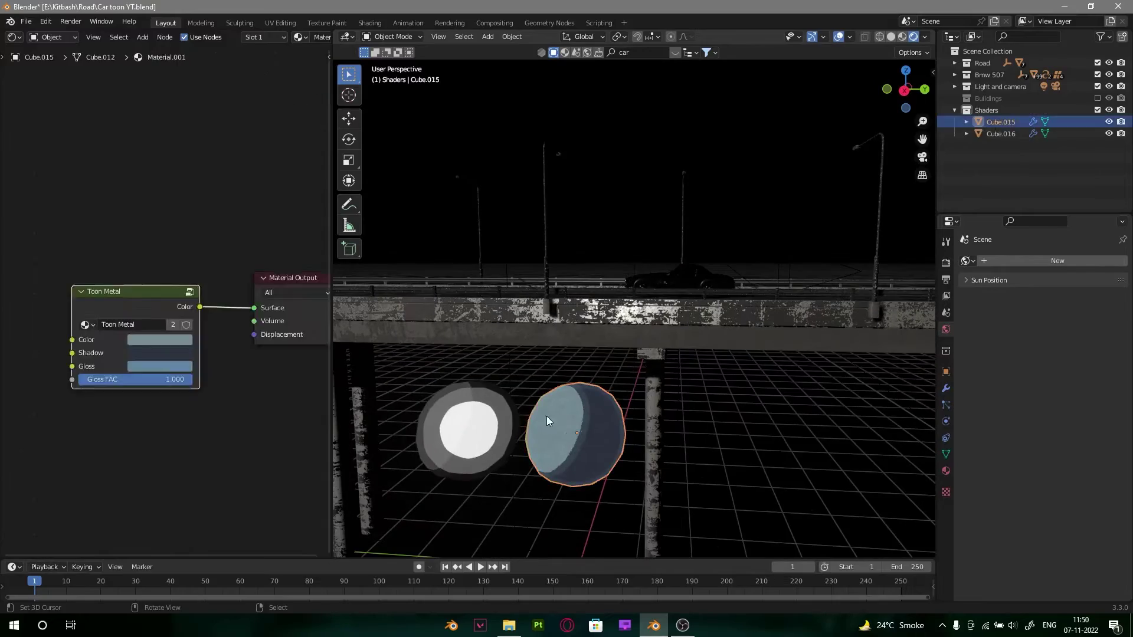
pyautogui.keyDown('shift'); pyautogui.rightClick(485, 435); pyautogui.keyUp('shift')
pyautogui.moveTo(567, 484); pyautogui.dragTo(624, 322, button='middle')
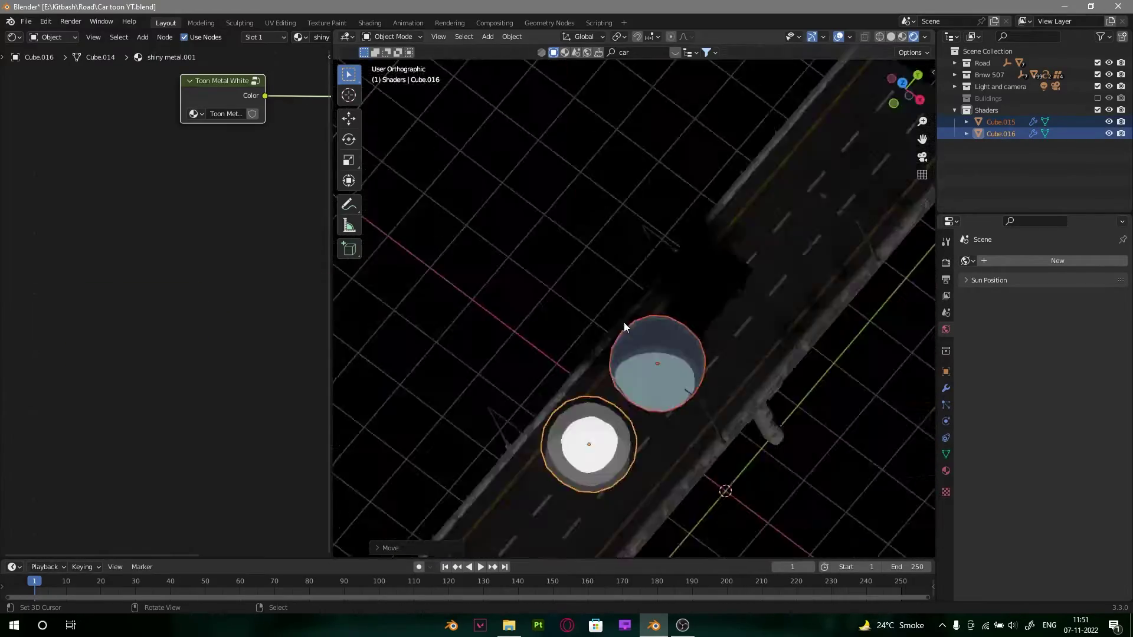
pyautogui.press('KP_7')
pyautogui.press('g')
pyautogui.click(422, 256)
# Step: Copy the Toon Metal and Material Output nodes from the blue-grey sphere's Material.001
pyautogui.moveTo(422, 255); pyautogui.dragTo(698, 299, button='middle')
pyautogui.click(767, 185)
pyautogui.moveTo(633, 248); pyautogui.dragTo(696, 289, button='middle')
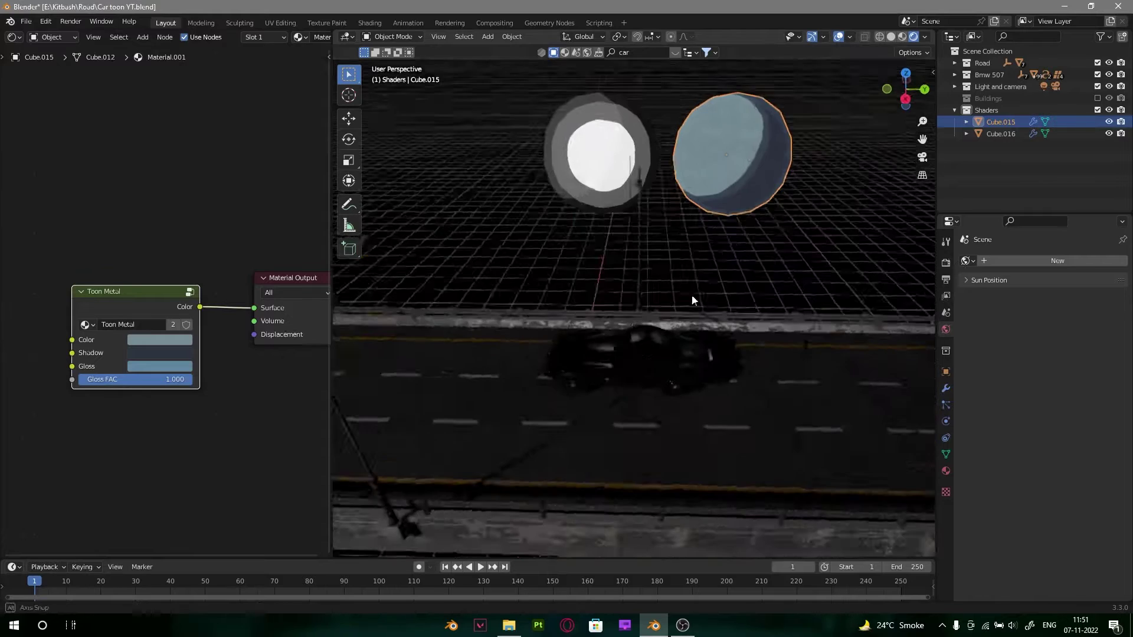
pyautogui.scroll(3, 701, 288)
pyautogui.keyDown('shift'); pyautogui.moveTo(721, 401); pyautogui.dragTo(744, 287, button='middle'); pyautogui.keyUp('shift')
pyautogui.scroll(2, 744, 286)
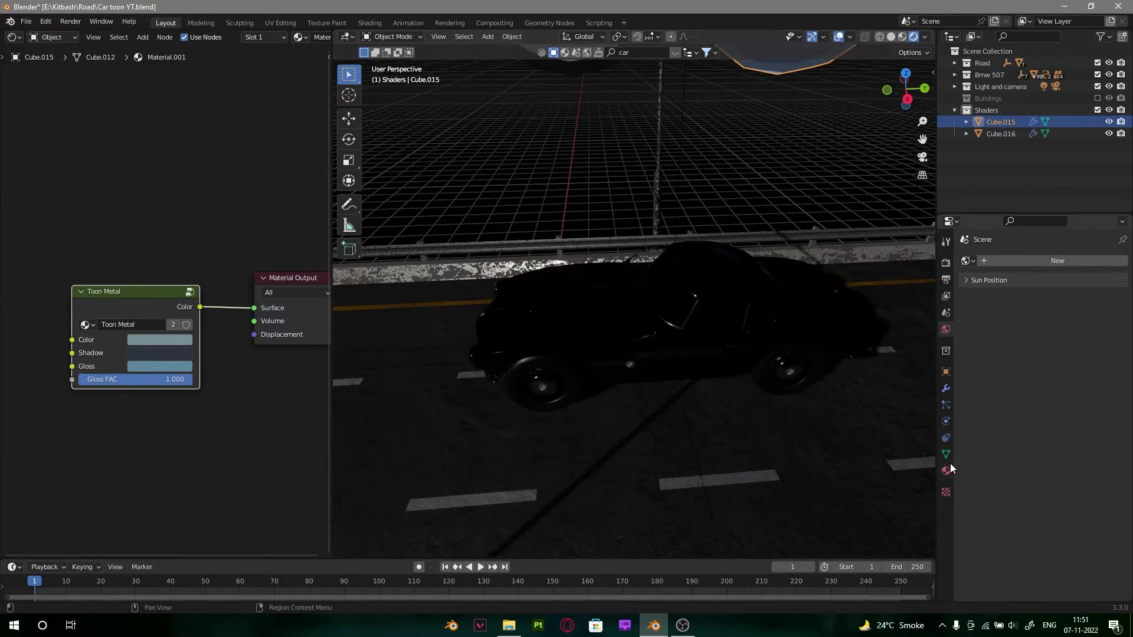
pyautogui.click(946, 470)
pyautogui.moveTo(555, 313); pyautogui.dragTo(561, 312)
pyautogui.moveTo(561, 312); pyautogui.dragTo(661, 326, button='middle')
pyautogui.hotkey('ctrl', 'z')
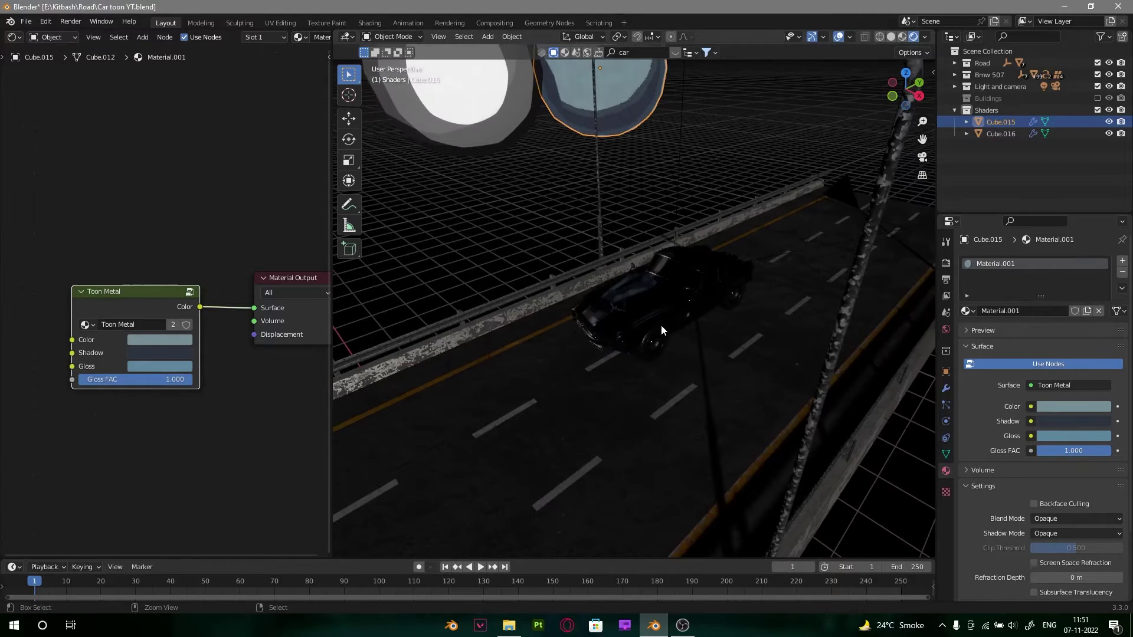
pyautogui.scroll(-2, 180, 215)
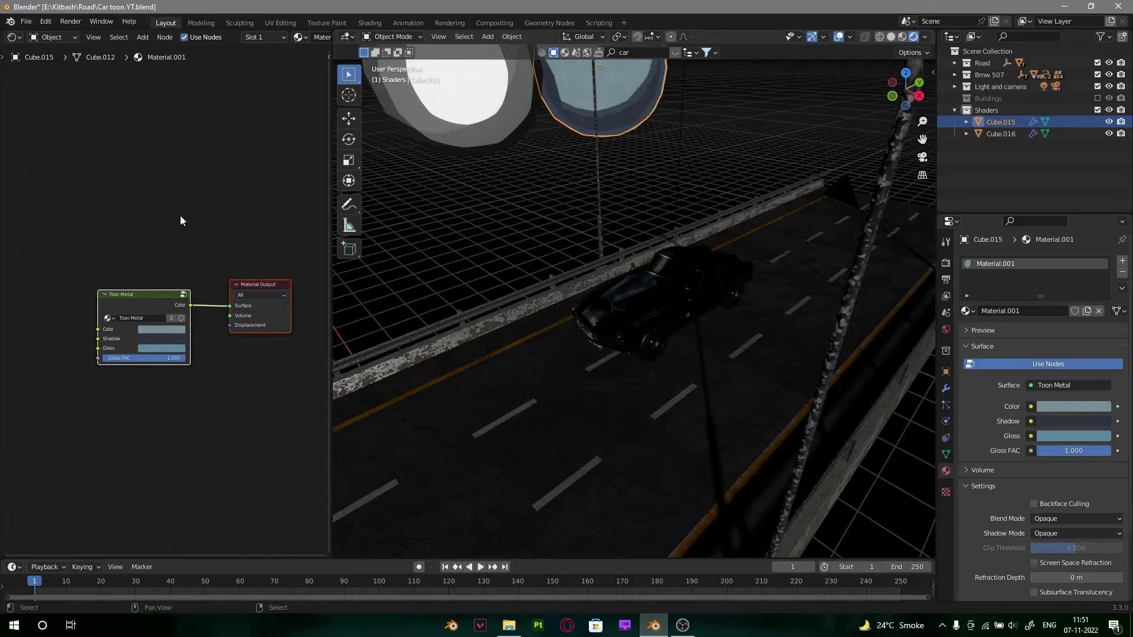
# Step: Replace all nodes of the car hood's glossy black.001 material with the copied Toon Metal nodes
pyautogui.moveTo(748, 356); pyautogui.dragTo(641, 286, button='middle')
pyautogui.click(641, 286)
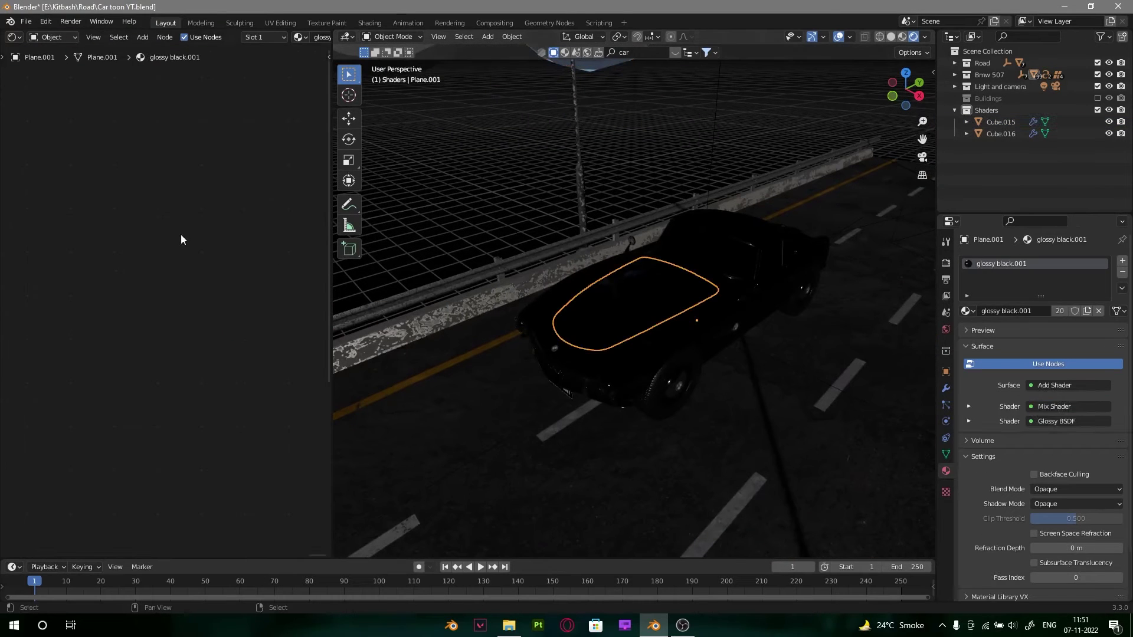
pyautogui.press('Home')
pyautogui.press('a')
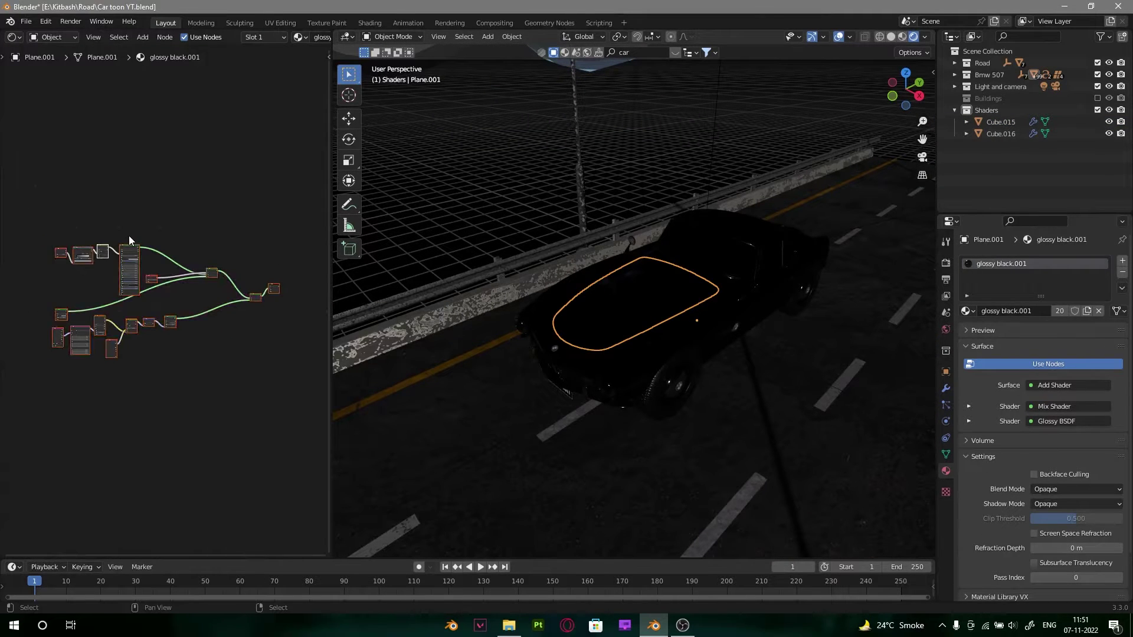
pyautogui.press('x')
pyautogui.hotkey('ctrl', 'v')
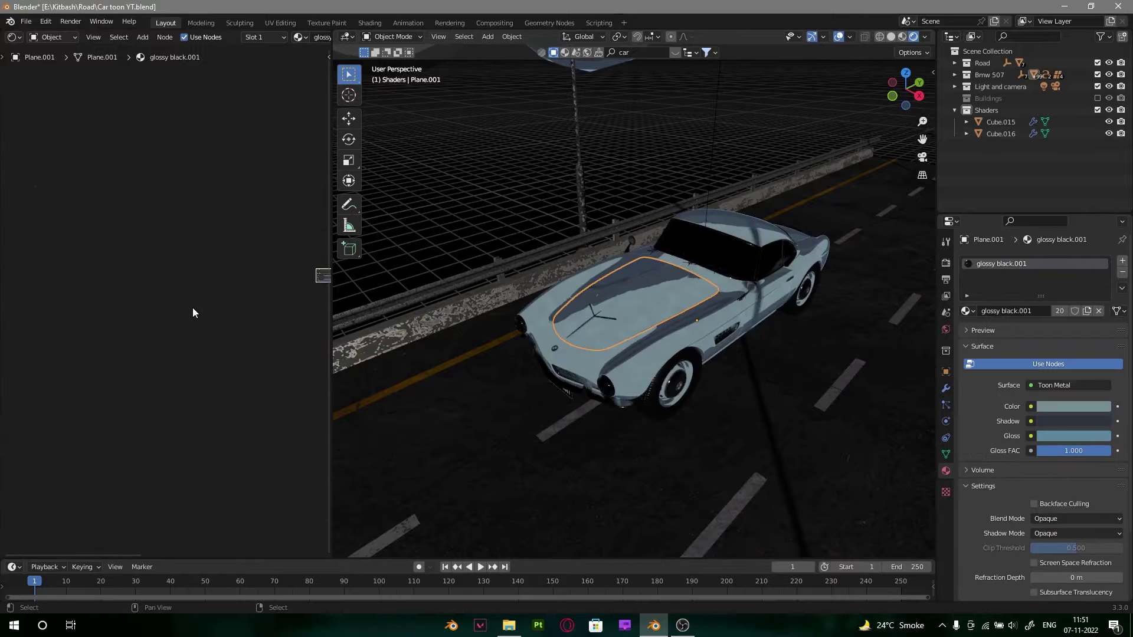
# Step: Assign the white sphere's shiny metal.001 material to the front wheel rim
pyautogui.moveTo(729, 313); pyautogui.dragTo(656, 393, button='middle')
pyautogui.scroll(3, 642, 335)
pyautogui.moveTo(642, 335); pyautogui.dragTo(653, 365, button='middle')
pyautogui.click(616, 341)
pyautogui.hotkey('alt', 'a')
pyautogui.rightClick(568, 306)
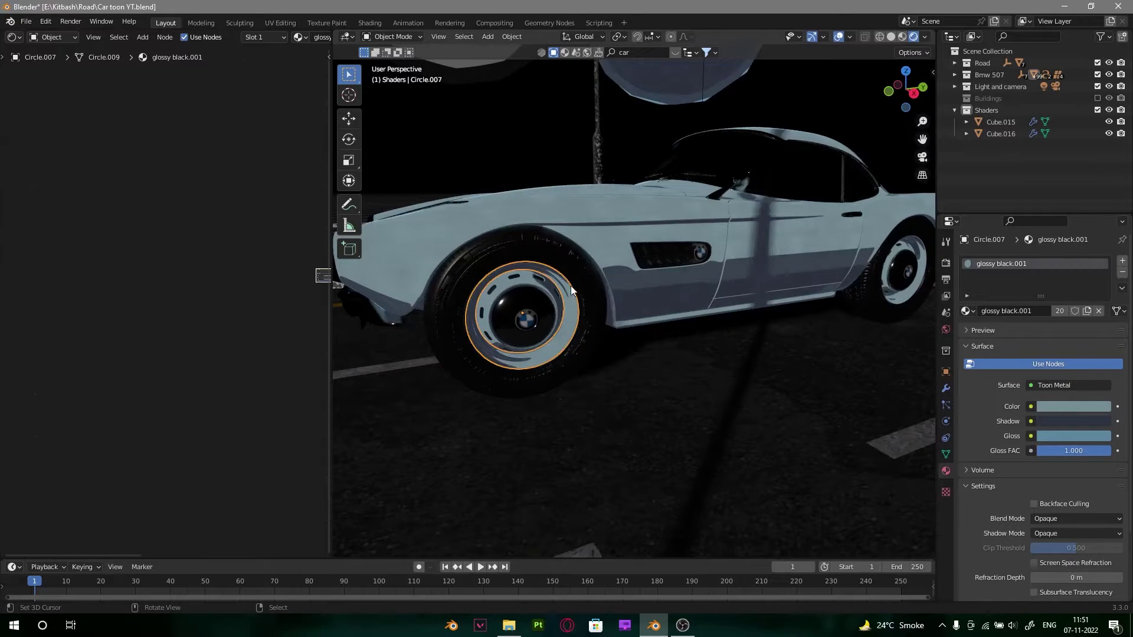
pyautogui.scroll(-3, 570, 292)
pyautogui.click(497, 117)
pyautogui.scroll(5, 629, 292)
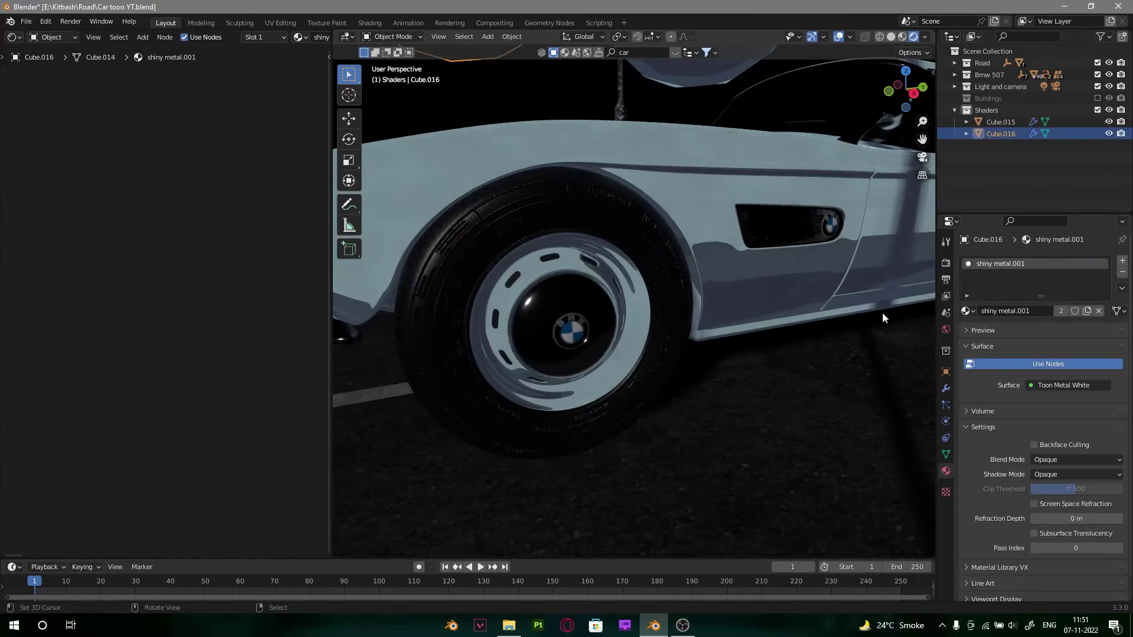
pyautogui.moveTo(569, 269); pyautogui.dragTo(569, 269)
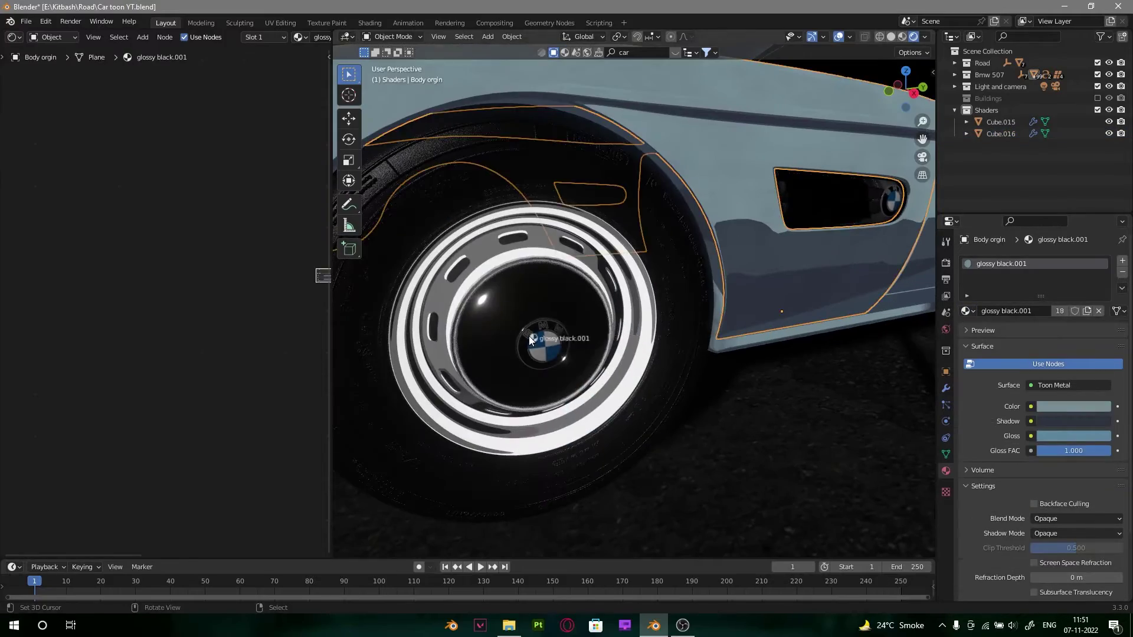
# Step: Assign the body's glossy black.001 material to the front hub cap and shiny metal.001 to the rear wheel rim
pyautogui.moveTo(526, 341); pyautogui.dragTo(528, 341)
pyautogui.scroll(-2, 630, 271)
pyautogui.rightClick(687, 301)
pyautogui.scroll(-3, 702, 387)
pyautogui.rightClick(655, 344)
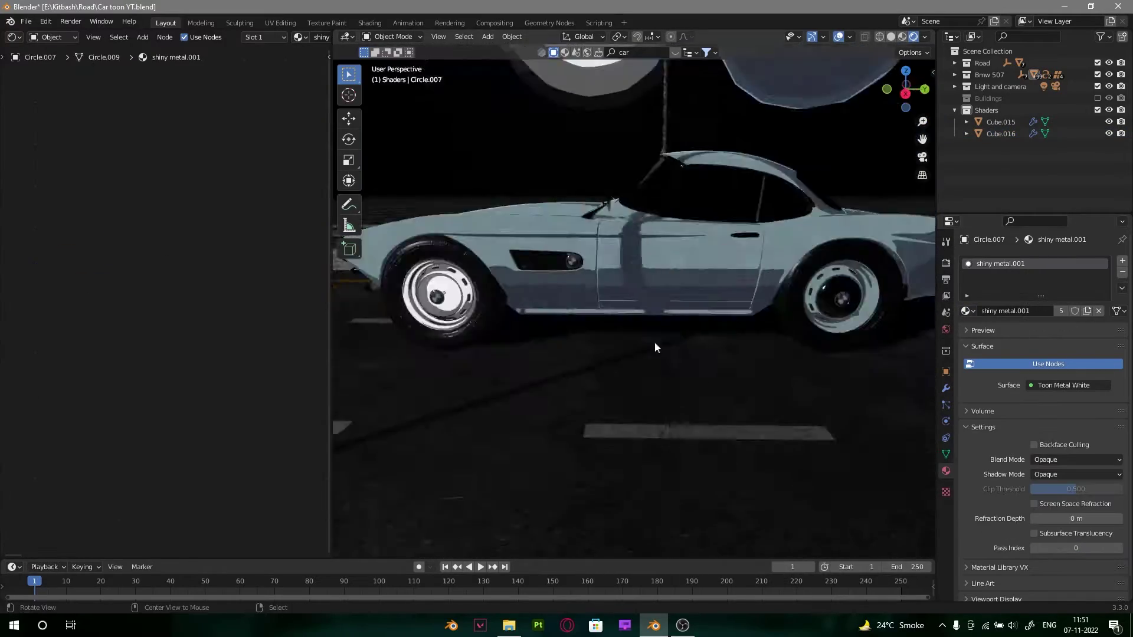
pyautogui.scroll(6, 654, 343)
pyautogui.moveTo(799, 308); pyautogui.dragTo(669, 291, button='middle')
pyautogui.keyDown('alt'); pyautogui.moveTo(669, 291); pyautogui.dragTo(597, 318); pyautogui.keyUp('alt')
# Step: Copy the Toon Metal White nodes from Cube.016 and use them to replace the front bumper's shiny metal nodes
pyautogui.rightClick(637, 366)
pyautogui.rightClick(584, 82)
pyautogui.scroll(-4, 637, 354)
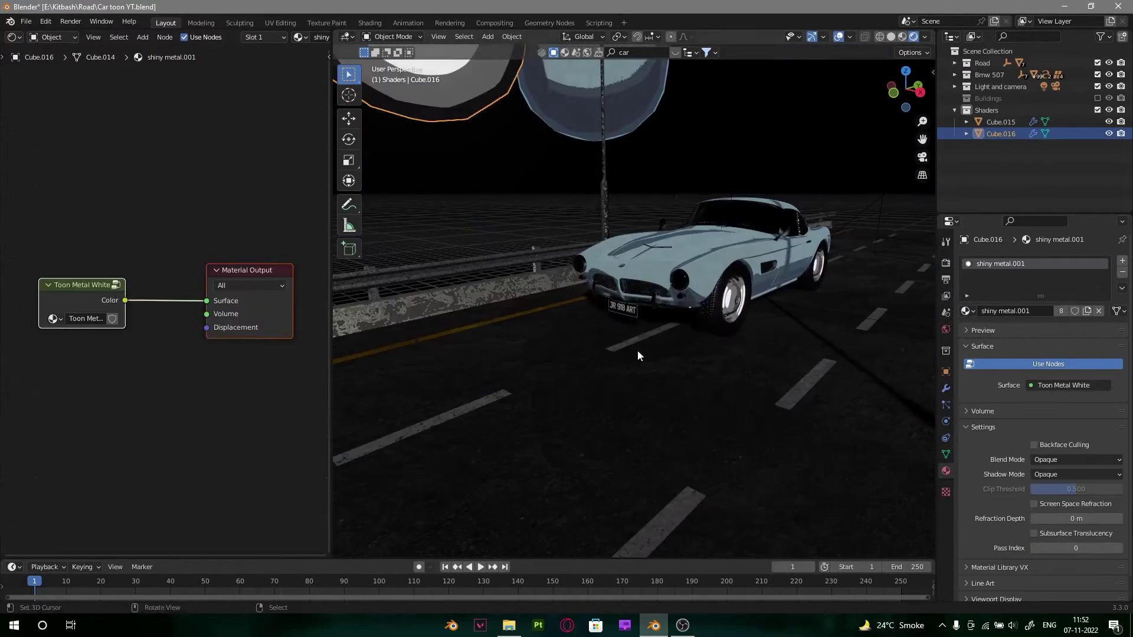
pyautogui.keyDown('alt'); pyautogui.moveTo(637, 354); pyautogui.dragTo(738, 309); pyautogui.keyUp('alt')
pyautogui.scroll(3, 738, 309)
pyautogui.rightClick(755, 289)
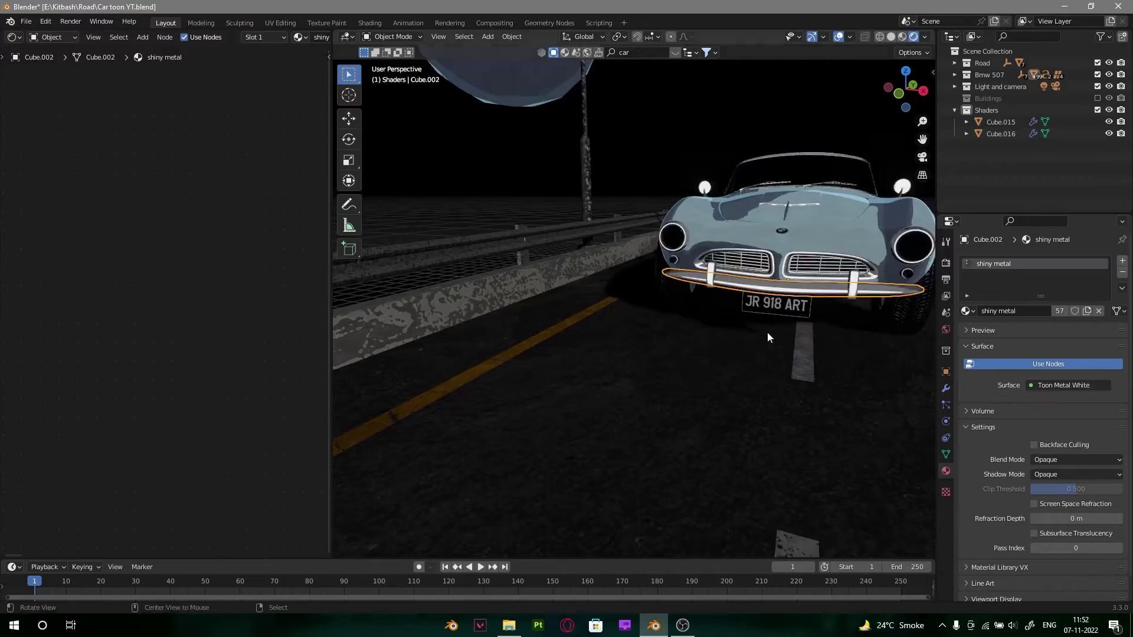
# Step: Replace the nodes of the rear number plate's glossy black material with the Toon Metal White setup
pyautogui.keyDown('alt'); pyautogui.moveTo(767, 337); pyautogui.dragTo(600, 356); pyautogui.keyUp('alt')
pyautogui.scroll(2, 678, 310)
pyautogui.rightClick(678, 309)
pyautogui.press('Home')
pyautogui.scroll(2, 649, 330)
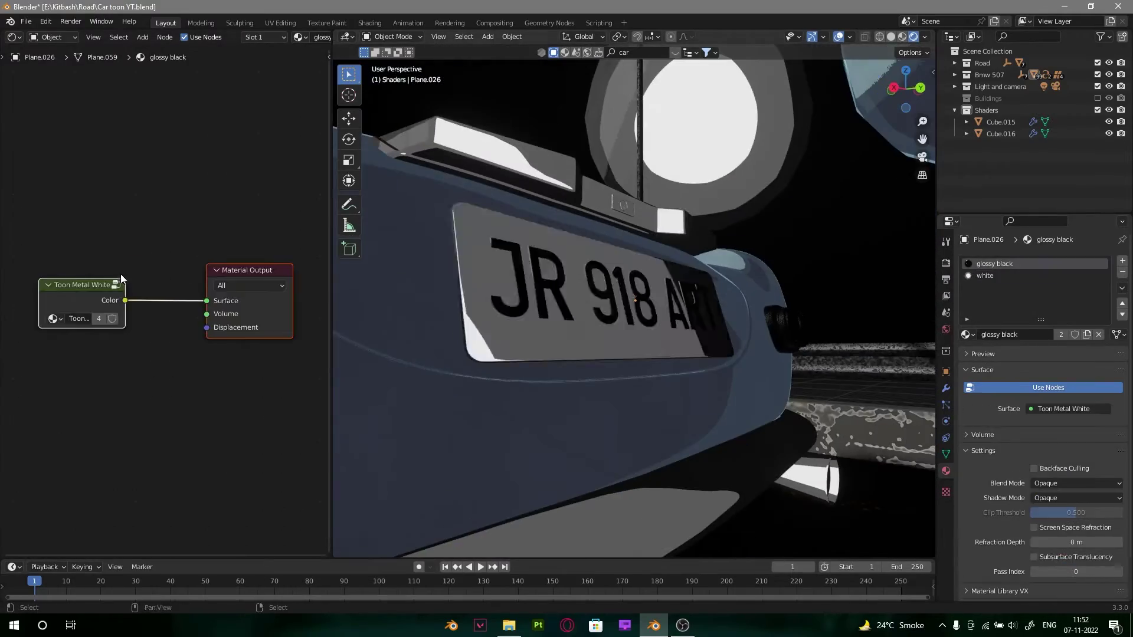
# Step: Delete all nodes of the tail light surrounds' whipper rubber material and paste the copied toon nodes
pyautogui.scroll(-4, 696, 330)
pyautogui.keyDown('alt'); pyautogui.moveTo(696, 319); pyautogui.dragTo(708, 371); pyautogui.keyUp('alt')
pyautogui.rightClick(666, 360)
pyautogui.scroll(2, 708, 377)
pyautogui.press('a')
pyautogui.press('x')
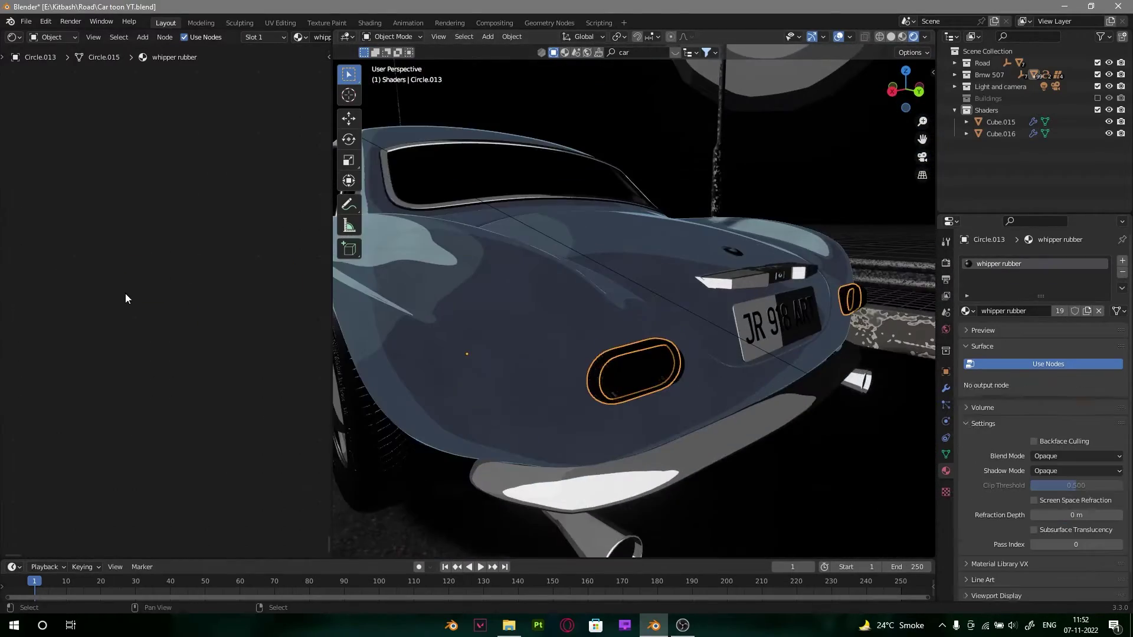
pyautogui.hotkey('ctrl', 'v')
# Step: Select the windshield glass Roof.001, isolate it in local view and look at it from the front
pyautogui.keyDown('alt'); pyautogui.moveTo(855, 330); pyautogui.dragTo(714, 324); pyautogui.keyUp('alt')
pyautogui.rightClick(625, 339)
pyautogui.press('Tab')
pyautogui.press('Tab')
pyautogui.scroll(-1, 713, 325)
pyautogui.press('q')
pyautogui.click(737, 288)
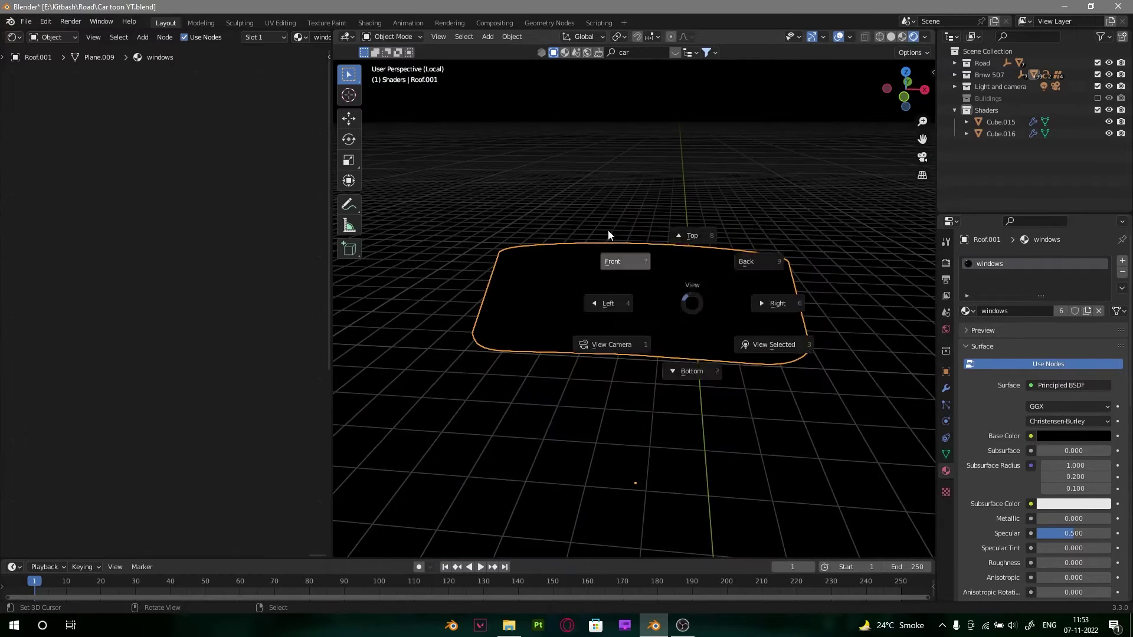
pyautogui.press('KP_1')
# Step: Place a Plain Axes empty at the windshield's centre and move it into the Bmw 507 collection
pyautogui.hotkey('shift', 'a')
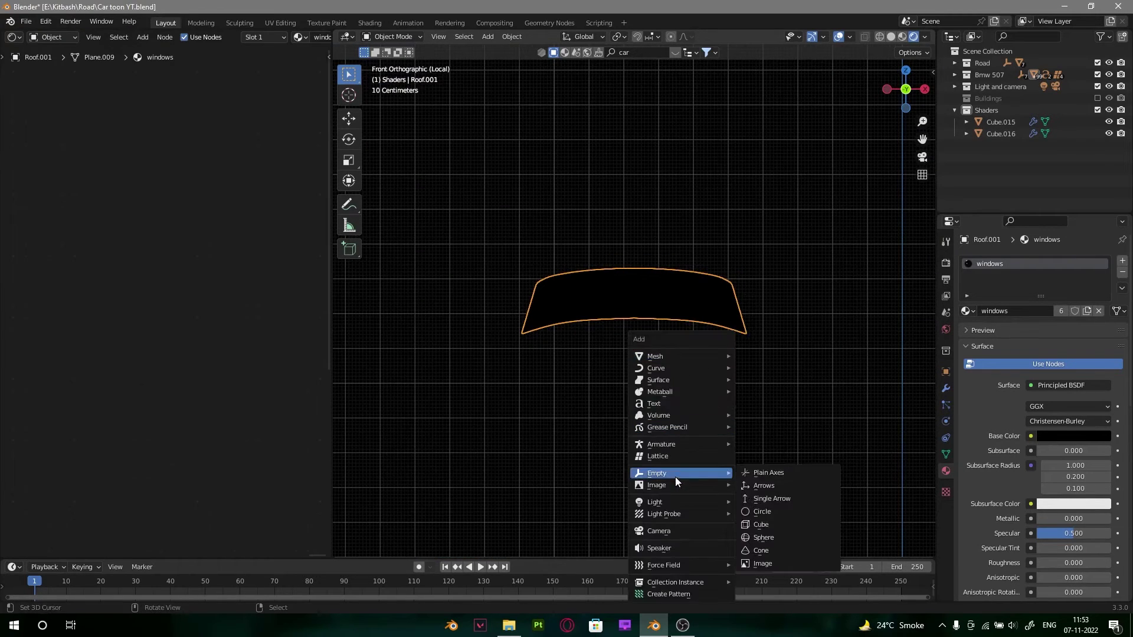
pyautogui.click(768, 473)
pyautogui.press('g')
pyautogui.click(692, 309)
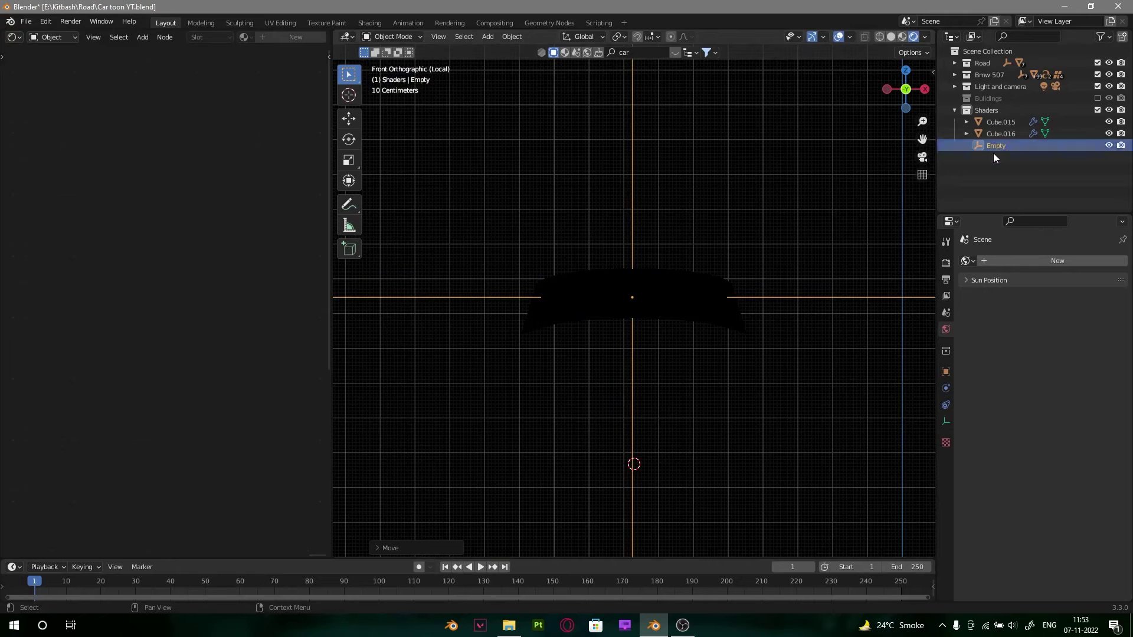
pyautogui.moveTo(993, 149); pyautogui.dragTo(995, 73)
pyautogui.click(954, 75)
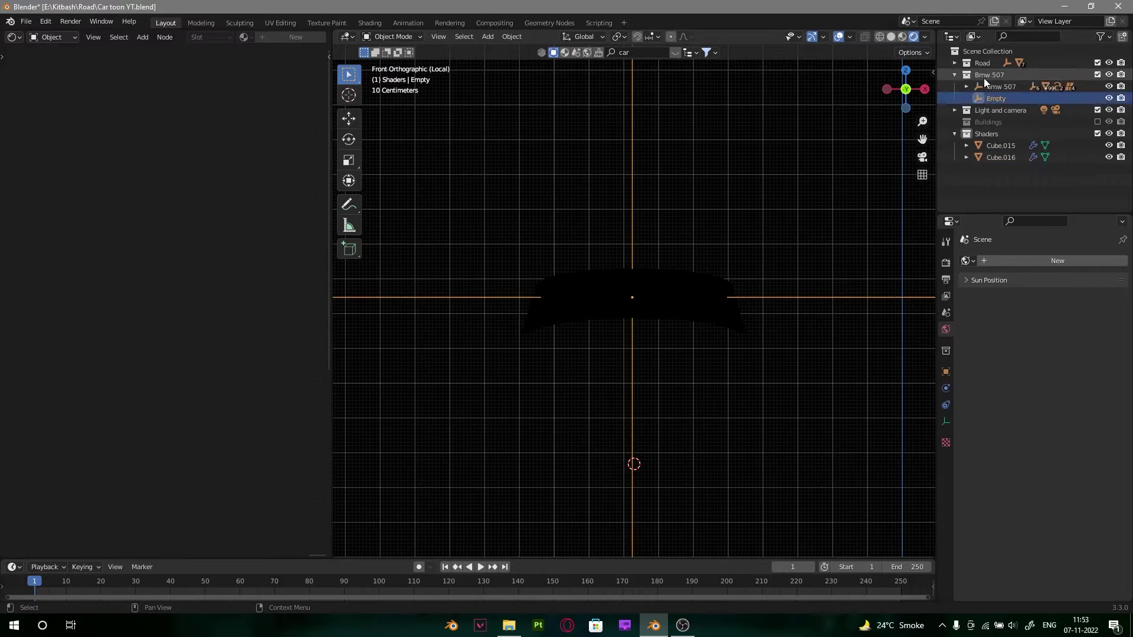
# Step: Delete the Principled BSDF node from the windshield's windows material
pyautogui.click(686, 292)
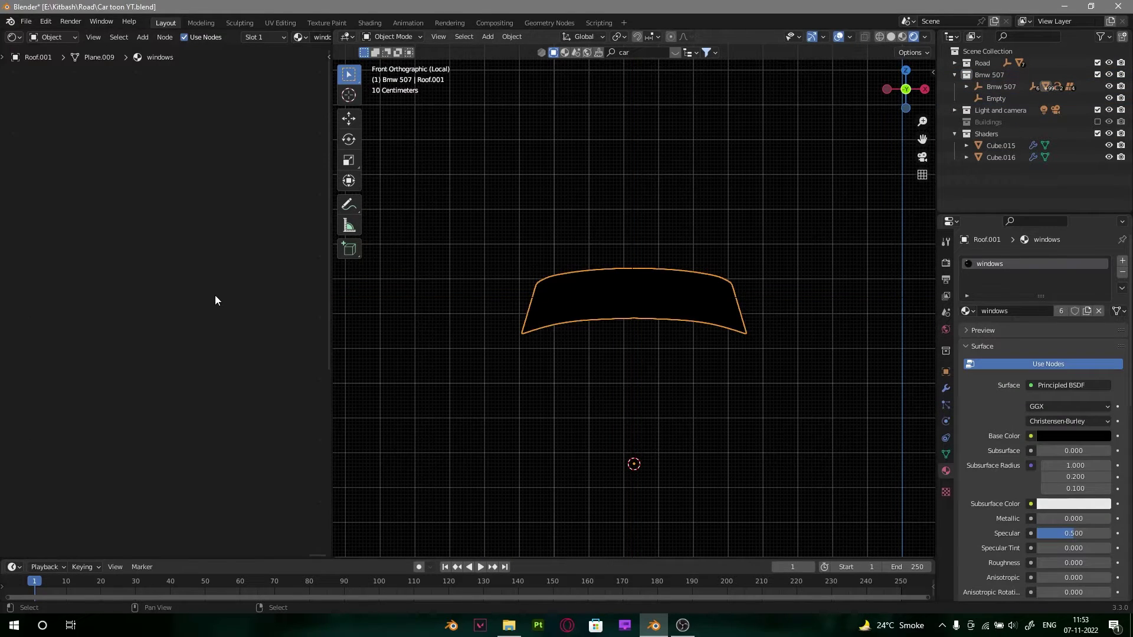
pyautogui.press('Home')
pyautogui.click(144, 199)
pyautogui.press('x')
pyautogui.moveTo(67, 224); pyautogui.dragTo(150, 263, button='middle')
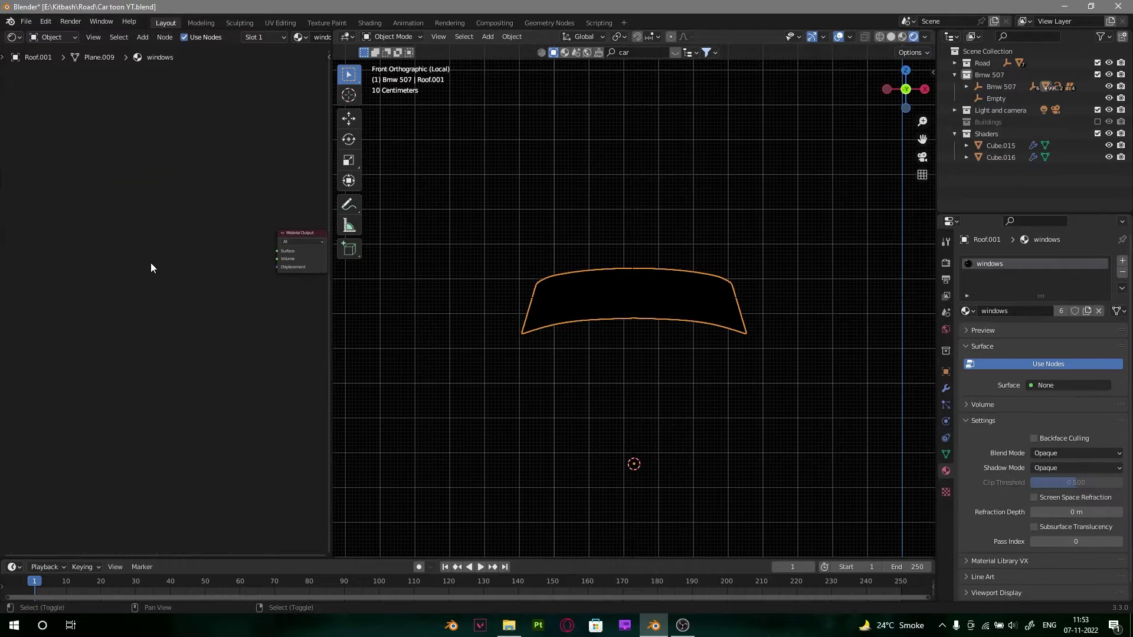
# Step: Add a Gradient Texture node to the windows material, placed before the Material Output
pyautogui.hotkey('shift', 'a')
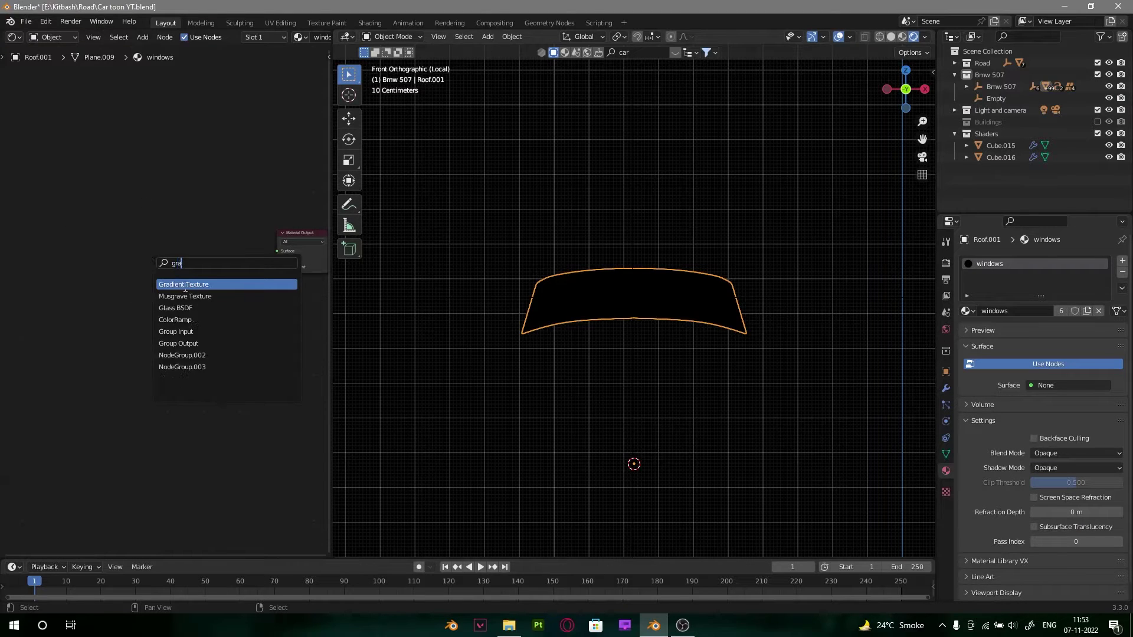
pyautogui.click(185, 288)
pyautogui.click(106, 267)
# Step: Attach Texture Coordinate and Mapping nodes to the Gradient Texture and link the Object output to the Mapping vector
pyautogui.hotkey('ctrl', 't')
pyautogui.moveTo(63, 295); pyautogui.dragTo(237, 304, button='middle')
pyautogui.scroll(1, 153, 308)
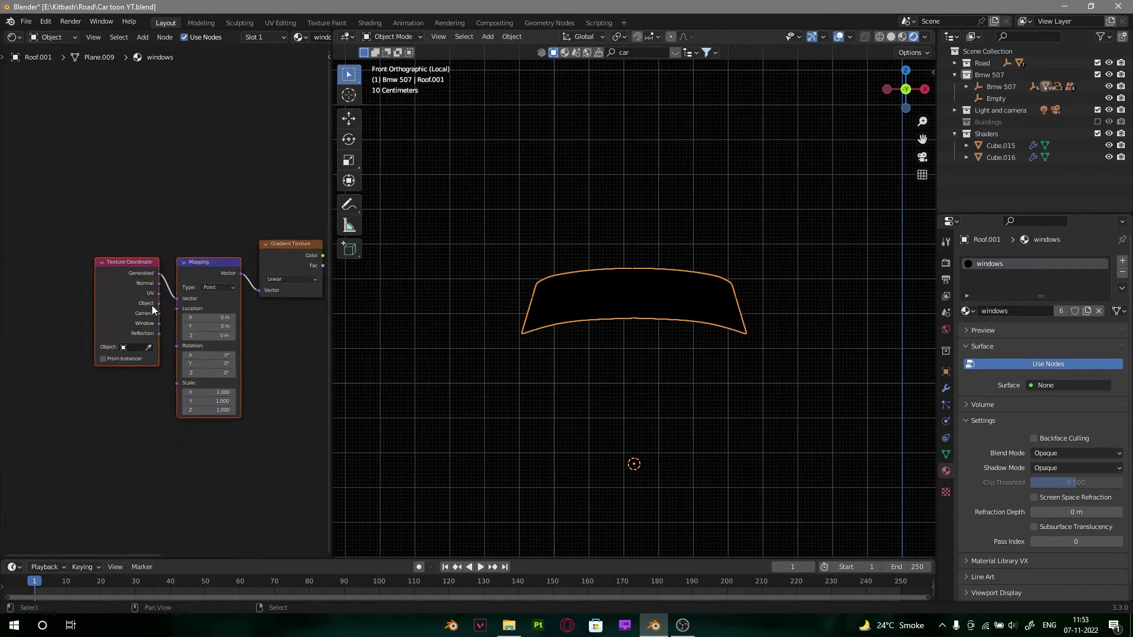
pyautogui.moveTo(179, 301); pyautogui.dragTo(179, 301)
# Step: Add a Constant ColorRamp between the Gradient Texture and the Material Output, placing its white stop at position 0.563
pyautogui.moveTo(244, 306); pyautogui.dragTo(75, 318, button='middle')
pyautogui.click(233, 256)
pyautogui.write('c')
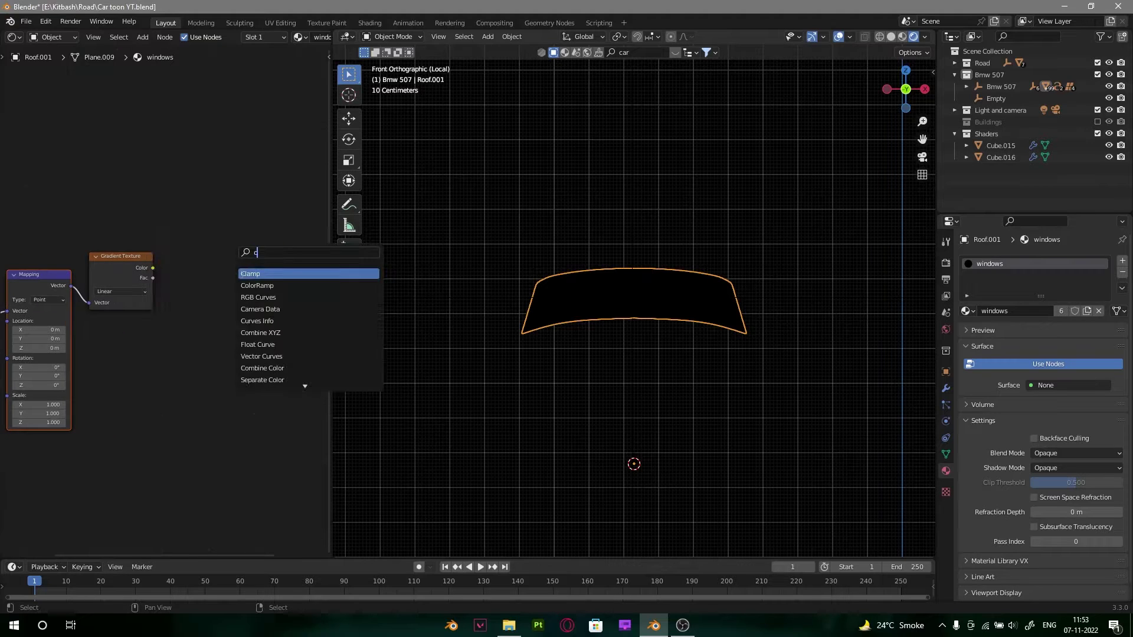
pyautogui.click(252, 285)
pyautogui.moveTo(202, 331); pyautogui.dragTo(205, 328)
pyautogui.moveTo(254, 283); pyautogui.dragTo(150, 282, button='middle')
pyautogui.keyDown('ctrl'); pyautogui.keyDown('shift'); pyautogui.click(160, 266); pyautogui.keyUp('shift'); pyautogui.keyUp('ctrl')
pyautogui.click(198, 330)
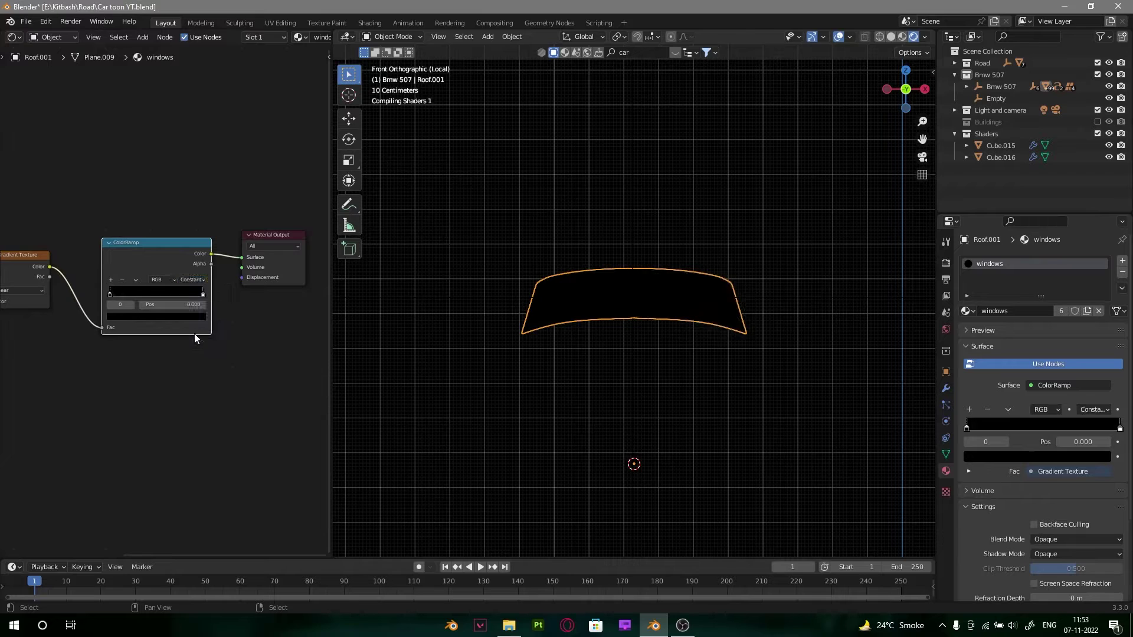
pyautogui.scroll(1, 141, 295)
pyautogui.moveTo(203, 291); pyautogui.dragTo(326, 305)
# Step: Assign the empty as the Texture Coordinate object and shift it along negative X until the gradient's edge crosses the windshield
pyautogui.moveTo(211, 365); pyautogui.dragTo(429, 343, button='middle')
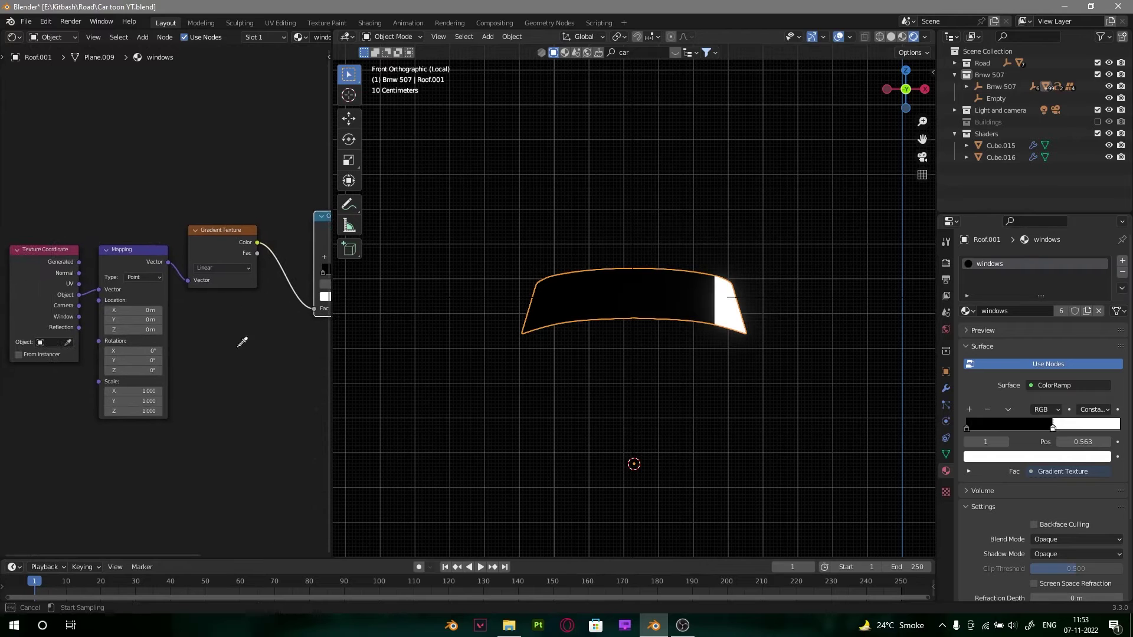
pyautogui.click(767, 286)
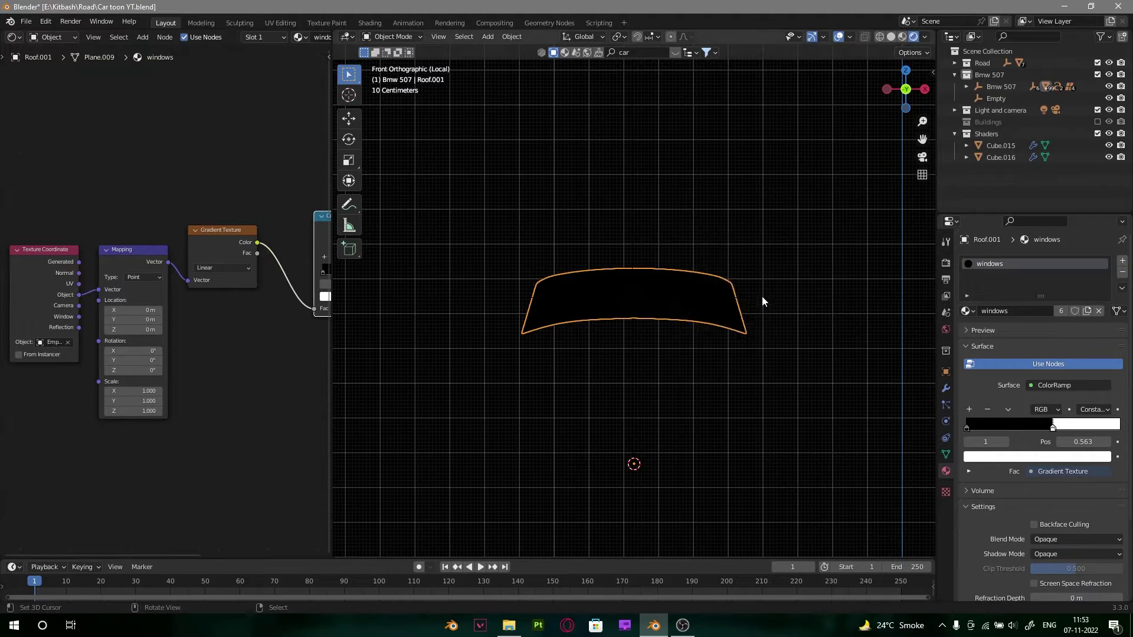
pyautogui.click(777, 304)
pyautogui.press('g')
pyautogui.press('x')
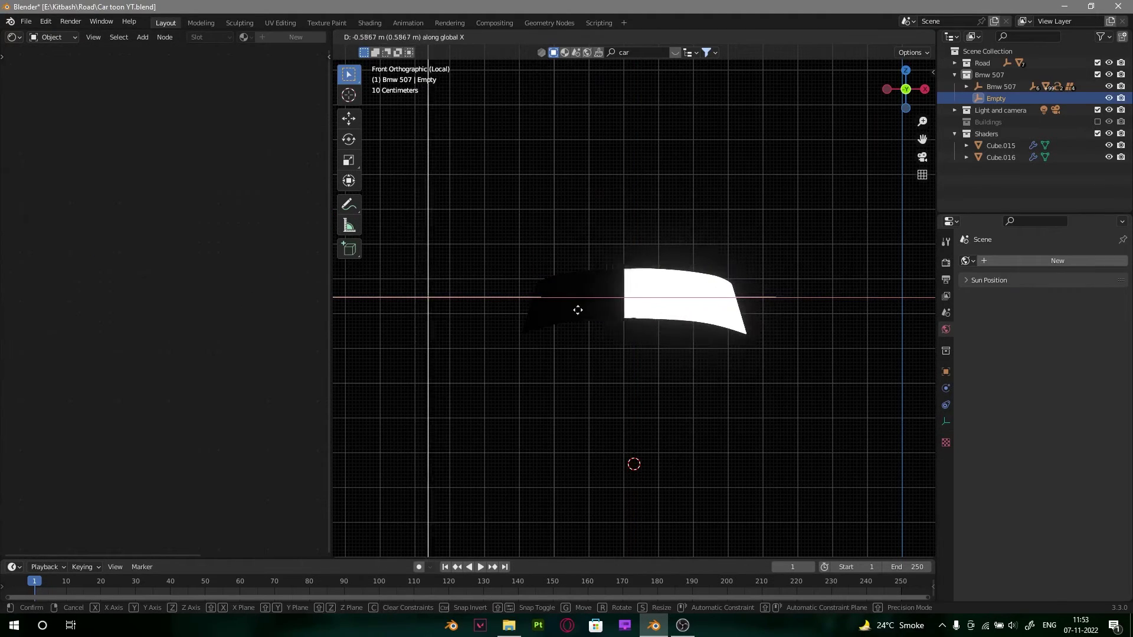
pyautogui.click(557, 310)
# Step: Add and reposition stops in the windows material's ColorRamp to form two white stripes separated by black on the windshield
pyautogui.click(676, 317)
pyautogui.moveTo(274, 290); pyautogui.dragTo(47, 322, button='middle')
pyautogui.scroll(4, 94, 301)
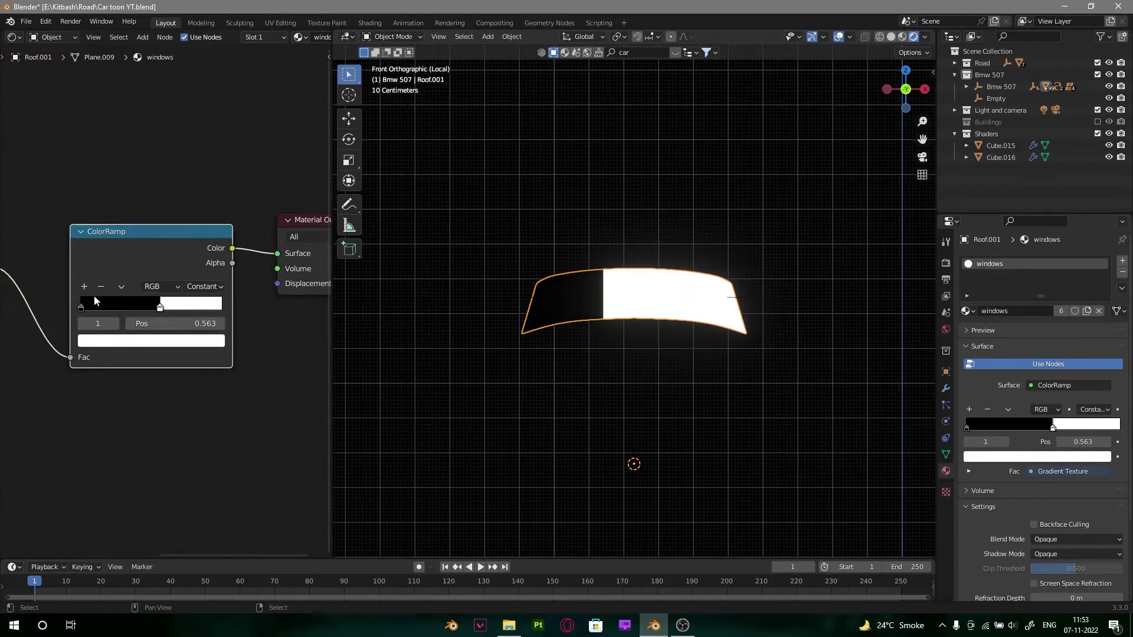
pyautogui.click(85, 288)
pyautogui.moveTo(120, 308)
pyautogui.mouseDown()
pyautogui.moveTo(184, 320)
pyautogui.moveTo(100, 311)
pyautogui.mouseUp()
pyautogui.moveTo(176, 308)
pyautogui.mouseDown()
pyautogui.moveTo(157, 310)
pyautogui.moveTo(187, 318)
pyautogui.mouseUp()
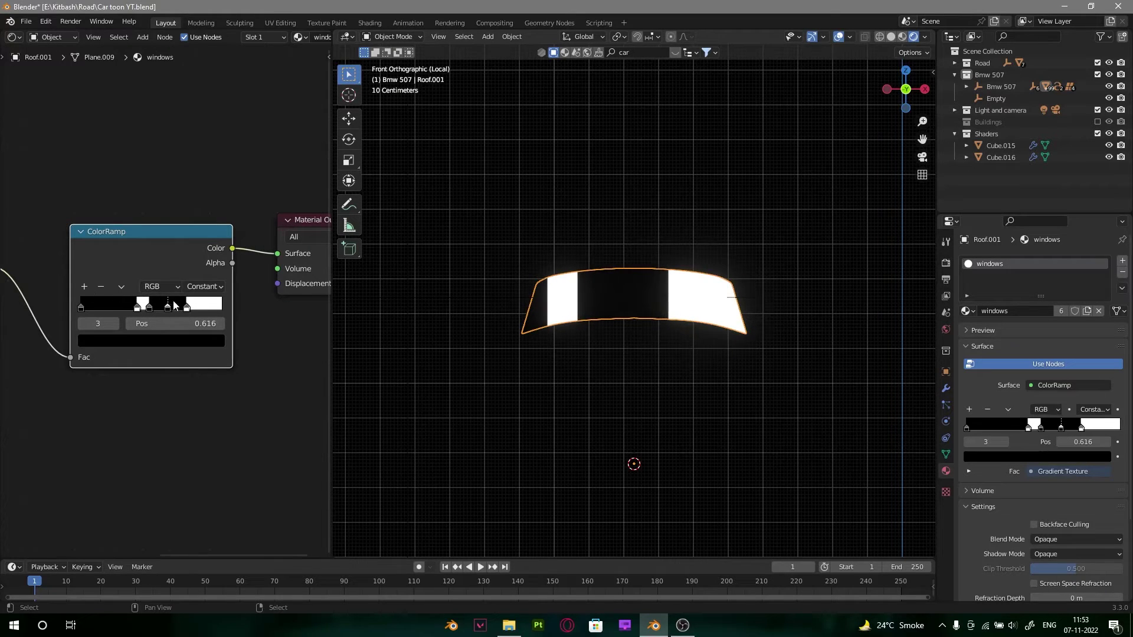
pyautogui.keyDown('ctrl'); pyautogui.click(199, 305); pyautogui.keyUp('ctrl')
# Step: Rotate and reposition the empty so the two white stripes run diagonally across the windshield
pyautogui.rightClick(758, 298)
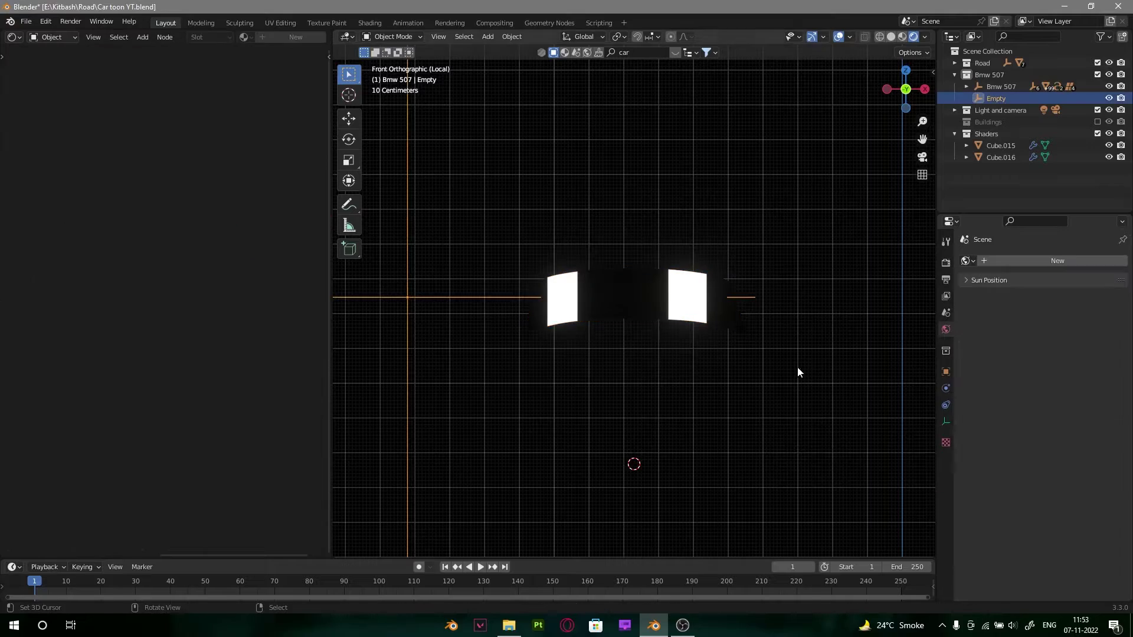
pyautogui.press('r')
pyautogui.click(632, 233)
pyautogui.press('g')
pyautogui.click(574, 253)
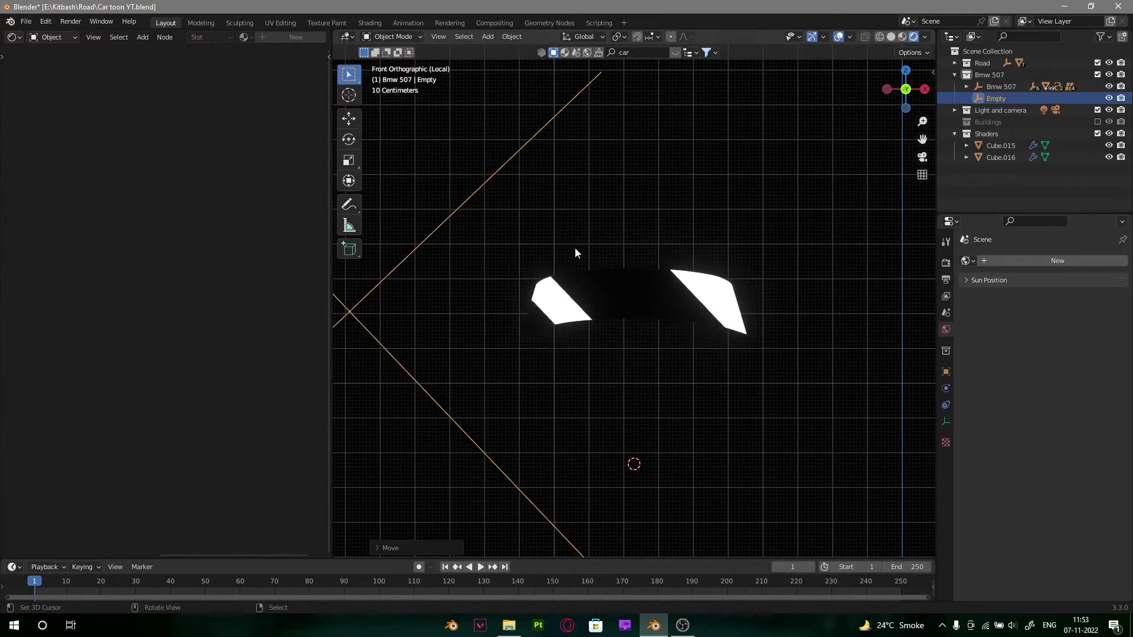
# Step: Leave local view to show the whole car and scale the empty along its local X axis
pyautogui.moveTo(574, 253); pyautogui.dragTo(678, 300, button='middle')
pyautogui.press('q')
pyautogui.click(678, 301)
pyautogui.moveTo(723, 354); pyautogui.dragTo(678, 340, button='middle')
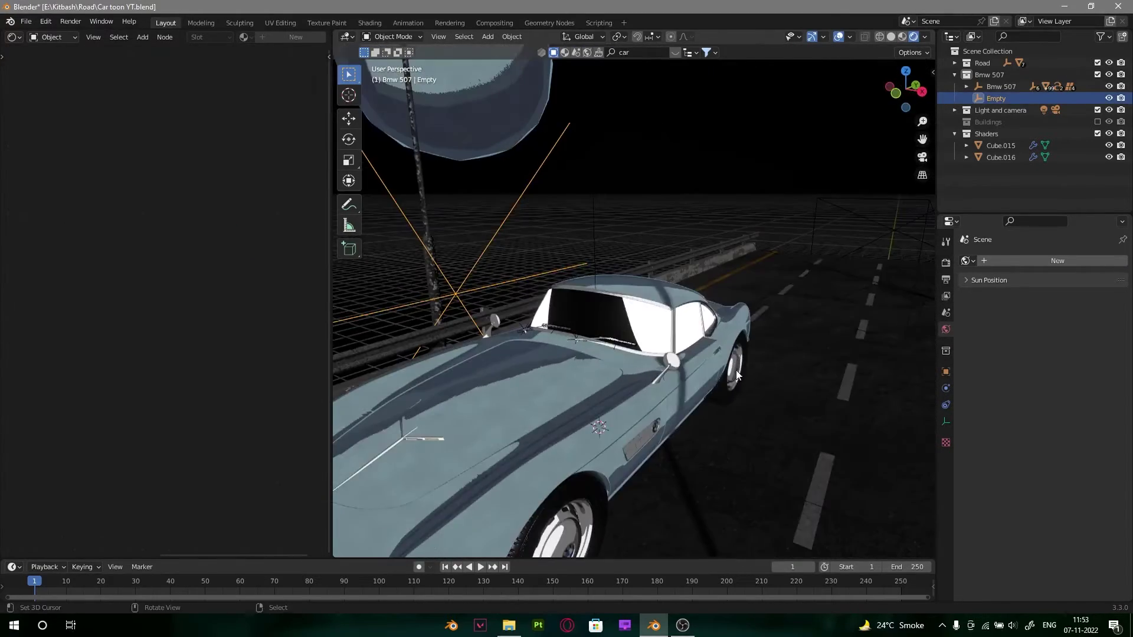
pyautogui.press('s')
pyautogui.press('x')
pyautogui.press('x')
pyautogui.click(669, 388)
# Step: Move the empty along its local X axis and rotate it to adjust the stripes on the windshield
pyautogui.press('g')
pyautogui.press('g')
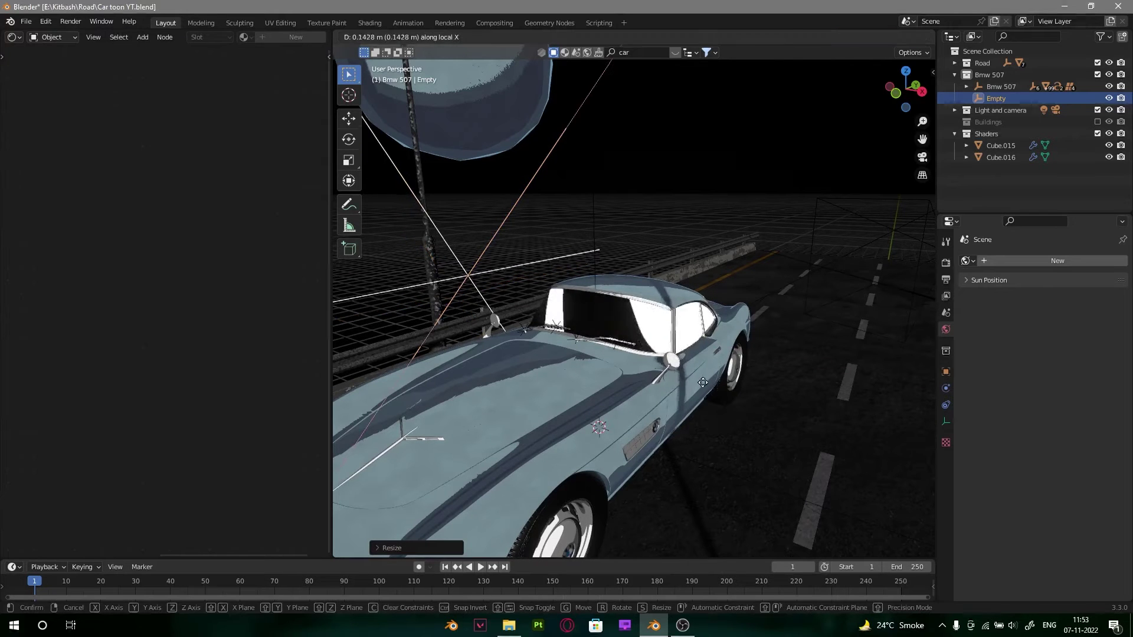
pyautogui.press('x')
pyautogui.press('x')
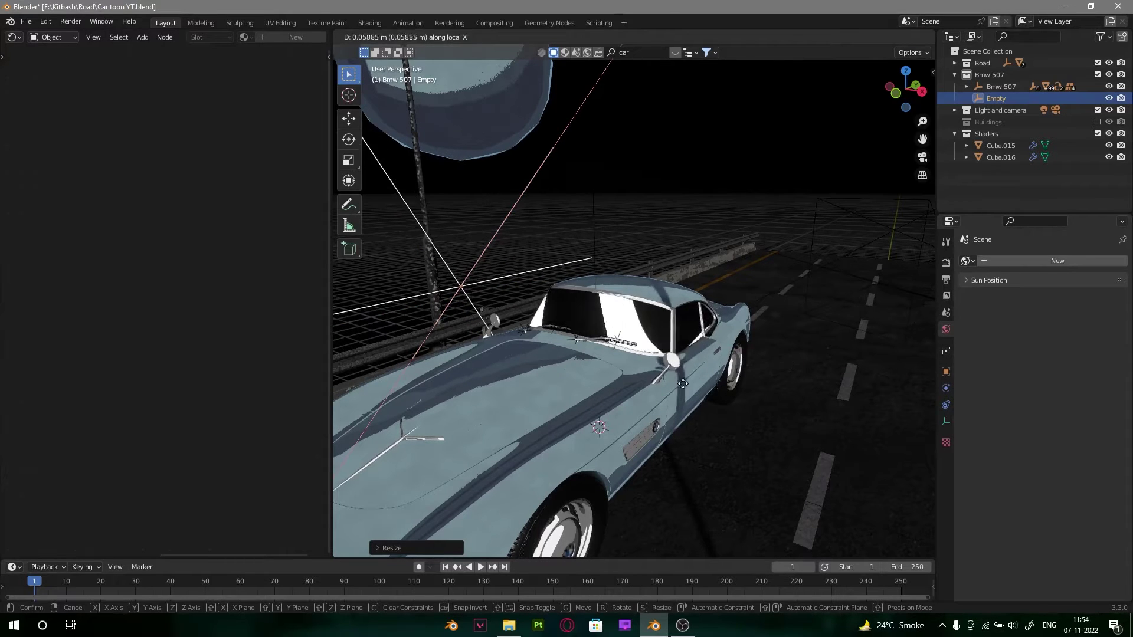
pyautogui.click(661, 367)
pyautogui.moveTo(661, 367); pyautogui.dragTo(709, 371, button='middle')
pyautogui.press('r')
pyautogui.click(689, 383)
# Step: Set the stops bounding the ColorRamp's second white stripe to positions 0.679 and 0.785
pyautogui.click(622, 316)
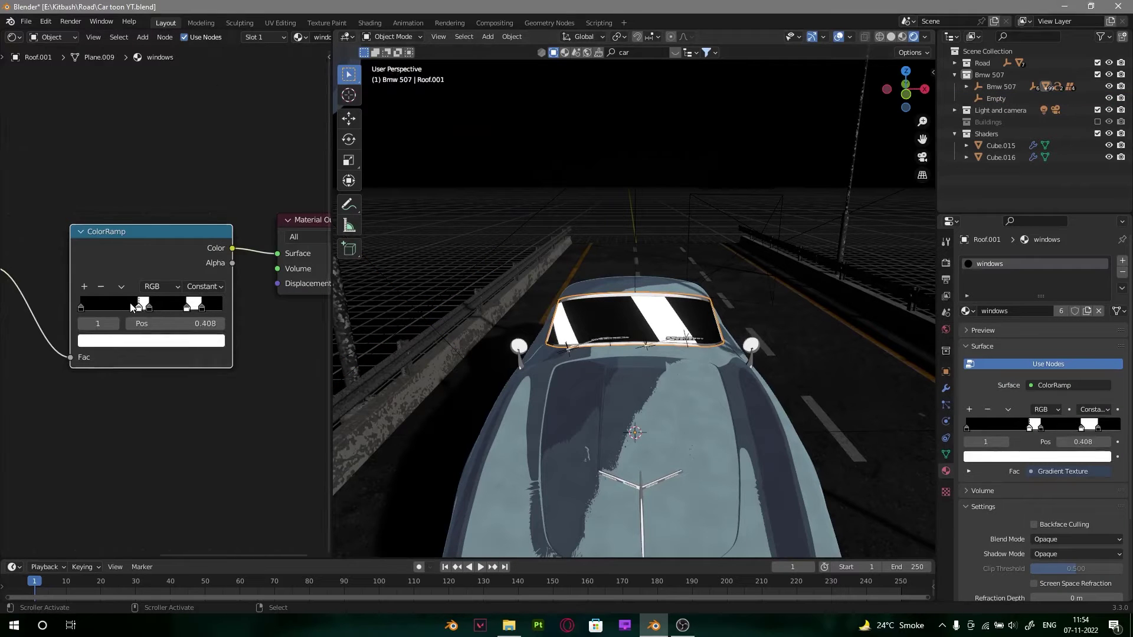
pyautogui.moveTo(184, 308); pyautogui.dragTo(174, 305)
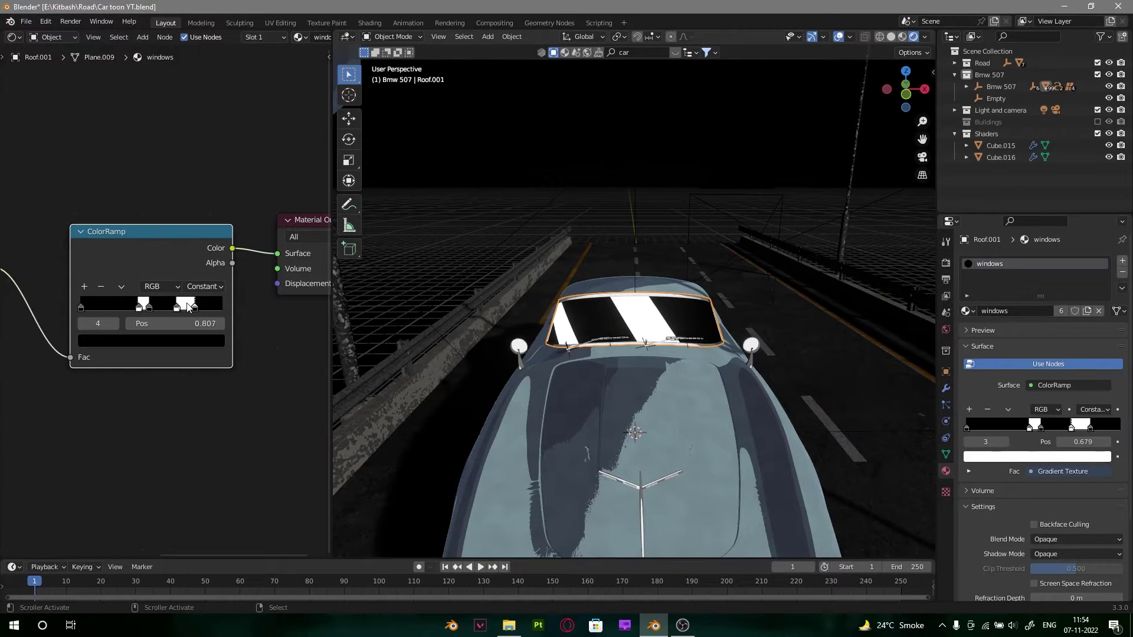
pyautogui.moveTo(519, 334); pyautogui.dragTo(670, 308, button='middle')
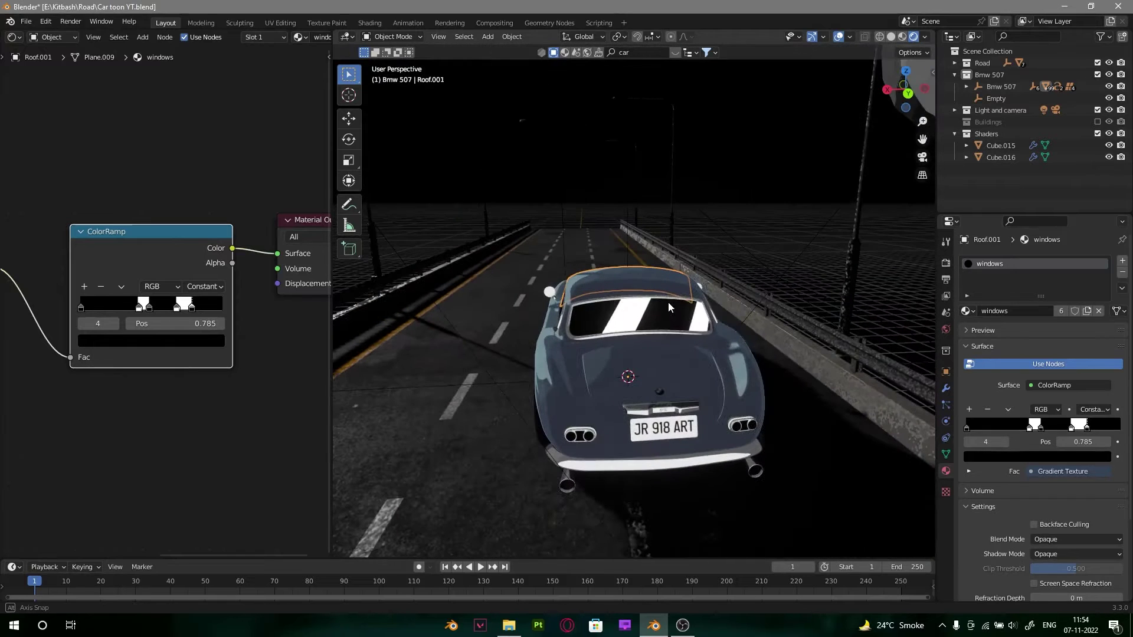
# Step: Switch to the camera view and move the empty about 0.31 m along the global X axis
pyautogui.click(996, 99)
pyautogui.press('KP_0')
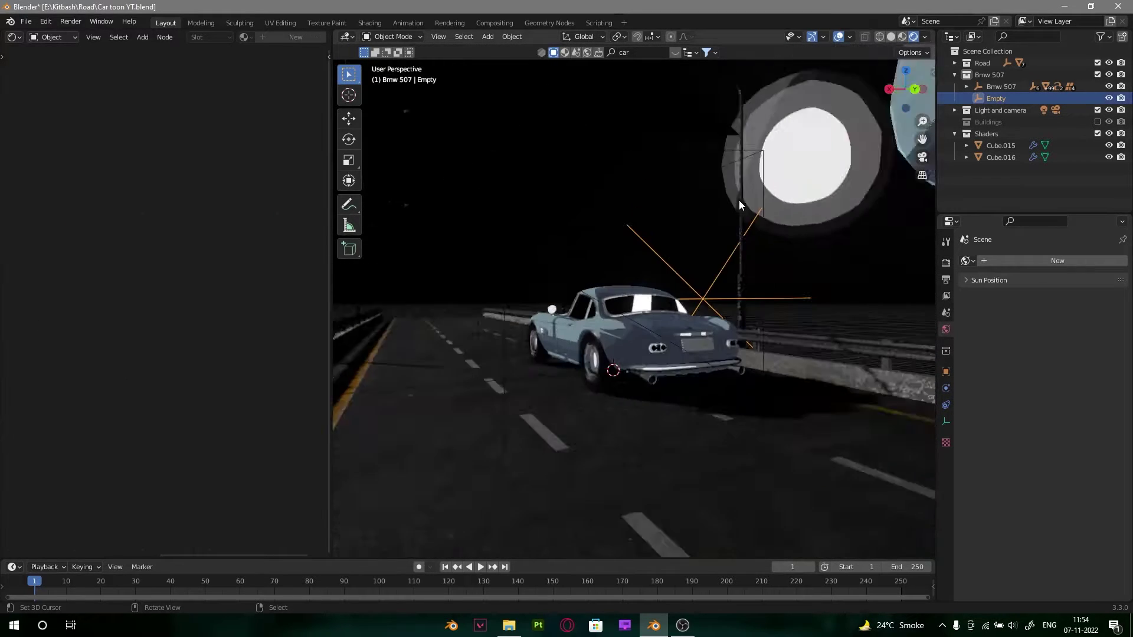
pyautogui.press('g')
pyautogui.press('x')
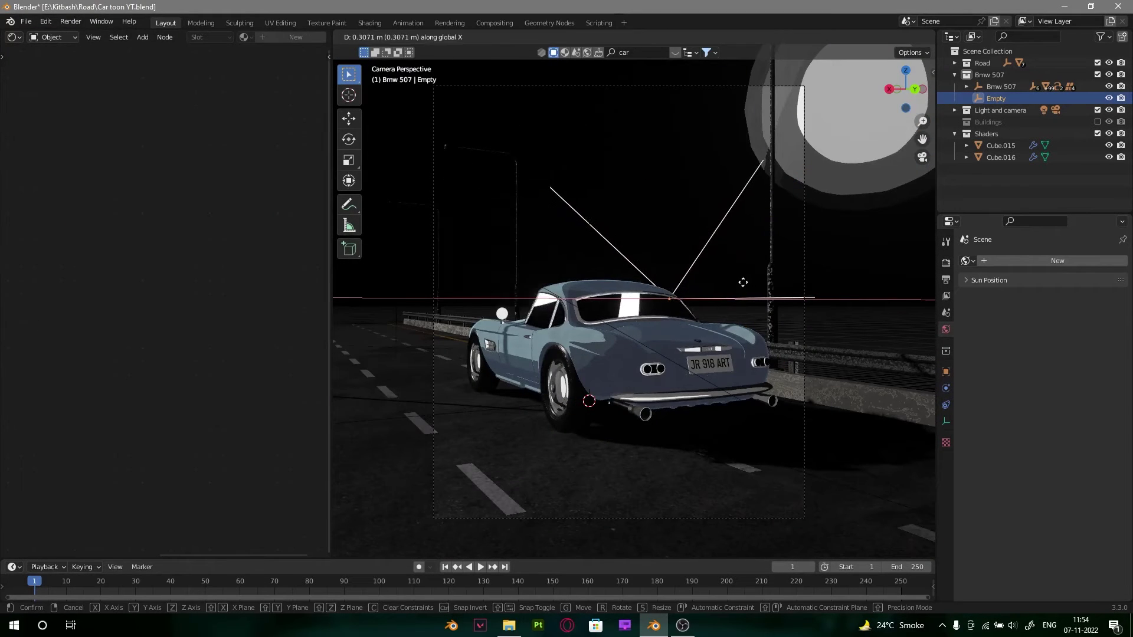
pyautogui.click(743, 282)
# Step: Rotate the empty around the global X and Y axes to reorient the stripes on the rear window
pyautogui.press('r')
pyautogui.press('x')
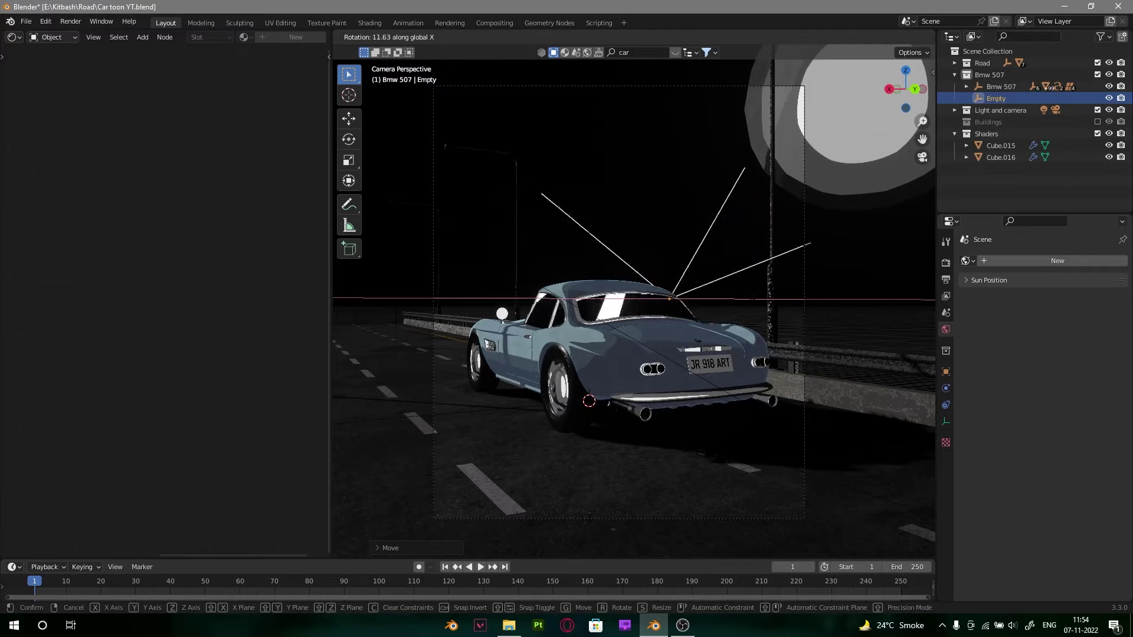
pyautogui.click(741, 271)
pyautogui.press('r')
pyautogui.press('y')
pyautogui.click(732, 295)
# Step: Slide the empty along its local X axis to reposition the white stripe on the rear window
pyautogui.scroll(1, 731, 295)
pyautogui.press('g')
pyautogui.press('y')
pyautogui.press('y')
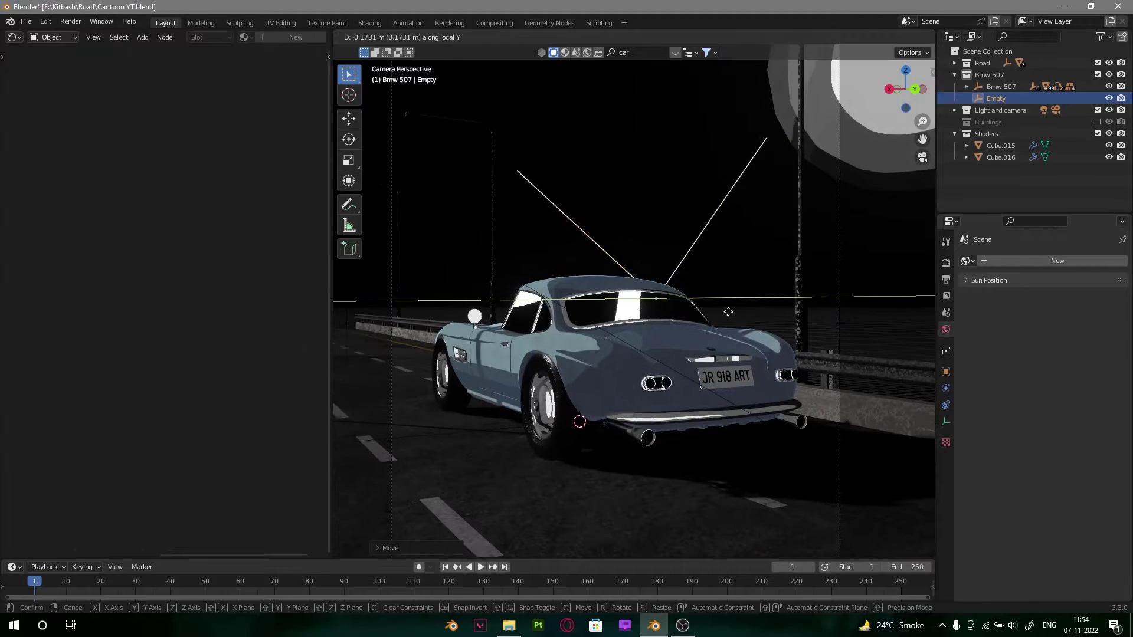
pyautogui.press('x')
pyautogui.press('x')
pyautogui.click(741, 326)
# Step: Add a third white stripe to the windows material's ColorRamp, starting at position 0.204
pyautogui.scroll(2, 708, 316)
pyautogui.click(678, 309)
pyautogui.scroll(2, 159, 295)
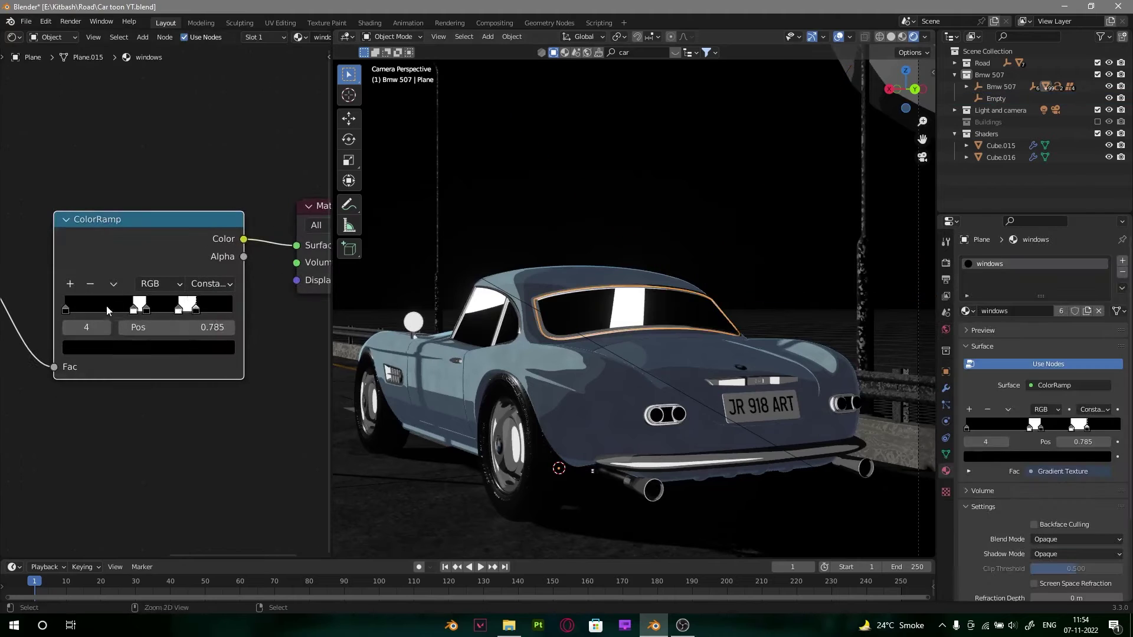
pyautogui.moveTo(123, 308); pyautogui.dragTo(99, 309)
pyautogui.click(69, 284)
pyautogui.click(131, 308)
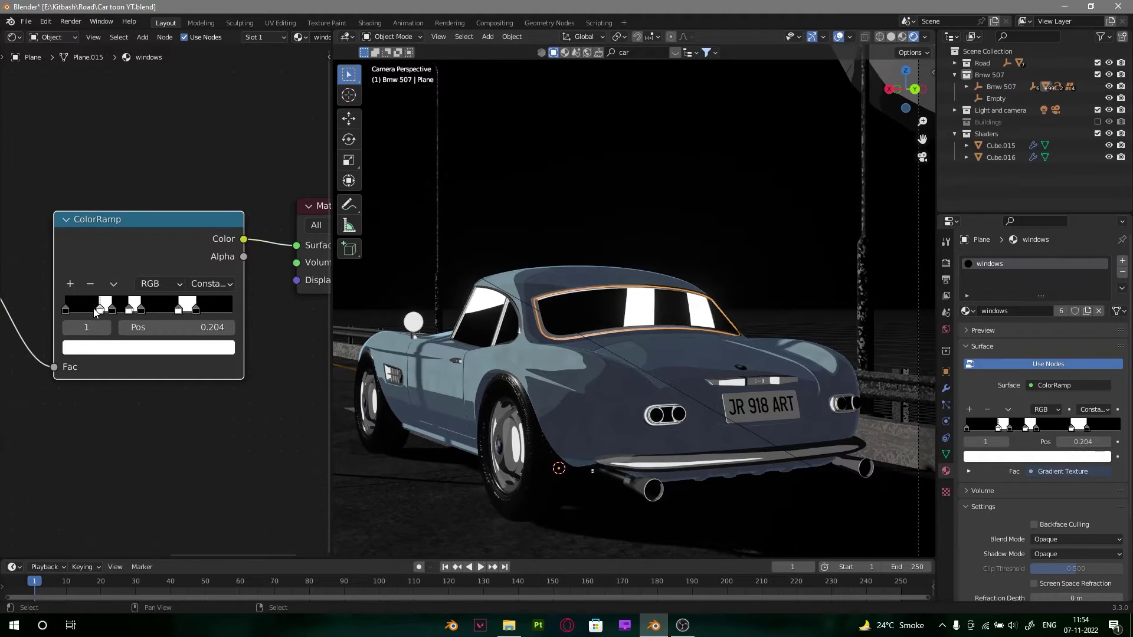
# Step: Reposition the empty and try rotating it around its local Y axis to adjust the rear window's stripes
pyautogui.rightClick(439, 253)
pyautogui.click(1002, 99)
pyautogui.press('g')
pyautogui.press('r')
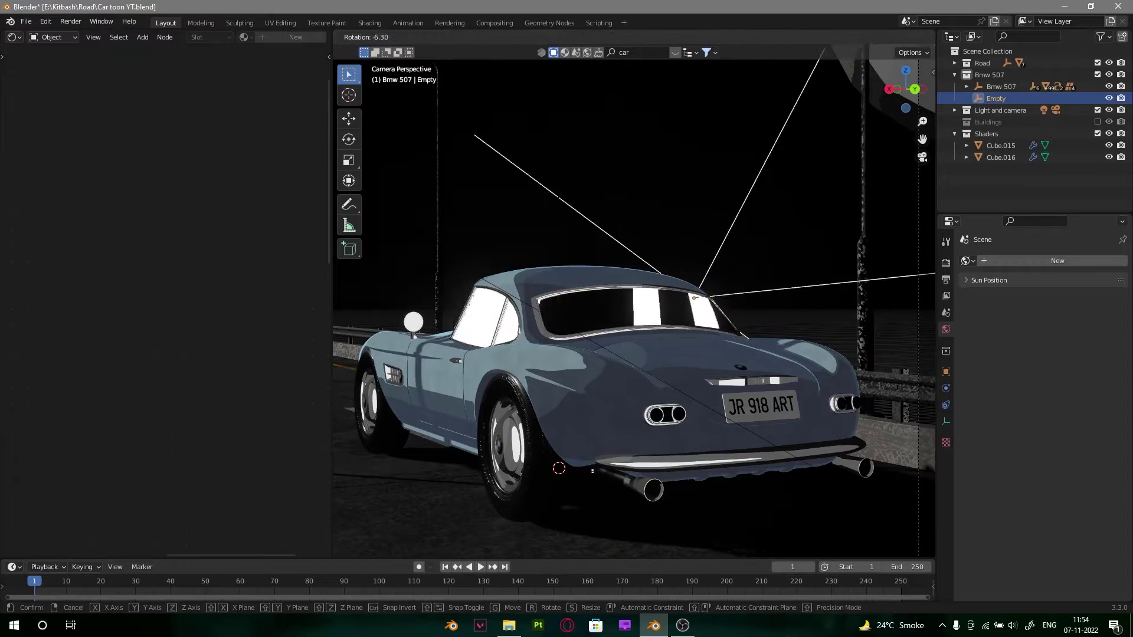
pyautogui.press('y')
pyautogui.press('y')
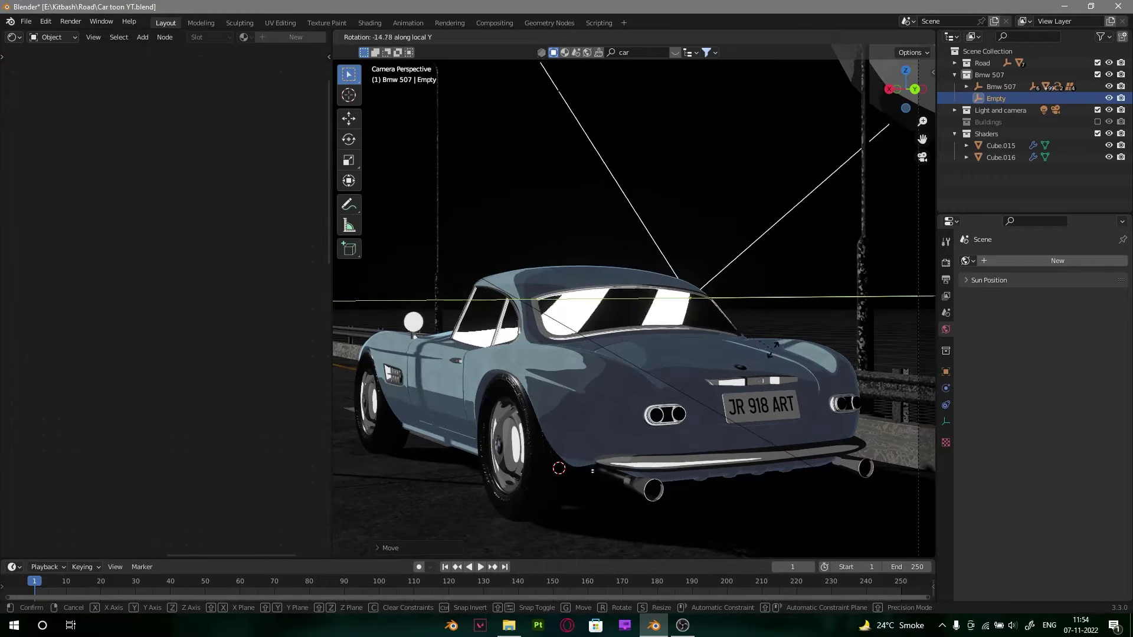
pyautogui.rightClick(773, 349)
# Step: Examine the round left tail light's mesh and the nodes of its Back Light Red in material
pyautogui.scroll(-5, 681, 292)
pyautogui.scroll(2, 681, 293)
pyautogui.keyDown('shift'); pyautogui.moveTo(649, 389); pyautogui.dragTo(659, 292, button='middle'); pyautogui.keyUp('shift')
pyautogui.scroll(6, 606, 383)
pyautogui.rightClick(638, 330)
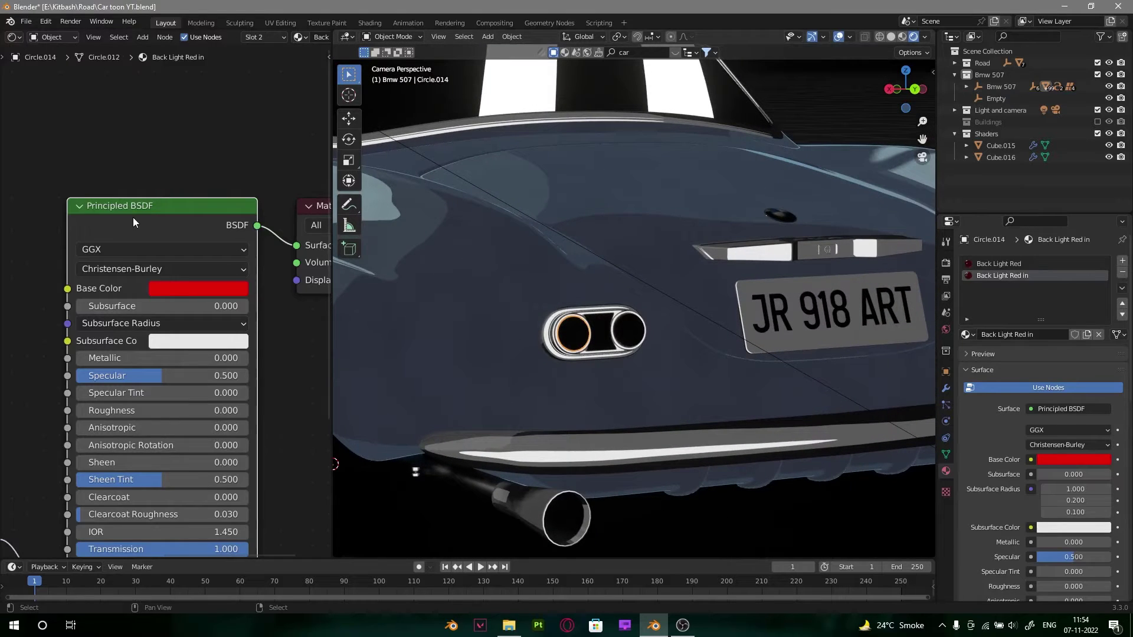
pyautogui.keyDown('ctrl'); pyautogui.moveTo(133, 222); pyautogui.dragTo(101, 265, button='middle'); pyautogui.keyUp('ctrl')
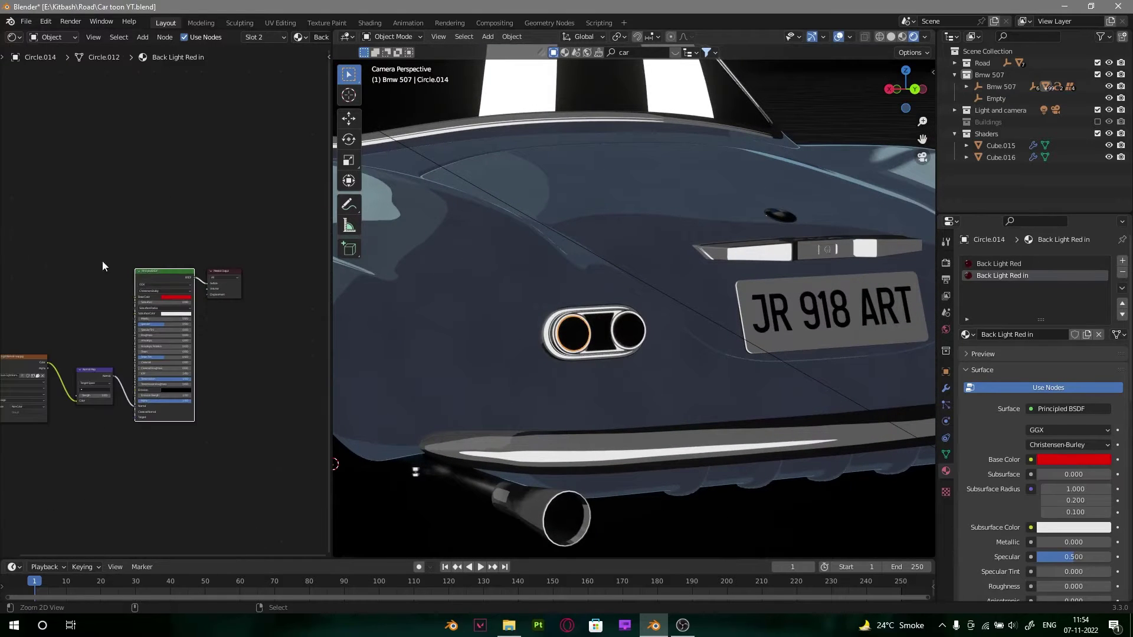
pyautogui.moveTo(28, 253); pyautogui.dragTo(152, 269, button='middle')
pyautogui.moveTo(98, 227); pyautogui.dragTo(268, 436)
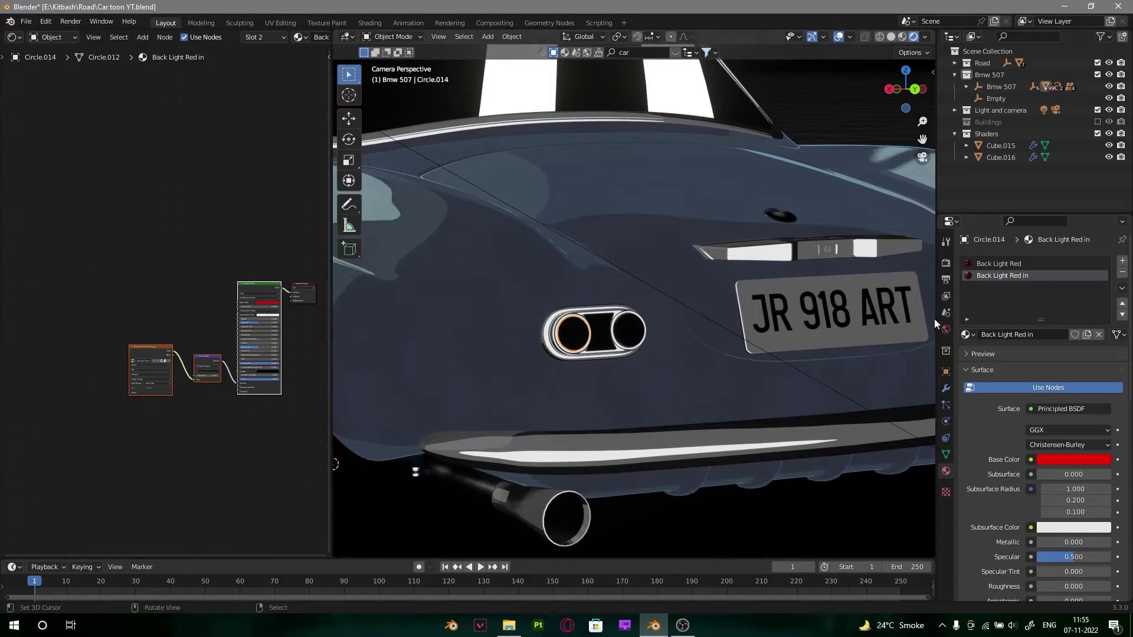
pyautogui.scroll(3, 559, 354)
pyautogui.press('Tab')
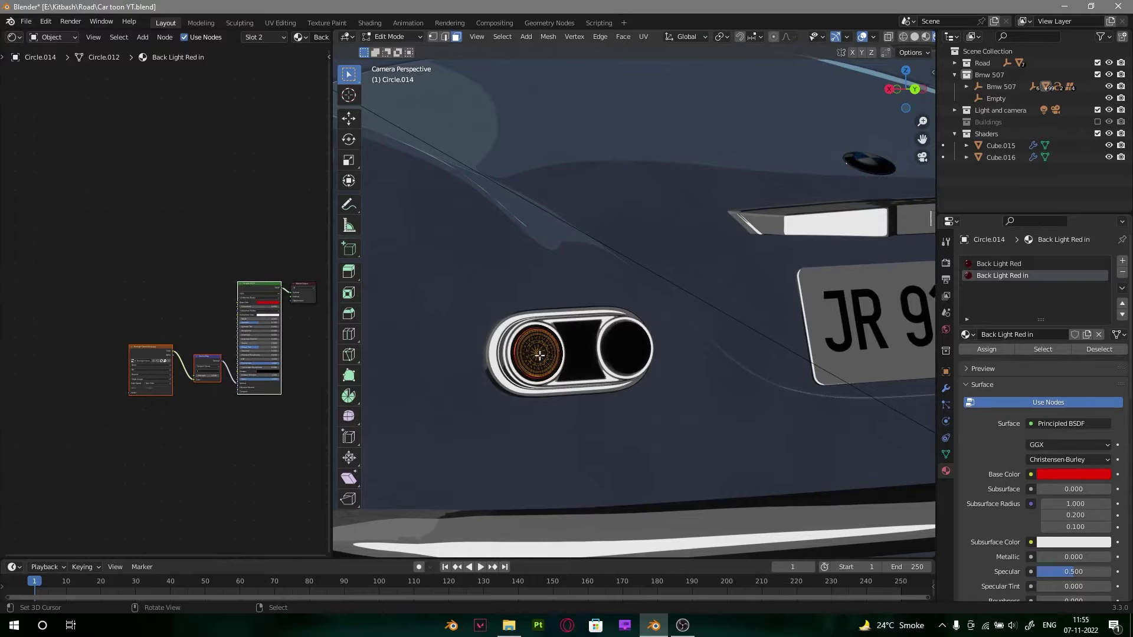
pyautogui.rightClick(539, 355)
pyautogui.press('Tab')
pyautogui.scroll(-4, 35, 359)
# Step: Replace the Principled BSDF in the Back Light Red material with an Emission shader linked to the Material Output's Surface
pyautogui.keyDown('alt'); pyautogui.moveTo(216, 340); pyautogui.dragTo(129, 360); pyautogui.keyUp('alt')
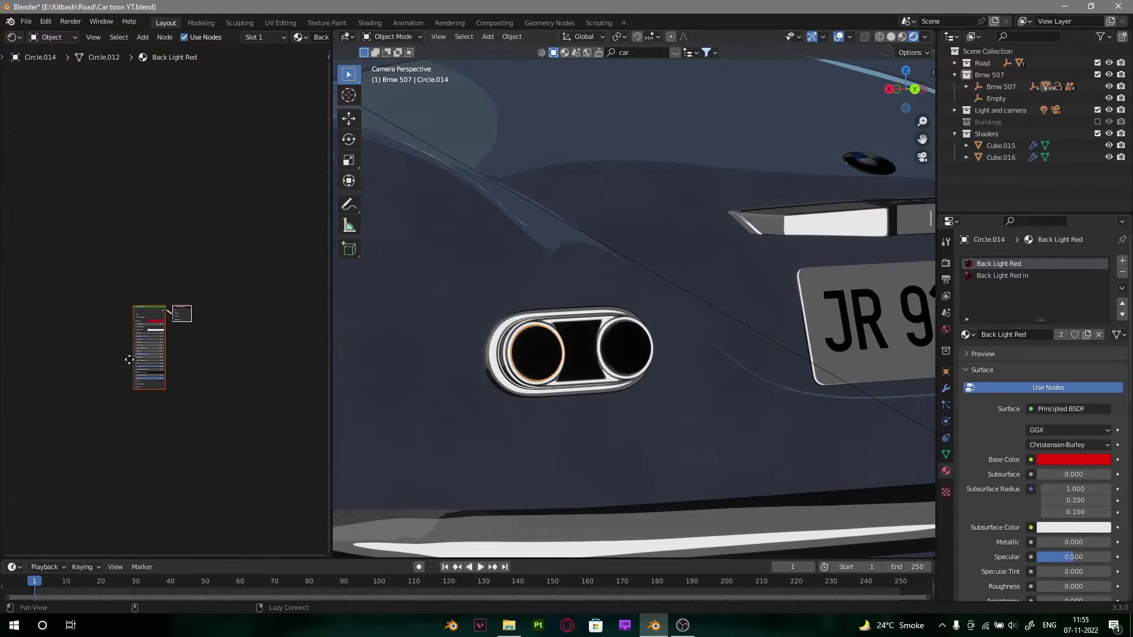
pyautogui.scroll(4, 146, 319)
pyautogui.press('x')
pyautogui.hotkey('shift', 'a')
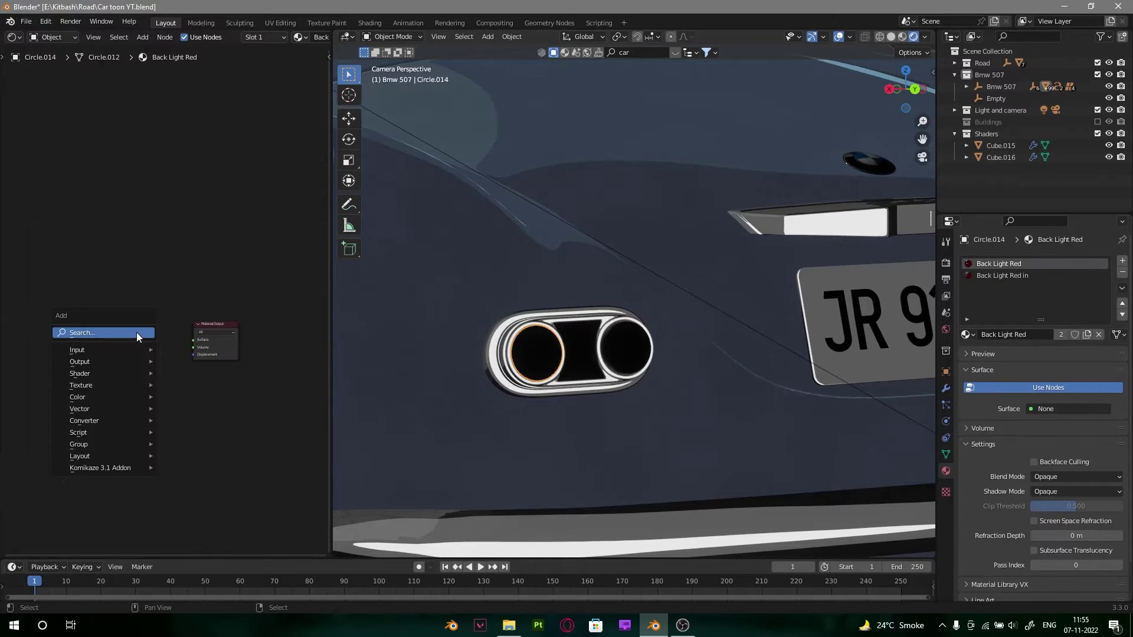
pyautogui.click(141, 334)
pyautogui.write('e')
pyautogui.click(168, 353)
pyautogui.click(137, 349)
pyautogui.click(138, 350)
pyautogui.moveTo(152, 342); pyautogui.dragTo(193, 340)
# Step: Set the Back Light Red emission strength to 10 and its color to orange
pyautogui.scroll(3, 165, 393)
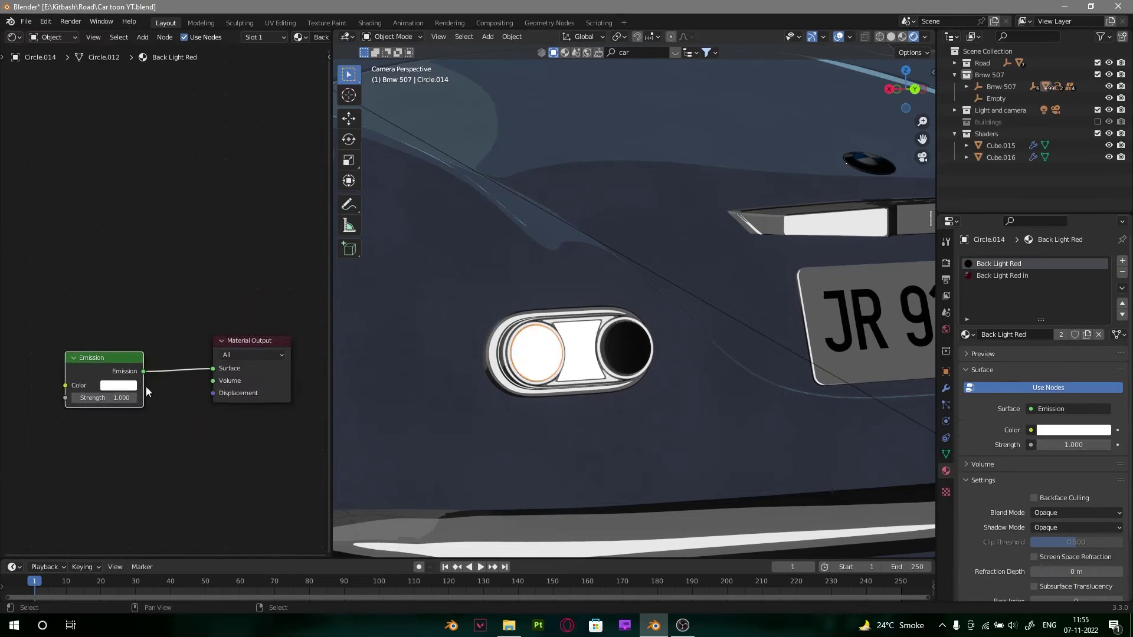
pyautogui.write('10')
pyautogui.press('Return')
pyautogui.click(127, 392)
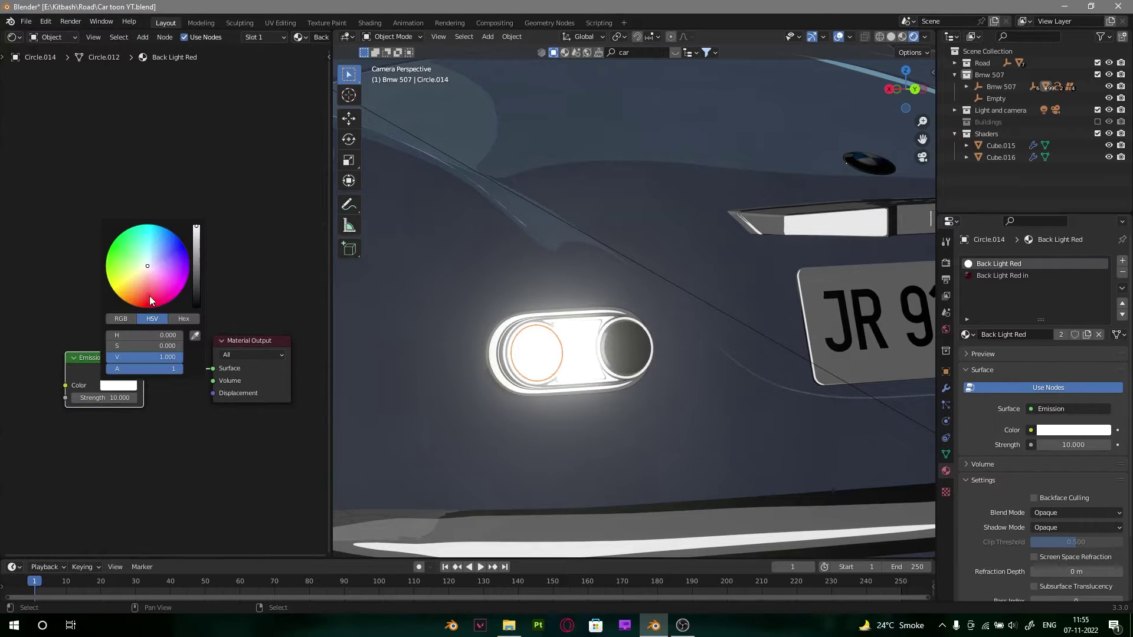
pyautogui.click(180, 248)
pyautogui.scroll(2, 562, 355)
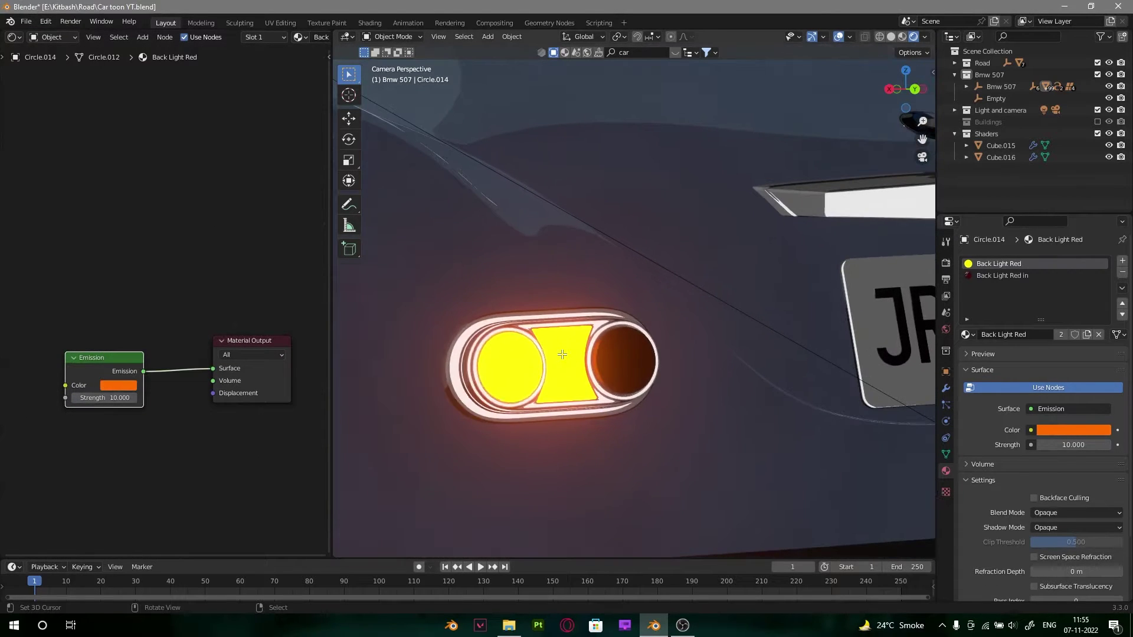
pyautogui.click(562, 355)
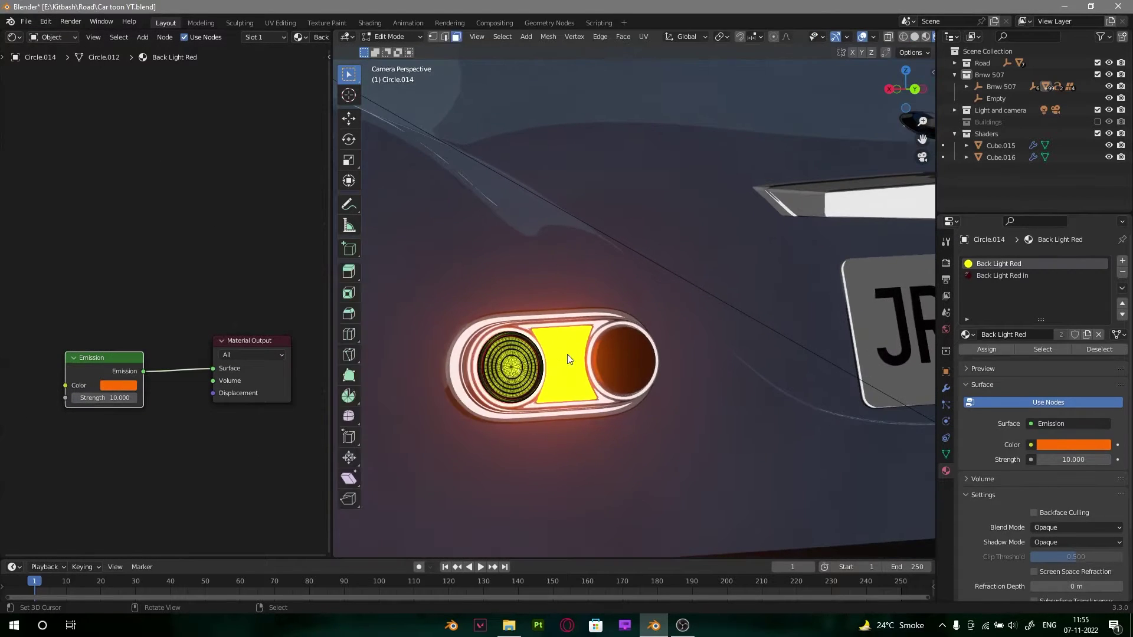
# Step: Replace the Principled BSDF of the right round light's Back Light yellow material with an Emission shader linked to the Material Output's Surface
pyautogui.click(619, 359)
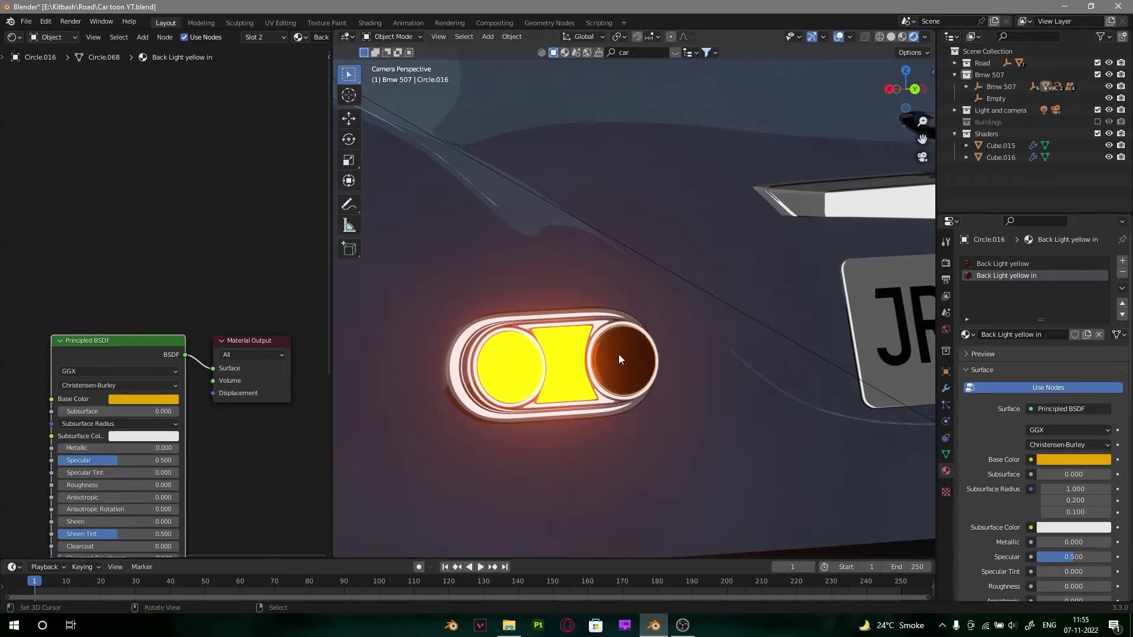
pyautogui.click(959, 265)
pyautogui.click(115, 349)
pyautogui.press('x')
pyautogui.hotkey('shift', 'a')
pyautogui.write('se')
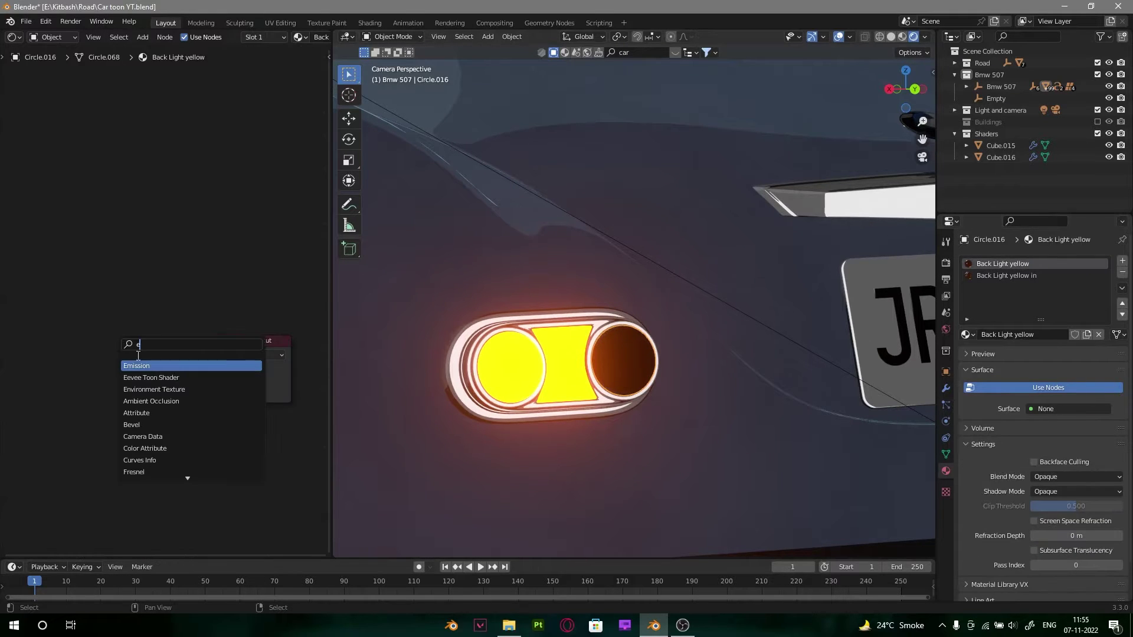
pyautogui.click(141, 364)
pyautogui.click(108, 359)
pyautogui.moveTo(161, 363); pyautogui.dragTo(213, 368)
# Step: Try orange as the Back Light yellow emission color and check it on the car's rear
pyautogui.click(141, 376)
pyautogui.moveTo(152, 289)
pyautogui.mouseDown()
pyautogui.moveTo(201, 251)
pyautogui.moveTo(132, 280)
pyautogui.moveTo(125, 246)
pyautogui.moveTo(144, 293)
pyautogui.mouseUp()
pyautogui.keyDown('ctrl'); pyautogui.moveTo(763, 275); pyautogui.dragTo(763, 316, button='middle'); pyautogui.keyUp('ctrl')
pyautogui.scroll(-5, 763, 316)
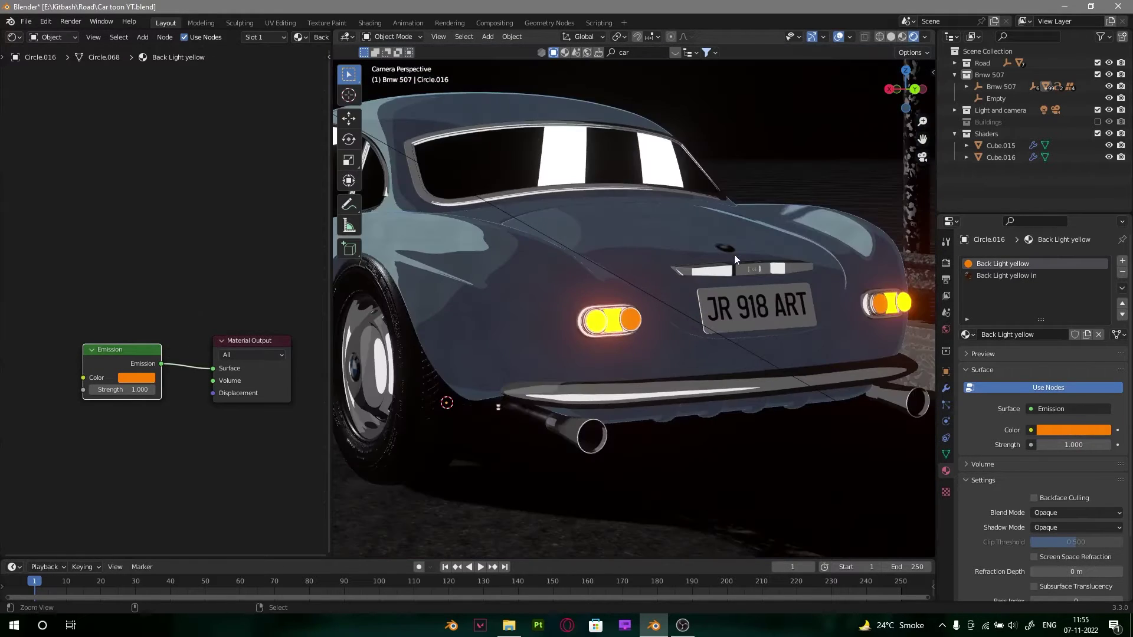
pyautogui.scroll(3, 729, 337)
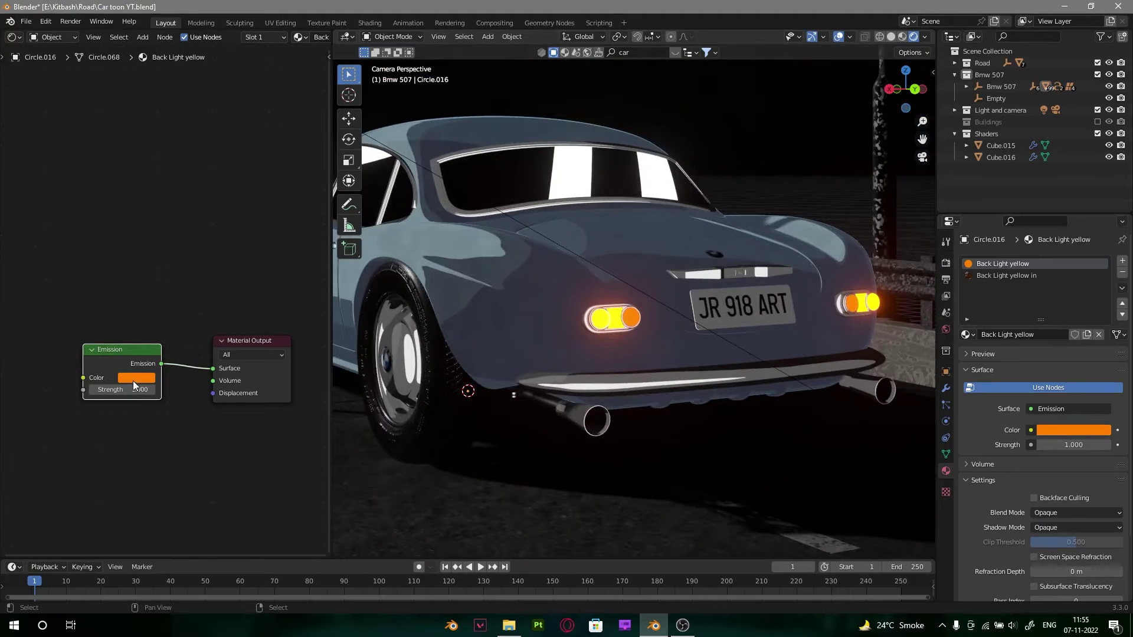
# Step: Set the Back Light yellow emission color to red
pyautogui.click(132, 385)
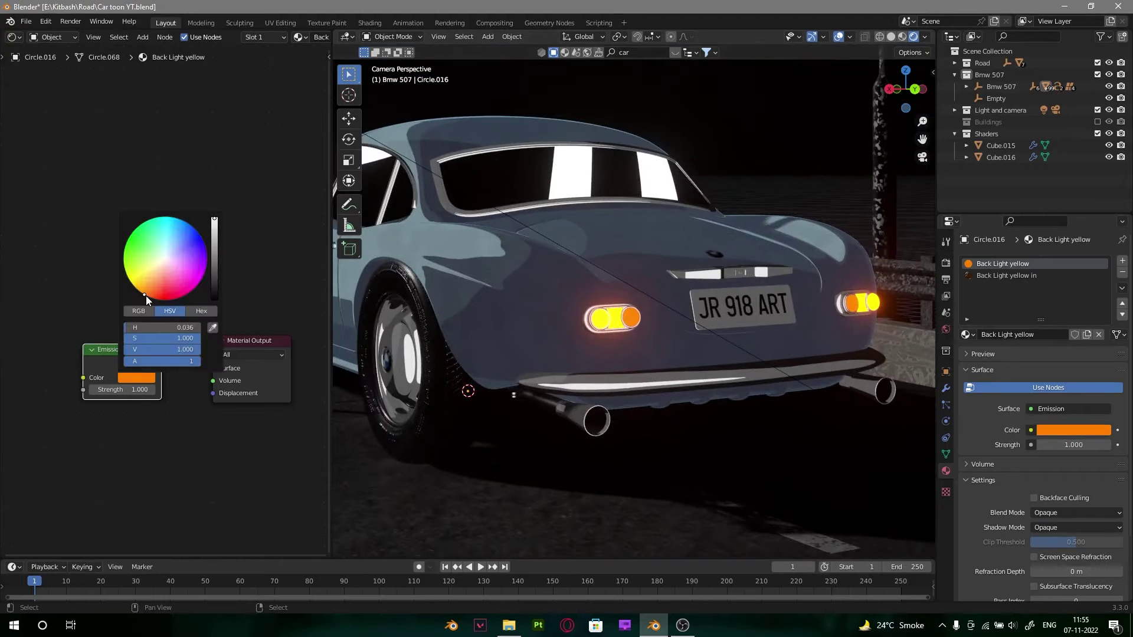
pyautogui.moveTo(146, 295); pyautogui.dragTo(177, 296)
pyautogui.scroll(6, 625, 319)
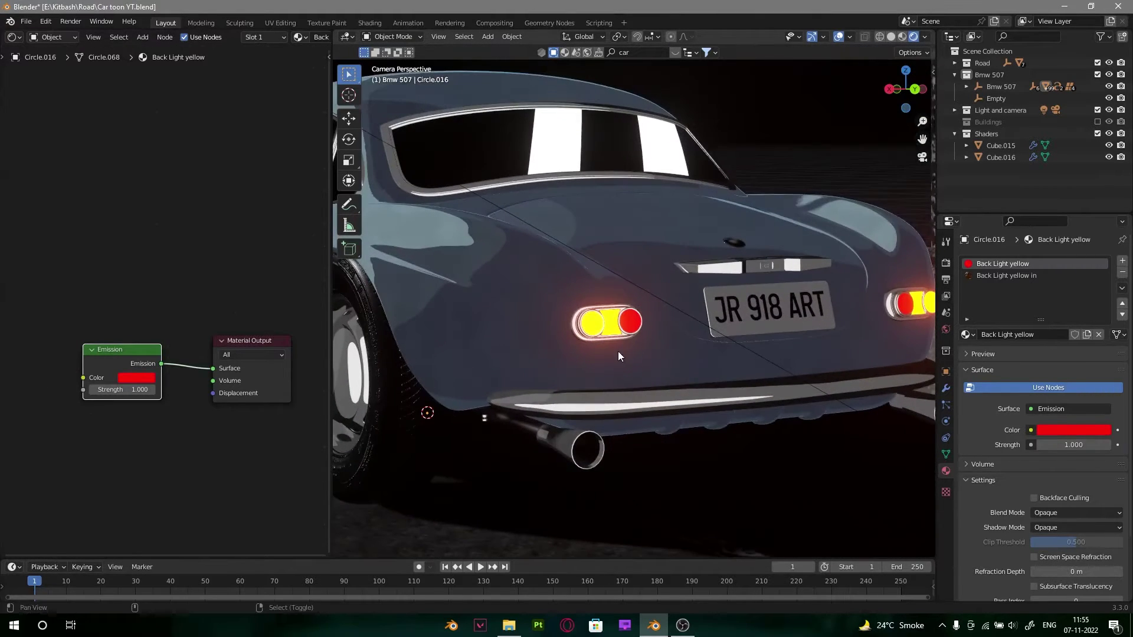
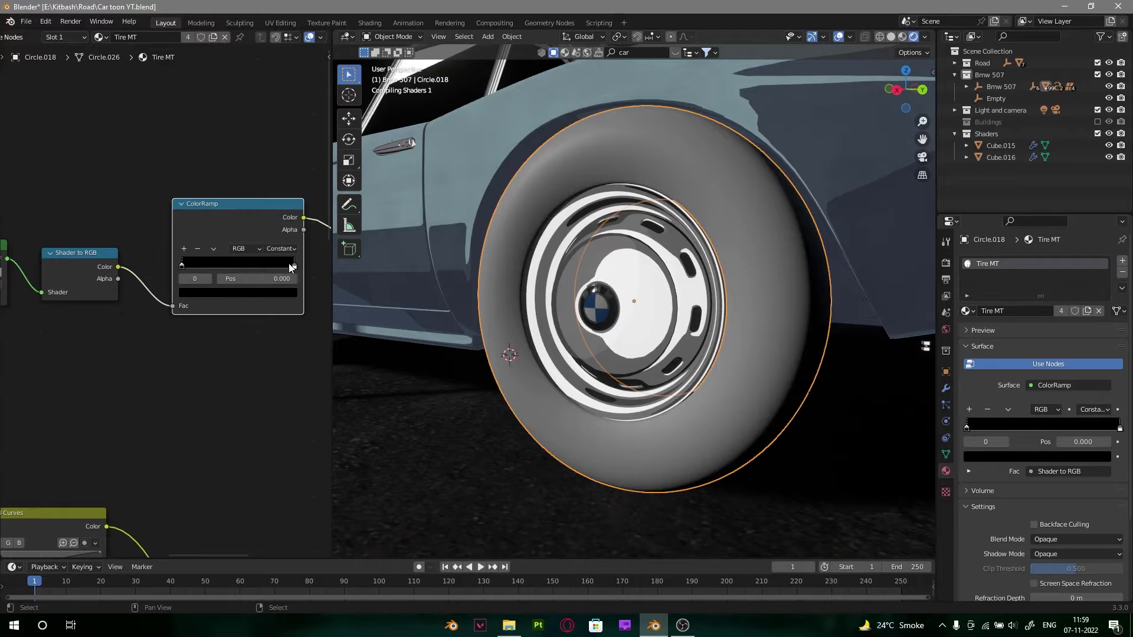
# Step: Move the Tire MT ColorRamp's white stop to position 0.100 and add a light gray stop at 0.050
pyautogui.moveTo(292, 266); pyautogui.dragTo(180, 264)
pyautogui.moveTo(460, 277); pyautogui.dragTo(407, 277, button='middle')
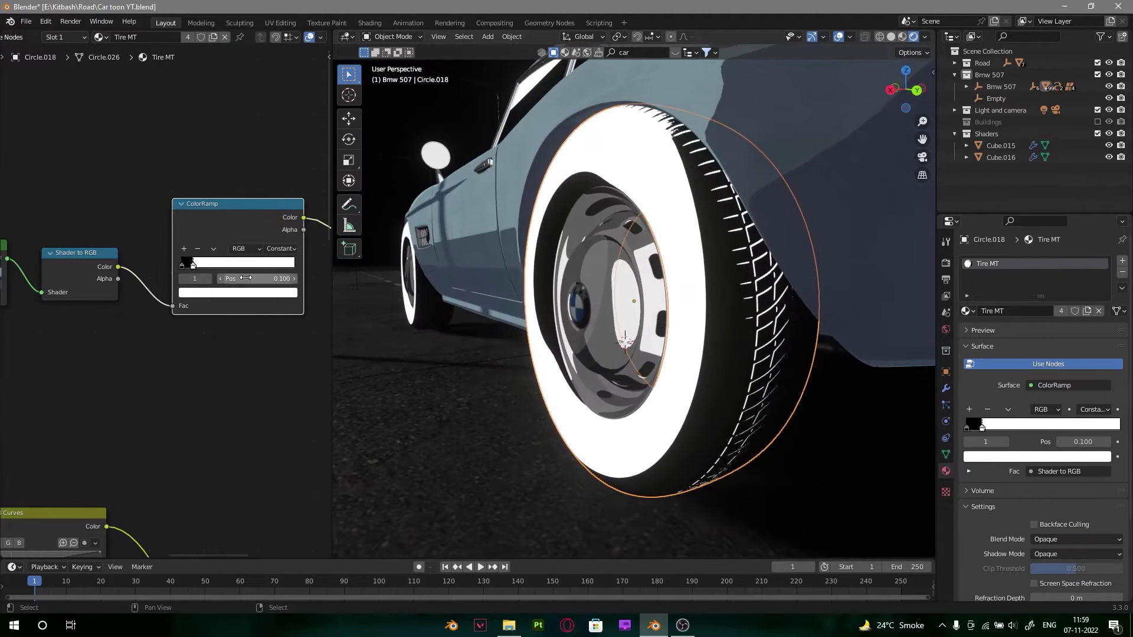
pyautogui.click(183, 250)
pyautogui.click(218, 294)
pyautogui.moveTo(276, 215); pyautogui.dragTo(276, 160)
pyautogui.moveTo(522, 235); pyautogui.dragTo(674, 215, button='middle')
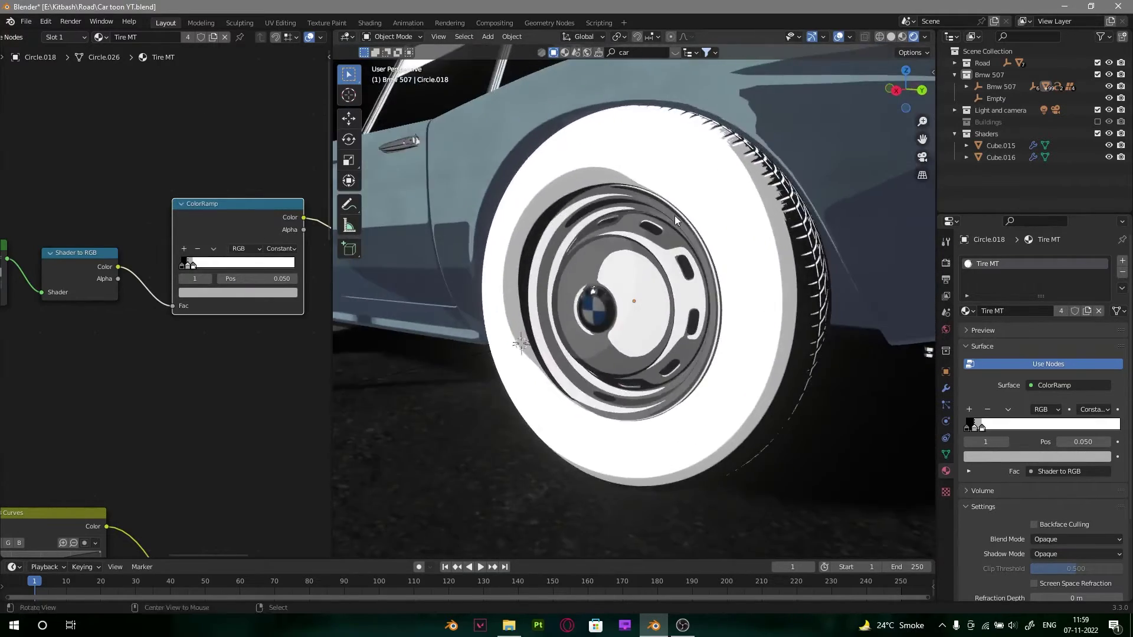
# Step: Preview the Tire MT image textures on the wheel, including Sidewall tire texture.jpg
pyautogui.scroll(-1, 675, 215)
pyautogui.scroll(-3, 85, 439)
pyautogui.moveTo(86, 438); pyautogui.dragTo(196, 271, button='middle')
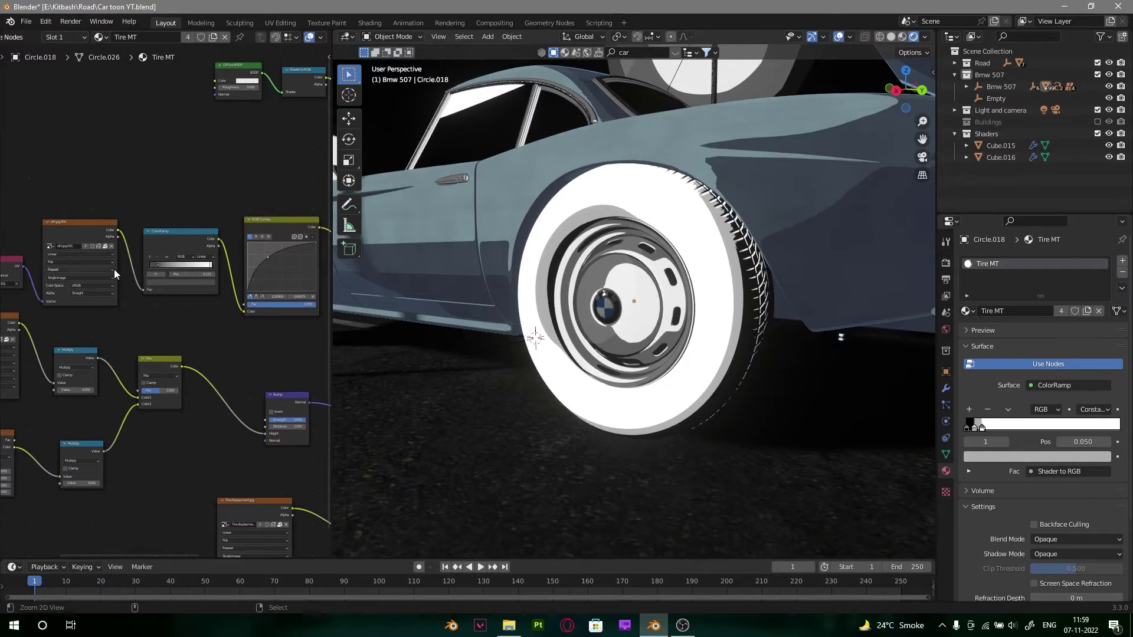
pyautogui.keyDown('ctrl'); pyautogui.keyDown('shift'); pyautogui.click(91, 224); pyautogui.keyUp('shift'); pyautogui.keyUp('ctrl')
pyautogui.moveTo(655, 259); pyautogui.dragTo(611, 257, button='middle')
pyautogui.moveTo(91, 302); pyautogui.dragTo(205, 240, button='middle')
pyautogui.keyDown('ctrl'); pyautogui.keyDown('shift'); pyautogui.click(76, 262); pyautogui.keyUp('shift'); pyautogui.keyUp('ctrl')
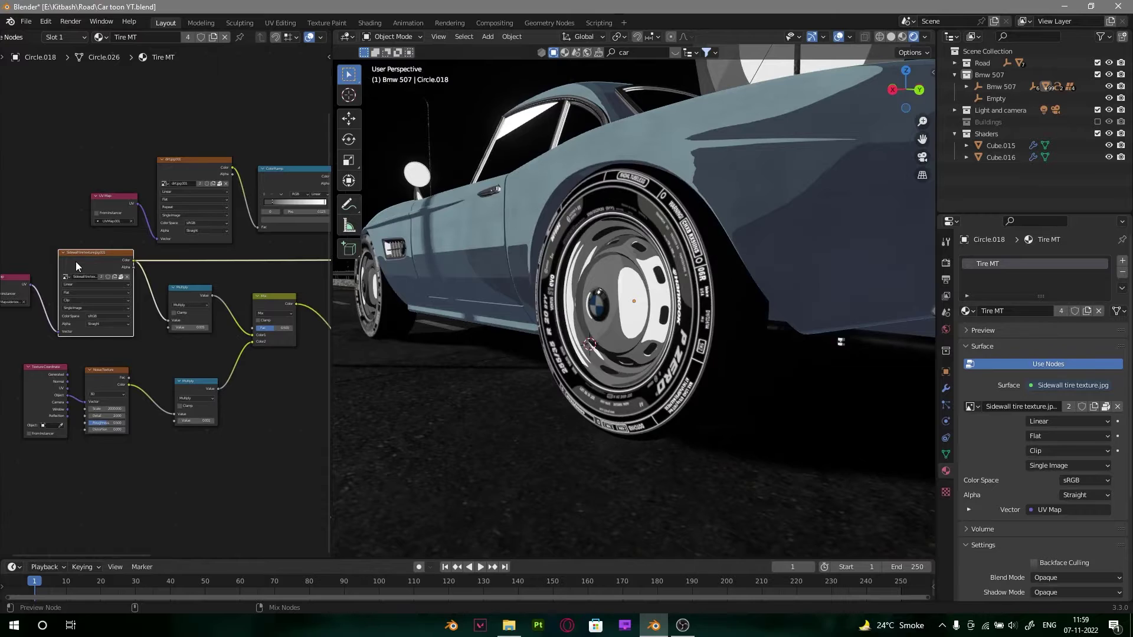
# Step: Link the Bump node's Normal output to the Diffuse BSDF's Normal input and connect the ColorRamp back to the Material Output's Surface
pyautogui.moveTo(685, 278); pyautogui.dragTo(717, 277, button='middle')
pyautogui.moveTo(226, 164); pyautogui.dragTo(107, 259, button='middle')
pyautogui.scroll(-4, 192, 256)
pyautogui.keyDown('alt'); pyautogui.moveTo(198, 253); pyautogui.dragTo(212, 299); pyautogui.keyUp('alt')
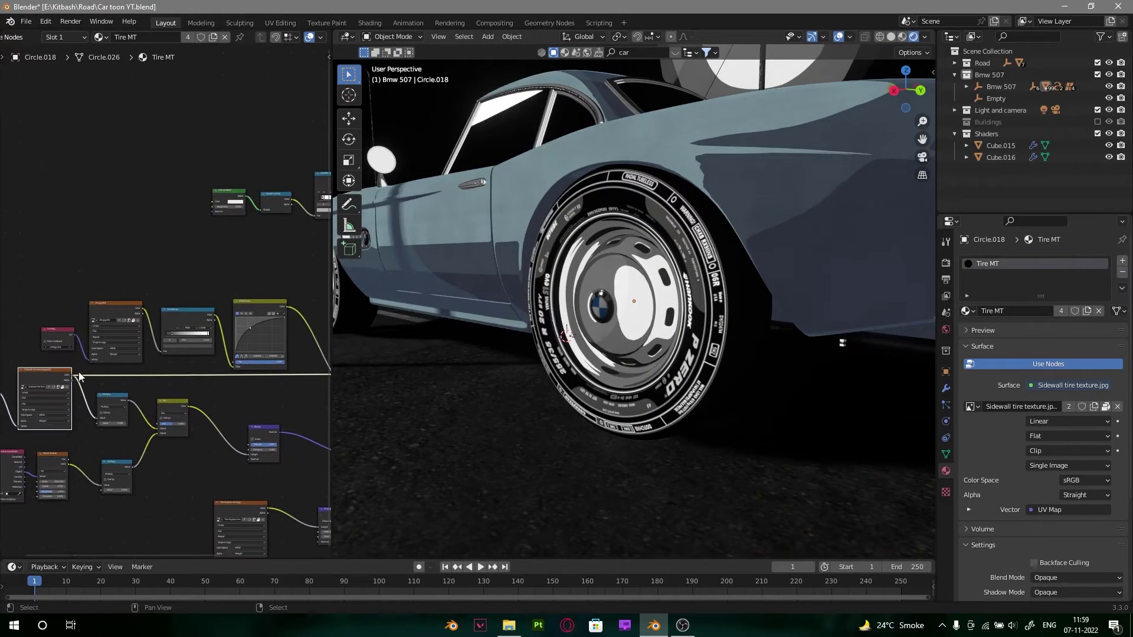
pyautogui.moveTo(281, 431); pyautogui.dragTo(212, 210)
pyautogui.moveTo(264, 346); pyautogui.dragTo(86, 255, button='middle')
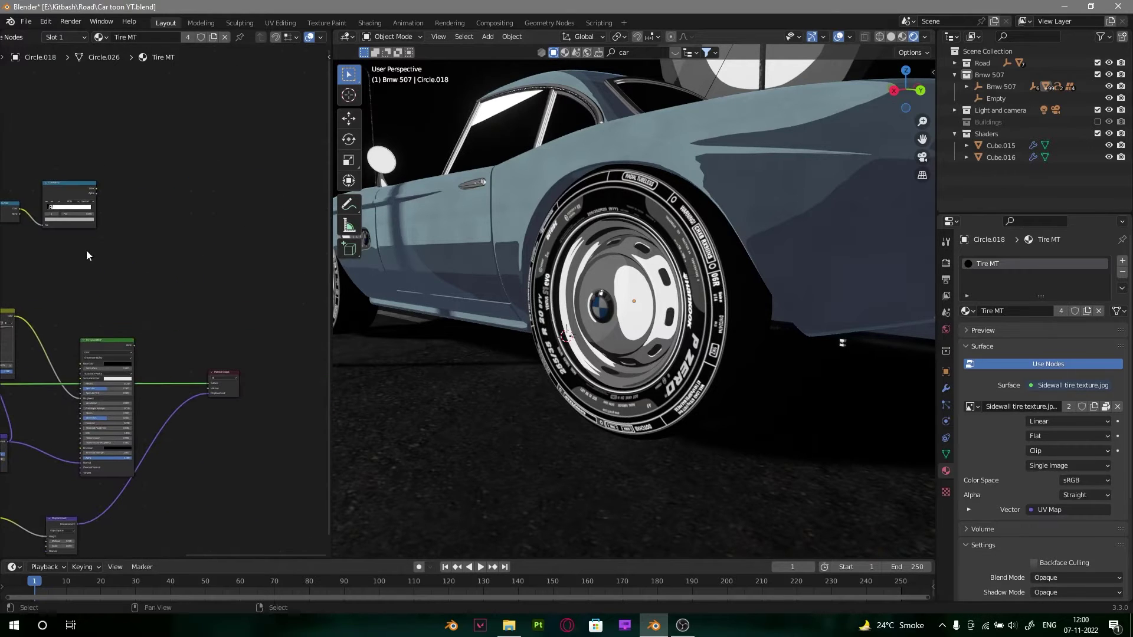
pyautogui.keyDown('ctrl'); pyautogui.keyDown('shift'); pyautogui.click(76, 187); pyautogui.keyUp('shift'); pyautogui.keyUp('ctrl')
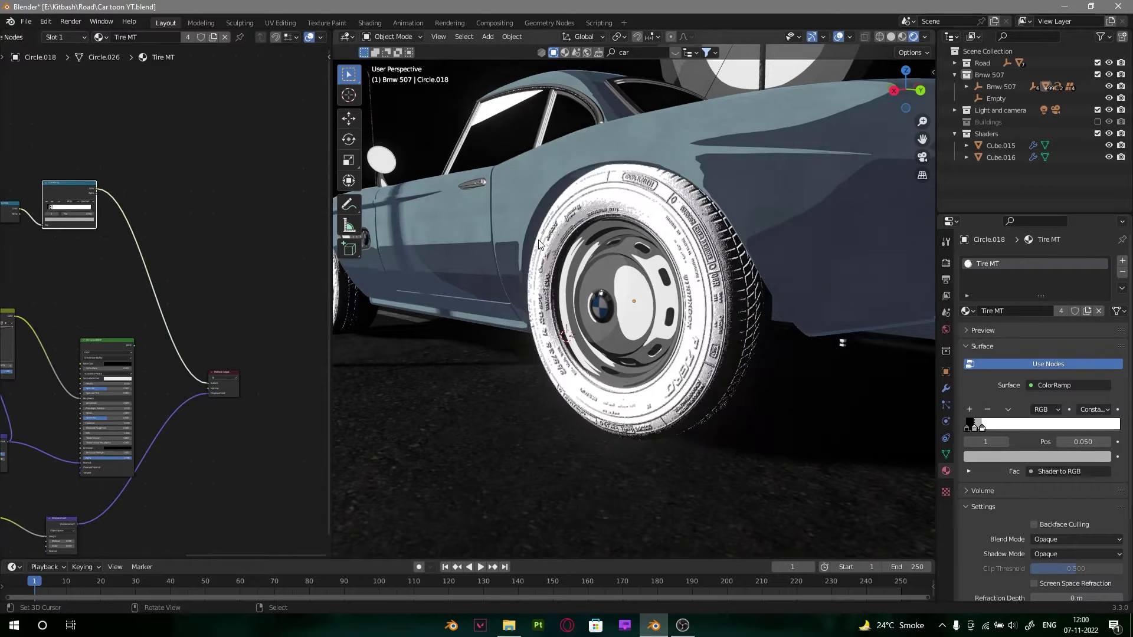
pyautogui.moveTo(589, 221); pyautogui.dragTo(620, 270, button='middle')
pyautogui.scroll(1, 618, 269)
pyautogui.moveTo(618, 269)
pyautogui.keyDown('alt'); pyautogui.mouseDown()
pyautogui.moveTo(576, 270)
pyautogui.moveTo(619, 270)
pyautogui.mouseUp(); pyautogui.keyUp('alt')
pyautogui.scroll(1, 618, 270)
# Step: Insert a Mix color node between the tire's ColorRamp and the Material Output
pyautogui.keyDown('alt'); pyautogui.moveTo(141, 219); pyautogui.dragTo(200, 307); pyautogui.keyUp('alt')
pyautogui.scroll(8, 187, 283)
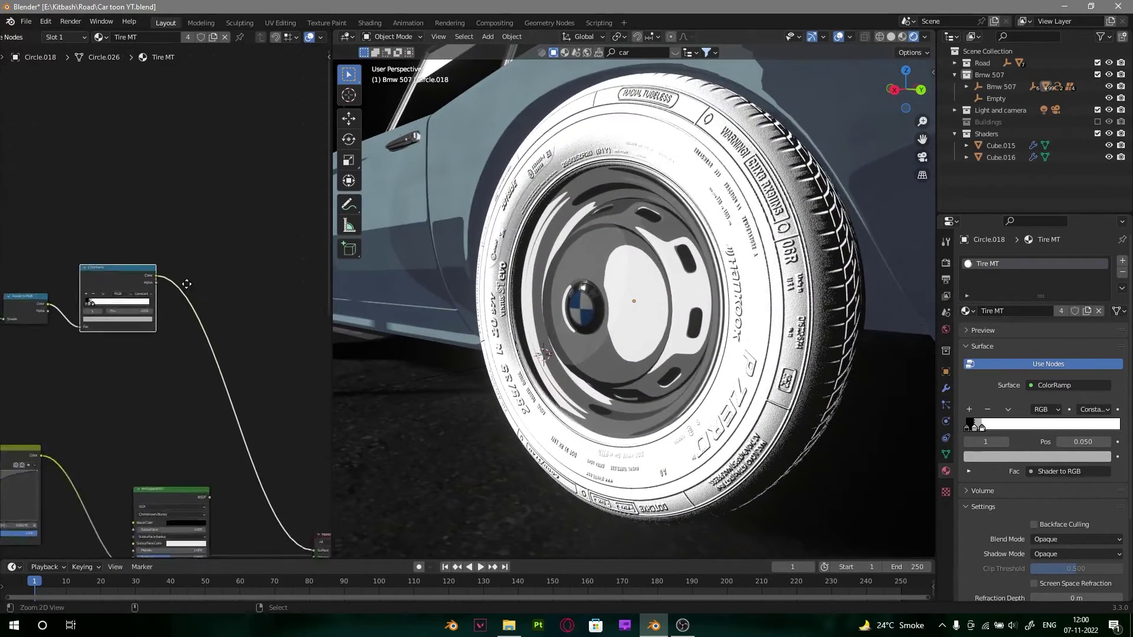
pyautogui.hotkey('shift', 'a')
pyautogui.click(216, 251)
pyautogui.write('mix')
pyautogui.click(248, 266)
pyautogui.click(247, 265)
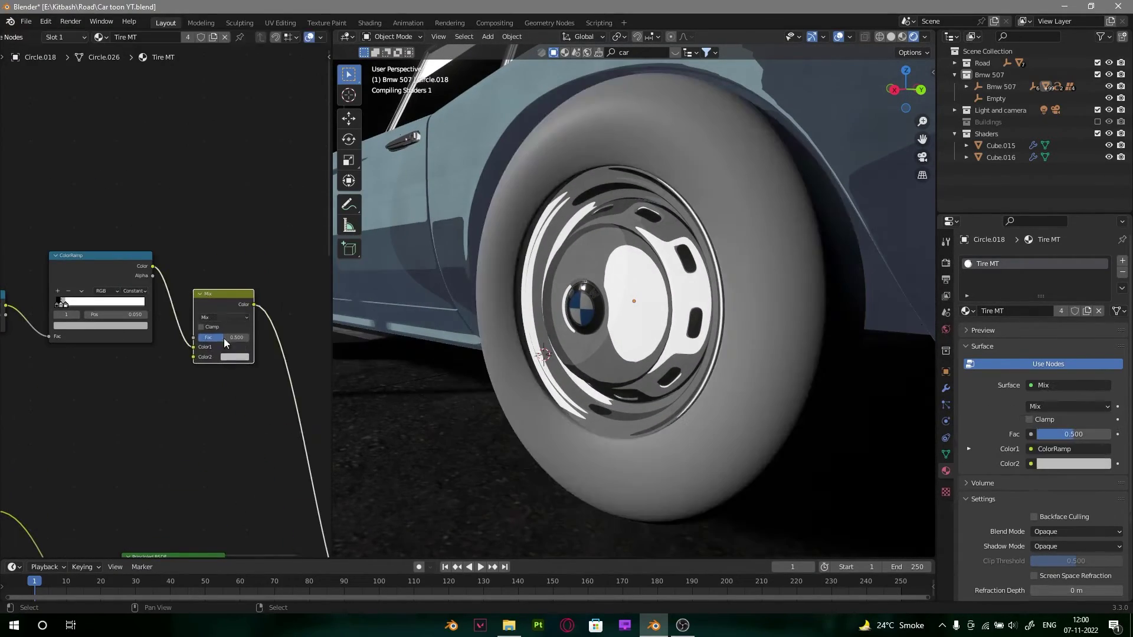
pyautogui.scroll(2, 224, 338)
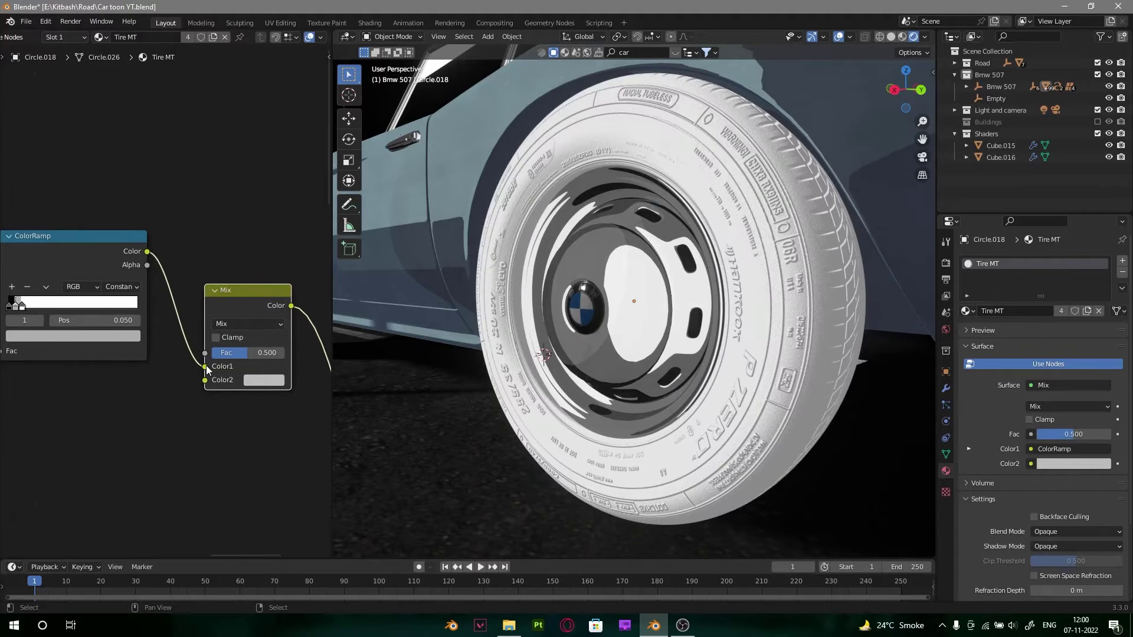
# Step: Move the ColorRamp link to the Mix node's Fac input and set its blending mode to Multiply
pyautogui.click(242, 324)
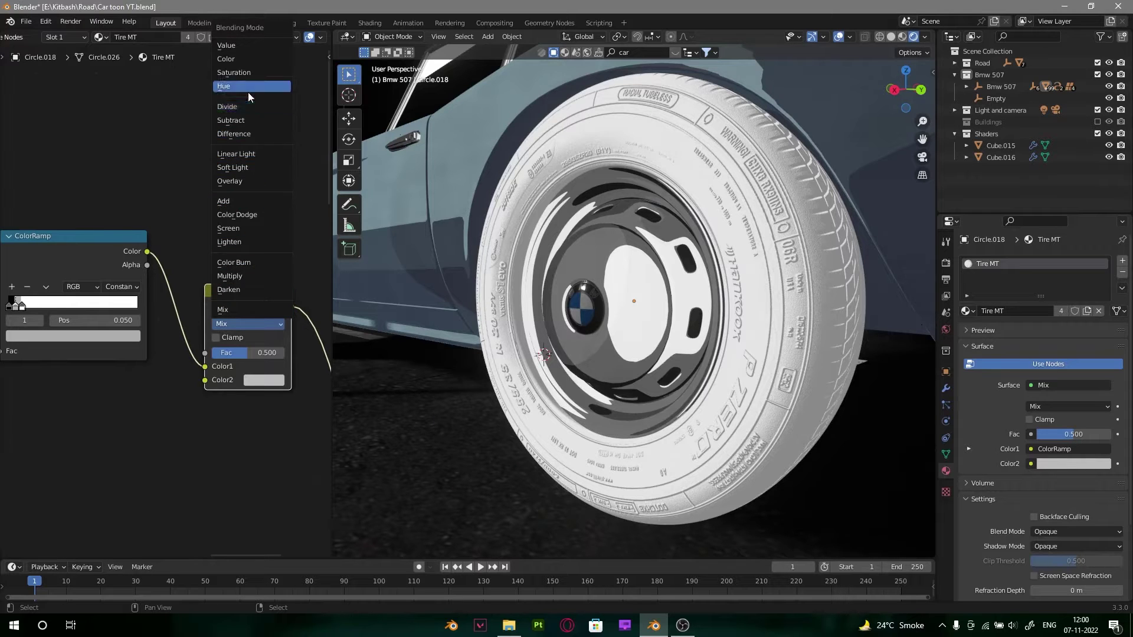
pyautogui.moveTo(205, 366); pyautogui.dragTo(204, 352)
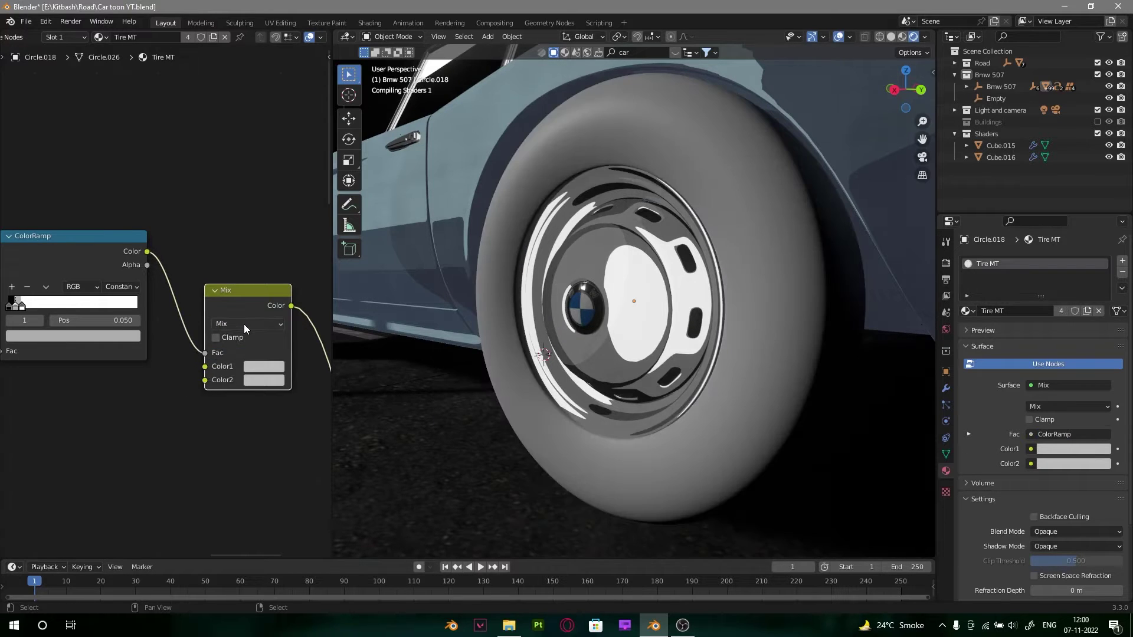
pyautogui.click(244, 325)
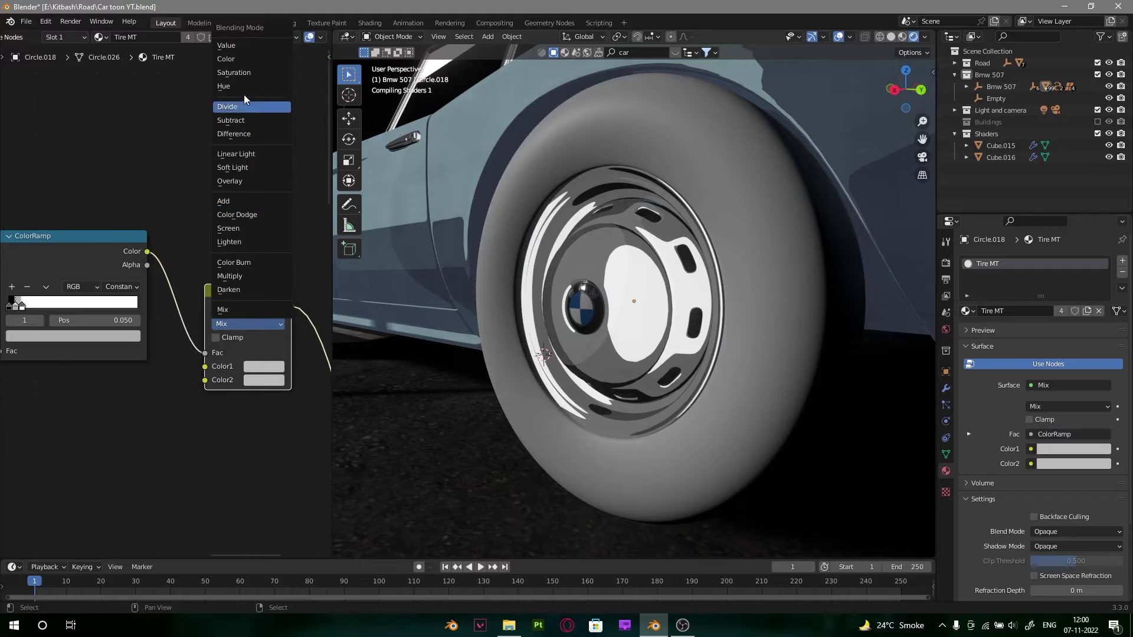
pyautogui.click(251, 275)
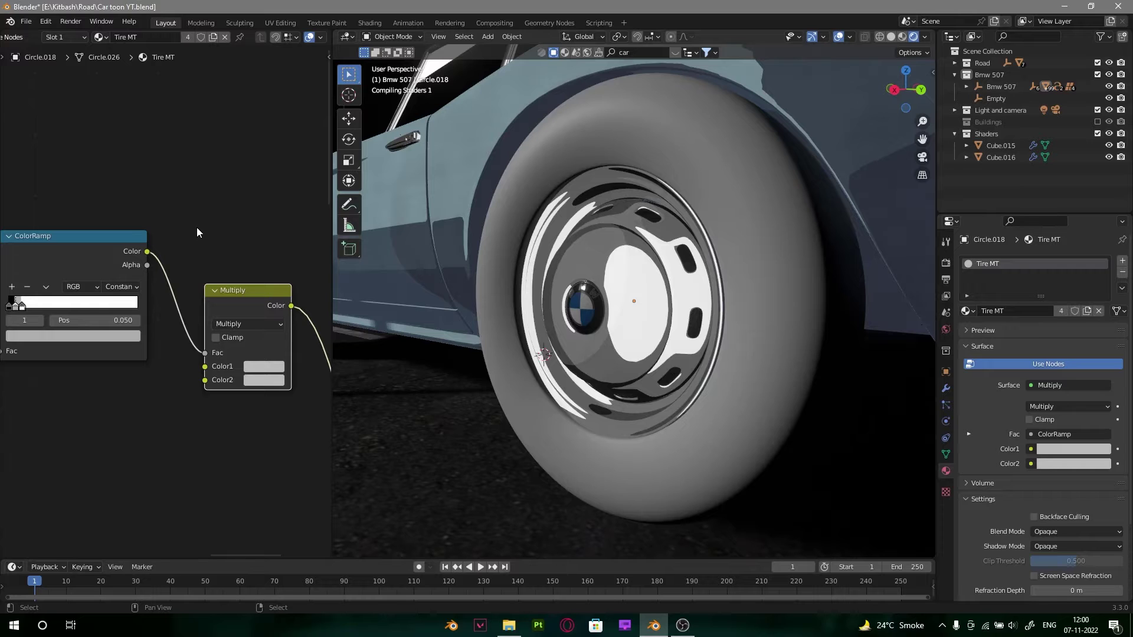
# Step: Insert an Invert node between the ColorRamp and the Multiply node's Fac input
pyautogui.hotkey('shift', 'a')
pyautogui.write('i')
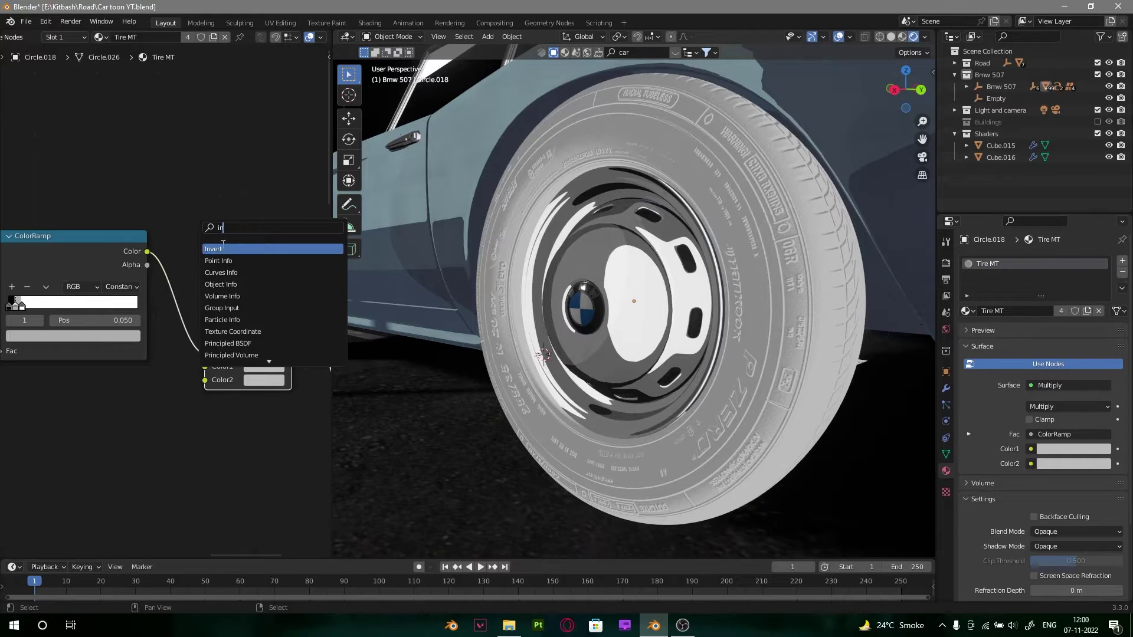
pyautogui.write('n')
pyautogui.click(223, 247)
pyautogui.click(191, 285)
pyautogui.keyDown('alt'); pyautogui.moveTo(270, 285); pyautogui.dragTo(111, 279); pyautogui.keyUp('alt')
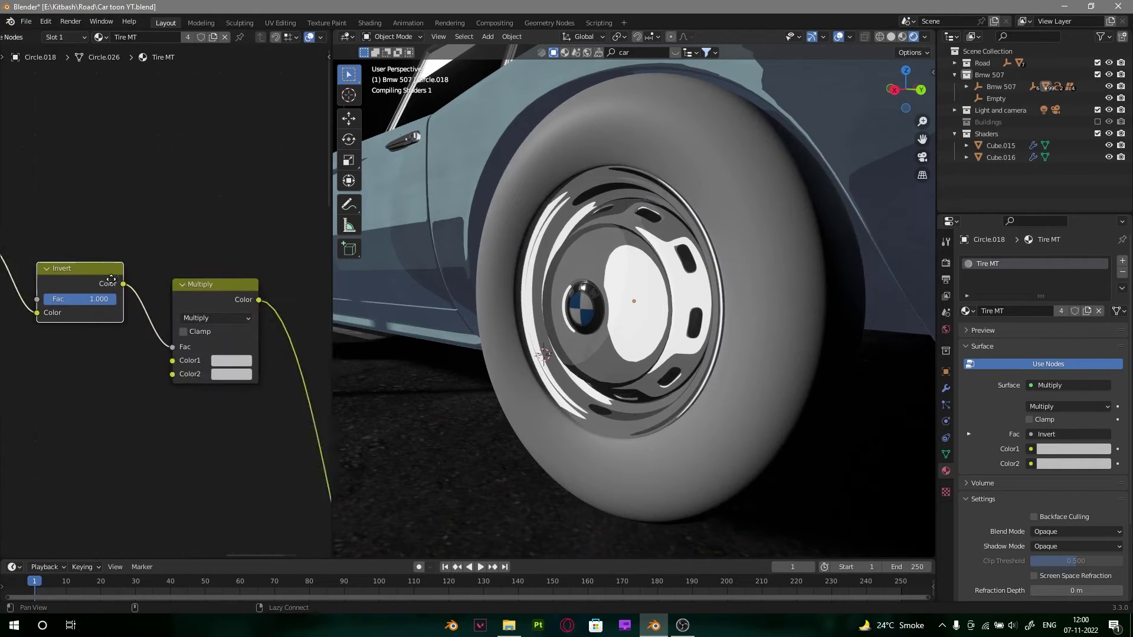
pyautogui.moveTo(111, 279); pyautogui.dragTo(89, 279, button='middle')
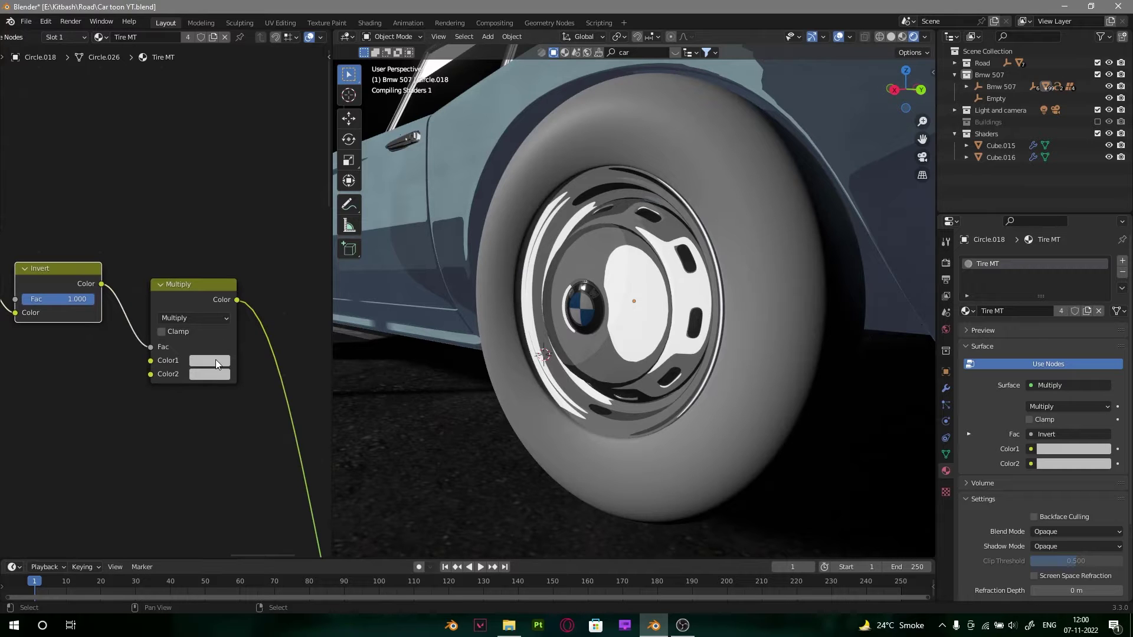
# Step: Set the Multiply node's Color1 to dark gray and Color2 to black
pyautogui.click(215, 361)
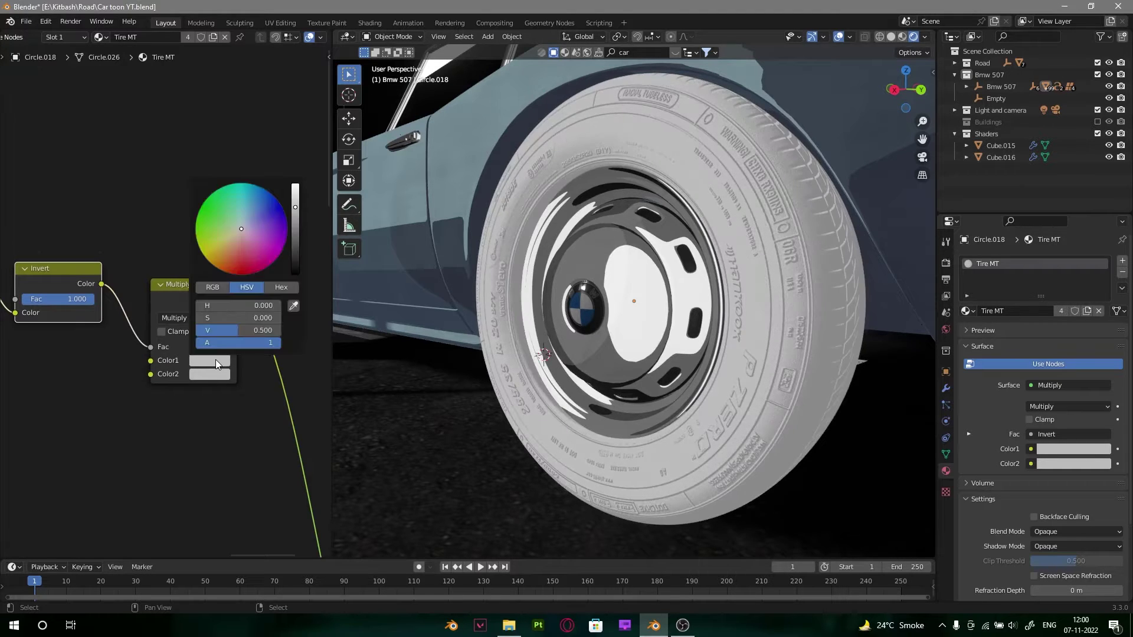
pyautogui.moveTo(295, 227); pyautogui.dragTo(295, 283)
pyautogui.click(215, 374)
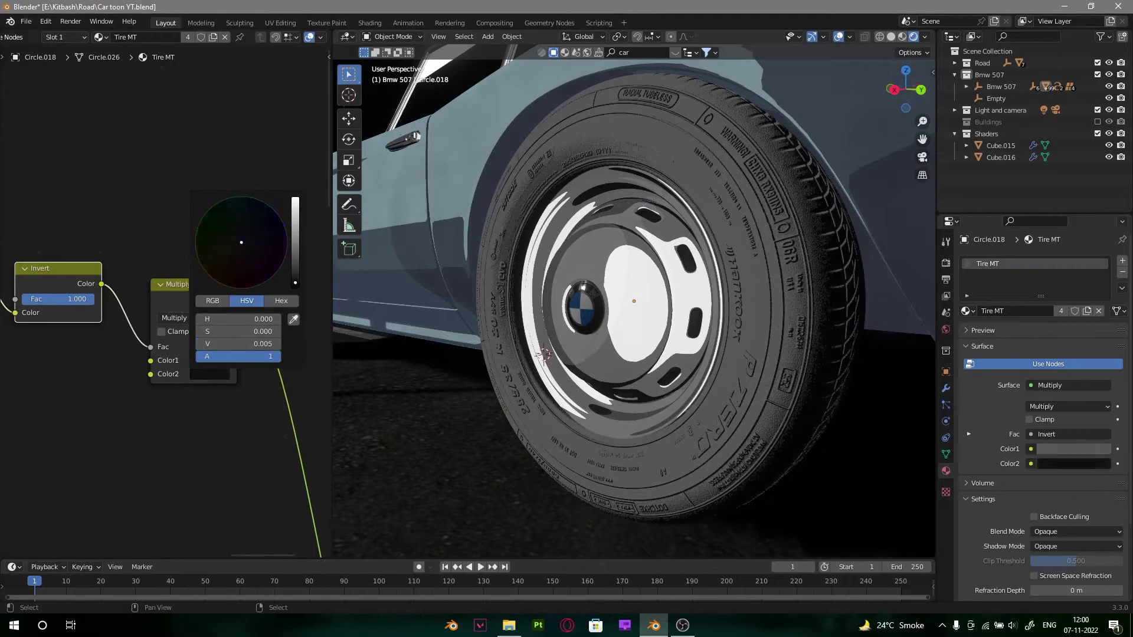
# Step: Fine-tune the brightness of the Multiply node's dark gray Color1 for the tire
pyautogui.moveTo(590, 266); pyautogui.dragTo(679, 312, button='middle')
pyautogui.scroll(-1, 678, 313)
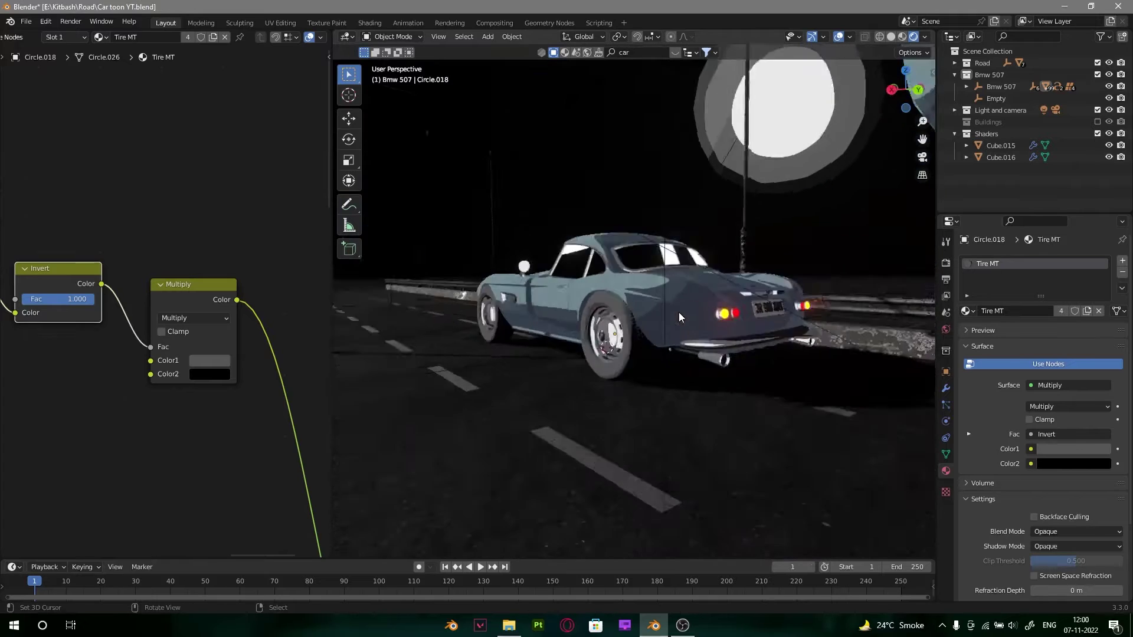
pyautogui.press('KP_0')
pyautogui.keyDown('ctrl'); pyautogui.moveTo(698, 349); pyautogui.dragTo(692, 230, button='middle'); pyautogui.keyUp('ctrl')
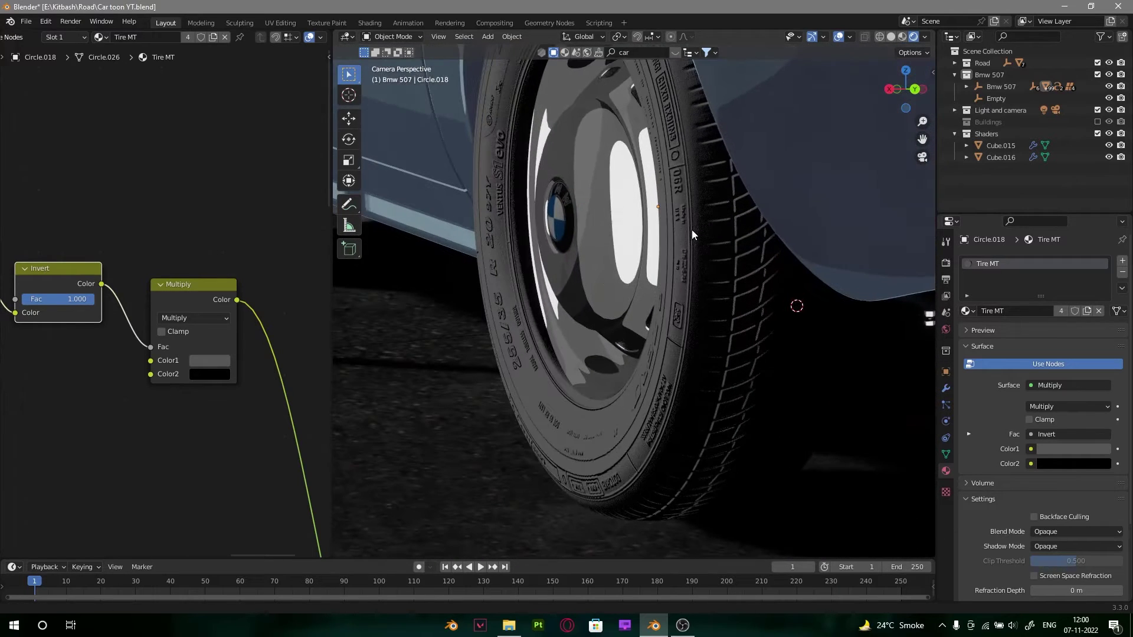
pyautogui.scroll(2, 142, 254)
pyautogui.click(249, 409)
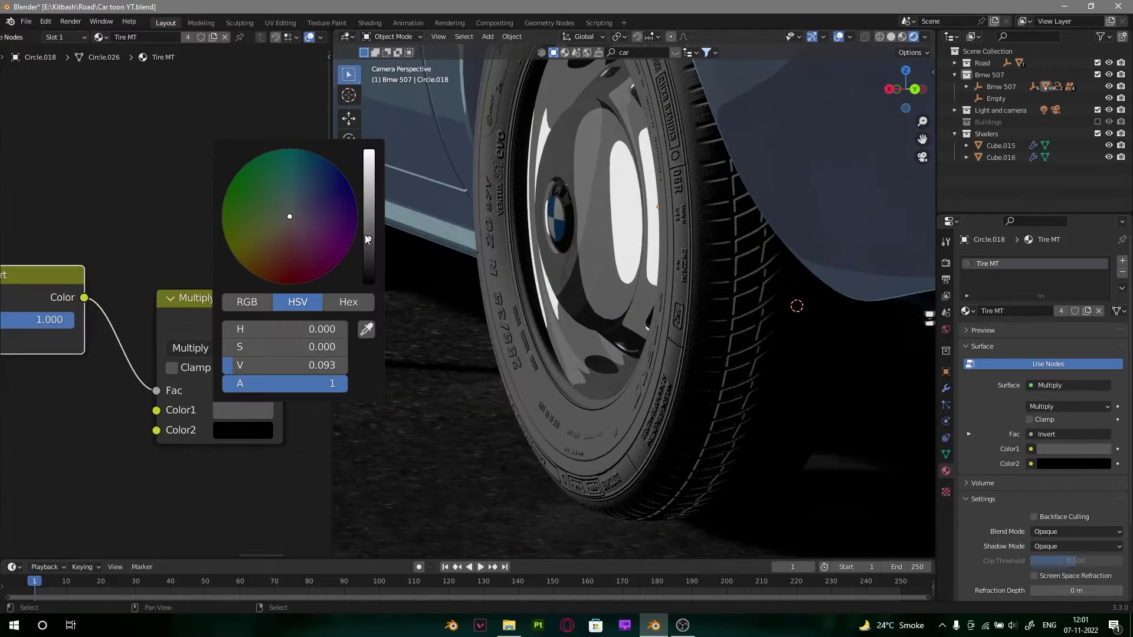
pyautogui.moveTo(369, 265); pyautogui.dragTo(368, 241)
pyautogui.scroll(-3, 696, 239)
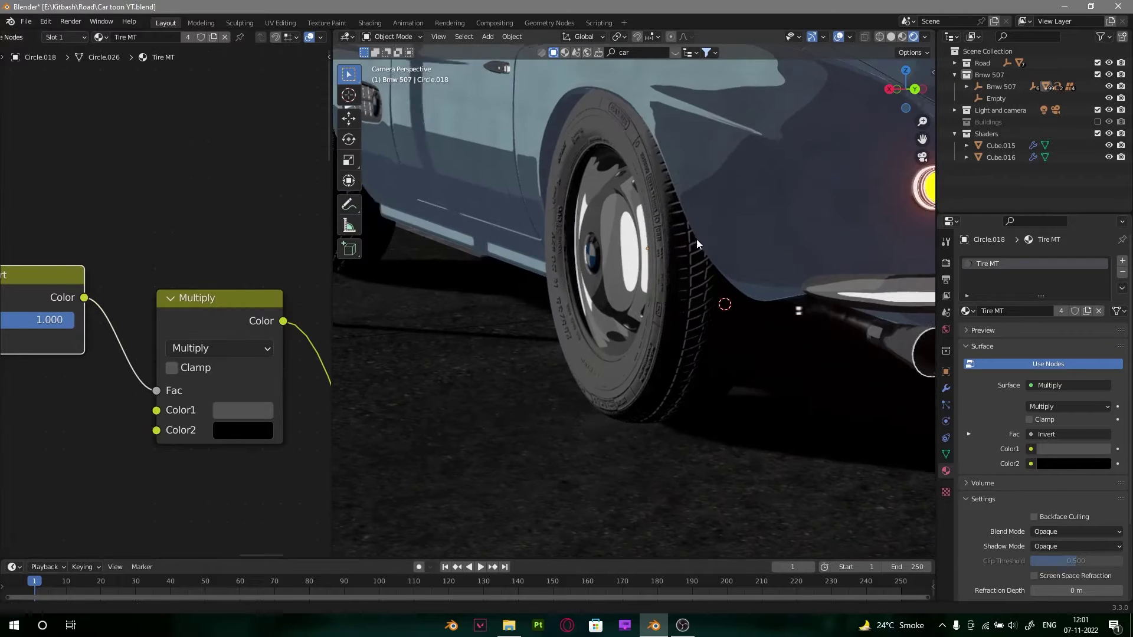
# Step: Add a Layer Weight node above the tire's toon nodes and preview its Facing output on the tire
pyautogui.scroll(-6, 116, 378)
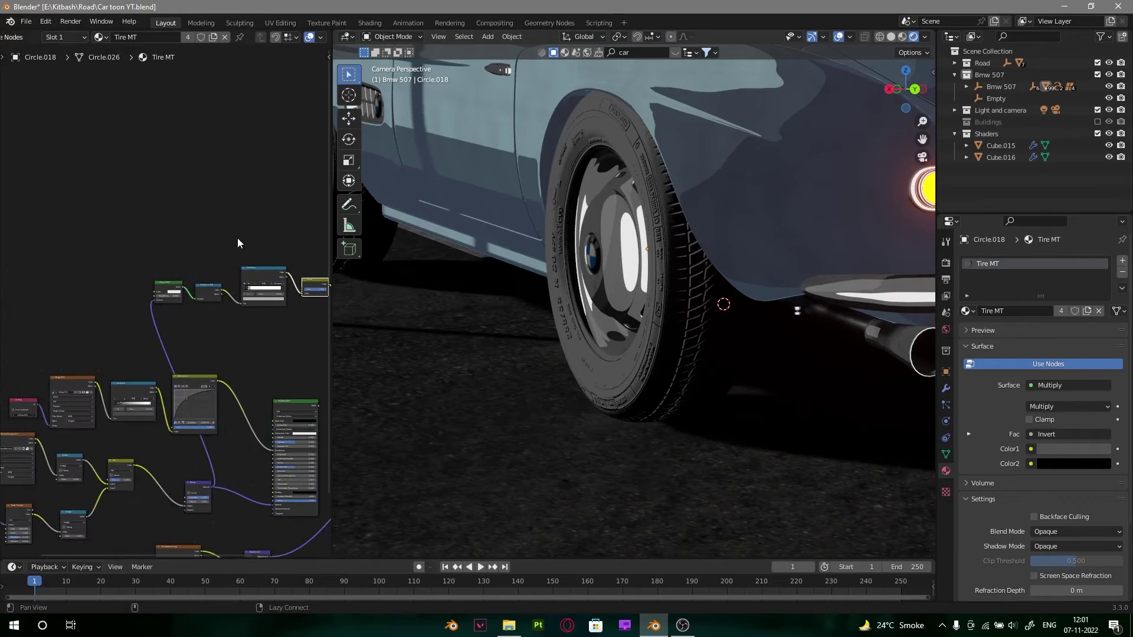
pyautogui.scroll(1, 196, 272)
pyautogui.moveTo(206, 256); pyautogui.dragTo(124, 408, button='middle')
pyautogui.hotkey('shift', 'a')
pyautogui.click(197, 261)
pyautogui.write('lay')
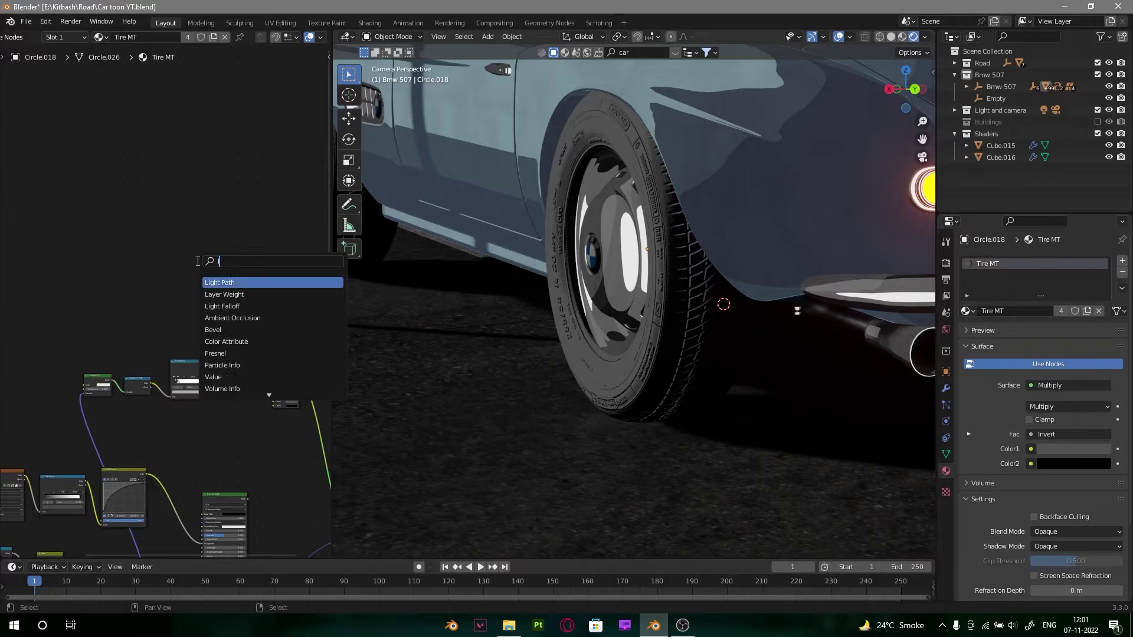
pyautogui.write('er')
pyautogui.click(230, 282)
pyautogui.click(207, 315)
pyautogui.scroll(7, 218, 319)
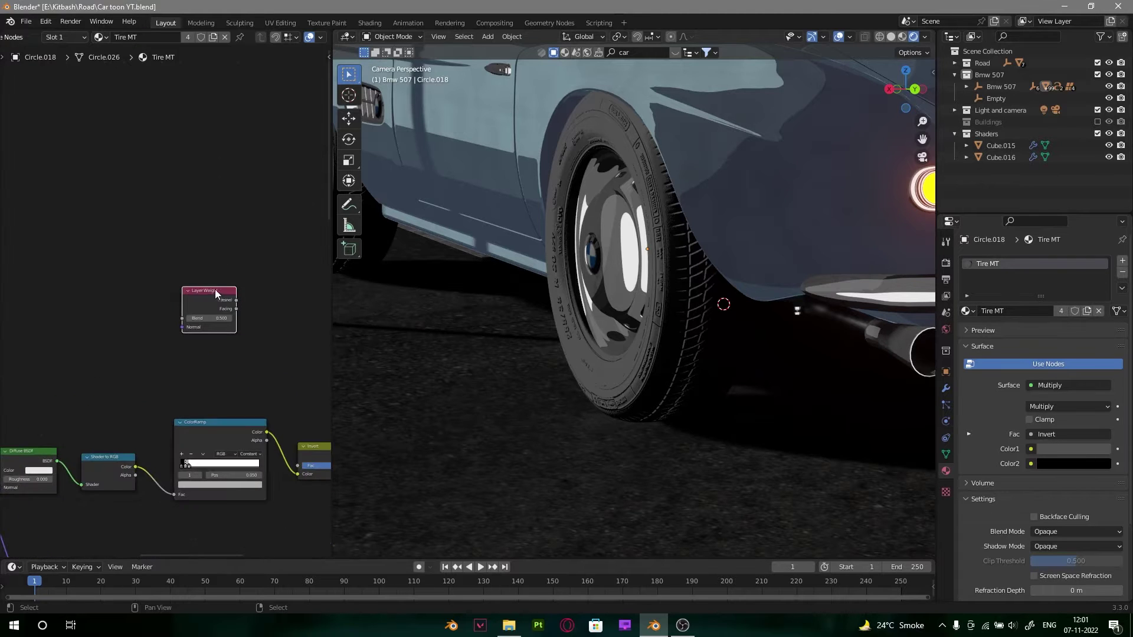
pyautogui.keyDown('ctrl'); pyautogui.keyDown('shift'); pyautogui.click(215, 295); pyautogui.keyUp('shift'); pyautogui.keyUp('ctrl')
pyautogui.keyDown('ctrl'); pyautogui.keyDown('shift'); pyautogui.click(214, 295); pyautogui.keyUp('shift'); pyautogui.keyUp('ctrl')
# Step: Insert a ColorRamp after the Layer Weight's Facing output and set its interpolation to Constant
pyautogui.moveTo(247, 274); pyautogui.dragTo(128, 295, button='middle')
pyautogui.scroll(5, 171, 293)
pyautogui.hotkey('shift', 'a')
pyautogui.click(182, 283)
pyautogui.write('c')
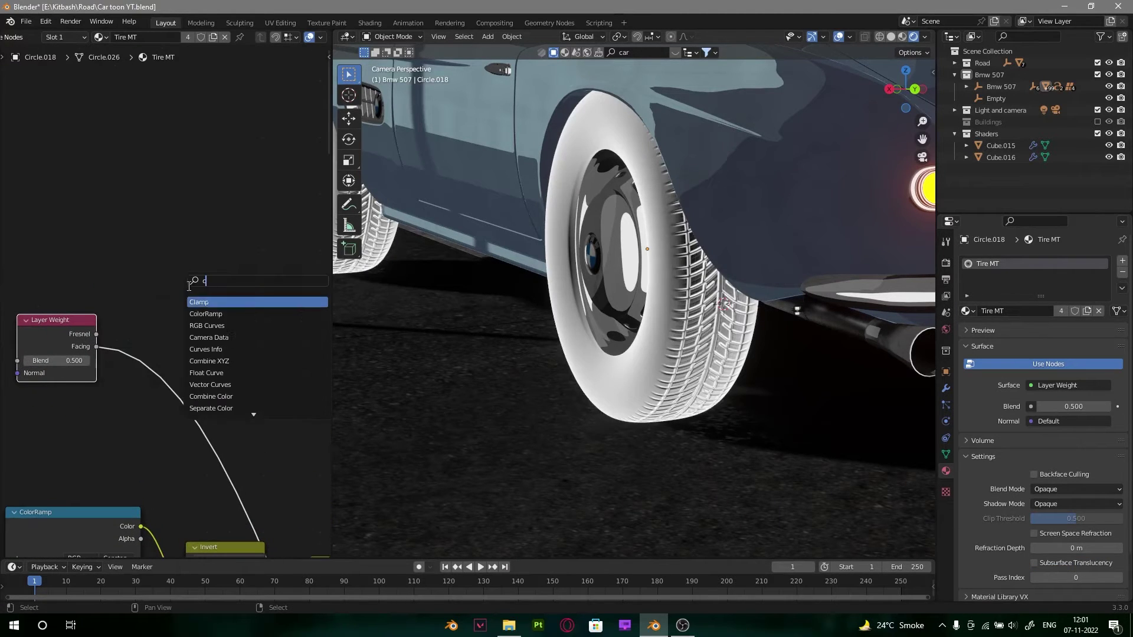
pyautogui.click(207, 315)
pyautogui.click(165, 326)
pyautogui.click(248, 344)
pyautogui.click(254, 407)
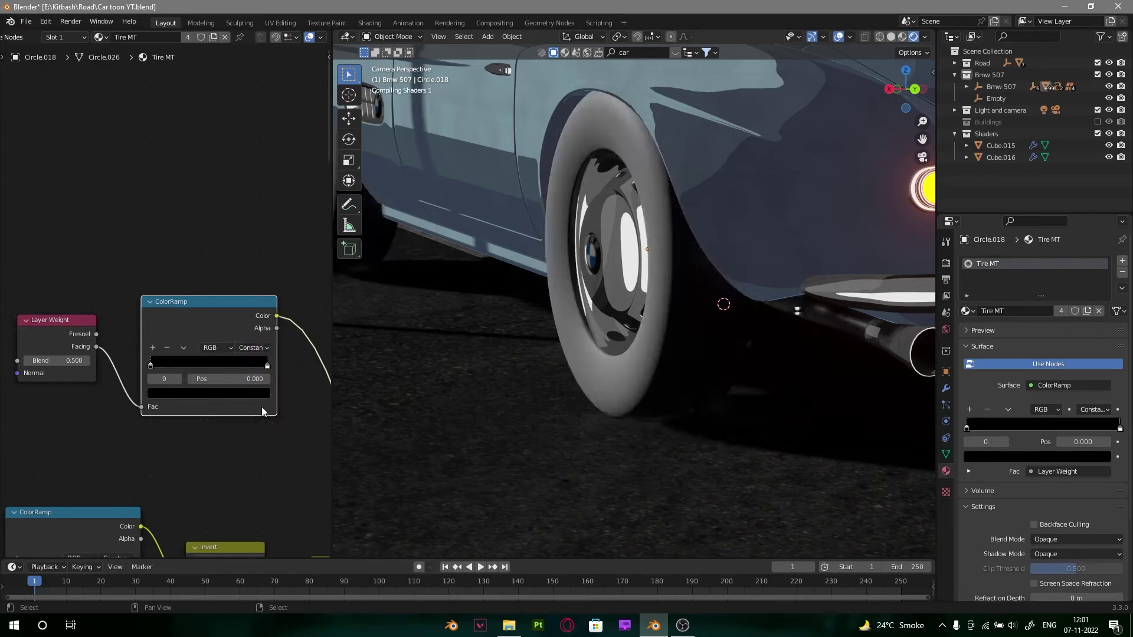
# Step: Move the white stop of the tire's Layer Weight ColorRamp to position 0.741
pyautogui.scroll(1, 291, 370)
pyautogui.moveTo(291, 370)
pyautogui.mouseDown()
pyautogui.moveTo(218, 379)
pyautogui.moveTo(250, 381)
pyautogui.mouseUp()
pyautogui.scroll(-4, 196, 292)
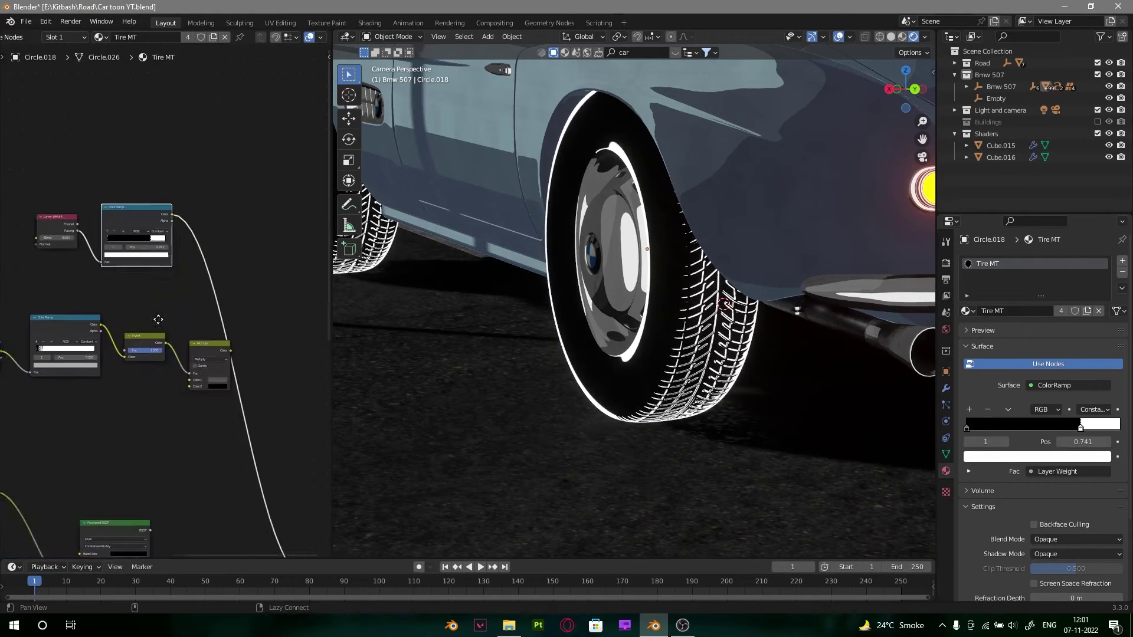
# Step: Duplicate the tire's Multiply node and set the copy's blending mode to Add
pyautogui.click(194, 323)
pyautogui.hotkey('shift', 'd')
pyautogui.click(270, 300)
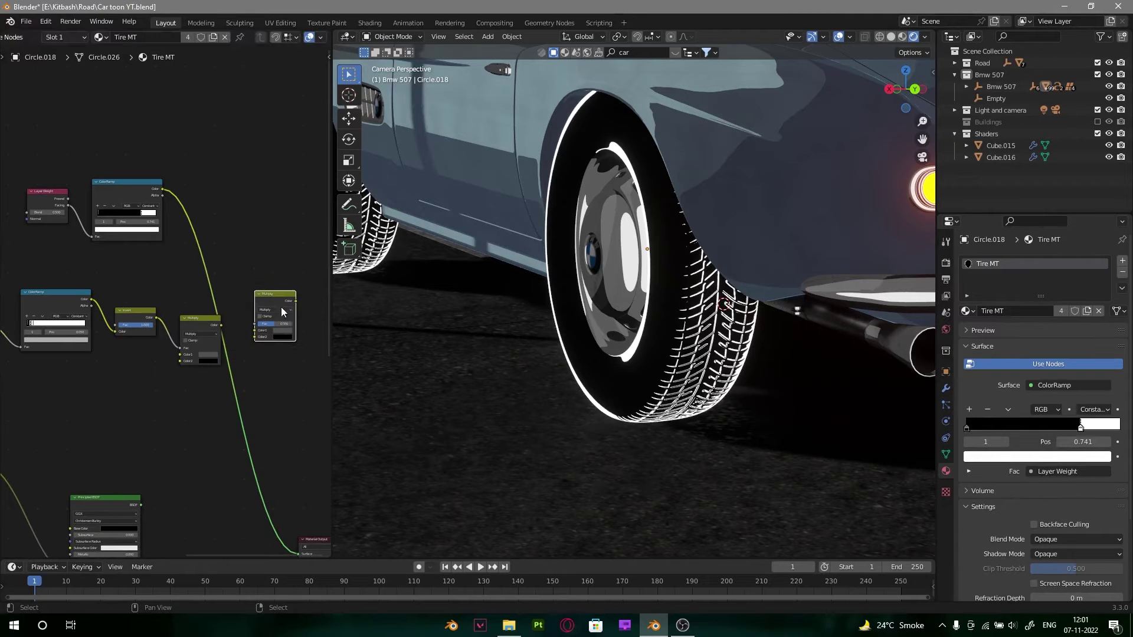
pyautogui.click(281, 308)
pyautogui.click(275, 367)
# Step: Connect the Multiply output to the Add node's Color1 and the Layer Weight ColorRamp to Color2, and preview the Add node
pyautogui.click(197, 322)
pyautogui.scroll(2, 197, 327)
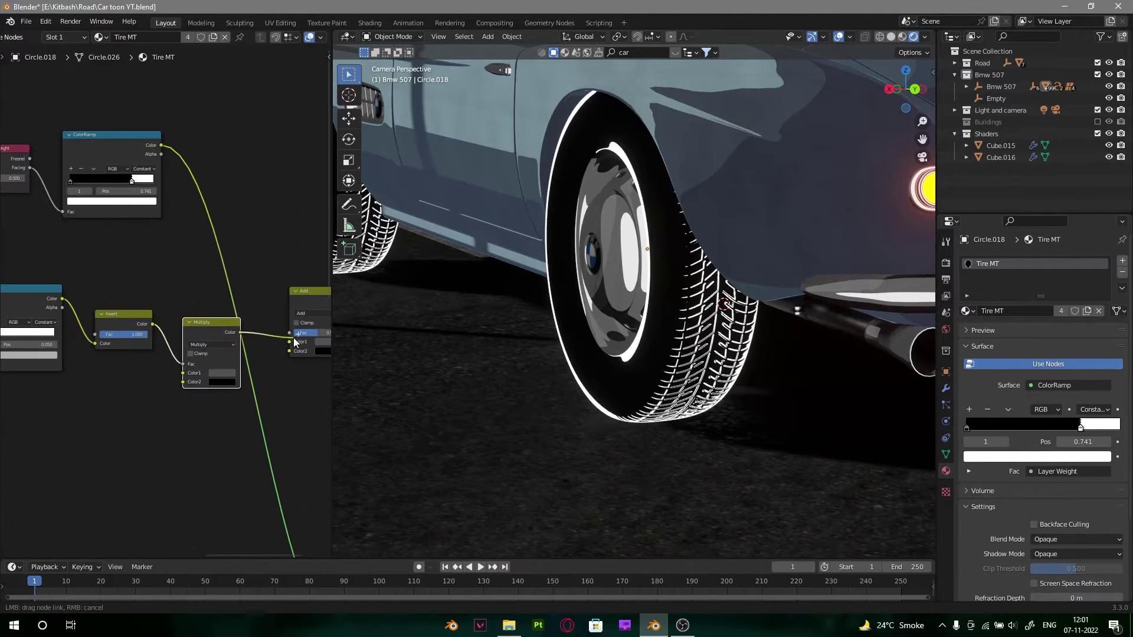
pyautogui.moveTo(161, 145); pyautogui.dragTo(284, 348)
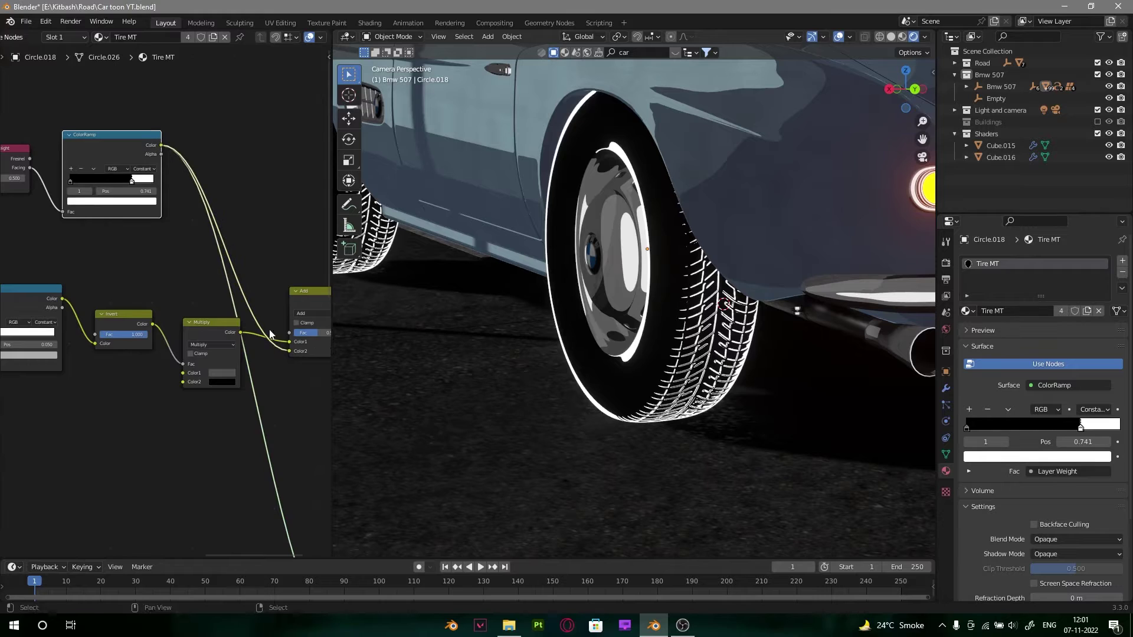
pyautogui.moveTo(269, 335); pyautogui.dragTo(190, 313, button='middle')
pyautogui.keyDown('ctrl'); pyautogui.keyDown('shift'); pyautogui.click(255, 279); pyautogui.keyUp('shift'); pyautogui.keyUp('ctrl')
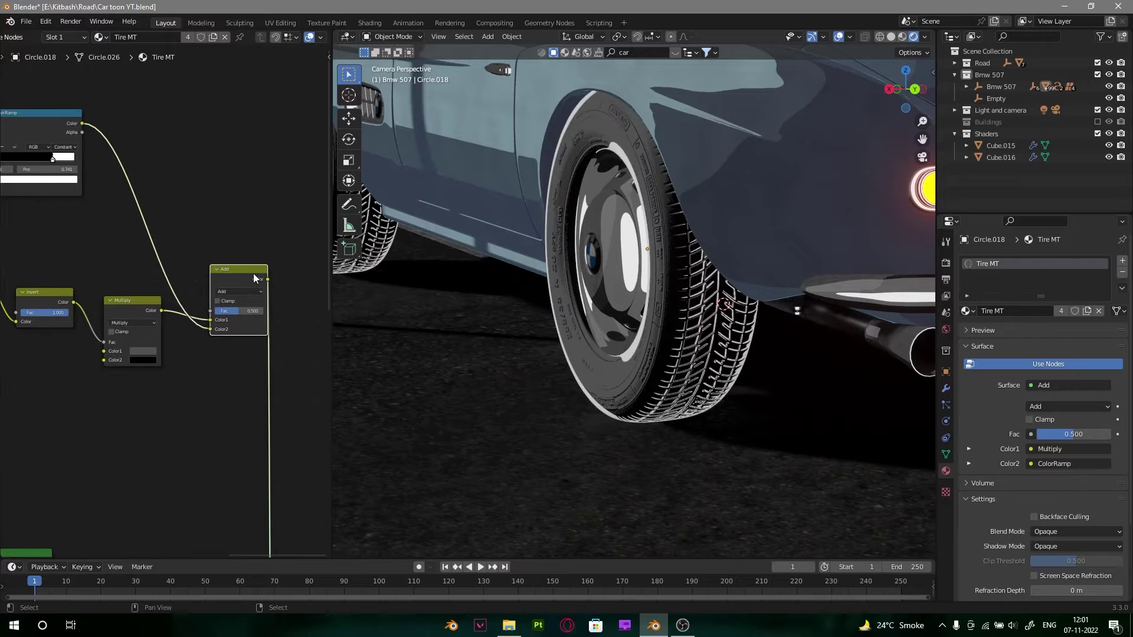
# Step: Lower the Add node's Fac to 0.050 for a subtle tire rim highlight
pyautogui.scroll(8, 240, 339)
pyautogui.moveTo(250, 335); pyautogui.dragTo(133, 339, button='middle')
pyautogui.moveTo(204, 326); pyautogui.dragTo(166, 326)
pyautogui.scroll(-5, 682, 312)
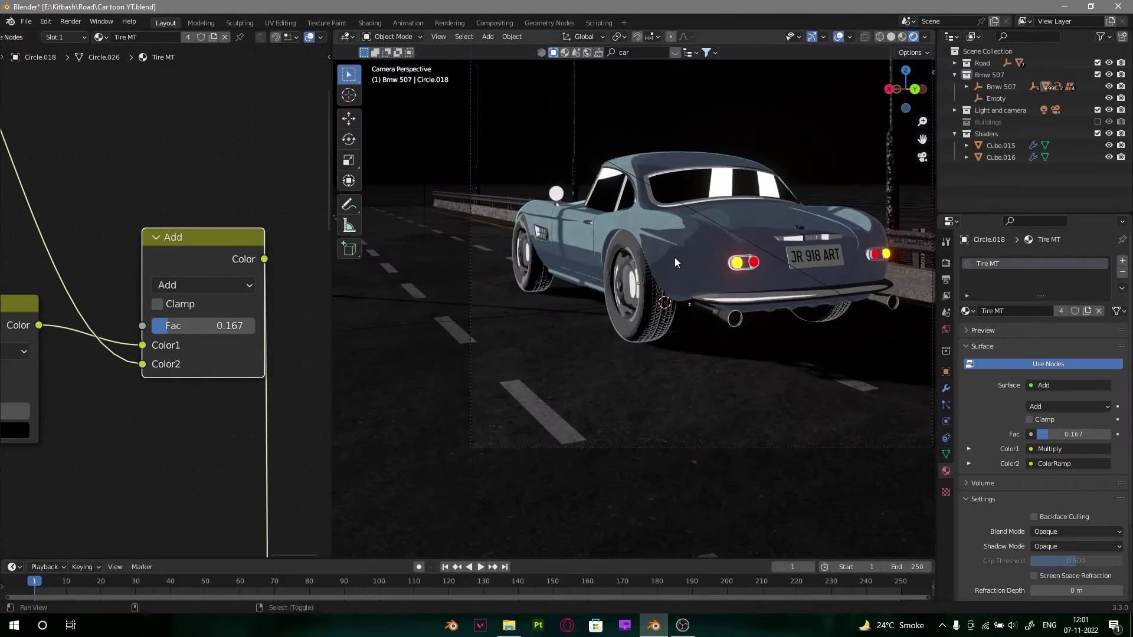
pyautogui.scroll(4, 674, 257)
pyautogui.moveTo(166, 326); pyautogui.dragTo(143, 326)
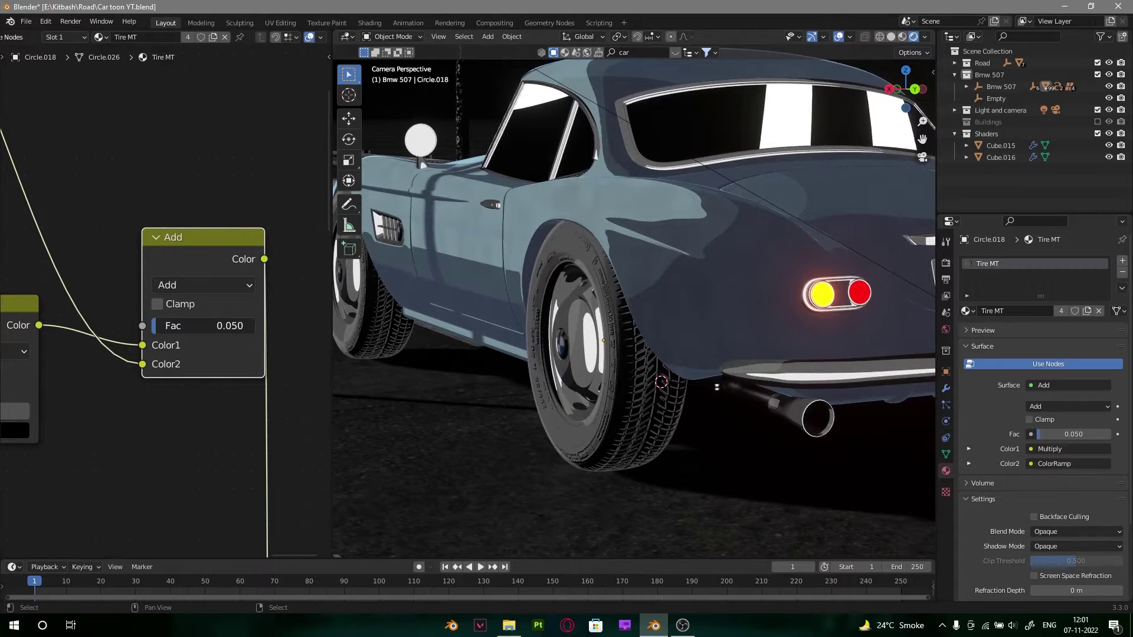
pyautogui.scroll(-3, 610, 277)
pyautogui.scroll(1, 639, 246)
pyautogui.moveTo(88, 353); pyautogui.dragTo(167, 305, button='middle')
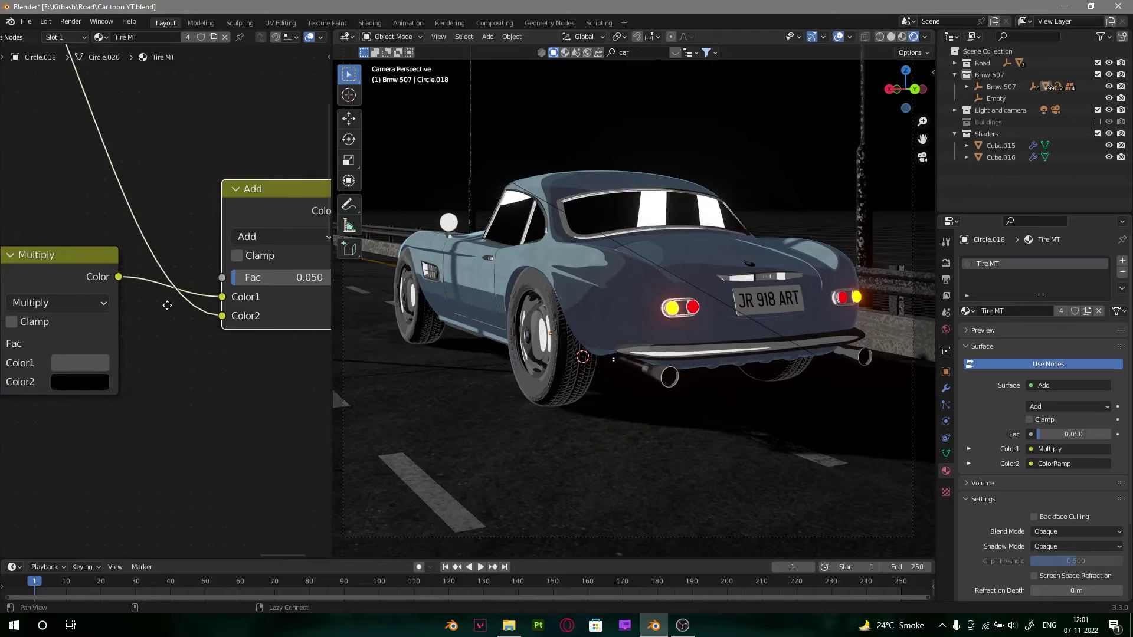
pyautogui.click(98, 357)
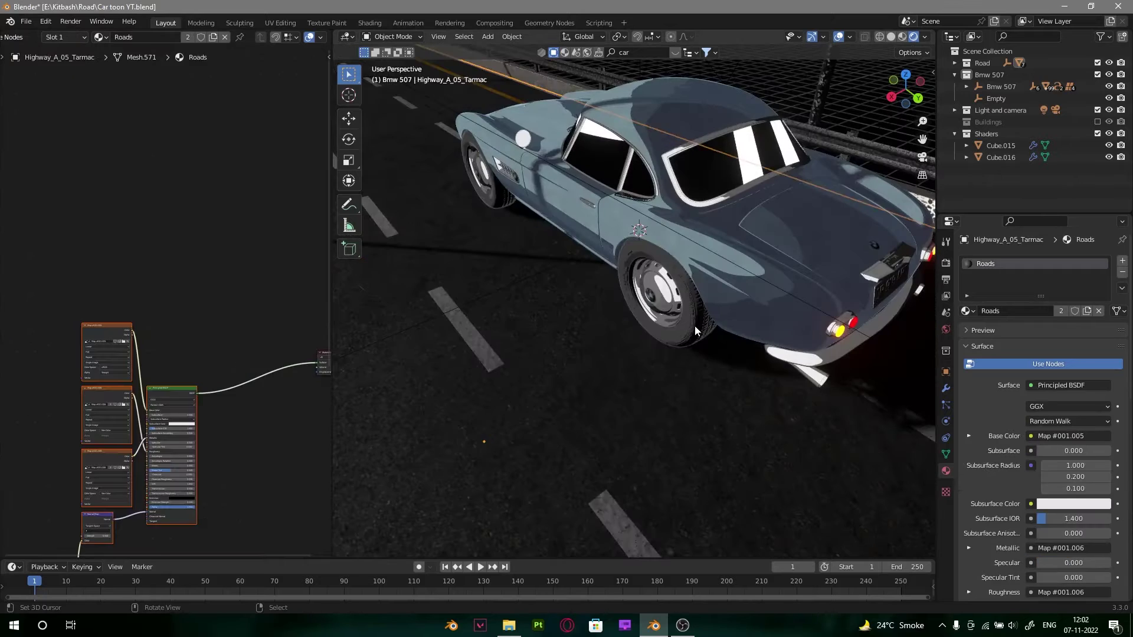
# Step: Copy the tire's toon node chain from shader to Multiply into the Roads material and preview its Multiply node on the road
pyautogui.scroll(4, 151, 271)
pyautogui.moveTo(179, 232); pyautogui.dragTo(83, 306, button='middle')
pyautogui.scroll(-1, 88, 250)
pyautogui.moveTo(89, 251); pyautogui.dragTo(299, 295)
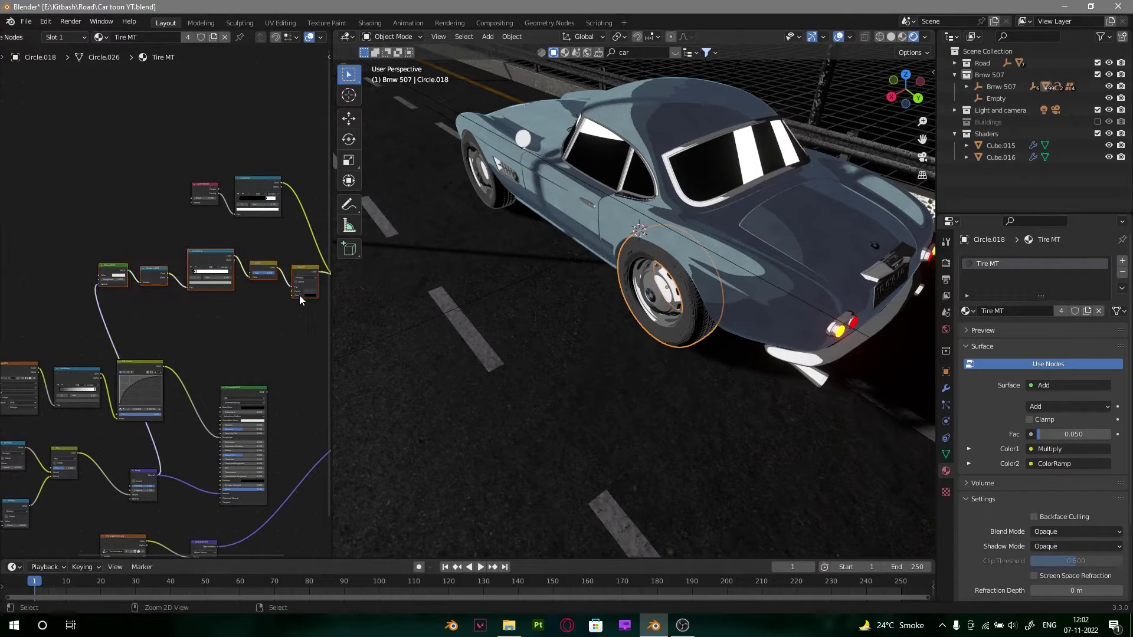
pyautogui.click(447, 317)
pyautogui.press('g')
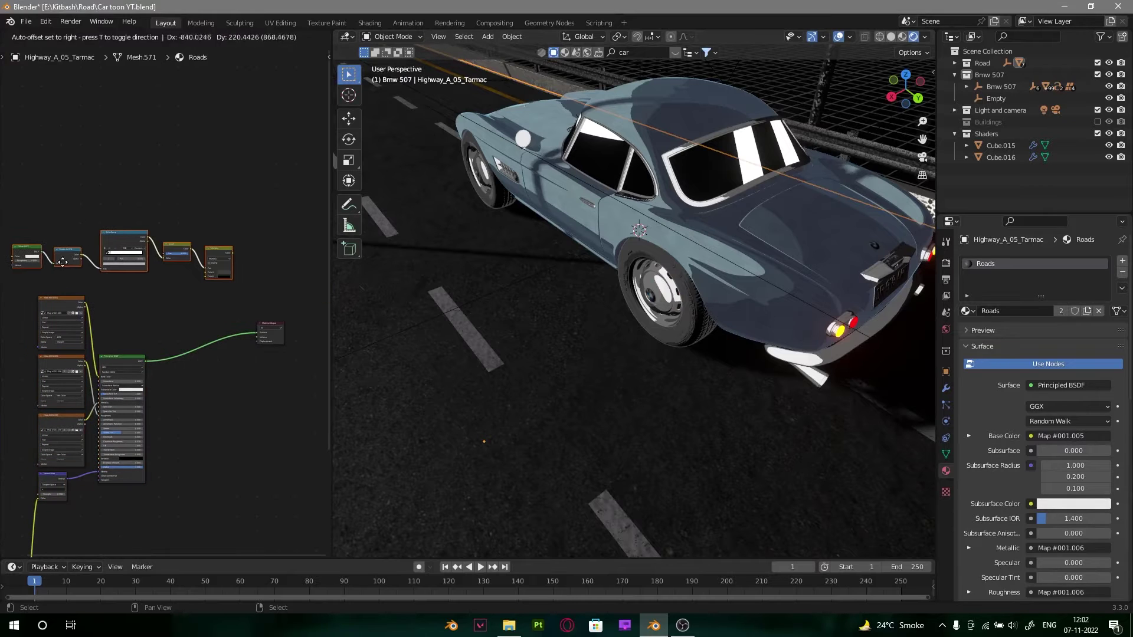
pyautogui.click(201, 241)
pyautogui.keyDown('ctrl'); pyautogui.keyDown('shift'); pyautogui.click(206, 254); pyautogui.keyUp('shift'); pyautogui.keyUp('ctrl')
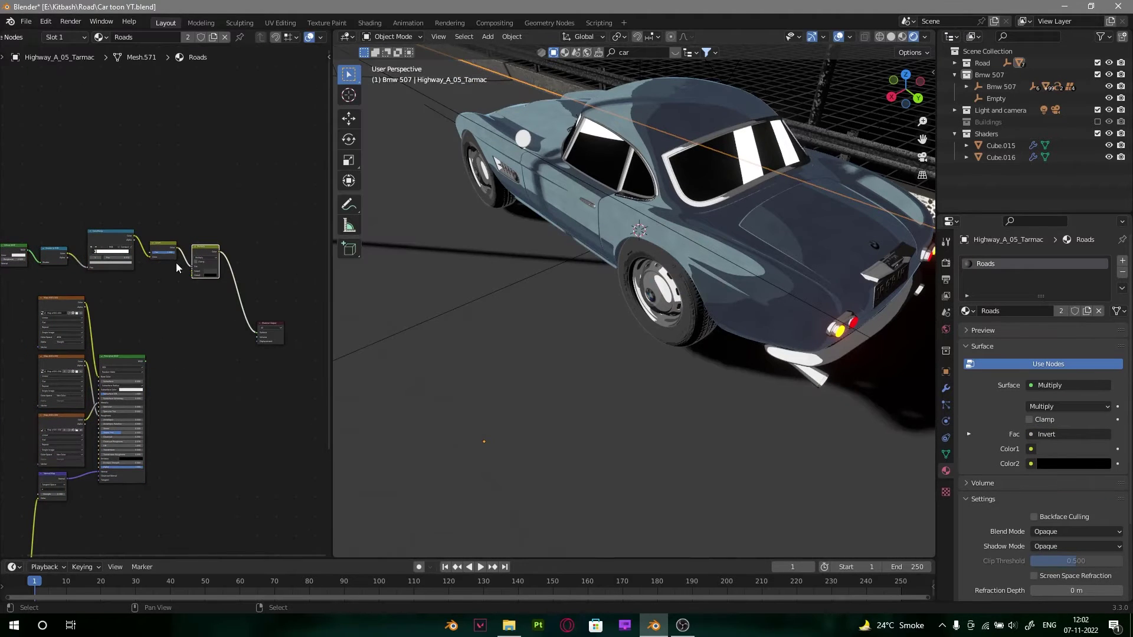
pyautogui.press('KP_0')
pyautogui.press('g')
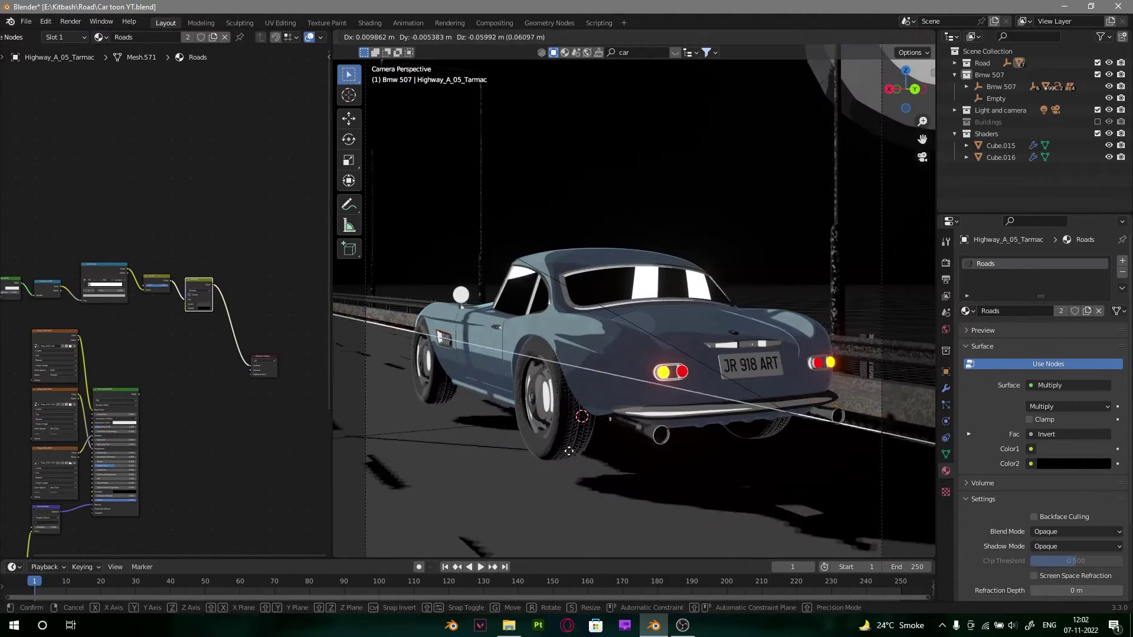
pyautogui.rightClick(569, 468)
pyautogui.keyDown('shift'); pyautogui.moveTo(569, 468); pyautogui.dragTo(654, 383, button='middle'); pyautogui.keyUp('shift')
pyautogui.press('g')
pyautogui.press('z')
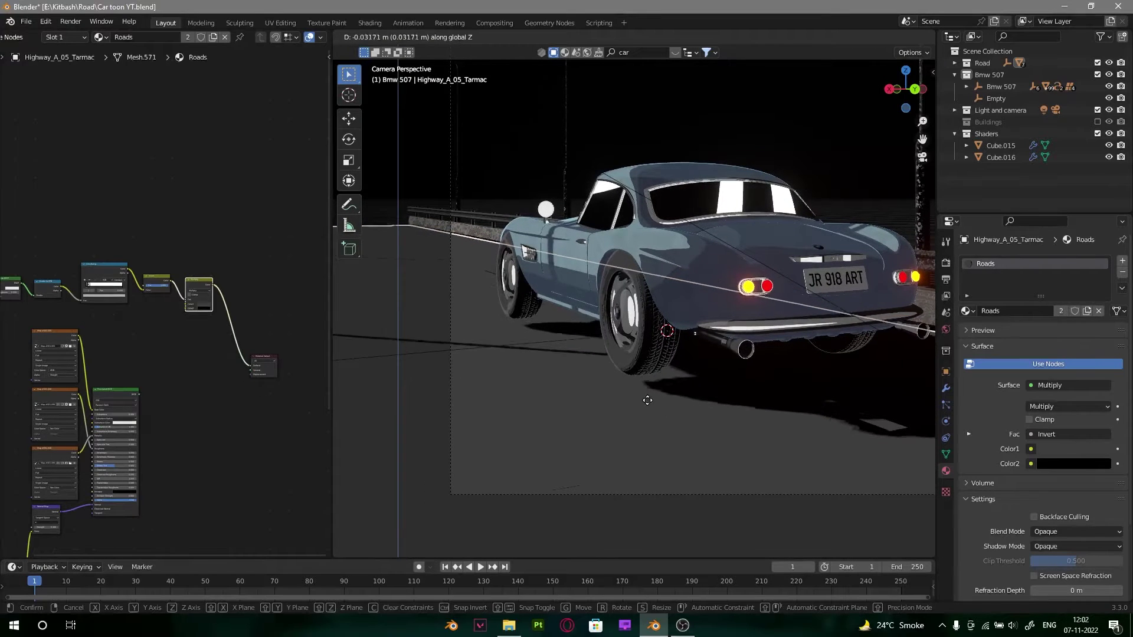
pyautogui.rightClick(615, 135)
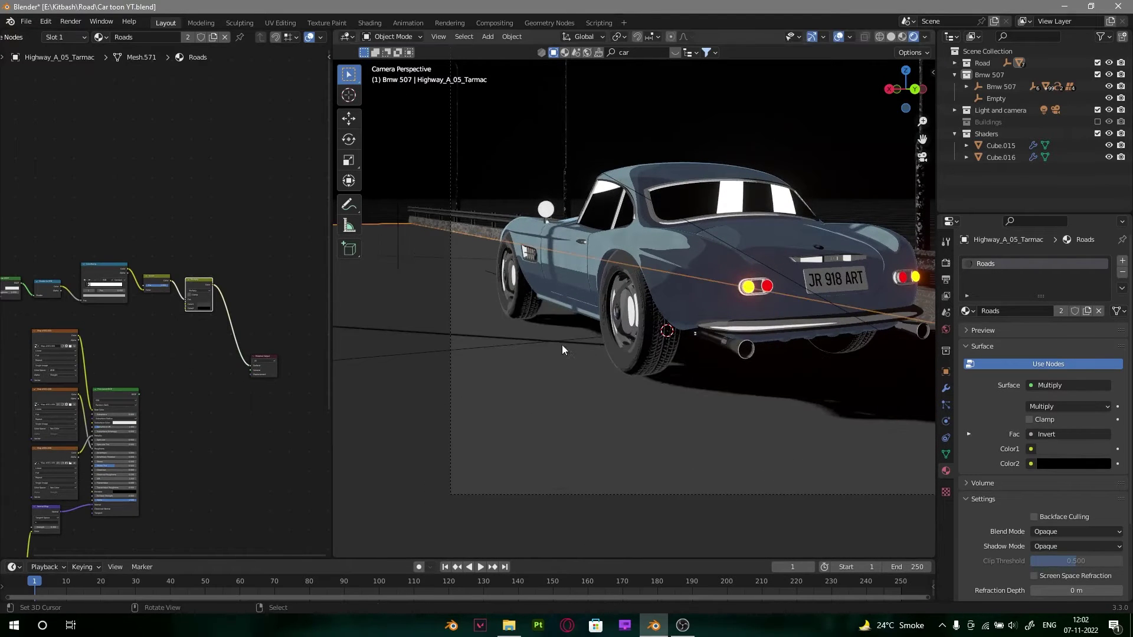
pyautogui.moveTo(570, 278); pyautogui.dragTo(593, 476, button='middle')
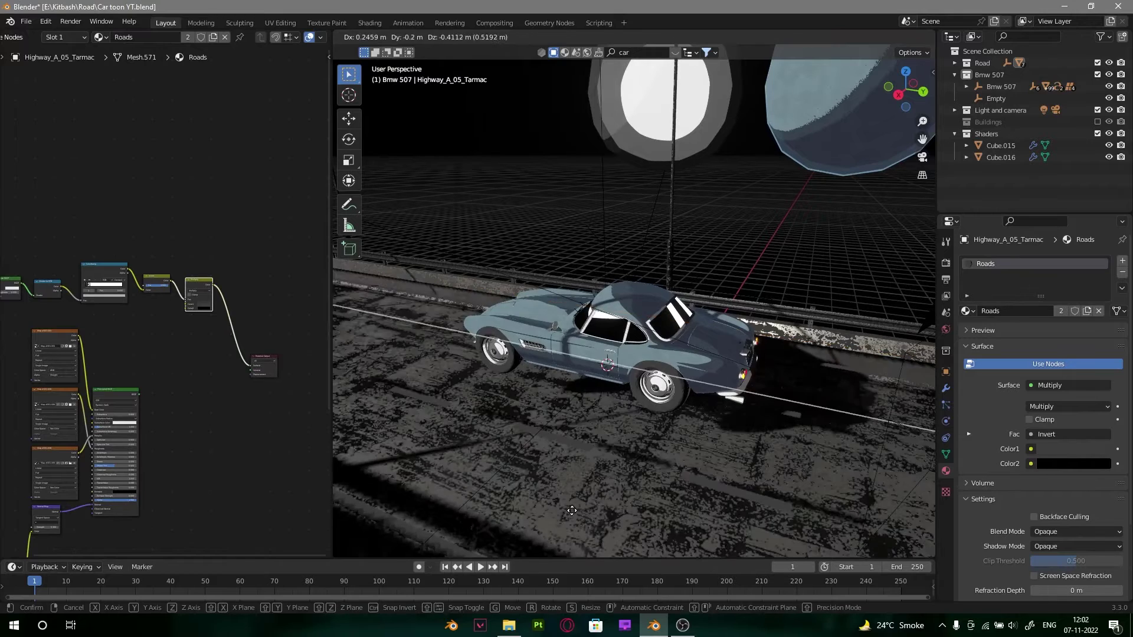
# Step: Compare the road's Principled BSDF shading with the toon Multiply output
pyautogui.keyDown('ctrl'); pyautogui.keyDown('shift'); pyautogui.click(106, 392); pyautogui.keyUp('shift'); pyautogui.keyUp('ctrl')
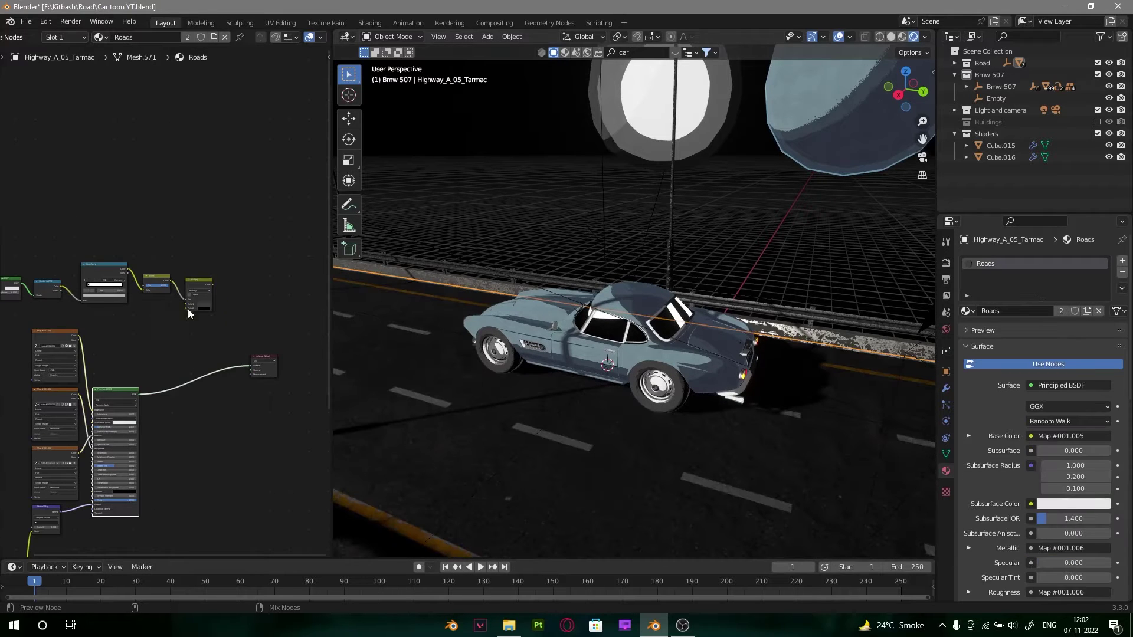
pyautogui.keyDown('ctrl'); pyautogui.keyDown('shift'); pyautogui.click(202, 286); pyautogui.keyUp('shift'); pyautogui.keyUp('ctrl')
pyautogui.press('KP_0')
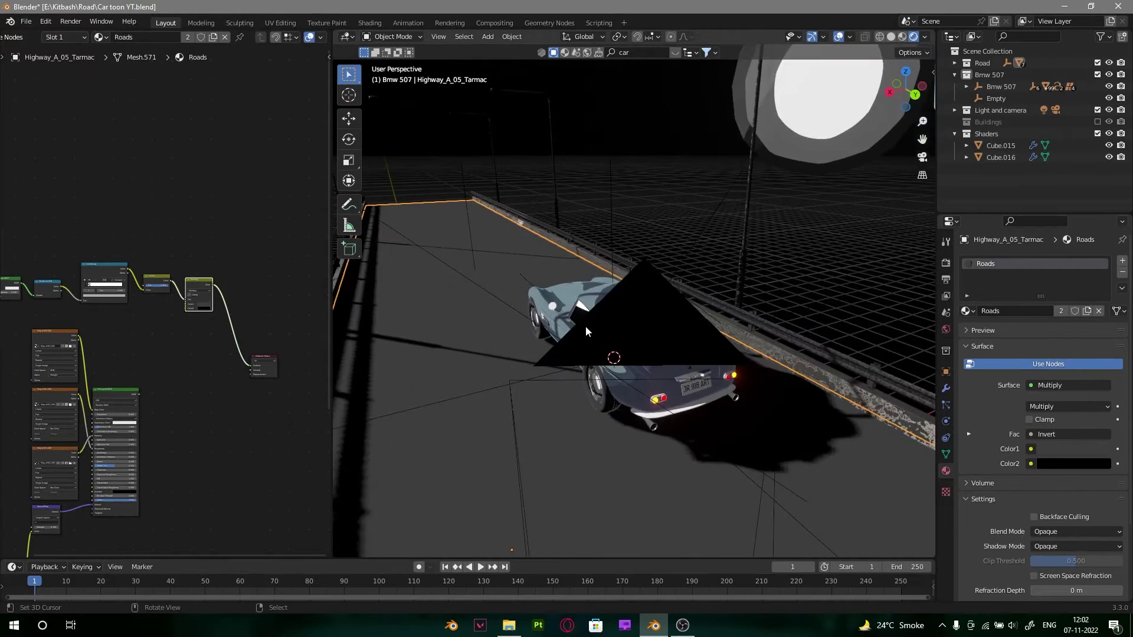
# Step: Connect the road's base color texture Map #001.005 to the Multiply node's Color1 and preview the Multiply result
pyautogui.moveTo(169, 289); pyautogui.dragTo(186, 311, button='middle')
pyautogui.keyDown('ctrl'); pyautogui.moveTo(186, 311); pyautogui.dragTo(233, 270, button='middle'); pyautogui.keyUp('ctrl')
pyautogui.moveTo(123, 347); pyautogui.dragTo(210, 347, button='middle')
pyautogui.keyDown('ctrl'); pyautogui.keyDown('shift'); pyautogui.click(128, 332); pyautogui.keyUp('shift'); pyautogui.keyUp('ctrl')
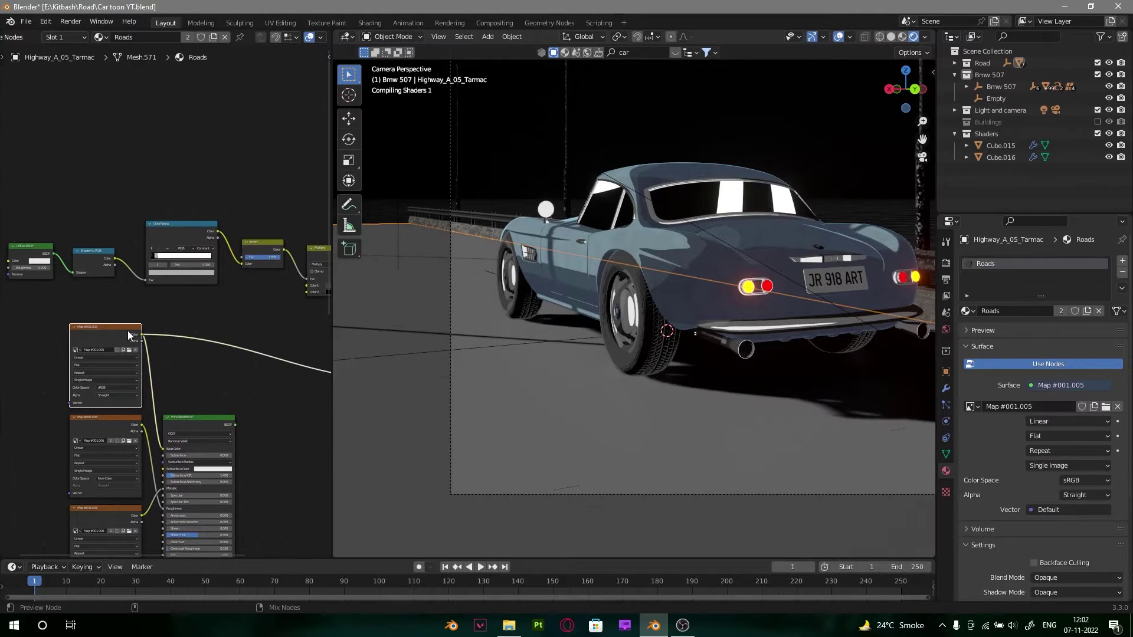
pyautogui.moveTo(127, 330); pyautogui.dragTo(63, 335, button='middle')
pyautogui.moveTo(64, 335); pyautogui.dragTo(195, 296)
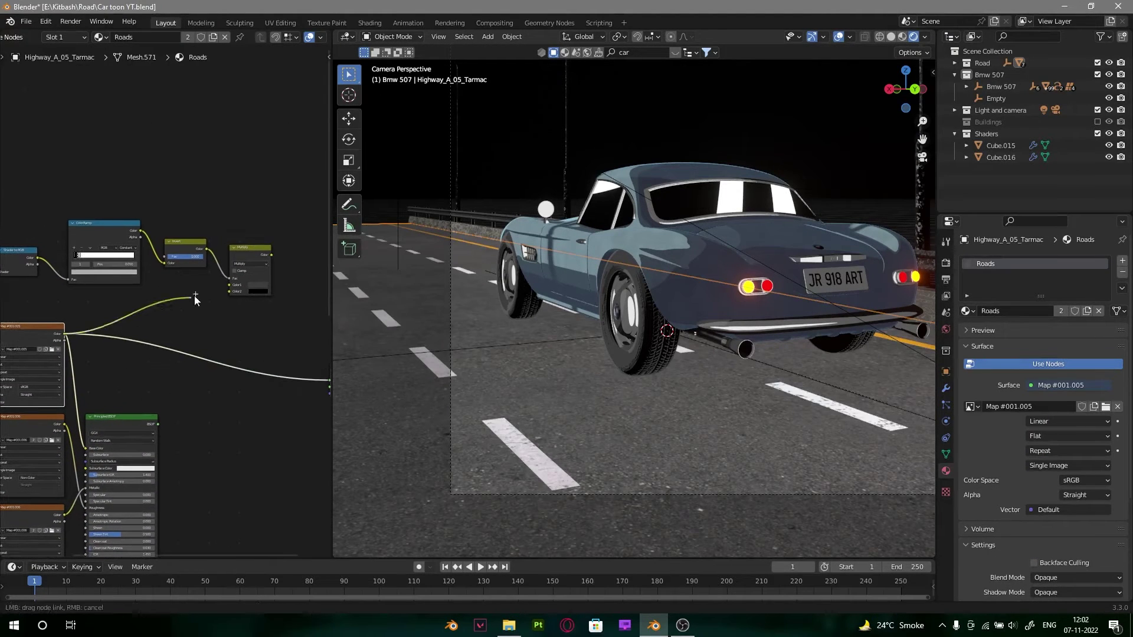
pyautogui.keyDown('ctrl'); pyautogui.keyDown('shift'); pyautogui.click(250, 257); pyautogui.keyUp('shift'); pyautogui.keyUp('ctrl')
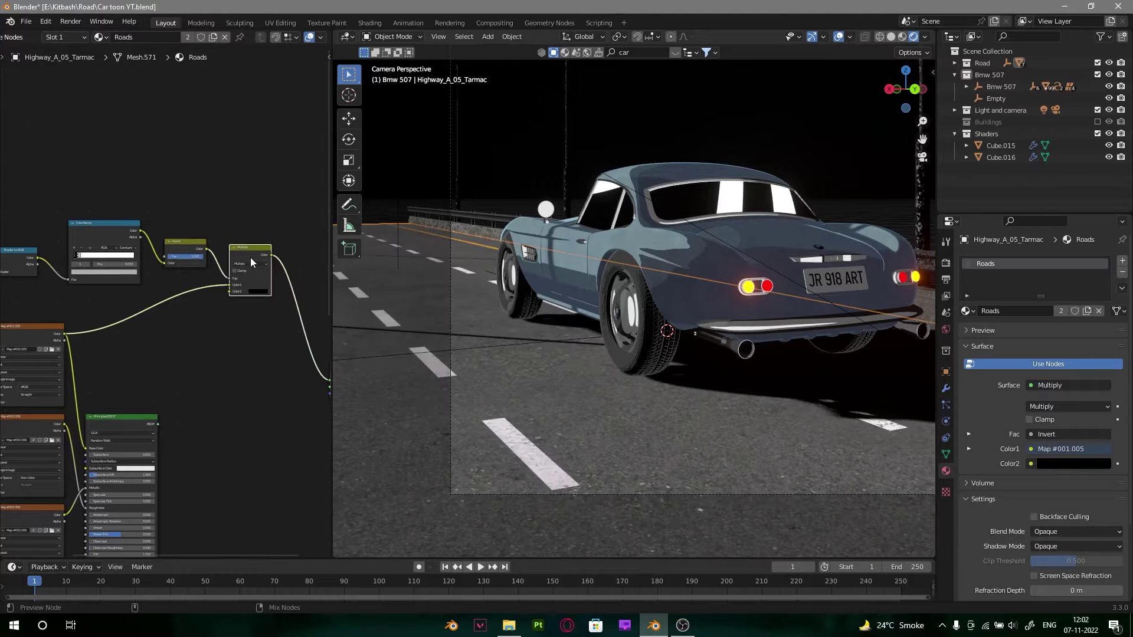
pyautogui.hotkey('alt', 'a')
pyautogui.keyDown('shift'); pyautogui.moveTo(752, 256); pyautogui.dragTo(724, 288, button='middle'); pyautogui.keyUp('shift')
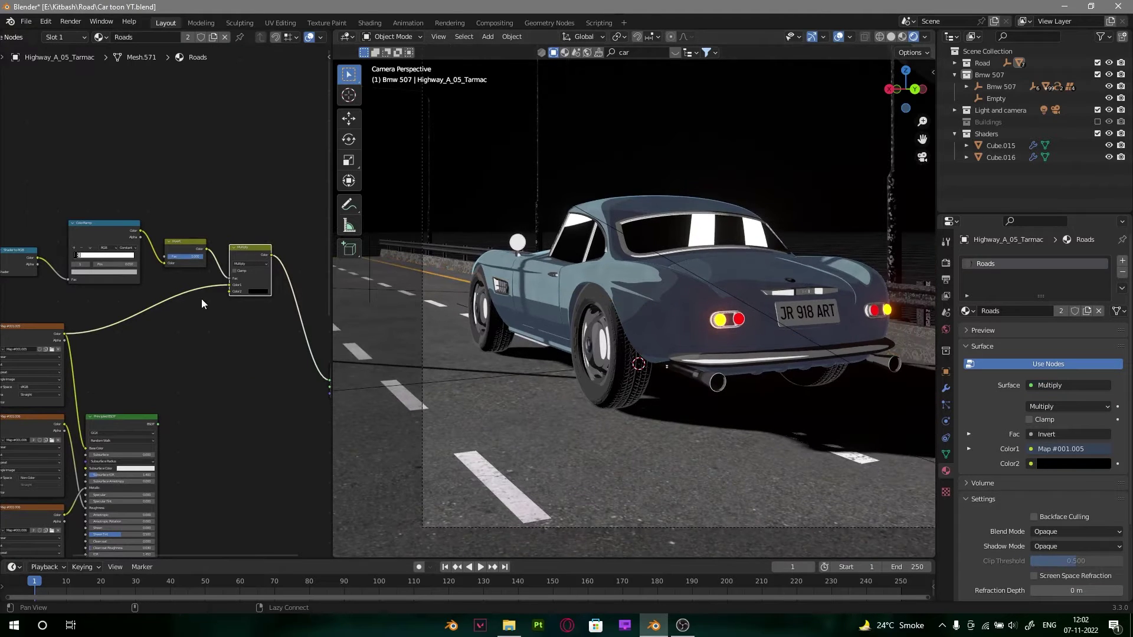
# Step: Insert a Hue Saturation Value node between the road's base color texture and the Multiply node's Color1
pyautogui.moveTo(200, 298); pyautogui.dragTo(227, 310, button='middle')
pyautogui.scroll(3, 162, 308)
pyautogui.hotkey('shift', 'a')
pyautogui.click(160, 309)
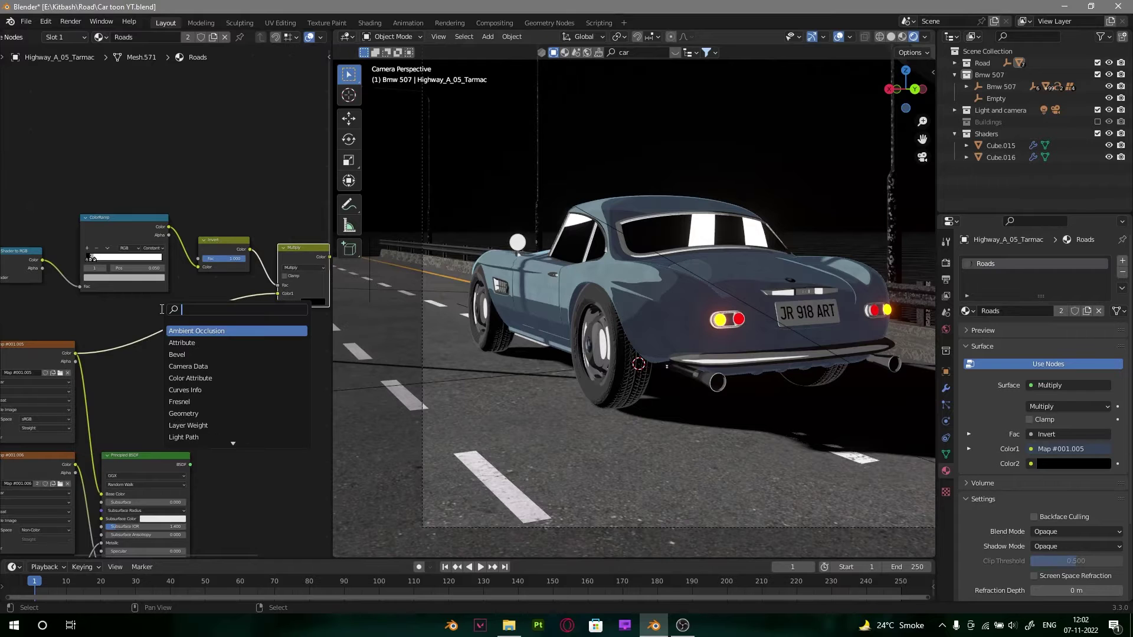
pyautogui.write('hu')
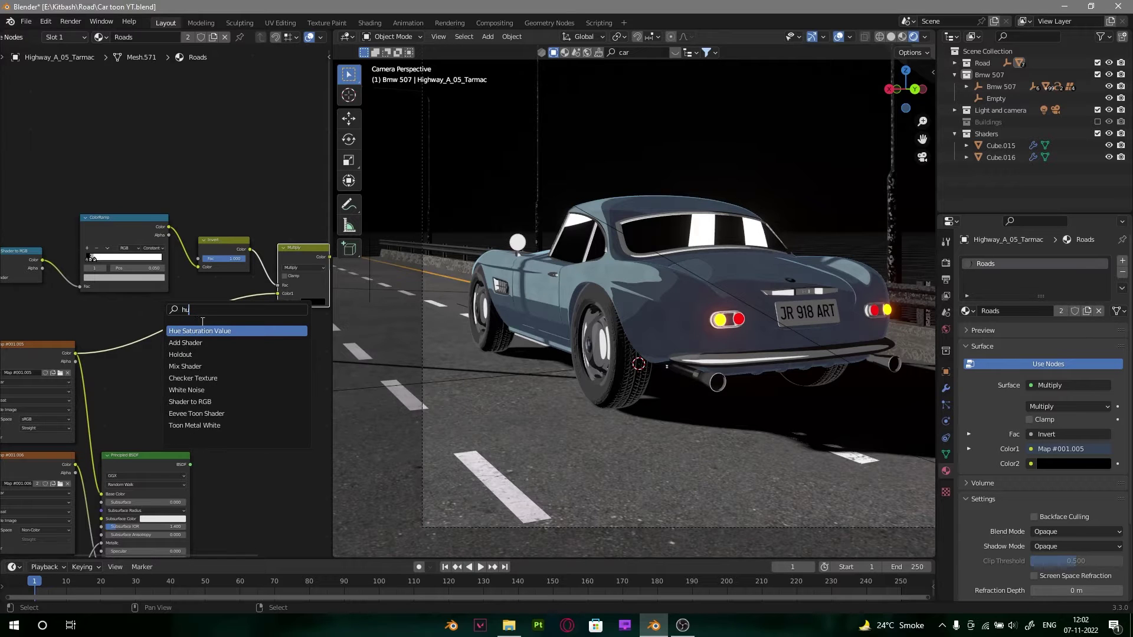
pyautogui.click(210, 331)
pyautogui.click(201, 330)
pyautogui.scroll(5, 236, 374)
# Step: Darken the road texture by setting the Hue Saturation Value node's Value to 0.230
pyautogui.moveTo(200, 367); pyautogui.dragTo(171, 366)
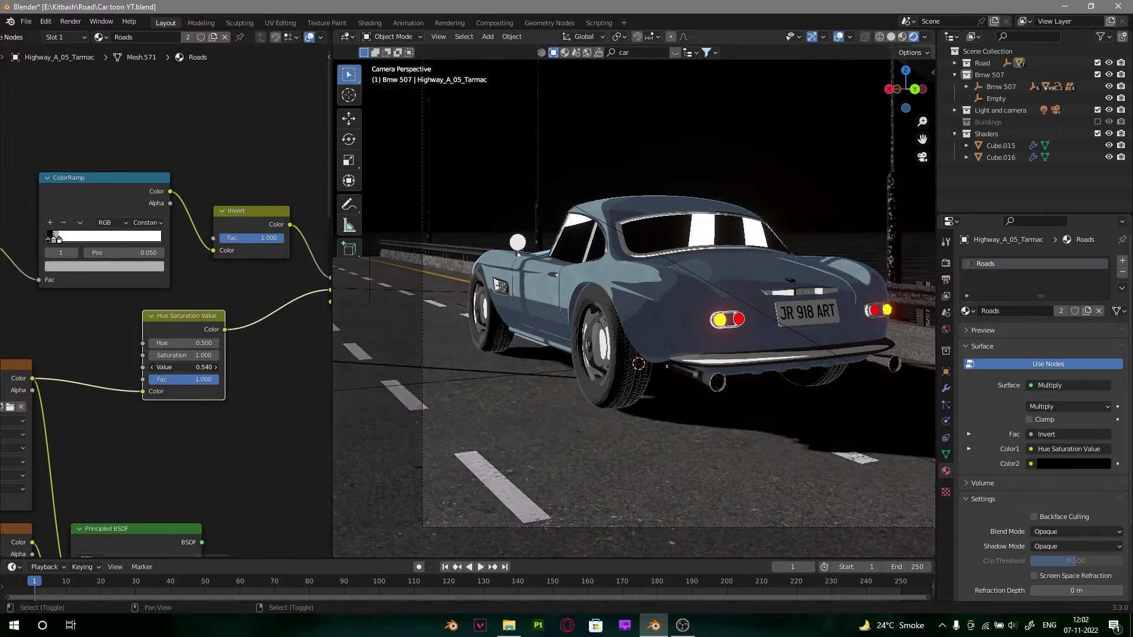
pyautogui.keyDown('shift'); pyautogui.moveTo(725, 291); pyautogui.dragTo(681, 312, button='middle'); pyautogui.keyUp('shift')
pyautogui.scroll(-1, 681, 313)
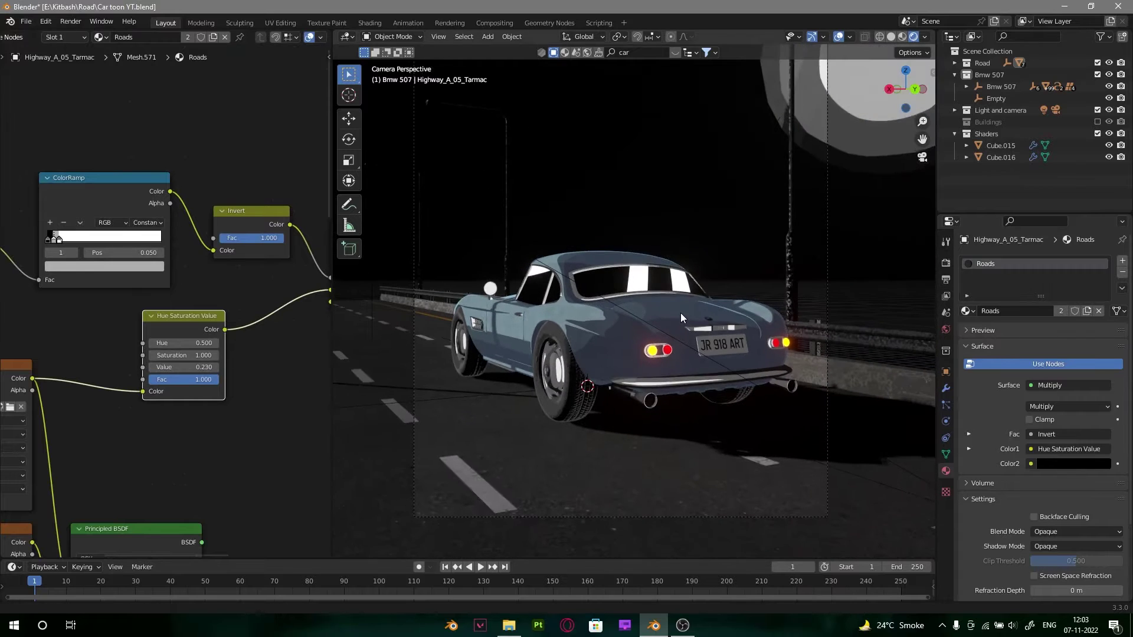
# Step: Examine the car's tire and the toon road surface up close and from the camera view
pyautogui.hotkey('alt', 'shift', 'z')
pyautogui.keyDown('shift'); pyautogui.moveTo(623, 443); pyautogui.dragTo(645, 352, button='middle'); pyautogui.keyUp('shift')
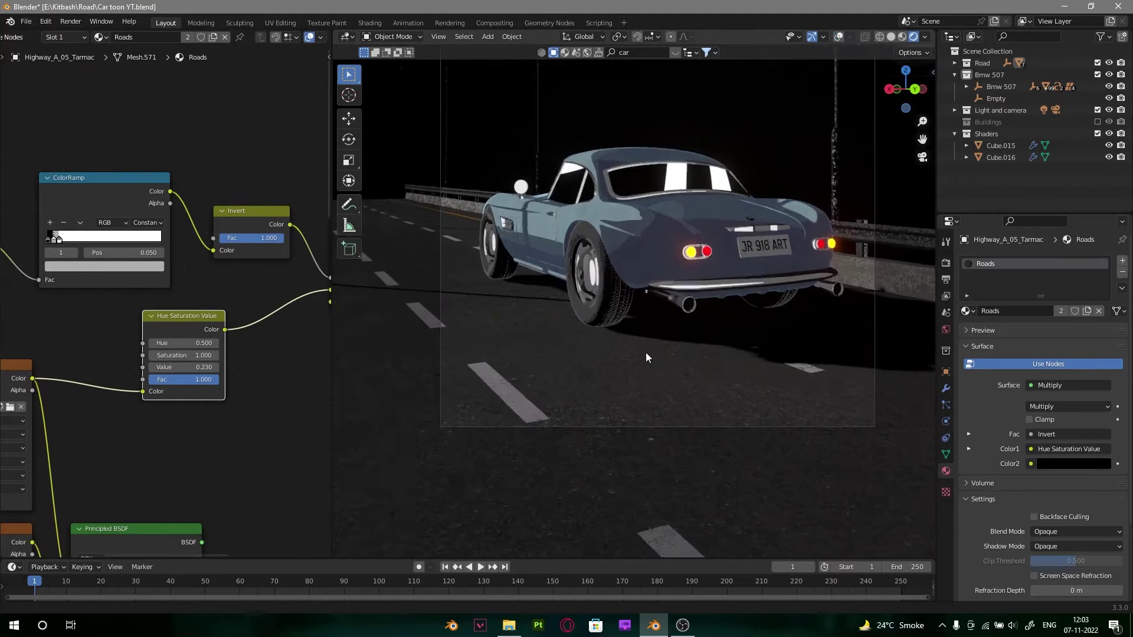
pyautogui.scroll(4, 646, 354)
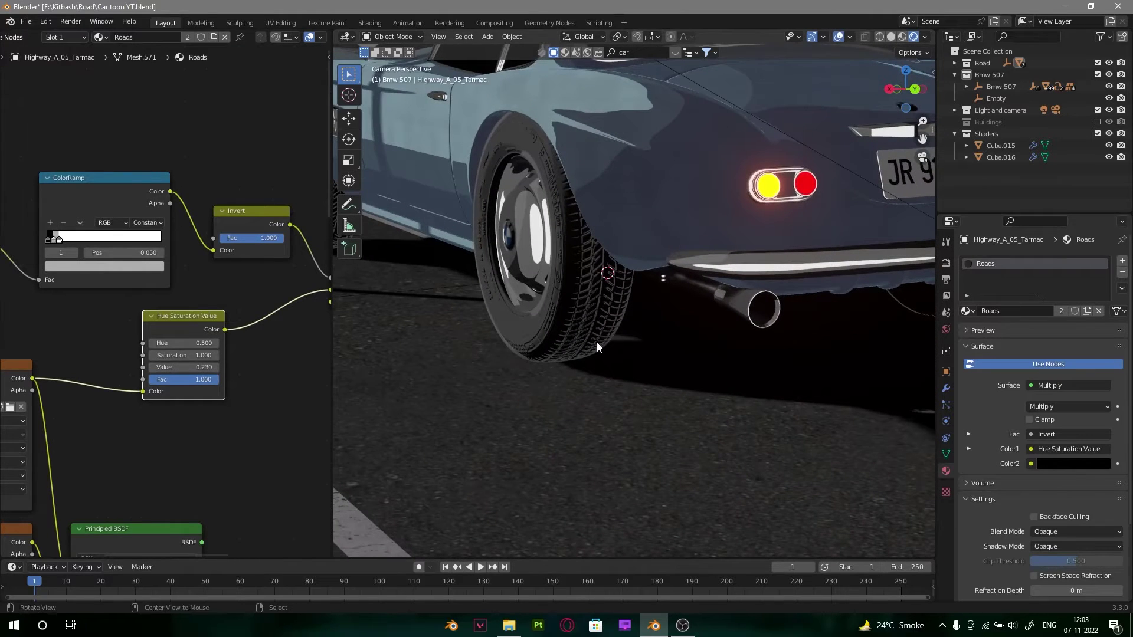
pyautogui.scroll(-2, 177, 354)
pyautogui.moveTo(531, 322); pyautogui.dragTo(729, 410, button='middle')
pyautogui.press('KP_0')
pyautogui.scroll(-1, 727, 300)
pyautogui.moveTo(254, 319); pyautogui.dragTo(236, 354, button='middle')
# Step: Select the Sun light and show its Shadow settings
pyautogui.click(555, 214)
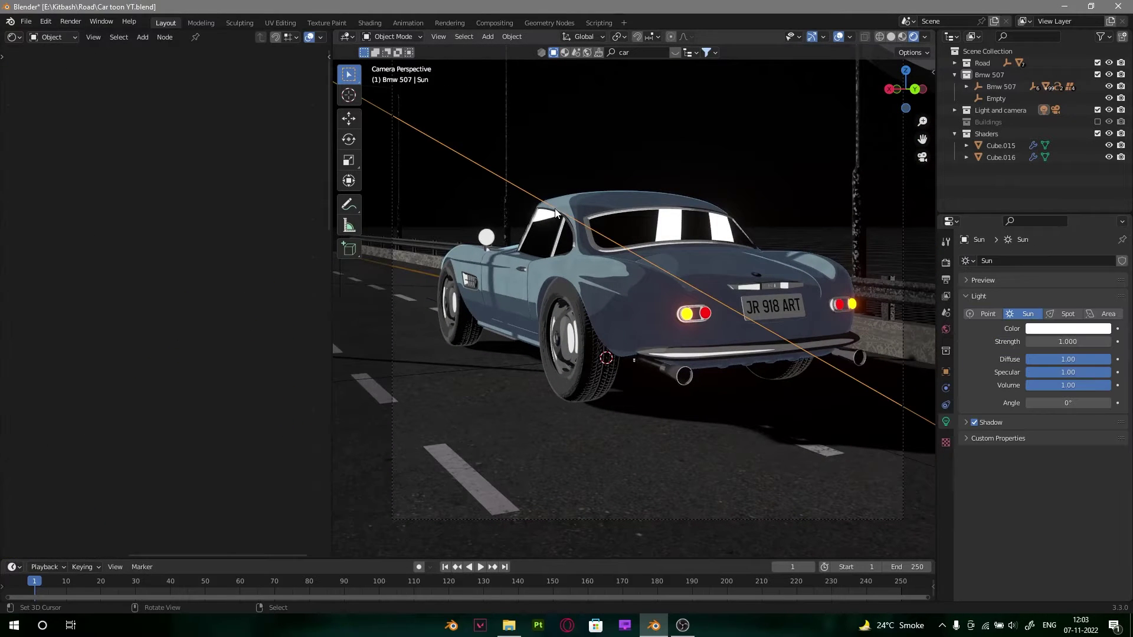
pyautogui.click(968, 422)
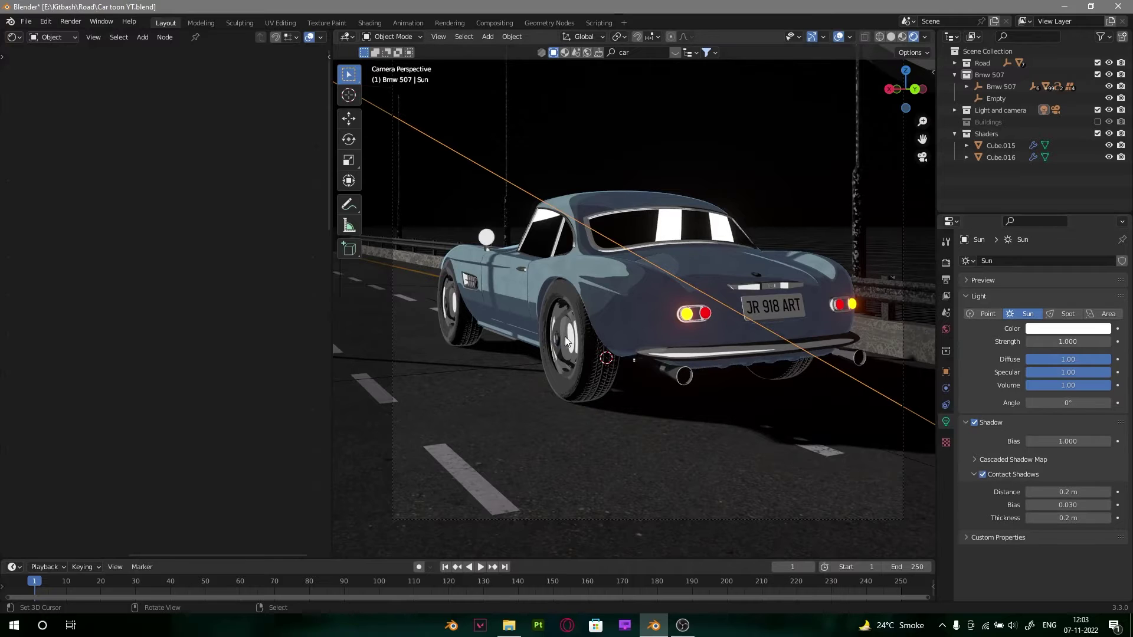
# Step: Insert a MixRGB node between the Multiply node and the Material Output in the Roads material
pyautogui.rightClick(514, 426)
pyautogui.scroll(-2, 109, 213)
pyautogui.keyDown('alt'); pyautogui.moveTo(108, 213); pyautogui.dragTo(149, 236); pyautogui.keyUp('alt')
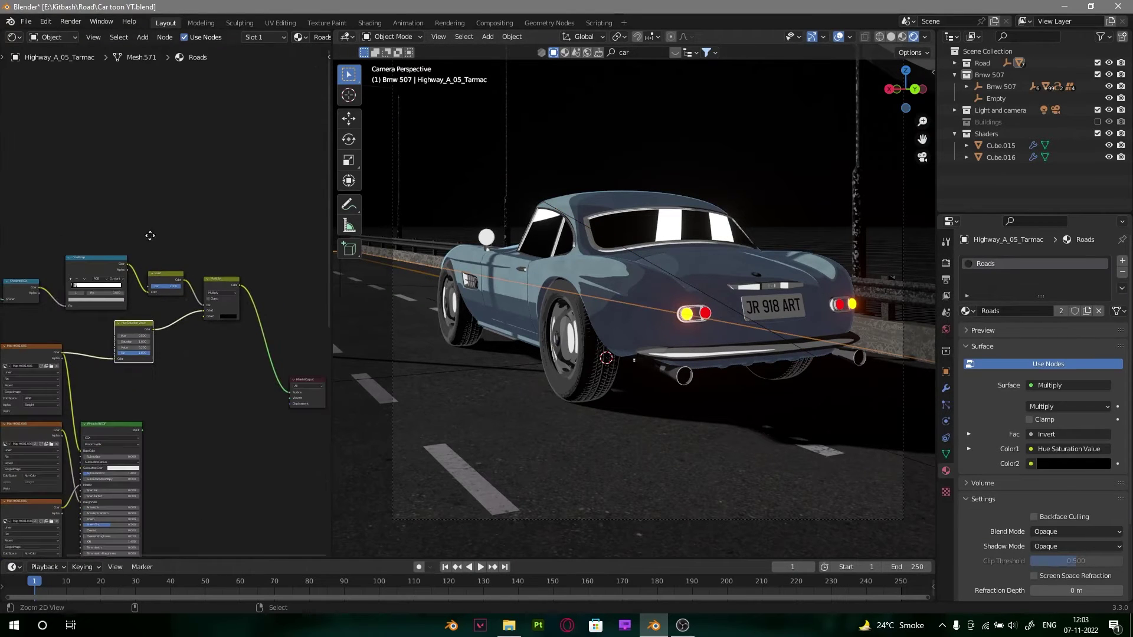
pyautogui.keyDown('alt'); pyautogui.moveTo(167, 191); pyautogui.dragTo(192, 204); pyautogui.keyUp('alt')
pyautogui.moveTo(193, 204); pyautogui.dragTo(193, 219, button='middle')
pyautogui.scroll(-1, 192, 219)
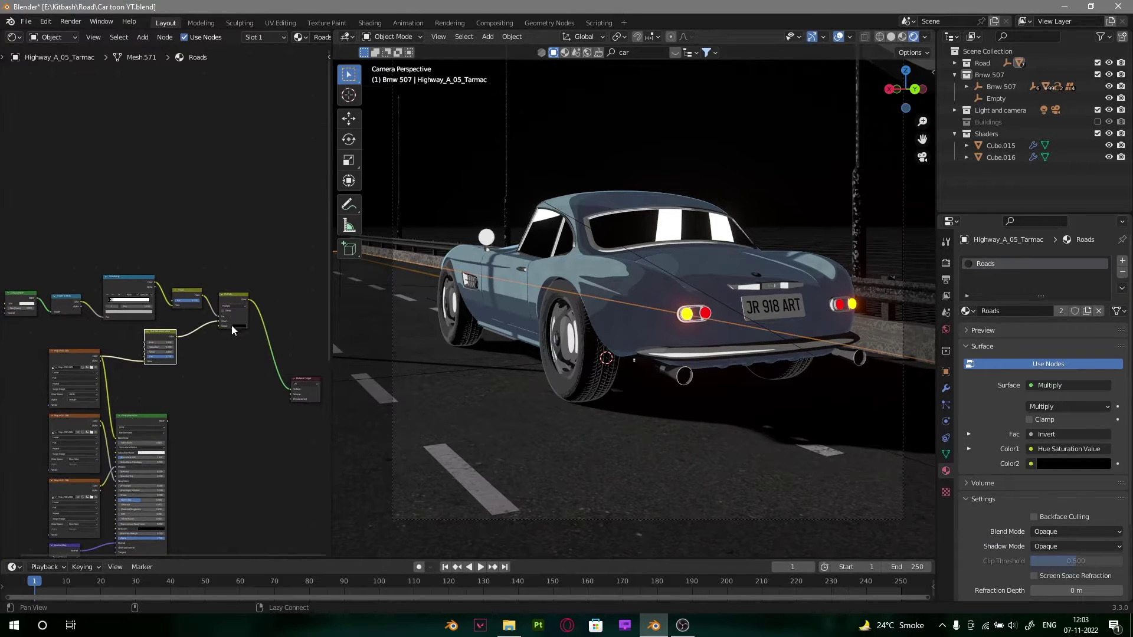
pyautogui.scroll(6, 216, 265)
pyautogui.keyDown('alt'); pyautogui.moveTo(320, 311); pyautogui.dragTo(269, 283); pyautogui.keyUp('alt')
pyautogui.hotkey('shift', 'a')
pyautogui.click(269, 282)
pyautogui.write('mi')
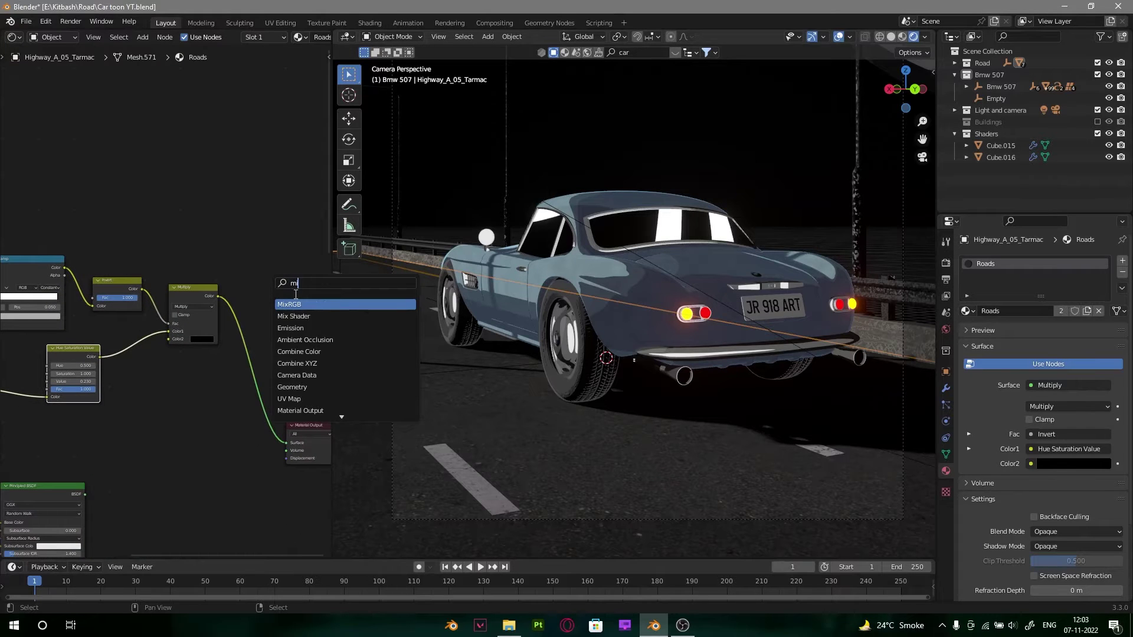
pyautogui.press('Return')
pyautogui.click(277, 331)
# Step: Set the new mix node's blend mode to Overlay and give its Color2 a light cyan-blue tint
pyautogui.click(278, 331)
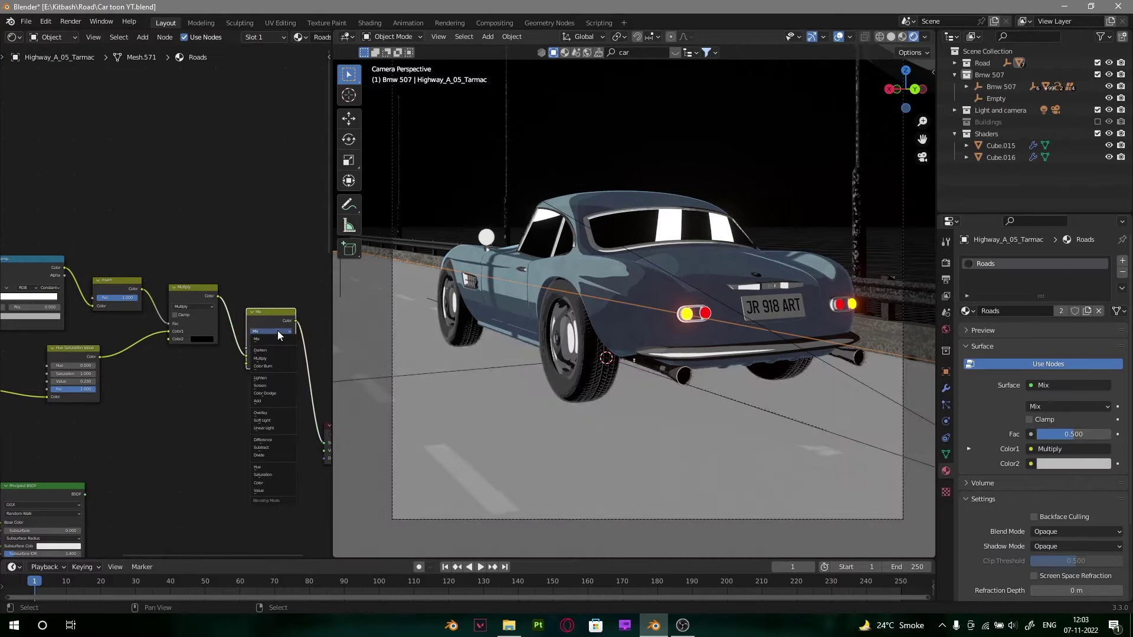
pyautogui.click(271, 414)
pyautogui.scroll(3, 186, 368)
pyautogui.click(227, 387)
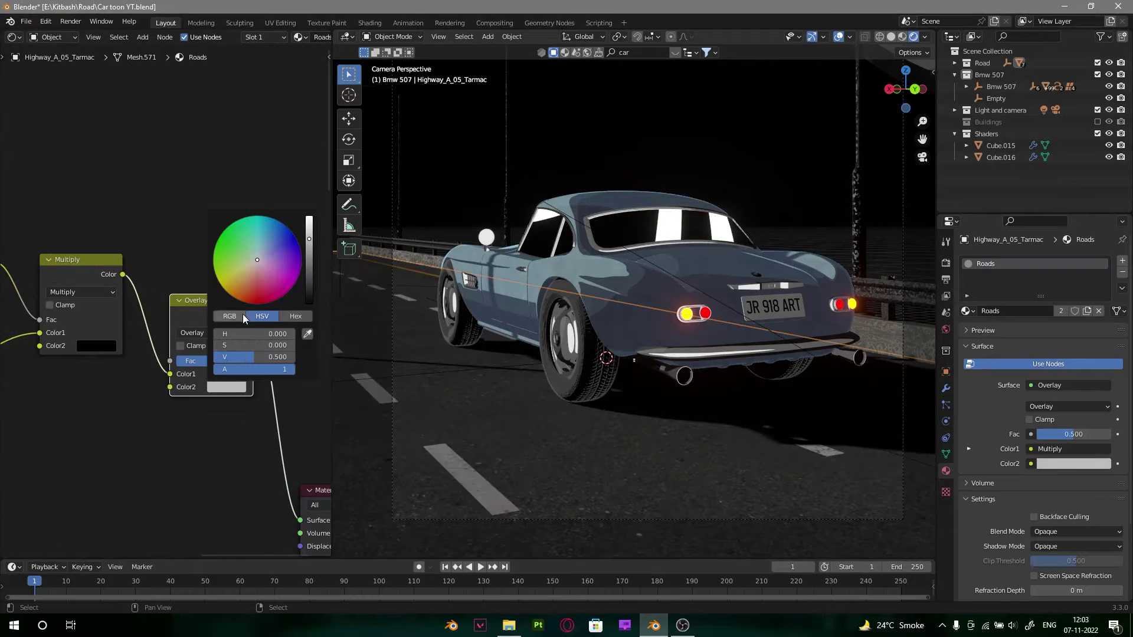
pyautogui.moveTo(259, 250); pyautogui.dragTo(309, 217)
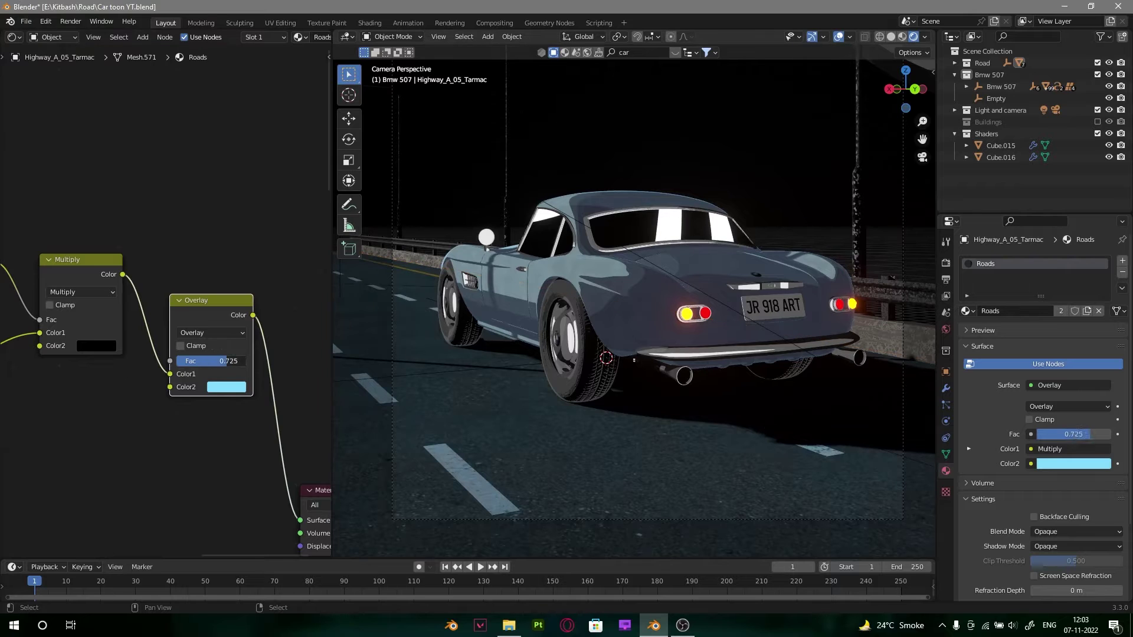
# Step: Change the Overlay node's Color2 to a deeper blue and set its Fac to 0.383
pyautogui.click(236, 387)
pyautogui.click(279, 230)
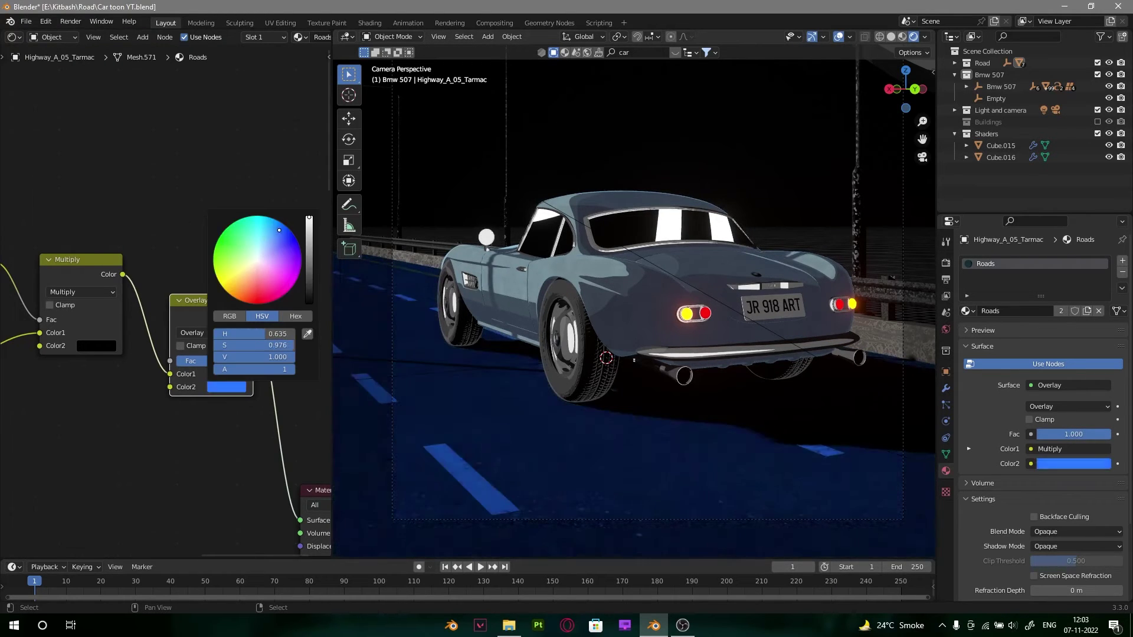
pyautogui.moveTo(279, 230); pyautogui.dragTo(272, 236)
pyautogui.moveTo(233, 360); pyautogui.dragTo(203, 360)
# Step: Hide the viewport overlays and shift the Overlay node's Color2 hue to a light cyan-blue
pyautogui.scroll(-2, 695, 277)
pyautogui.keyDown('shift'); pyautogui.moveTo(734, 232); pyautogui.dragTo(699, 281, button='middle'); pyautogui.keyUp('shift')
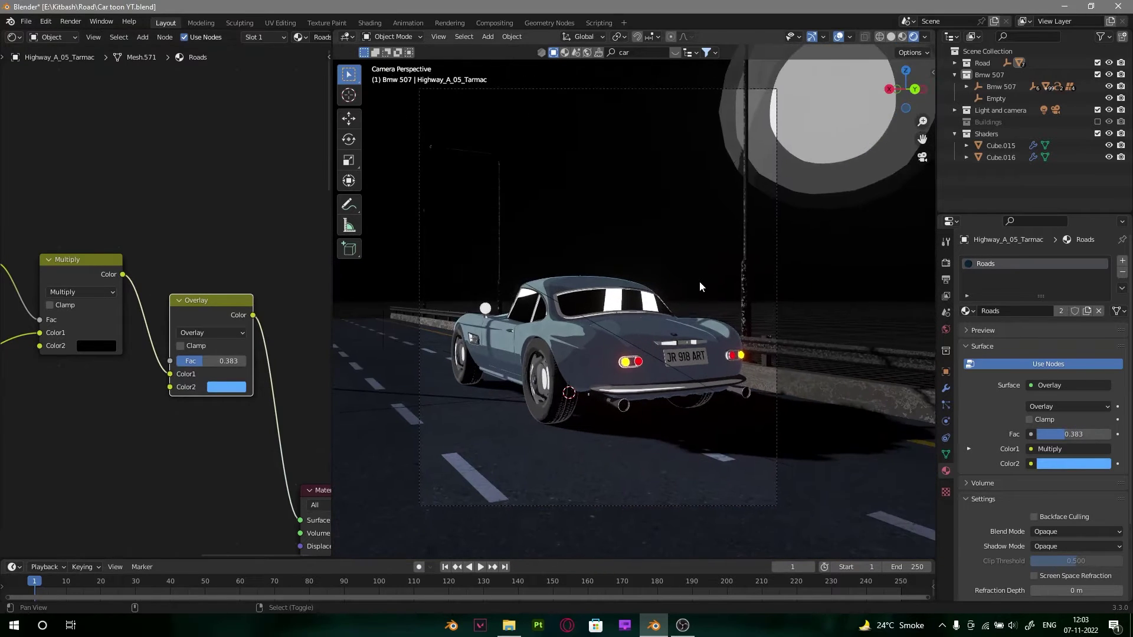
pyautogui.hotkey('shift', 'alt', 'z')
pyautogui.keyDown('shift'); pyautogui.moveTo(735, 231); pyautogui.dragTo(736, 254, button='middle'); pyautogui.keyUp('shift')
pyautogui.scroll(3, 719, 297)
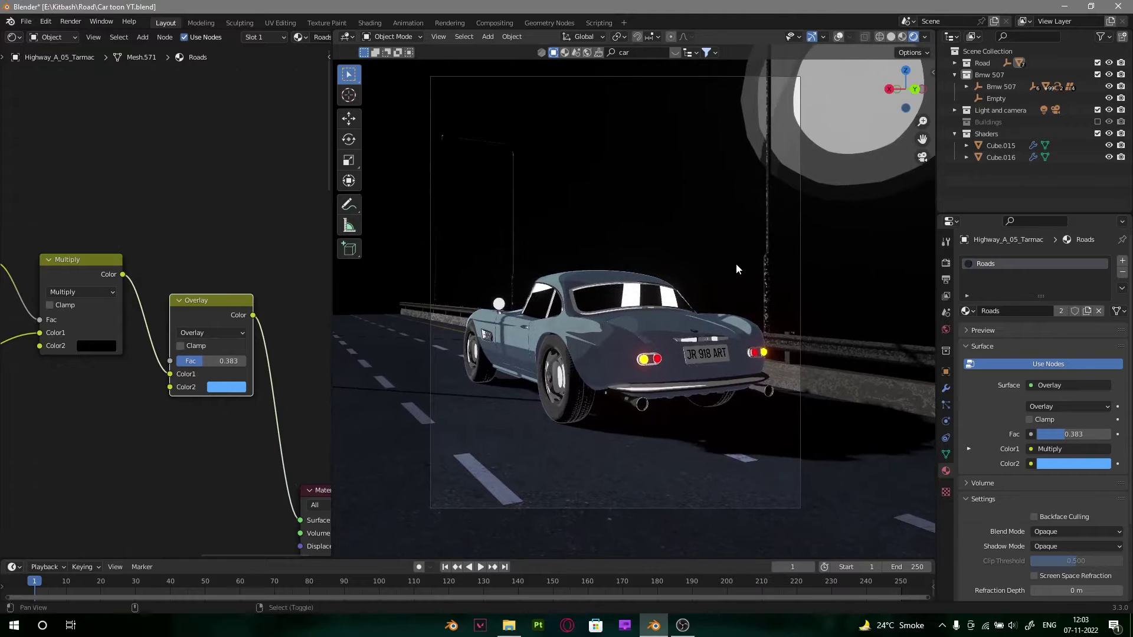
pyautogui.click(226, 386)
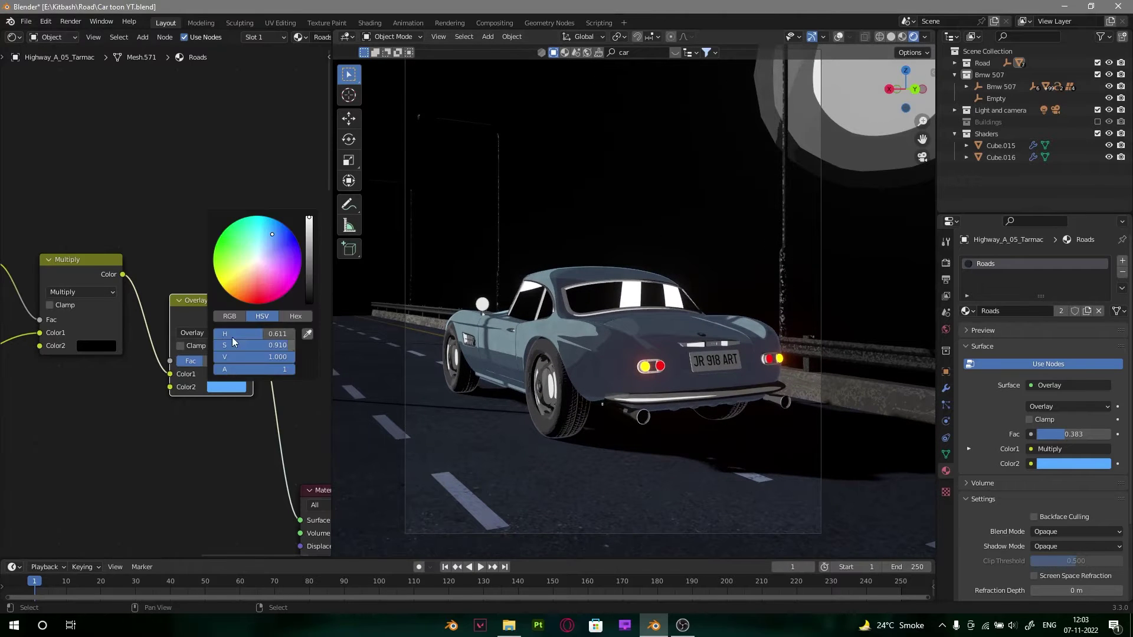
pyautogui.moveTo(233, 335); pyautogui.dragTo(219, 335)
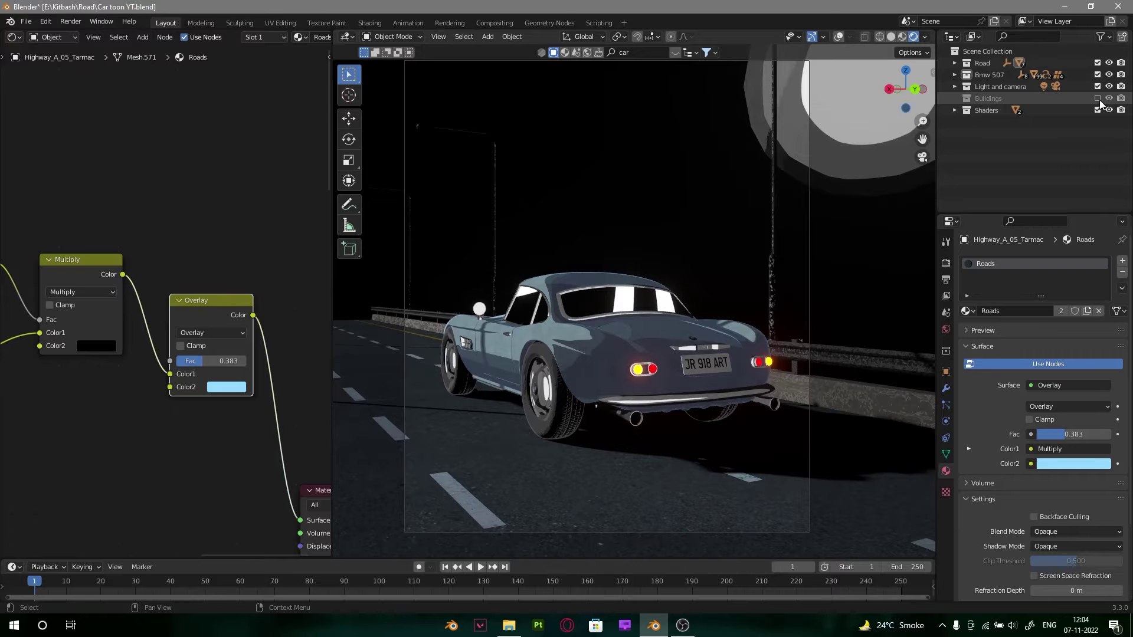
# Step: Enable the Buildings collection, isolate the tall building behind the car in local view and enter Edit Mode with Solid shading
pyautogui.click(1097, 98)
pyautogui.keyDown('shift'); pyautogui.moveTo(696, 150); pyautogui.dragTo(629, 168, button='middle'); pyautogui.keyUp('shift')
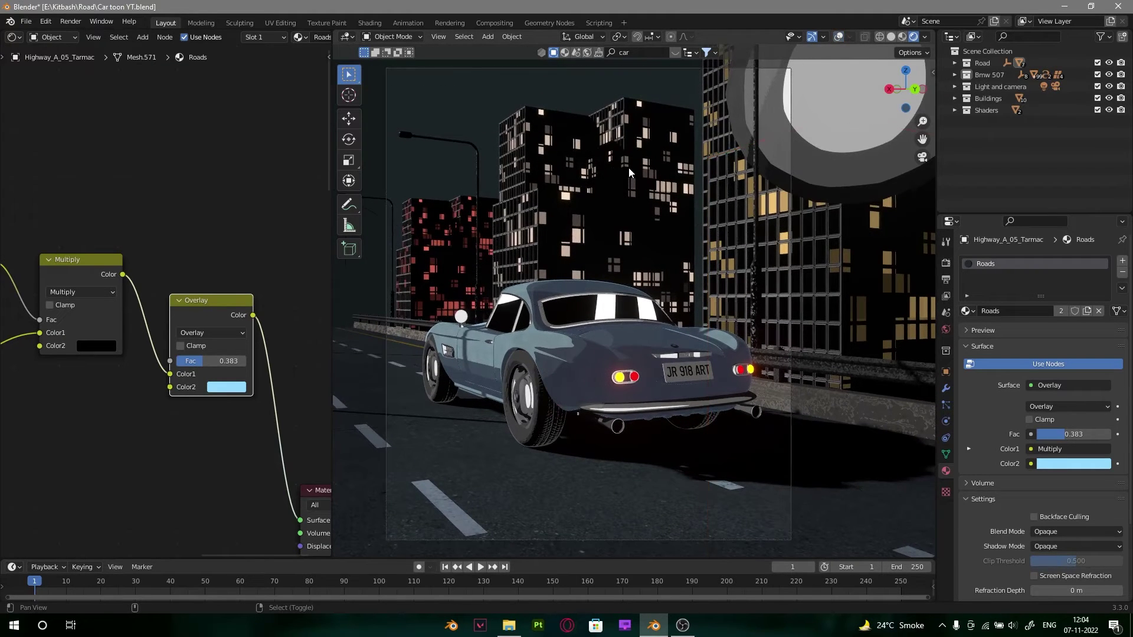
pyautogui.click(525, 172)
pyautogui.moveTo(525, 172)
pyautogui.mouseDown(button='middle')
pyautogui.moveTo(610, 164)
pyautogui.moveTo(636, 219)
pyautogui.moveTo(660, 228)
pyautogui.mouseUp(button='middle')
pyautogui.press('/')
pyautogui.press('z')
pyautogui.press('Tab')
# Step: Turn off the Edit Mode display of the building's three Array modifiers
pyautogui.click(945, 388)
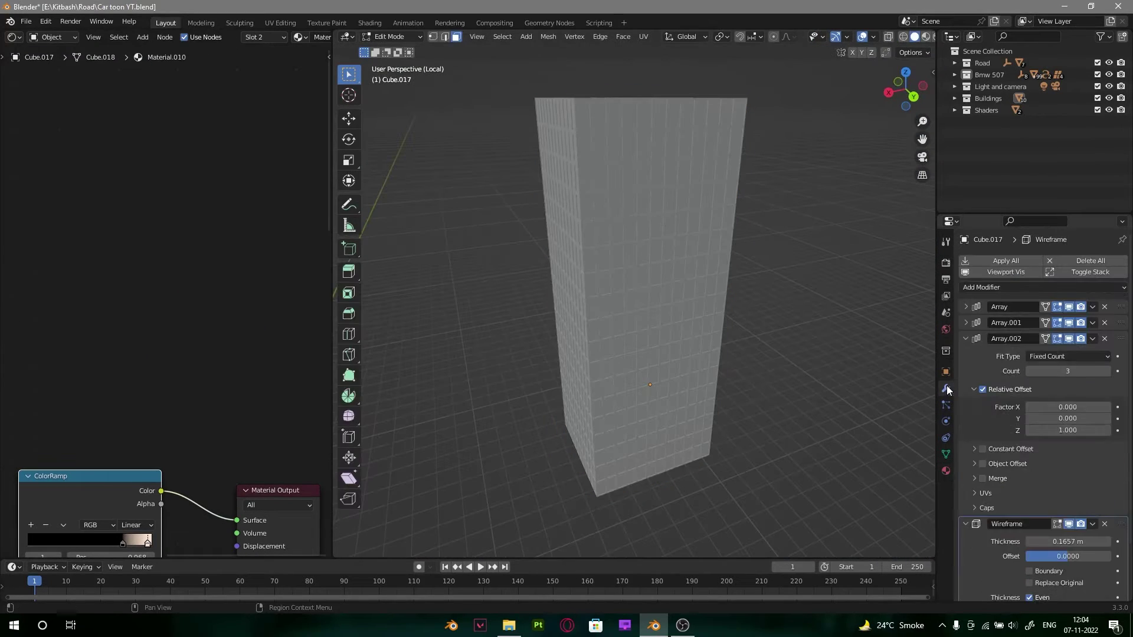
pyautogui.click(966, 338)
pyautogui.click(966, 306)
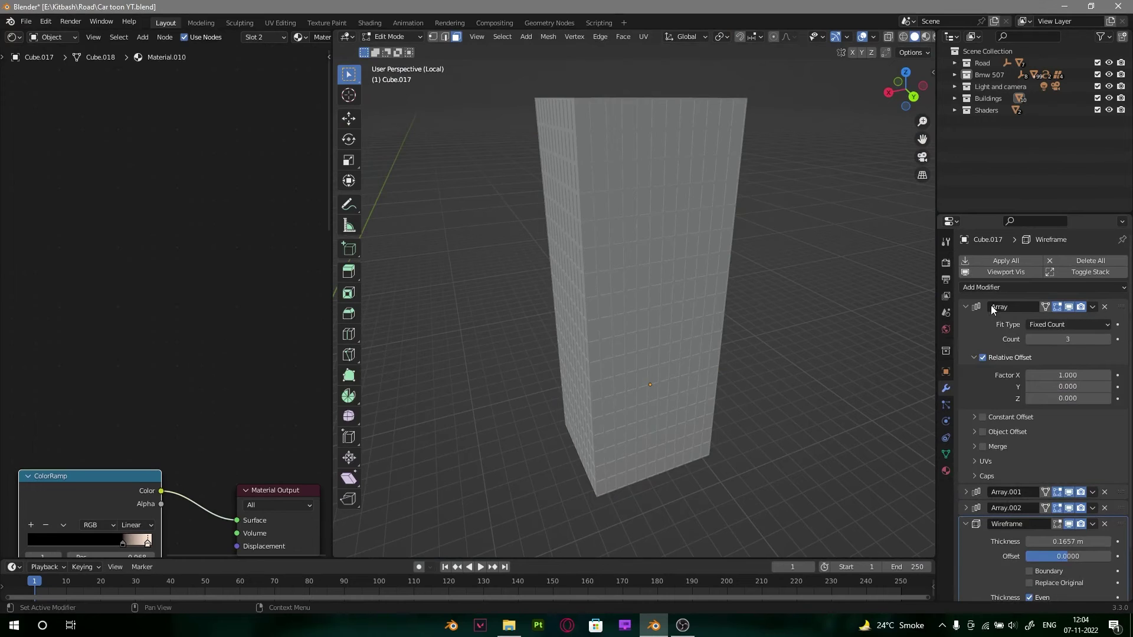
pyautogui.click(966, 306)
pyautogui.click(1054, 307)
pyautogui.click(1056, 323)
pyautogui.click(1057, 339)
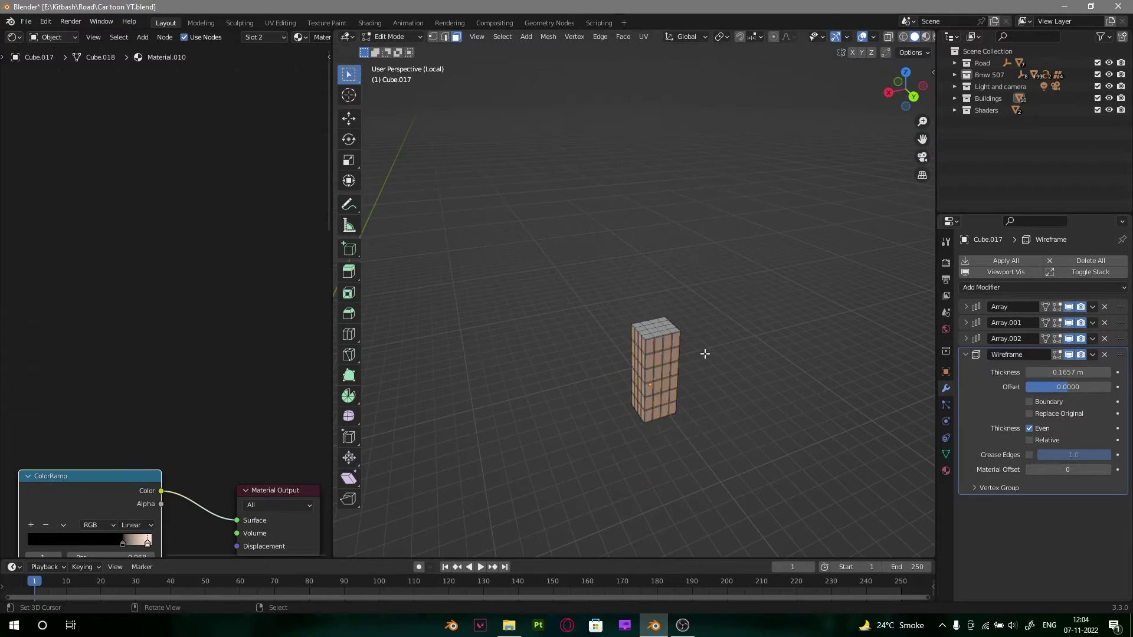
# Step: Examine the building's base mesh, its roof and its wireframe window frames up close in different shading modes
pyautogui.press('KP_Decimal')
pyautogui.hotkey('alt', 'a')
pyautogui.moveTo(761, 282); pyautogui.dragTo(661, 354, button='middle')
pyautogui.scroll(3, 660, 354)
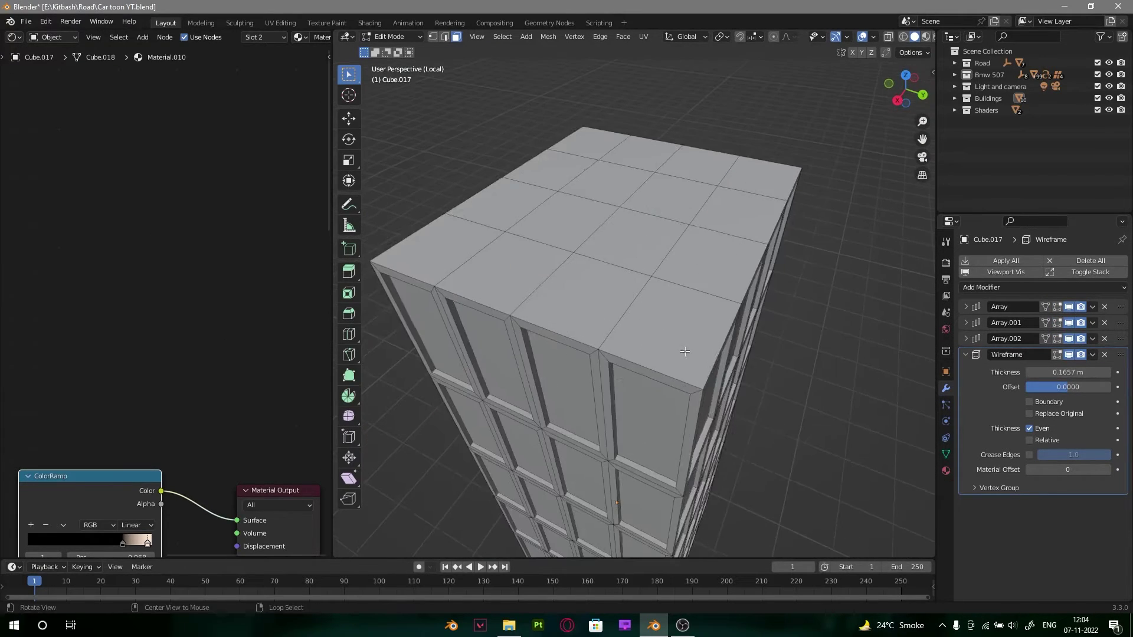
pyautogui.moveTo(590, 401)
pyautogui.mouseDown(button='middle')
pyautogui.moveTo(542, 335)
pyautogui.moveTo(743, 309)
pyautogui.moveTo(832, 331)
pyautogui.moveTo(802, 334)
pyautogui.moveTo(704, 276)
pyautogui.mouseUp(button='middle')
pyautogui.press('z')
pyautogui.click(597, 314)
pyautogui.hotkey('alt', 'z')
pyautogui.press('z')
pyautogui.click(755, 279)
pyautogui.scroll(3, 756, 280)
# Step: Return to Object Mode with Material Preview shading and examine the Voronoi-based node setup of the building's window material
pyautogui.press('Tab')
pyautogui.scroll(-6, 709, 314)
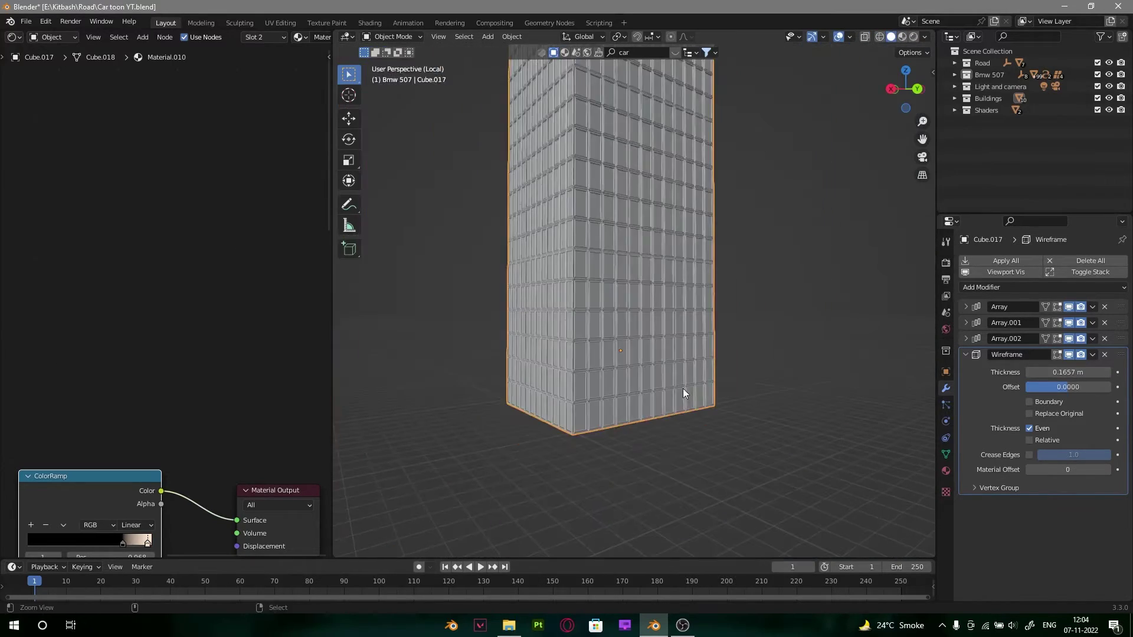
pyautogui.press('z')
pyautogui.click(688, 339)
pyautogui.scroll(-4, 152, 293)
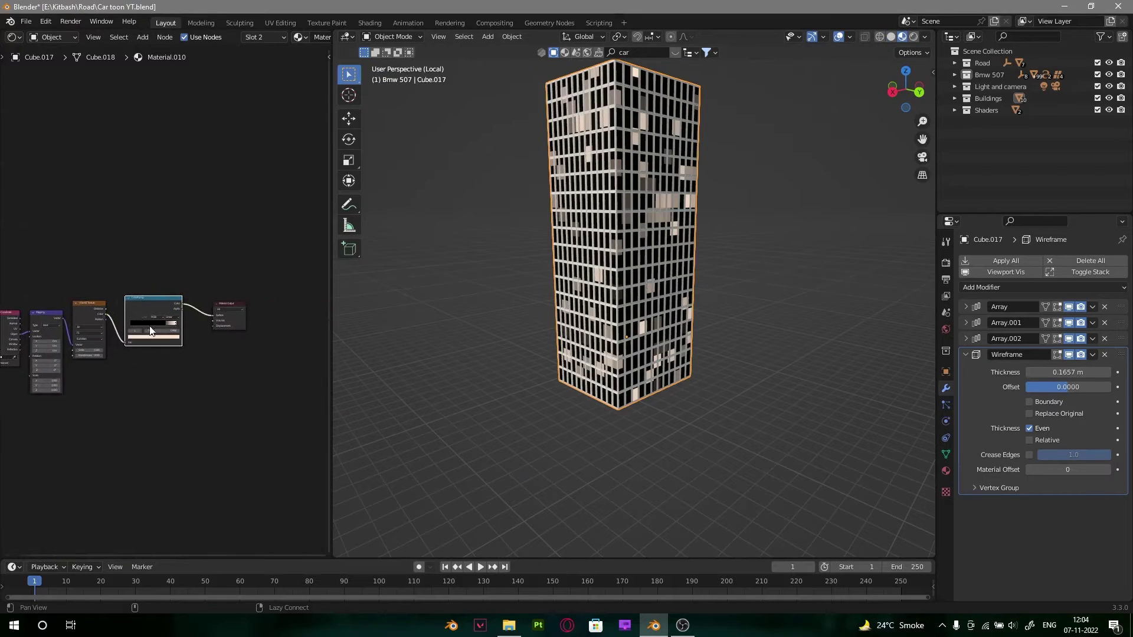
pyautogui.hotkey('ctrl', 'space')
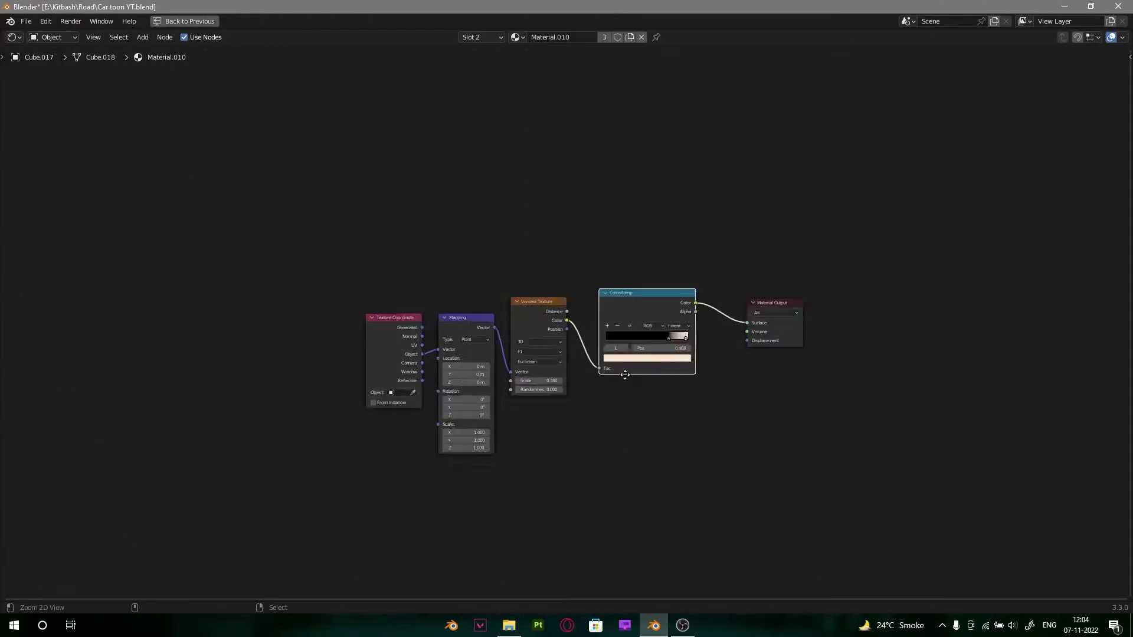
pyautogui.scroll(4, 659, 413)
pyautogui.scroll(-2, 659, 413)
pyautogui.hotkey('ctrl', 'space')
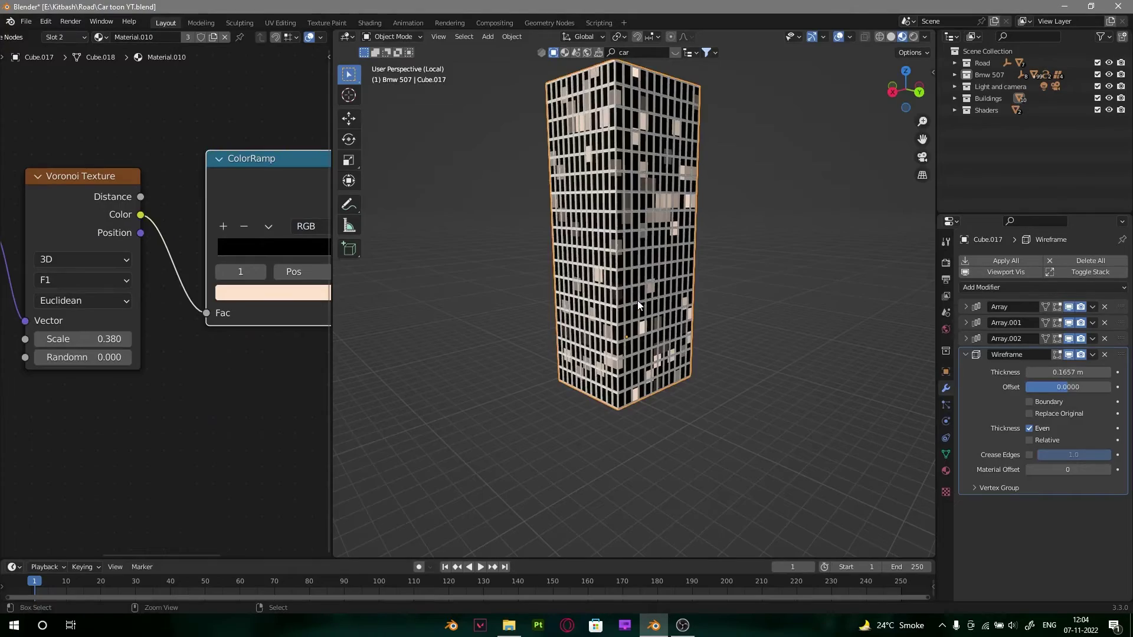
# Step: Leave local view and examine the car and lit buildings from the rendered camera view with overlays hidden
pyautogui.press('q')
pyautogui.click(636, 253)
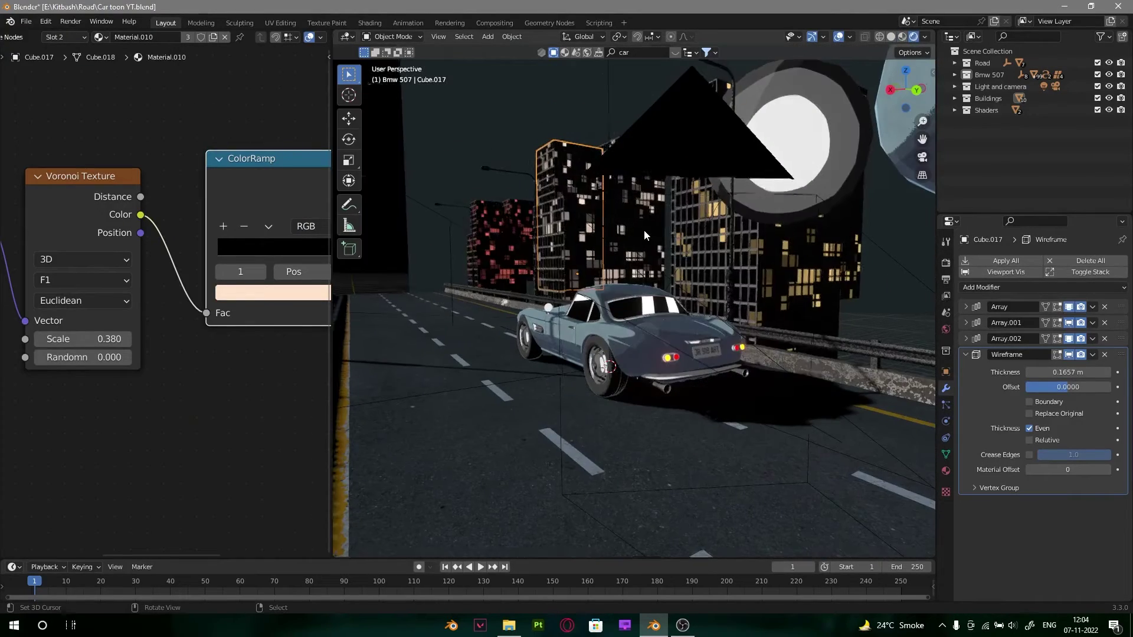
pyautogui.scroll(-3, 643, 229)
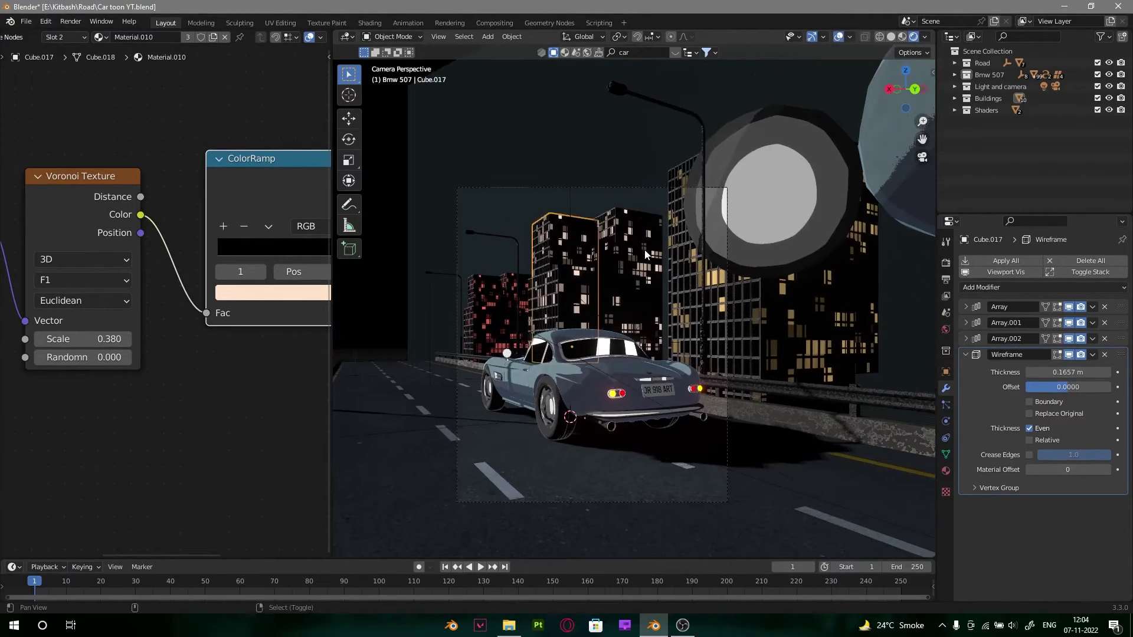
pyautogui.scroll(3, 656, 329)
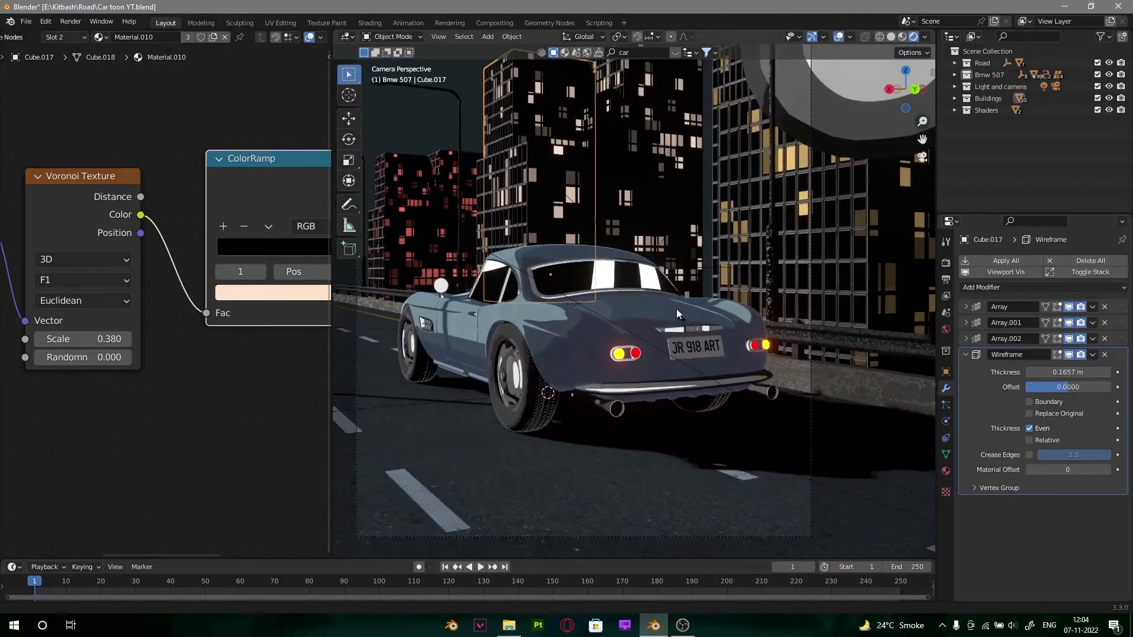
pyautogui.scroll(-3, 678, 277)
pyautogui.scroll(3, 671, 248)
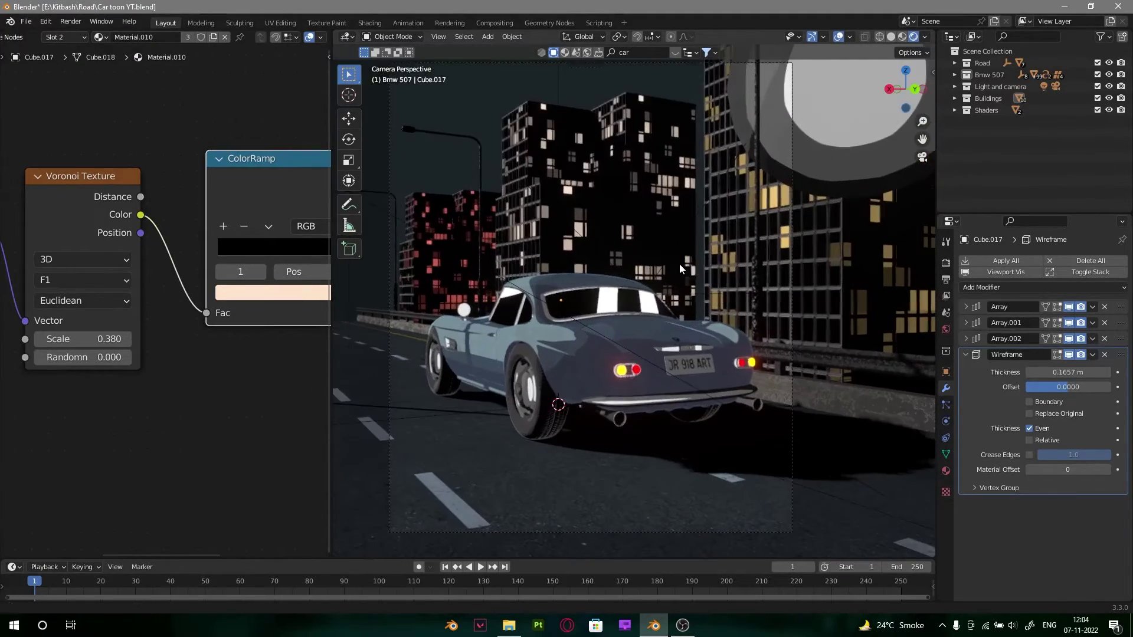
pyautogui.scroll(-1, 690, 295)
pyautogui.scroll(-3, 701, 330)
pyautogui.scroll(2, 675, 236)
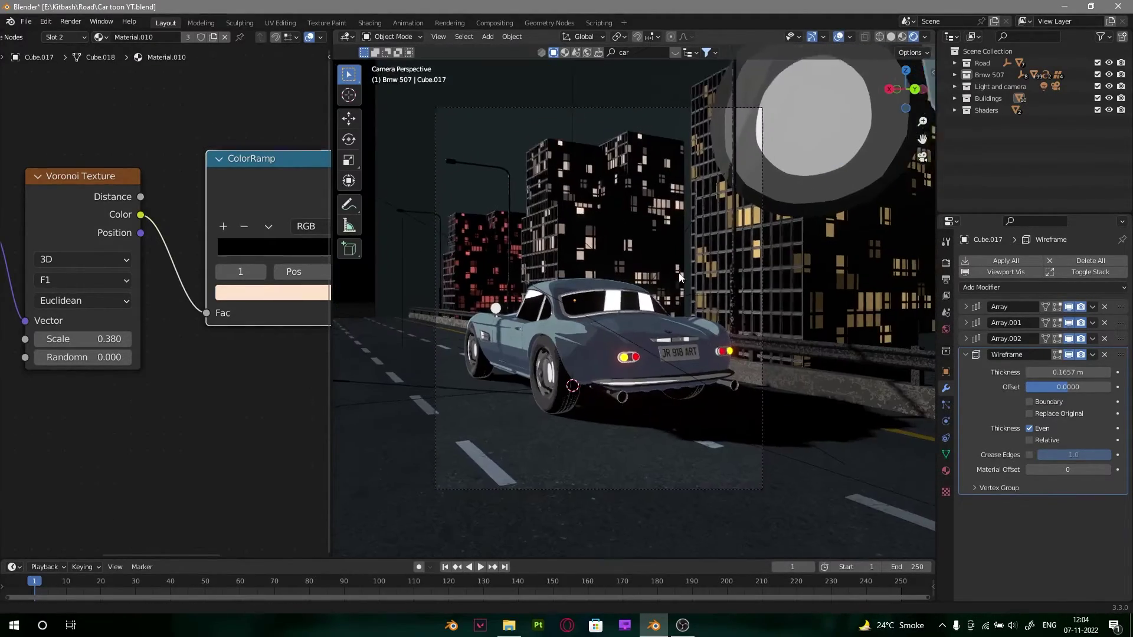
pyautogui.hotkey('alt', 'shift', 'z')
pyautogui.keyDown('shift'); pyautogui.scroll(1, 681, 253); pyautogui.keyUp('shift')
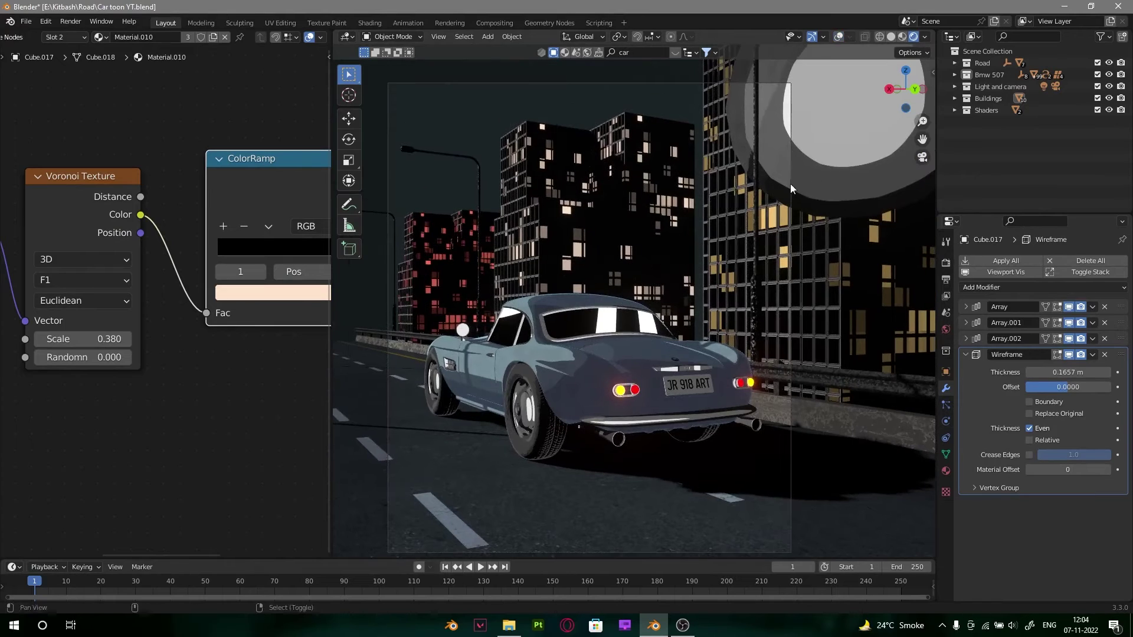
# Step: Exclude the Shaders collection from the view layer and show the camera view in Solid shading with nothing selected
pyautogui.click(1098, 110)
pyautogui.scroll(-2, 787, 277)
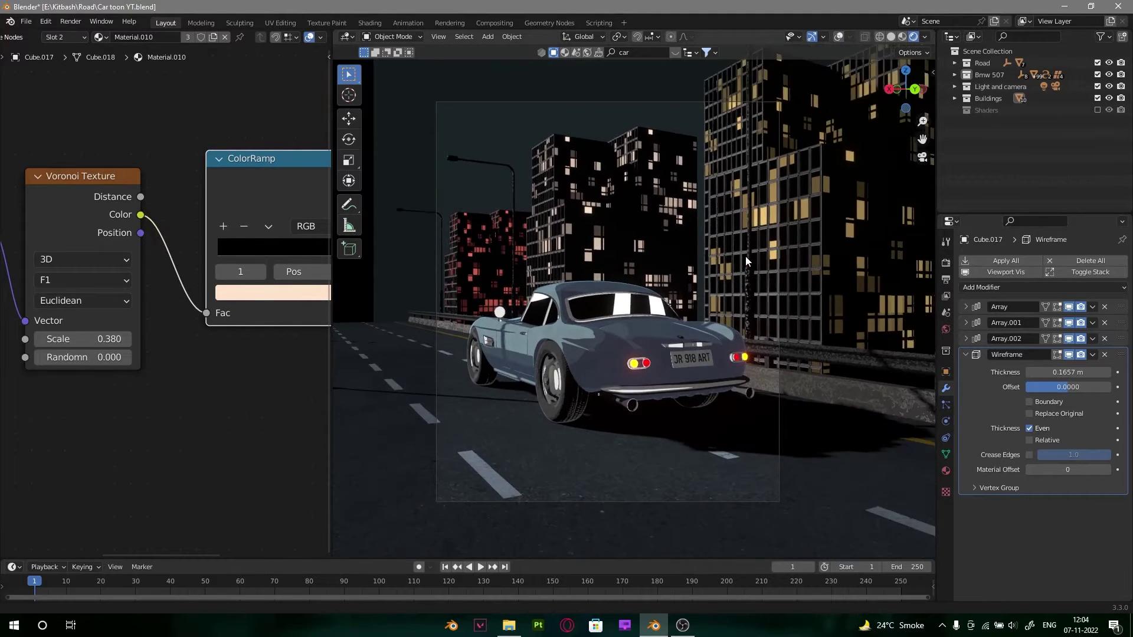
pyautogui.scroll(1, 745, 256)
pyautogui.click(561, 221)
pyautogui.click(629, 196)
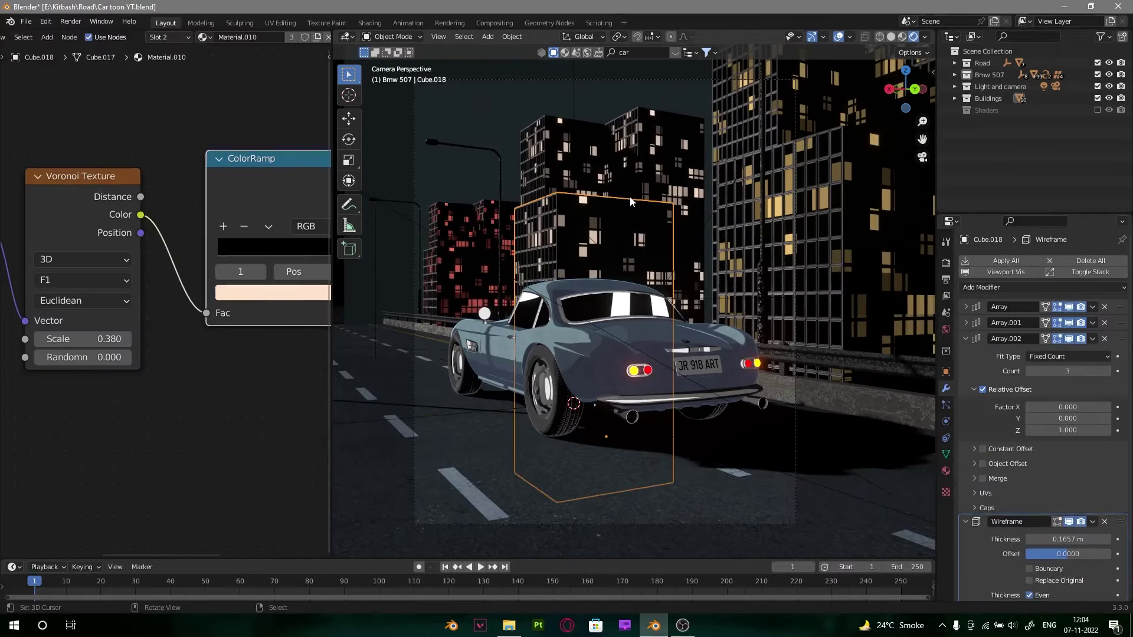
pyautogui.hotkey('alt', 'a')
pyautogui.press('z')
pyautogui.click(676, 240)
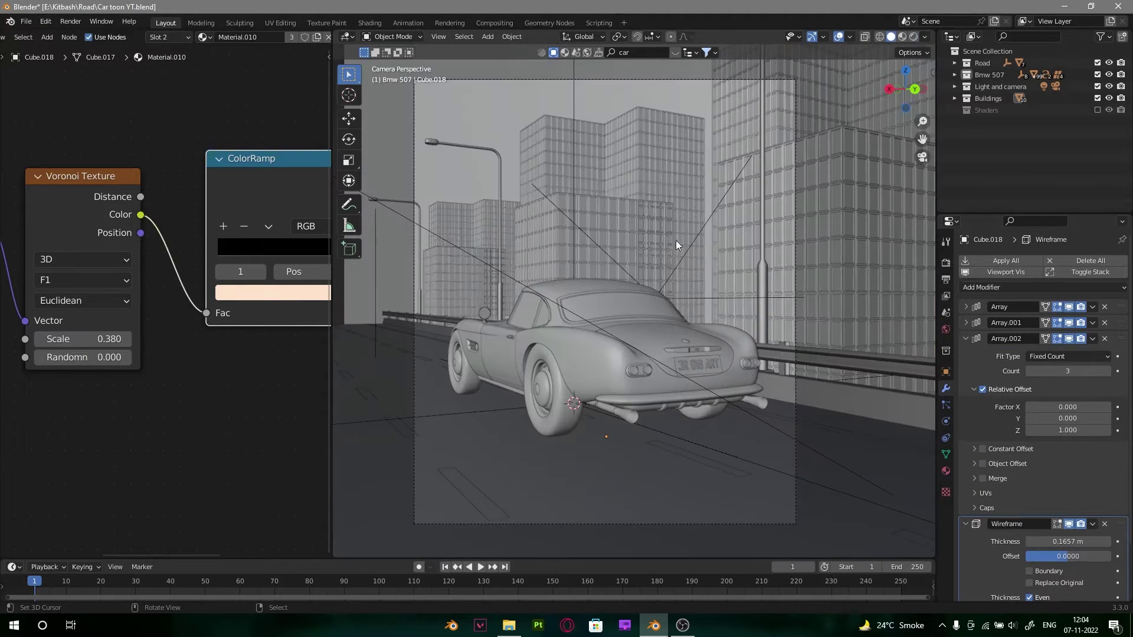
# Step: Create a linked copy of the scene named Light and add a new collection to it
pyautogui.click(995, 22)
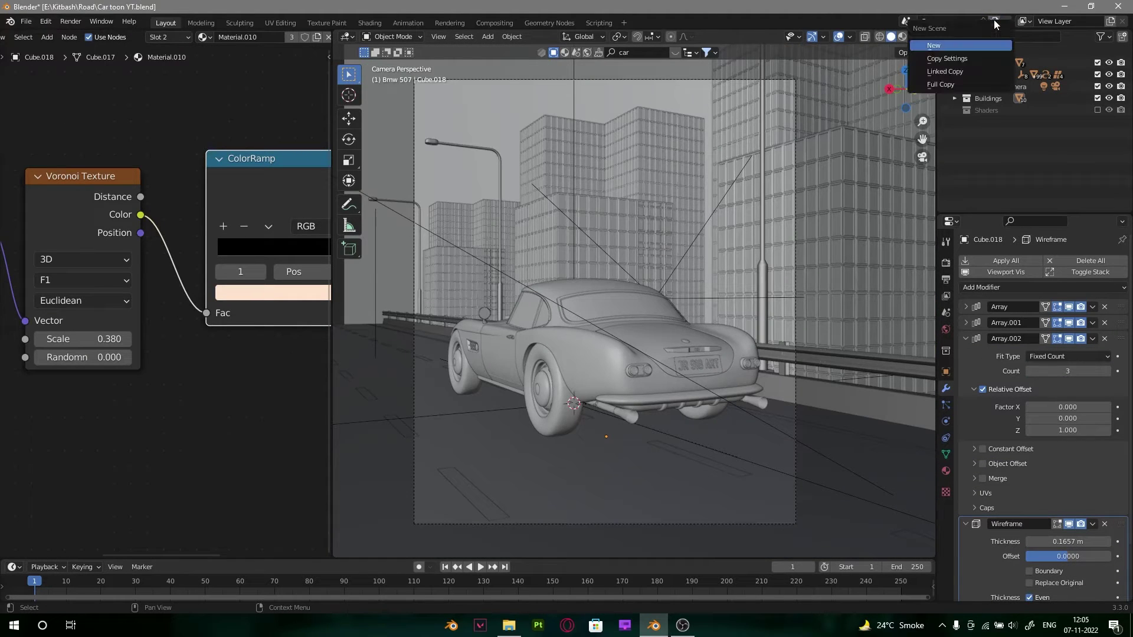
pyautogui.click(961, 71)
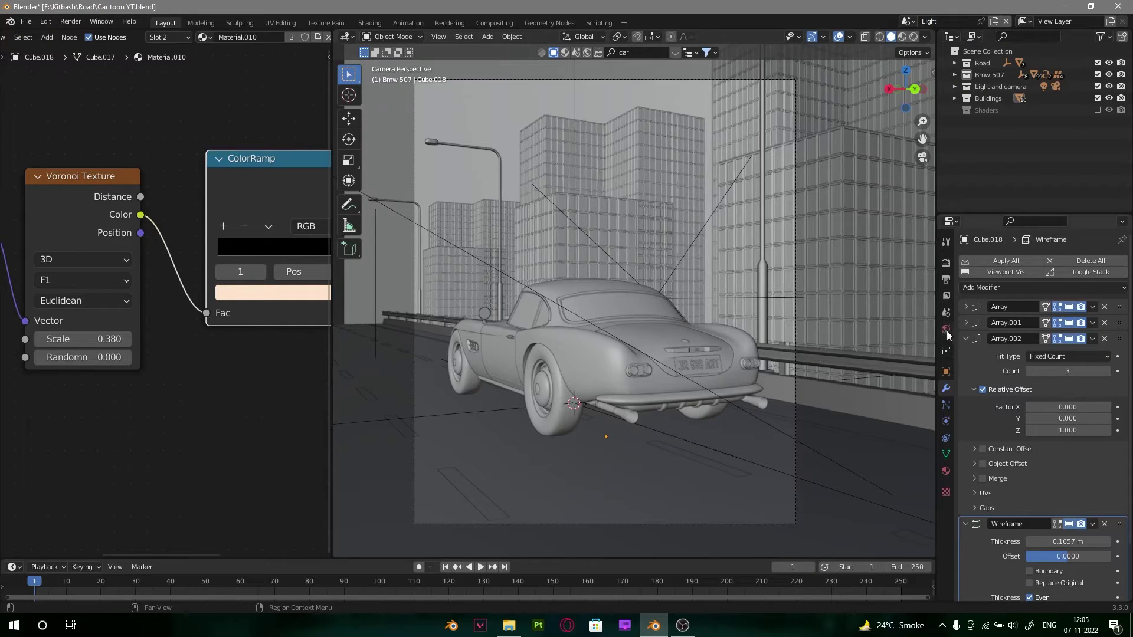
pyautogui.rightClick(974, 54)
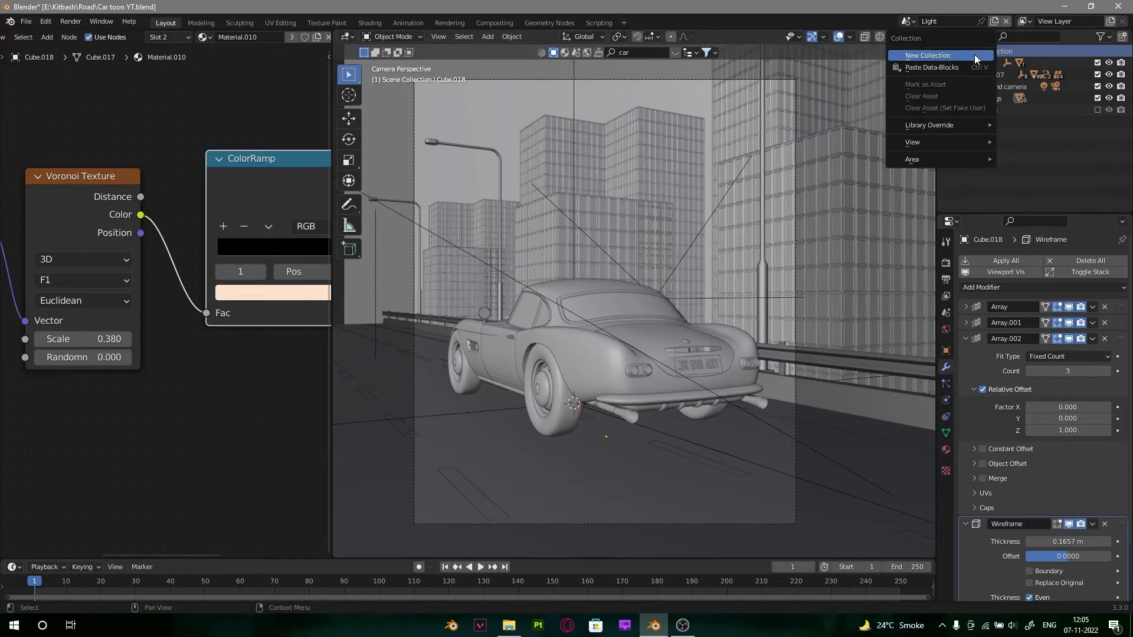
pyautogui.click(976, 66)
pyautogui.click(993, 122)
# Step: Add a cube to the new collection and lower it about 2.66 m along Z beneath the road bridge
pyautogui.moveTo(590, 195); pyautogui.dragTo(684, 214, button='middle')
pyautogui.hotkey('shift', 'a')
pyautogui.click(770, 227)
pyautogui.press('g')
pyautogui.press('z')
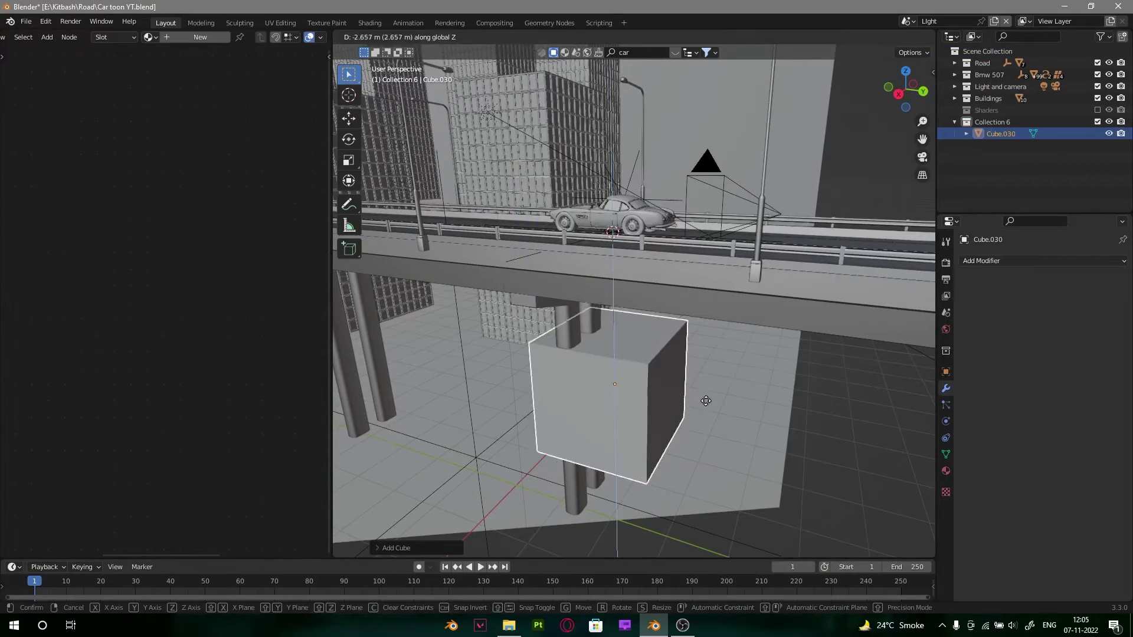
pyautogui.click(706, 400)
# Step: Create a material named Base on the cube and move the cube further down along Z
pyautogui.click(200, 37)
pyautogui.press('Home')
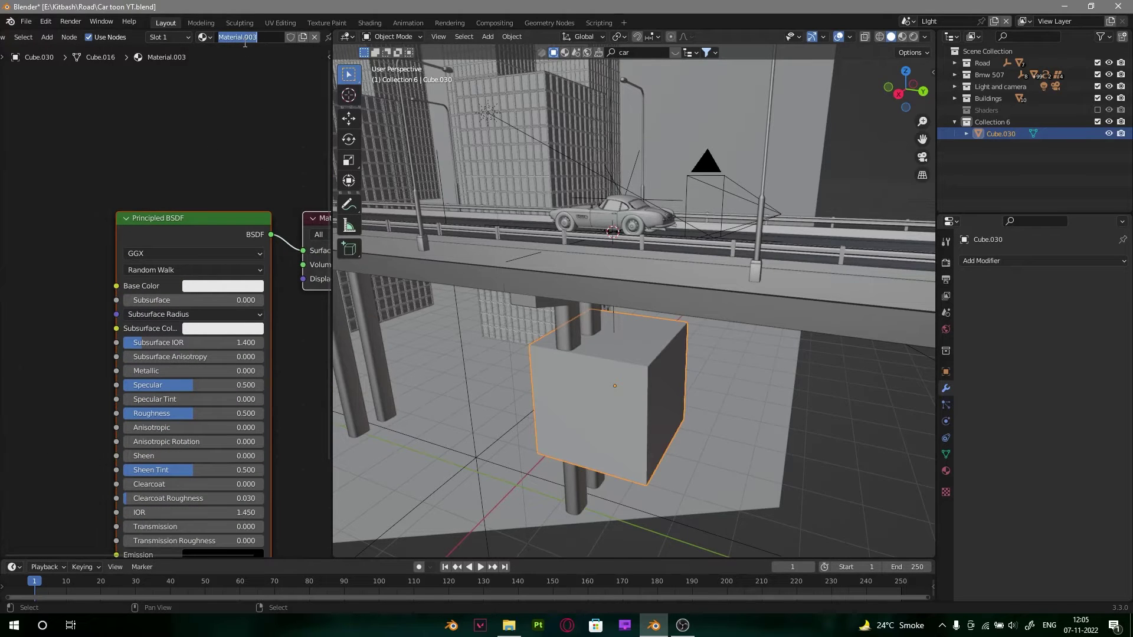
pyautogui.press('g')
pyautogui.press('z')
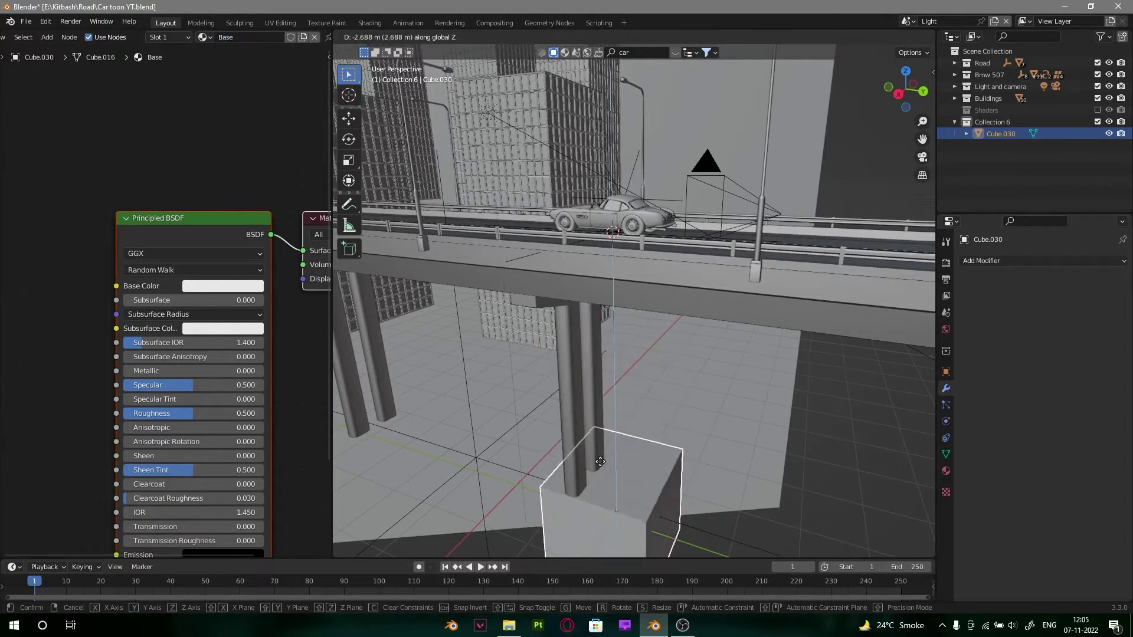
pyautogui.click(632, 337)
pyautogui.keyDown('alt'); pyautogui.moveTo(666, 273); pyautogui.dragTo(631, 305); pyautogui.keyUp('alt')
# Step: Set the Light scene's render engine to Cycles
pyautogui.click(946, 261)
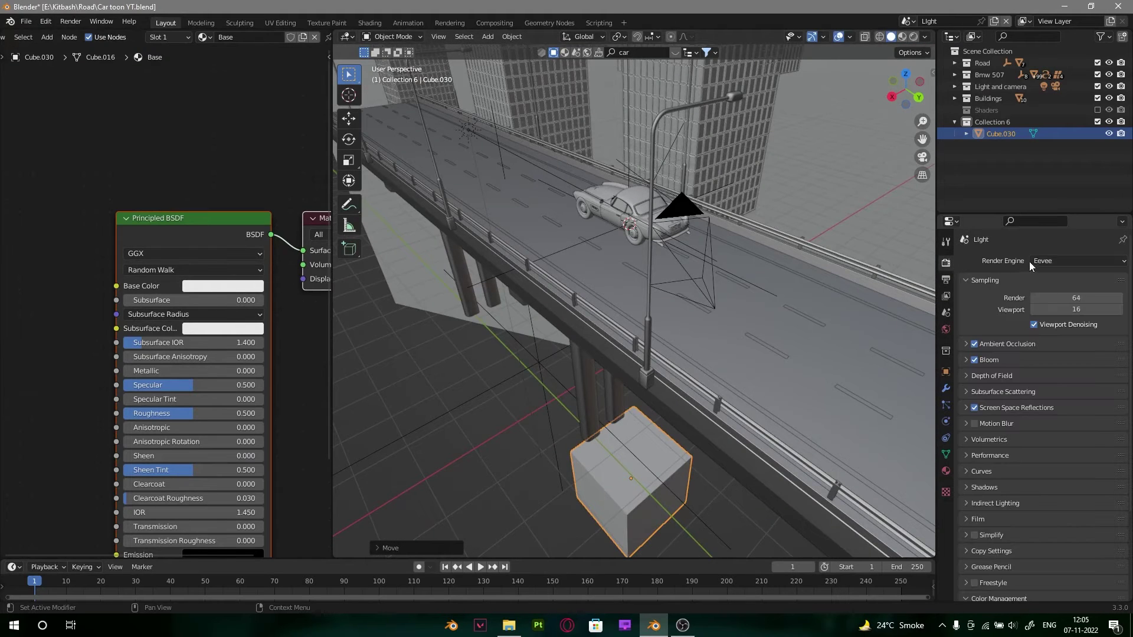
pyautogui.click(1039, 261)
pyautogui.click(1039, 308)
pyautogui.scroll(-8, 1027, 320)
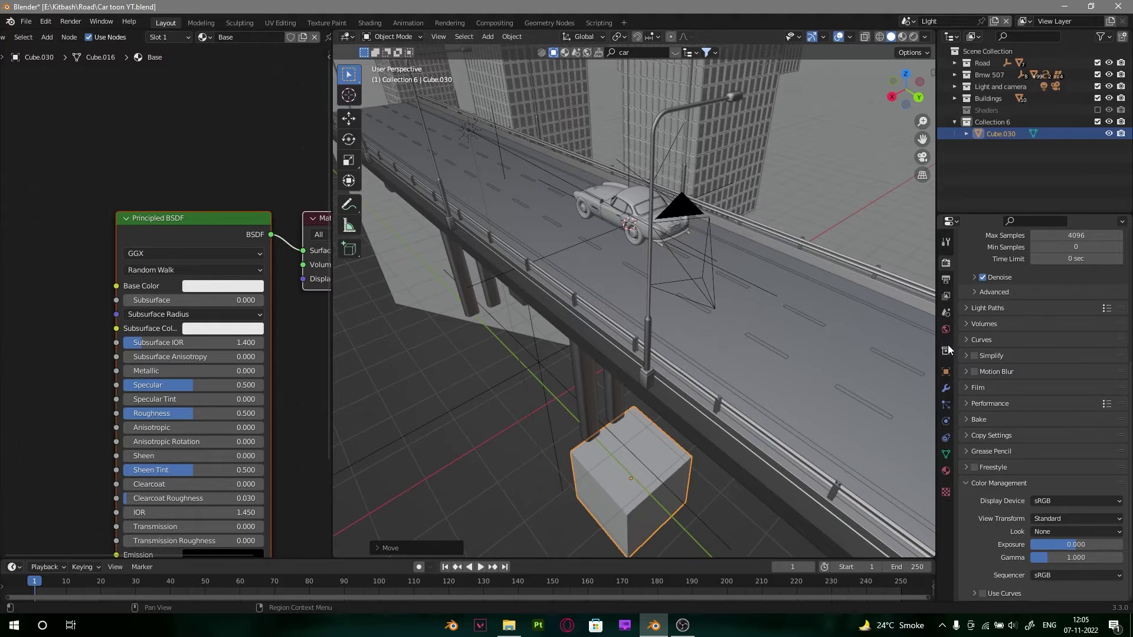
pyautogui.moveTo(671, 241); pyautogui.dragTo(637, 221, button='middle')
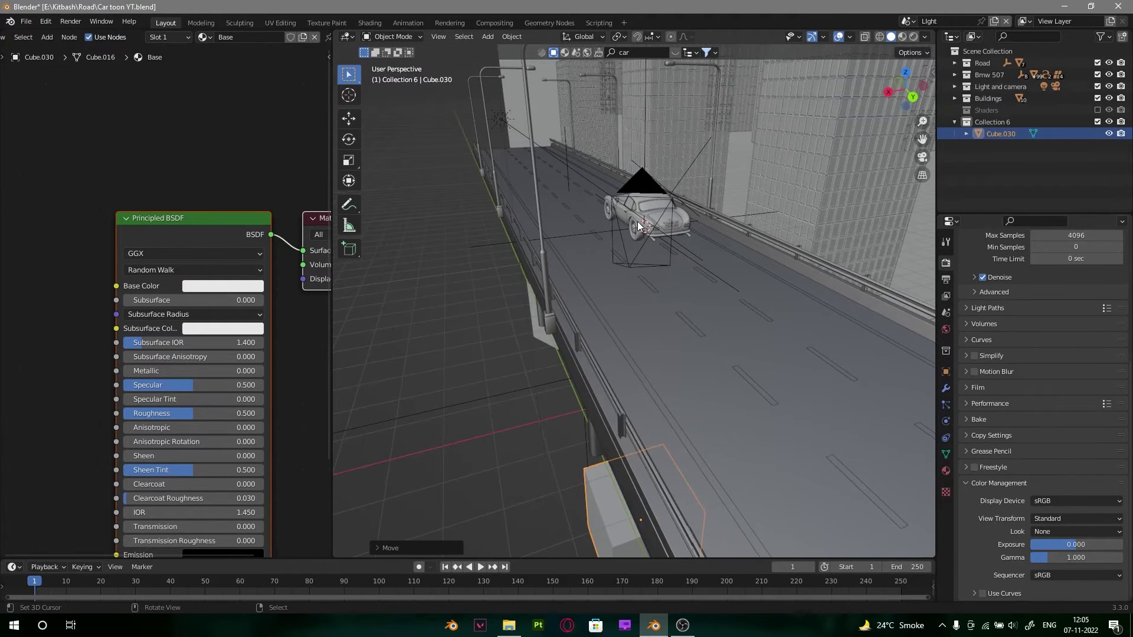
# Step: Exclude the Buildings collection from the Light scene's view layer
pyautogui.press('KP_0')
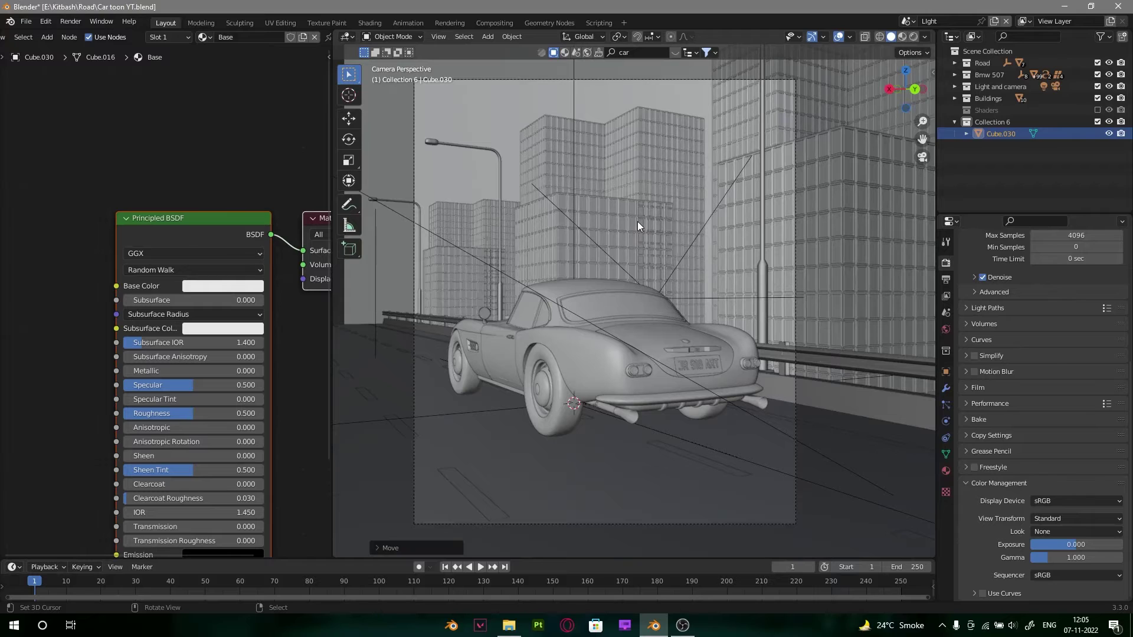
pyautogui.click(955, 122)
pyautogui.click(1098, 99)
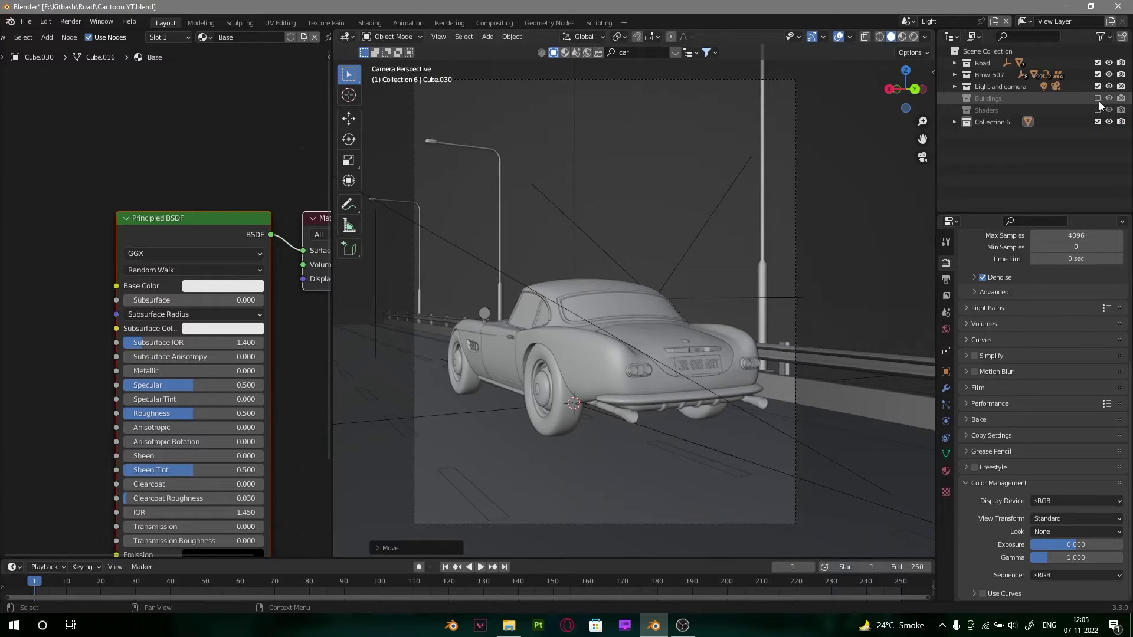
pyautogui.press('z')
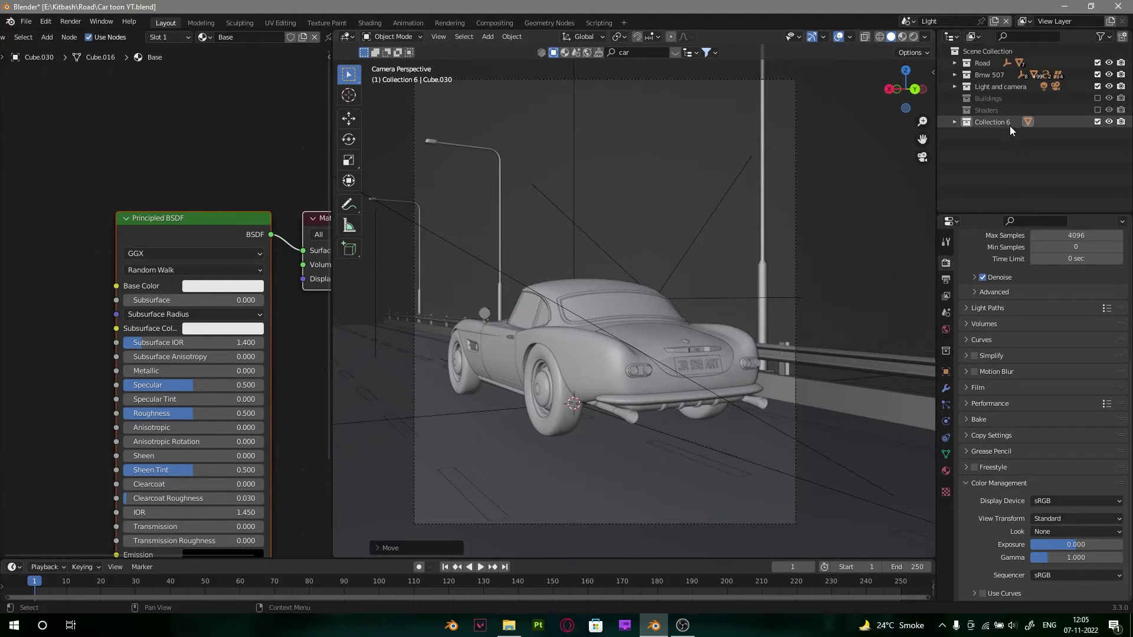
# Step: Add a spot light to Collection 6 and move it about 2.17 m up and -0.29 m along X, above the car
pyautogui.click(1010, 126)
pyautogui.press('KP_1')
pyautogui.hotkey('shift', 'a')
pyautogui.moveTo(669, 347)
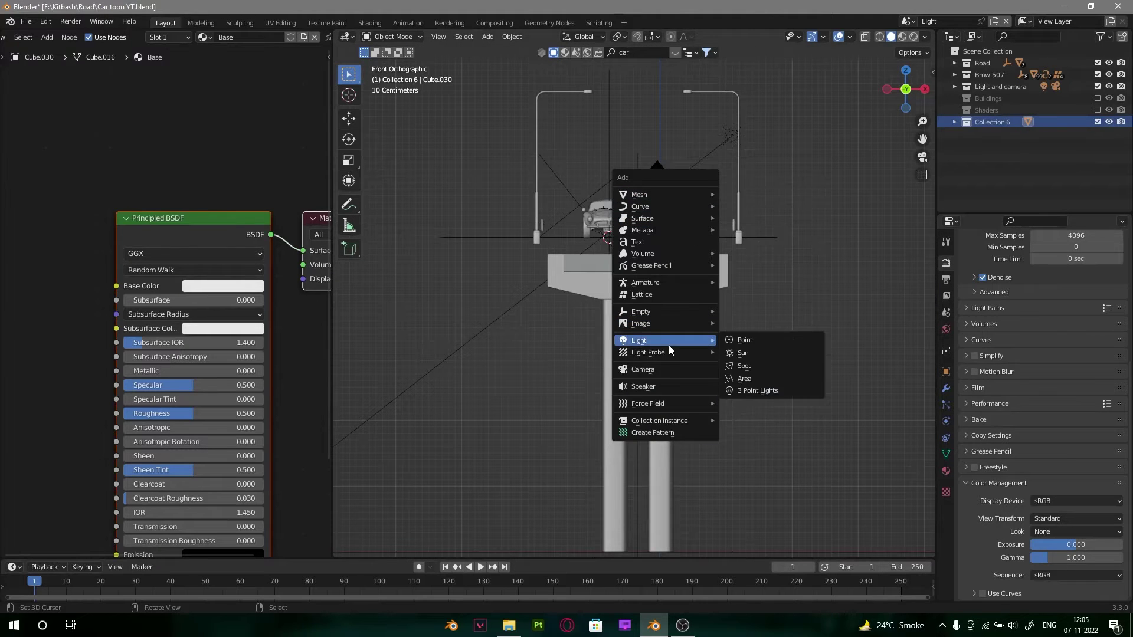
pyautogui.click(741, 366)
pyautogui.press('g')
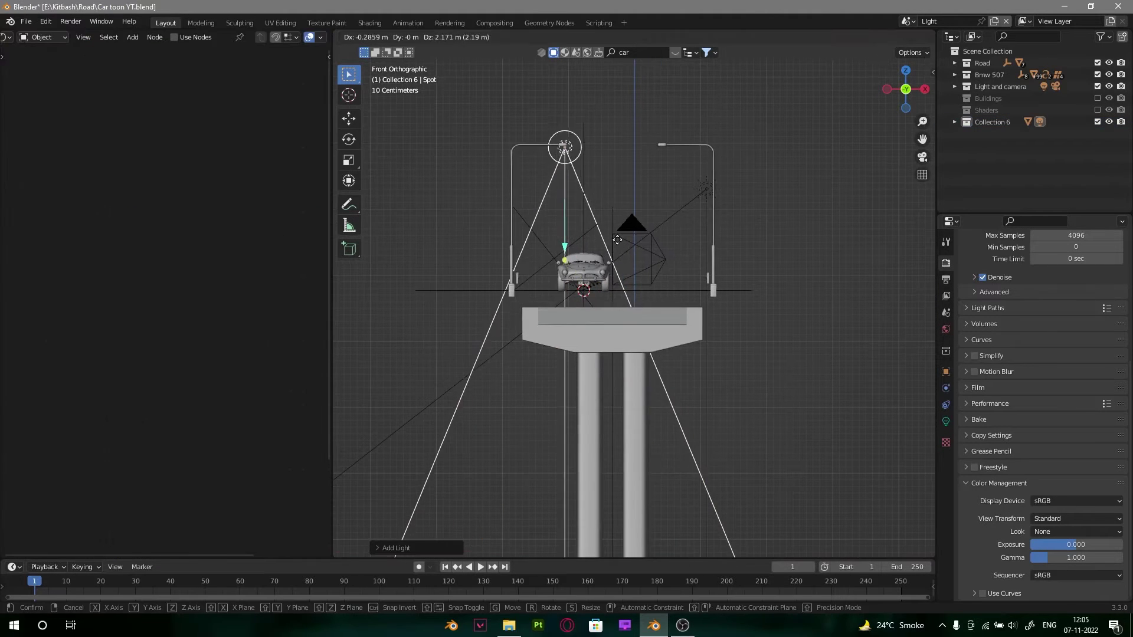
pyautogui.click(617, 239)
# Step: Tilt the spot light above the car and display the camera view in rendered shading
pyautogui.moveTo(647, 229); pyautogui.dragTo(808, 247, button='middle')
pyautogui.press('r')
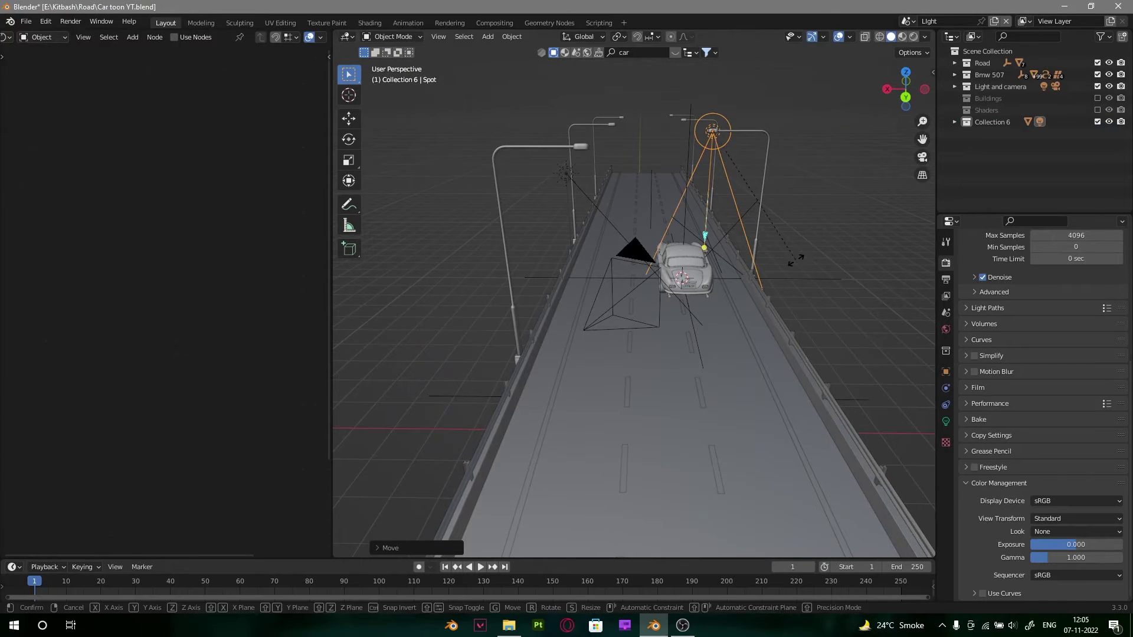
pyautogui.click(777, 271)
pyautogui.press('KP_0')
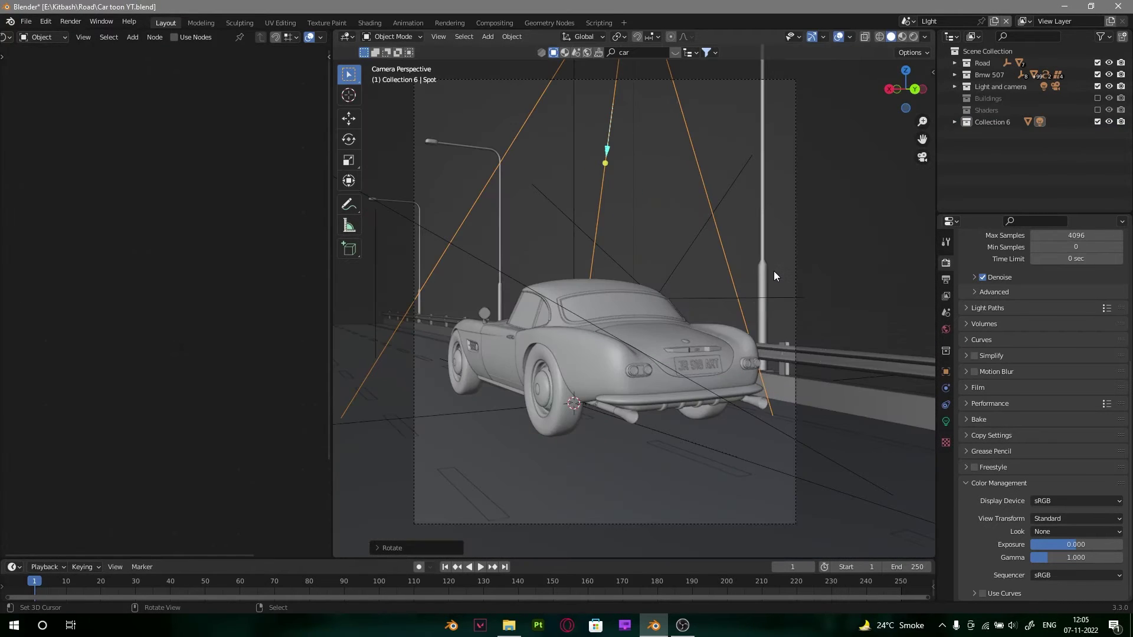
pyautogui.press('z')
pyautogui.click(785, 165)
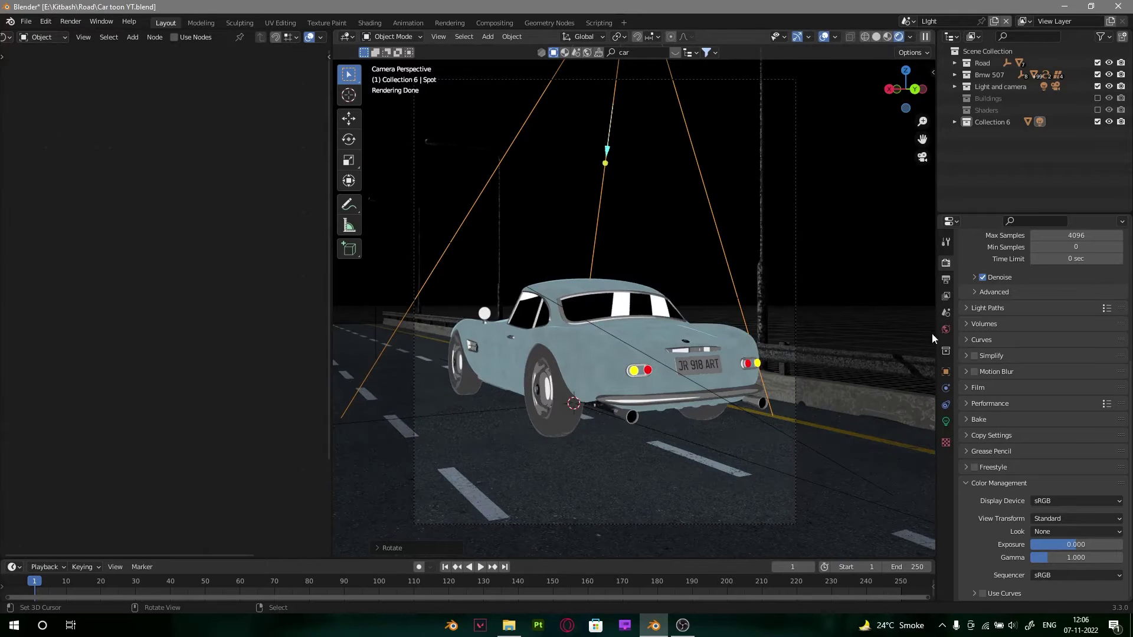
# Step: Set the Light scene's view layer material override to the Base material
pyautogui.click(946, 328)
pyautogui.click(948, 314)
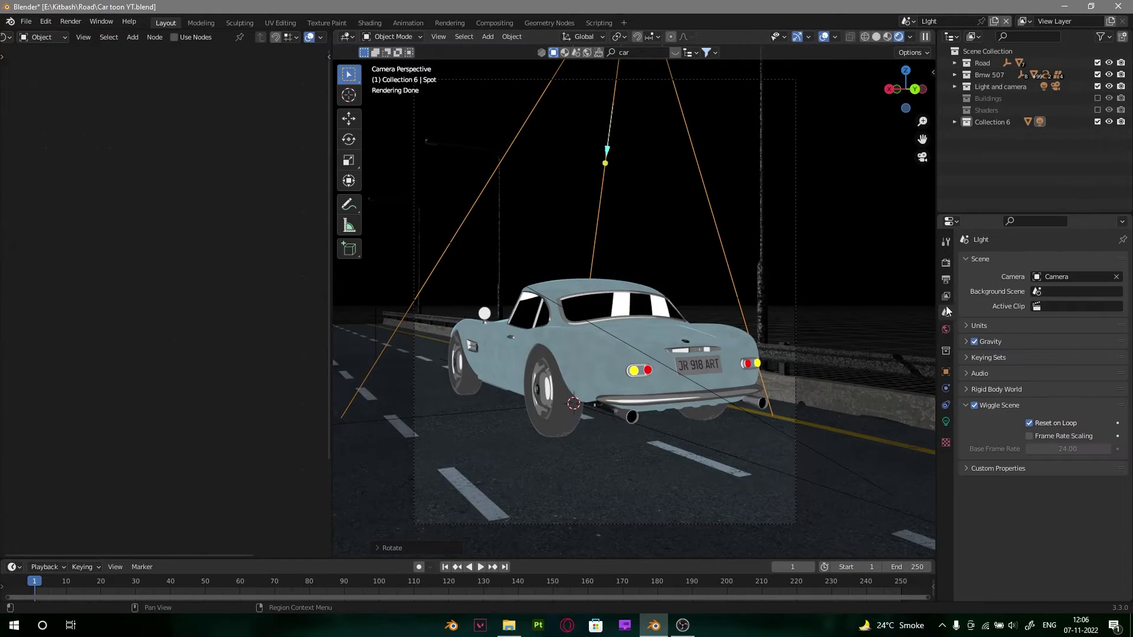
pyautogui.click(944, 296)
pyautogui.click(991, 311)
pyautogui.click(987, 340)
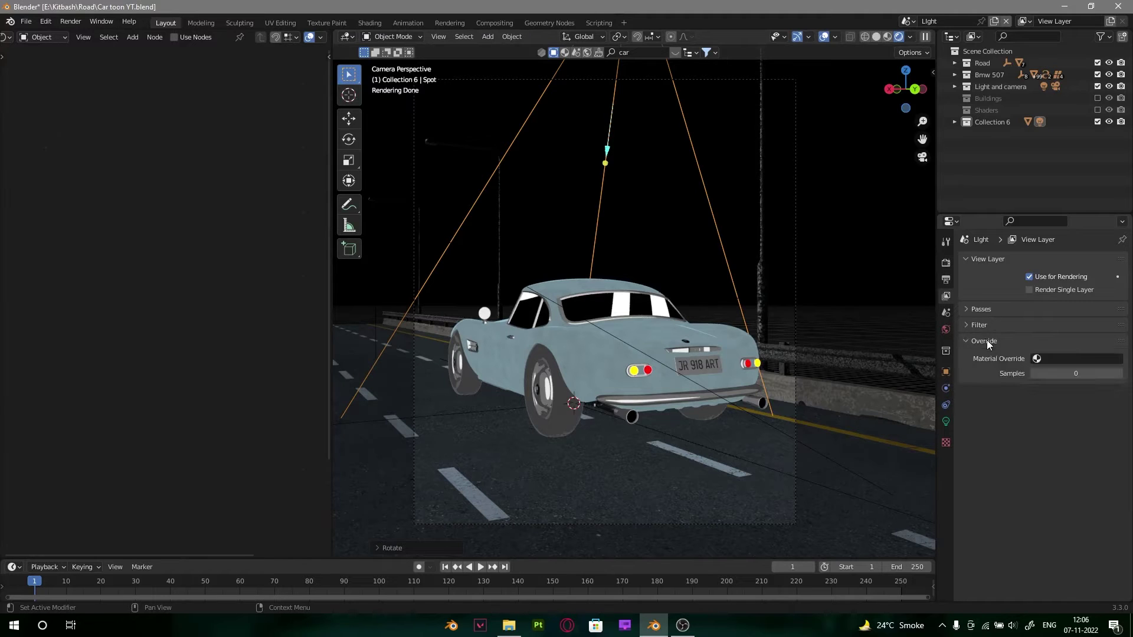
pyautogui.click(1081, 359)
pyautogui.write('base')
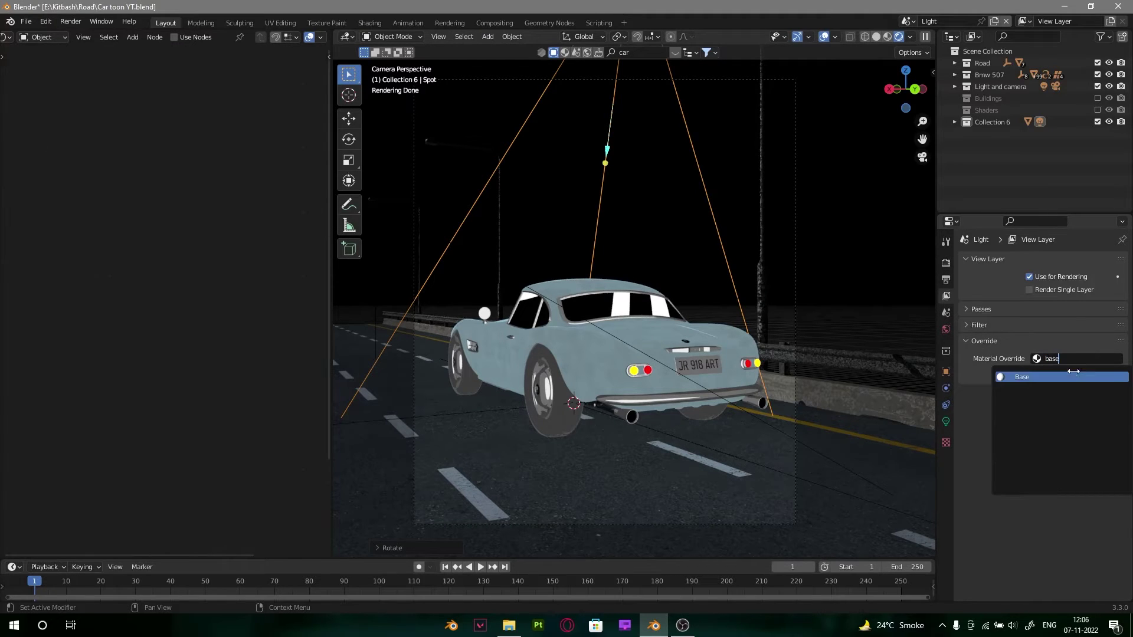
pyautogui.click(1073, 371)
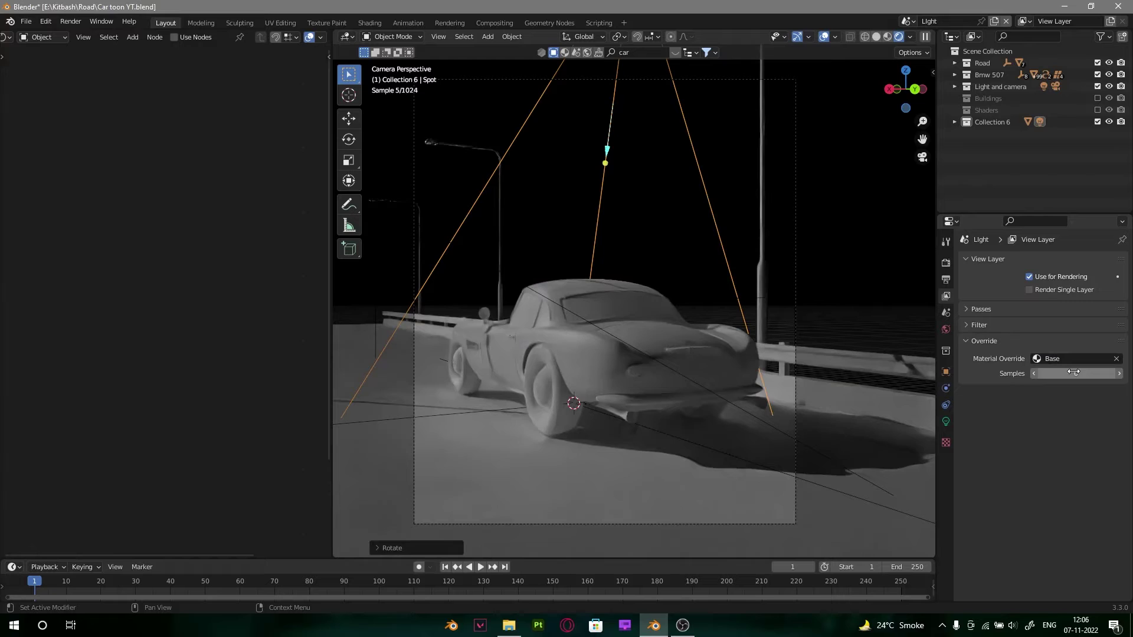
# Step: Hide the Sun light of the Light and camera collection in the viewport
pyautogui.click(671, 320)
pyautogui.keyDown('shift'); pyautogui.moveTo(698, 253); pyautogui.dragTo(699, 267, button='middle'); pyautogui.keyUp('shift')
pyautogui.hotkey('alt', 'shift', 'z')
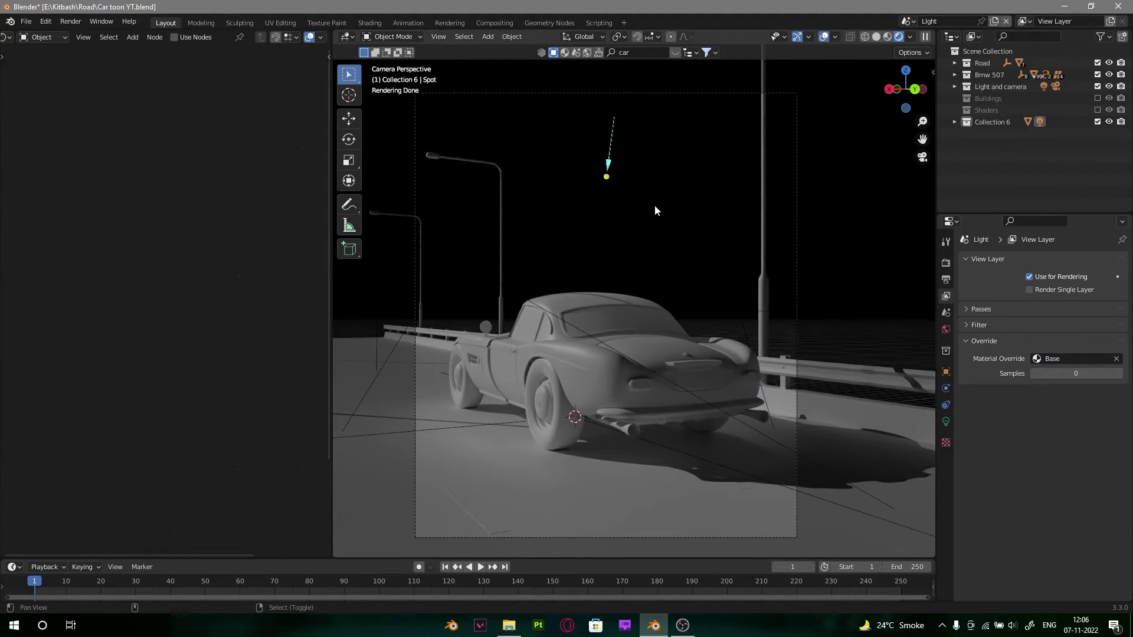
pyautogui.click(441, 286)
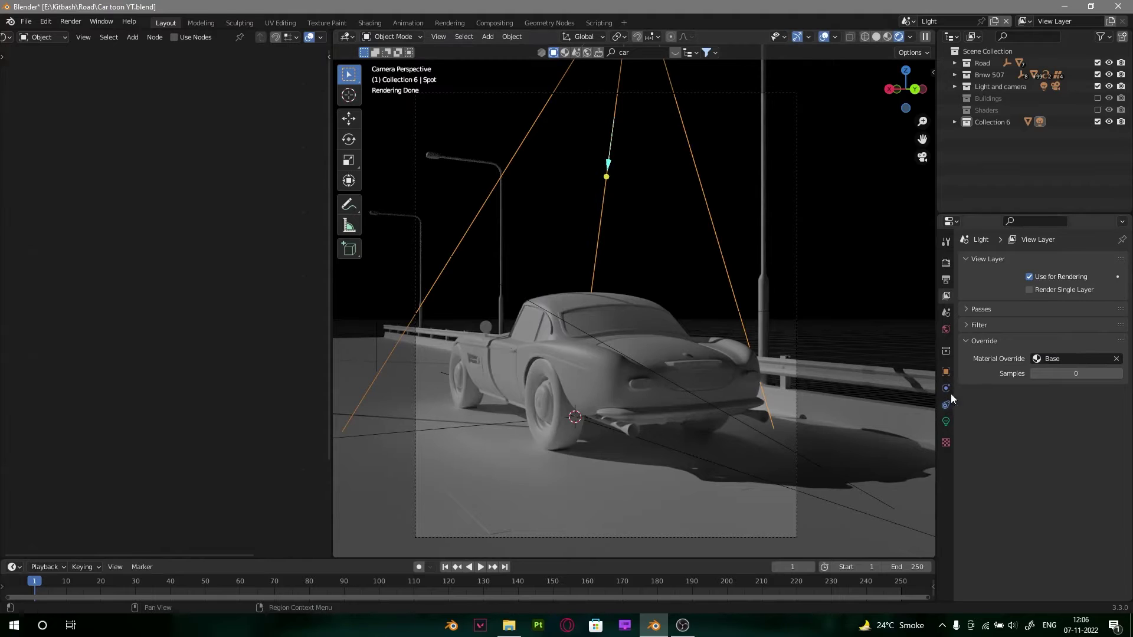
pyautogui.click(947, 330)
pyautogui.click(946, 422)
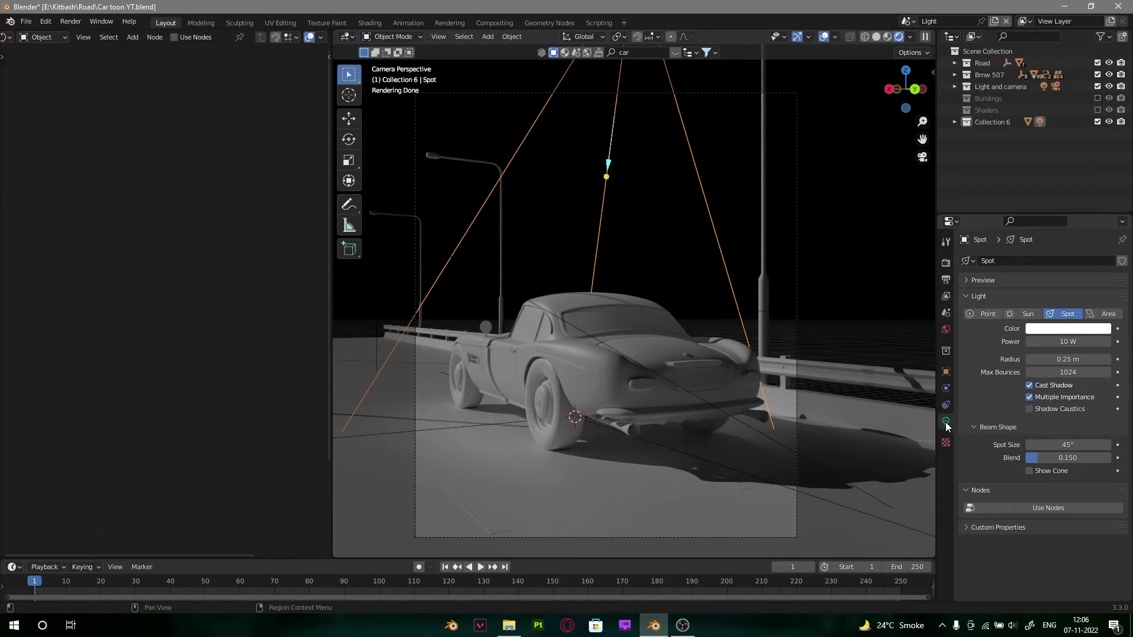
pyautogui.click(953, 87)
pyautogui.click(990, 111)
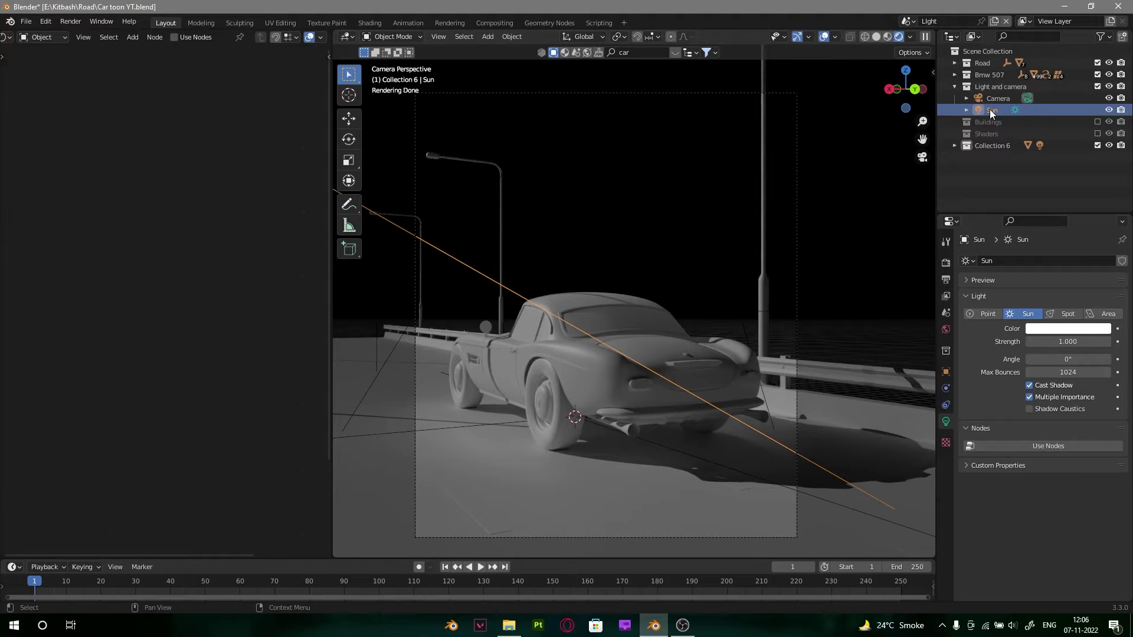
pyautogui.click(1109, 111)
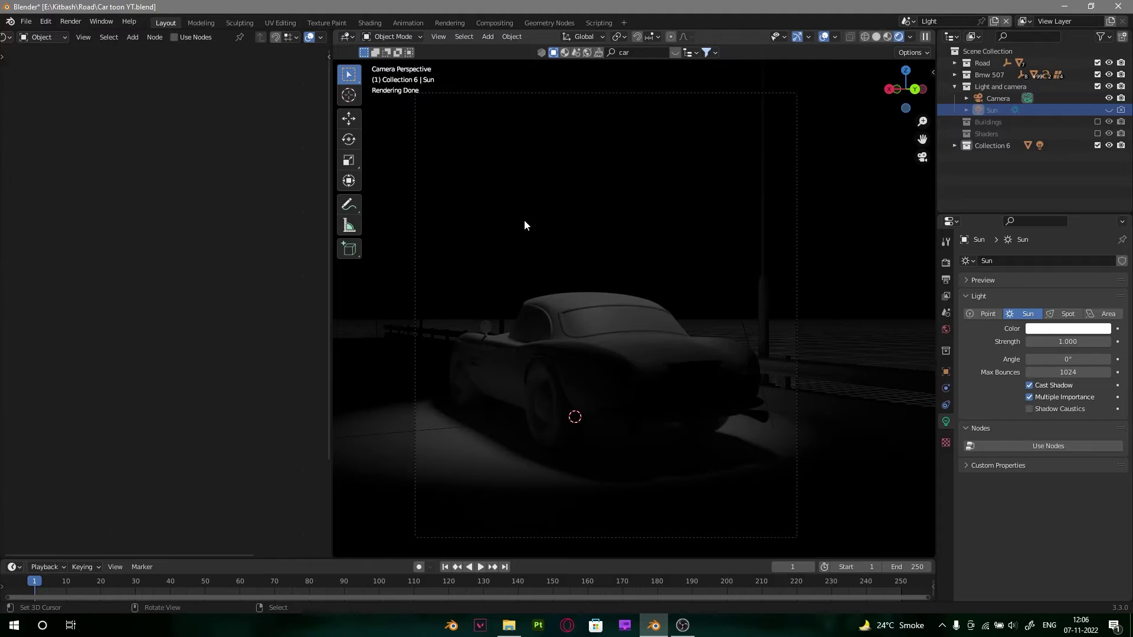
# Step: Set the spot light's power to 100 W
pyautogui.click(954, 146)
pyautogui.click(992, 169)
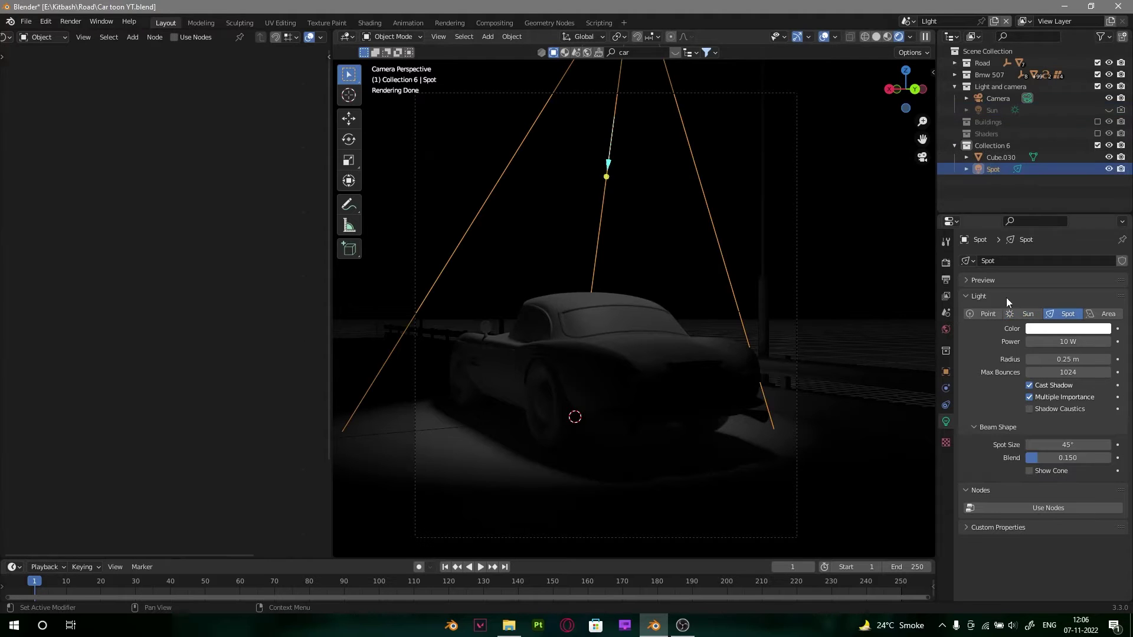
pyautogui.write('500')
pyautogui.press('Return')
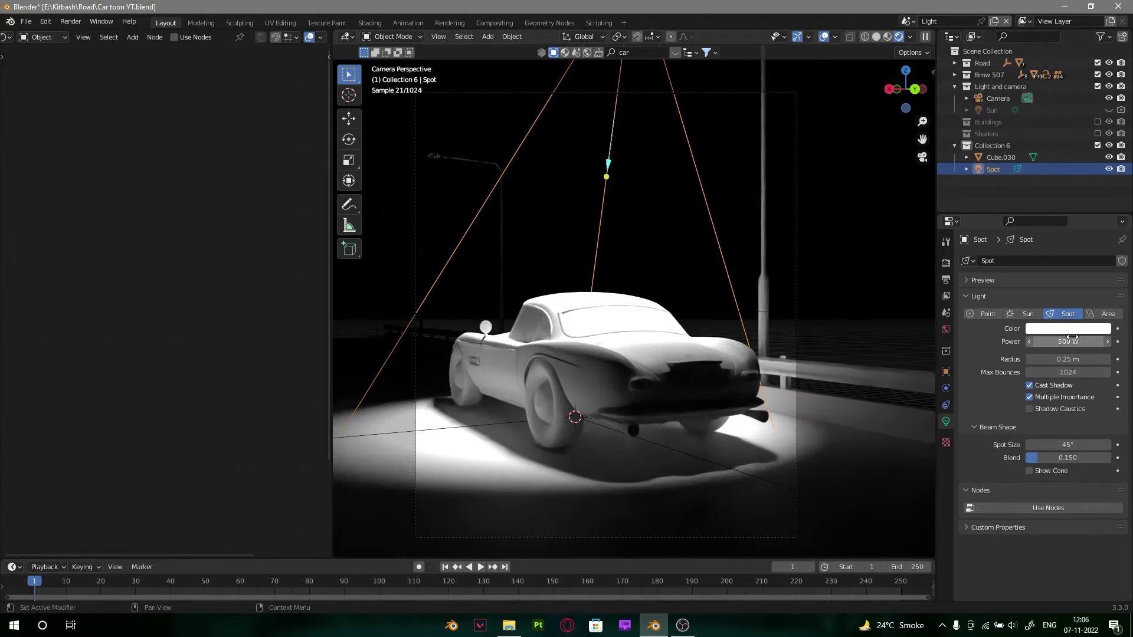
pyautogui.click(1073, 341)
pyautogui.write('200')
pyautogui.press('Return')
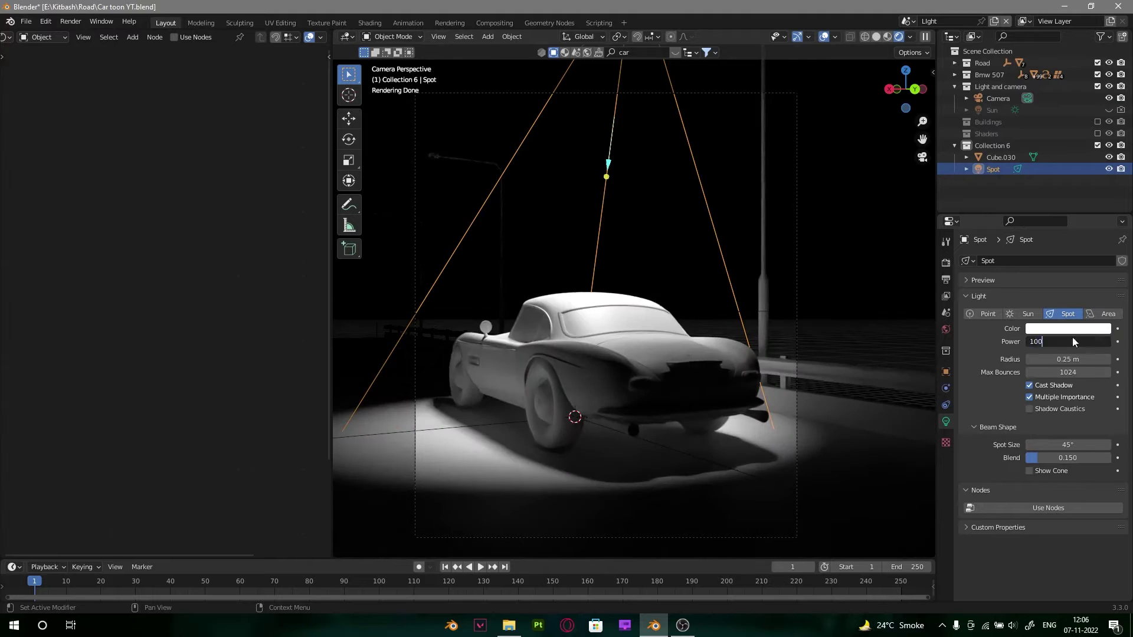
pyautogui.press('Return')
# Step: Change the spot light's color to a light salmon pink and compare the view without overlays
pyautogui.click(1074, 332)
pyautogui.click(1045, 226)
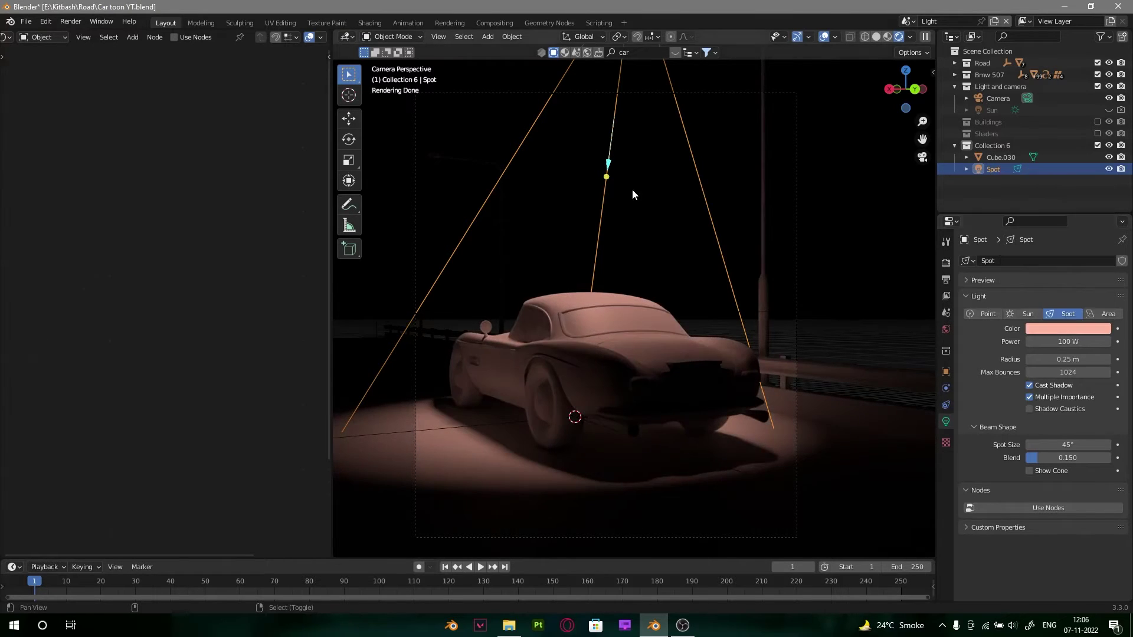
pyautogui.hotkey('shift', 'alt', 'z')
pyautogui.hotkey('shift', 'alt', 'z')
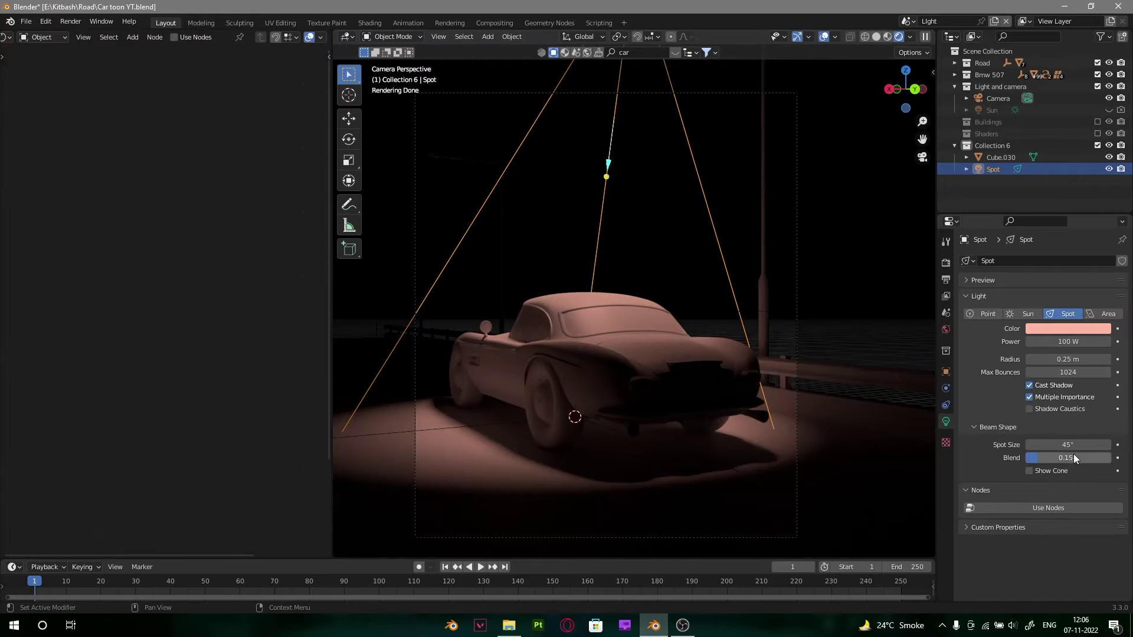
# Step: Sharpen the spot light with blend 0 and radius 0.09 m, and narrow its spot size to about 40.2°
pyautogui.moveTo(1074, 458); pyautogui.dragTo(1025, 458)
pyautogui.moveTo(1085, 359)
pyautogui.mouseDown()
pyautogui.moveTo(1056, 360)
pyautogui.moveTo(1071, 359)
pyautogui.mouseUp()
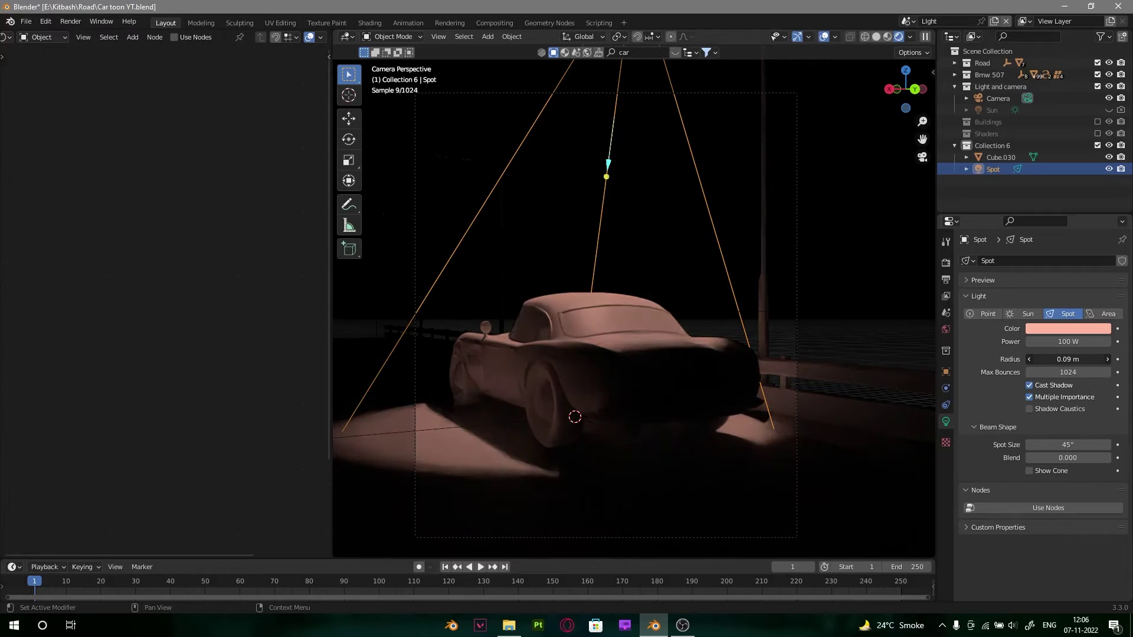
pyautogui.moveTo(611, 169); pyautogui.dragTo(608, 155)
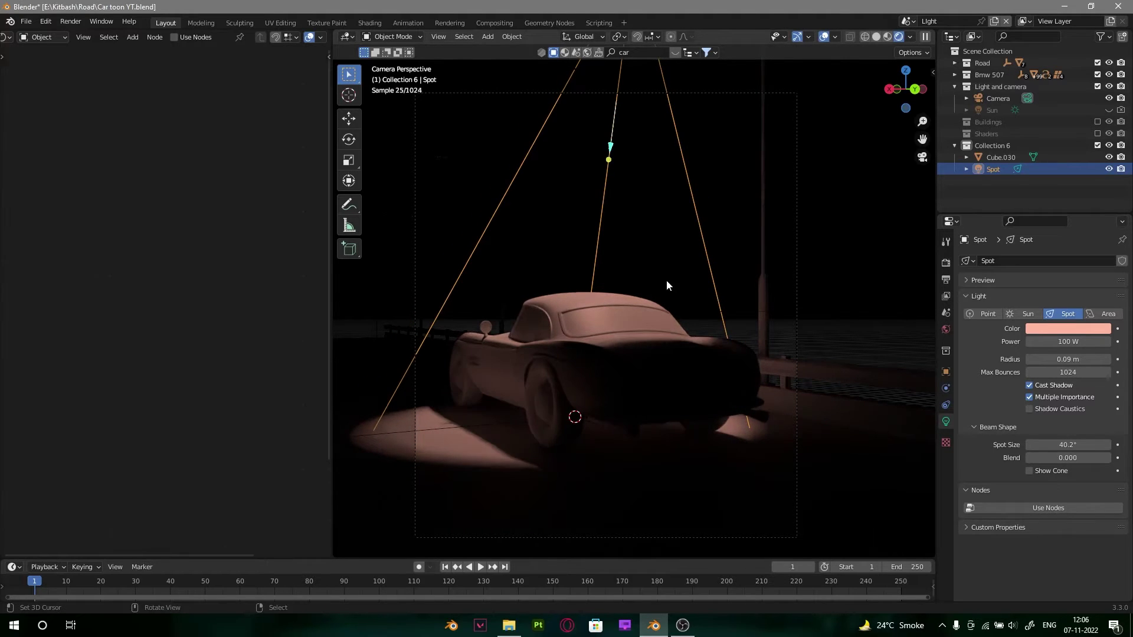
pyautogui.scroll(-1, 714, 163)
# Step: Set the Light scene's maximum render samples to 100
pyautogui.click(947, 279)
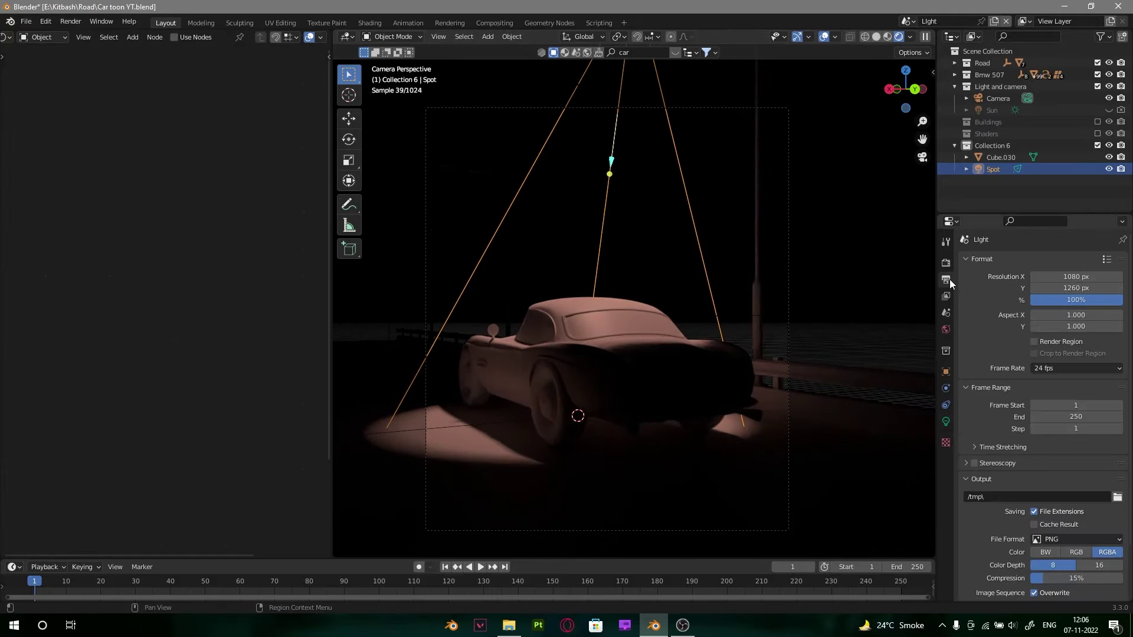
pyautogui.click(947, 291)
pyautogui.click(946, 280)
pyautogui.scroll(-1, 1037, 422)
pyautogui.scroll(-1, 1041, 407)
pyautogui.click(947, 261)
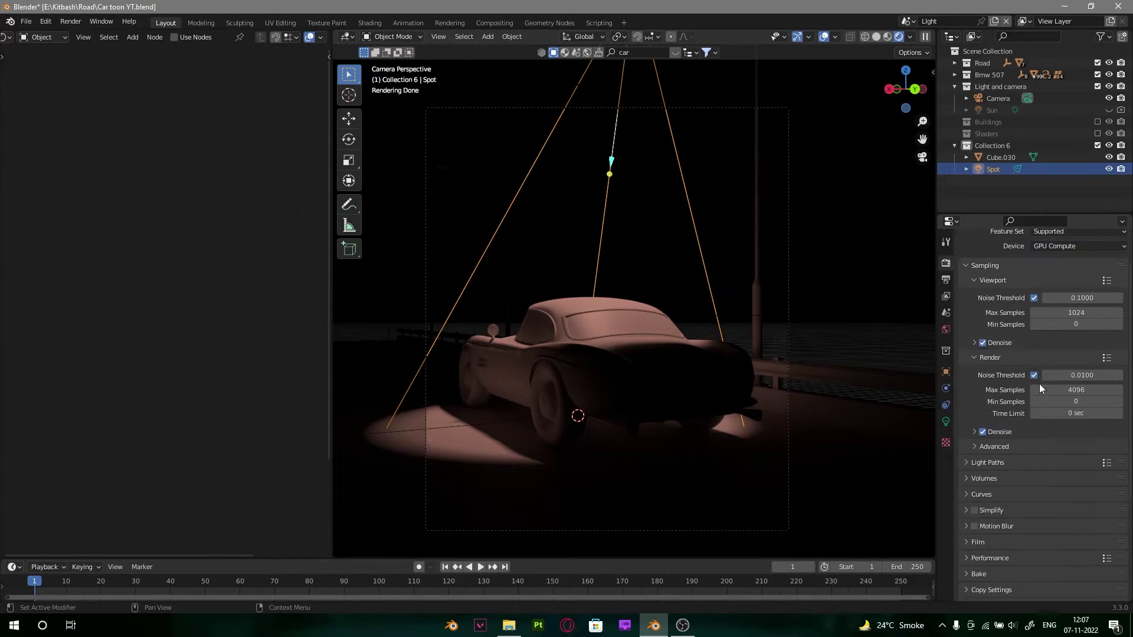
pyautogui.doubleClick(1072, 389)
pyautogui.write('100')
pyautogui.press('Return')
# Step: Switch the viewport to solid shading and save the file
pyautogui.keyDown('shift'); pyautogui.moveTo(673, 174); pyautogui.dragTo(691, 148, button='middle'); pyautogui.keyUp('shift')
pyautogui.press('z')
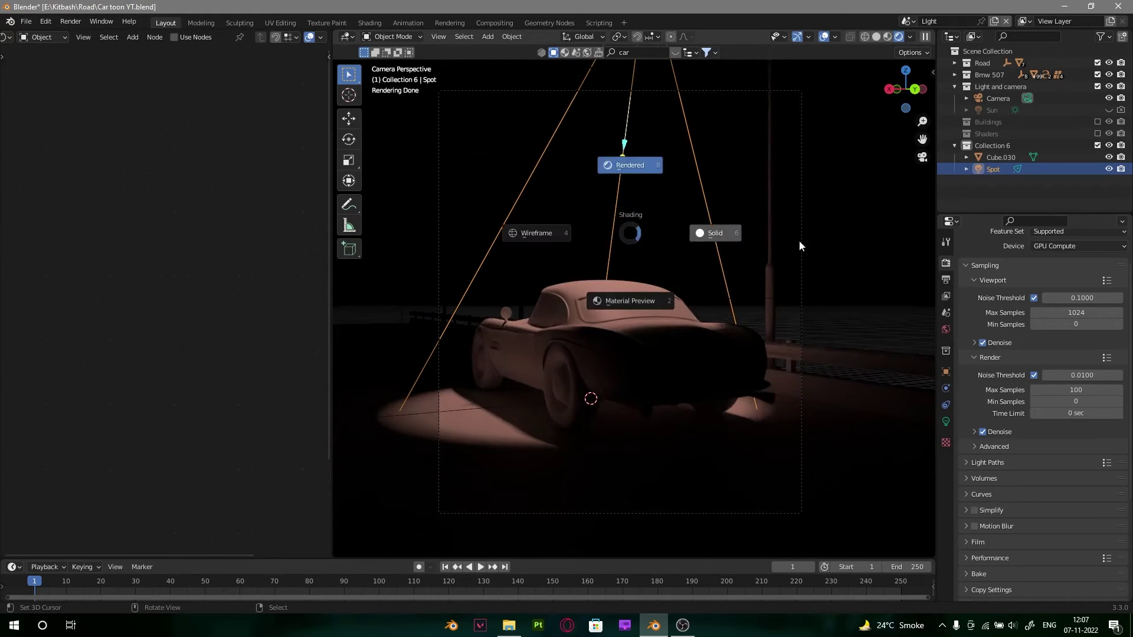
pyautogui.click(799, 241)
pyautogui.hotkey('ctrl', 's')
# Step: Check the Sun light's render visibility in the original scene and return to the Light scene
pyautogui.click(909, 23)
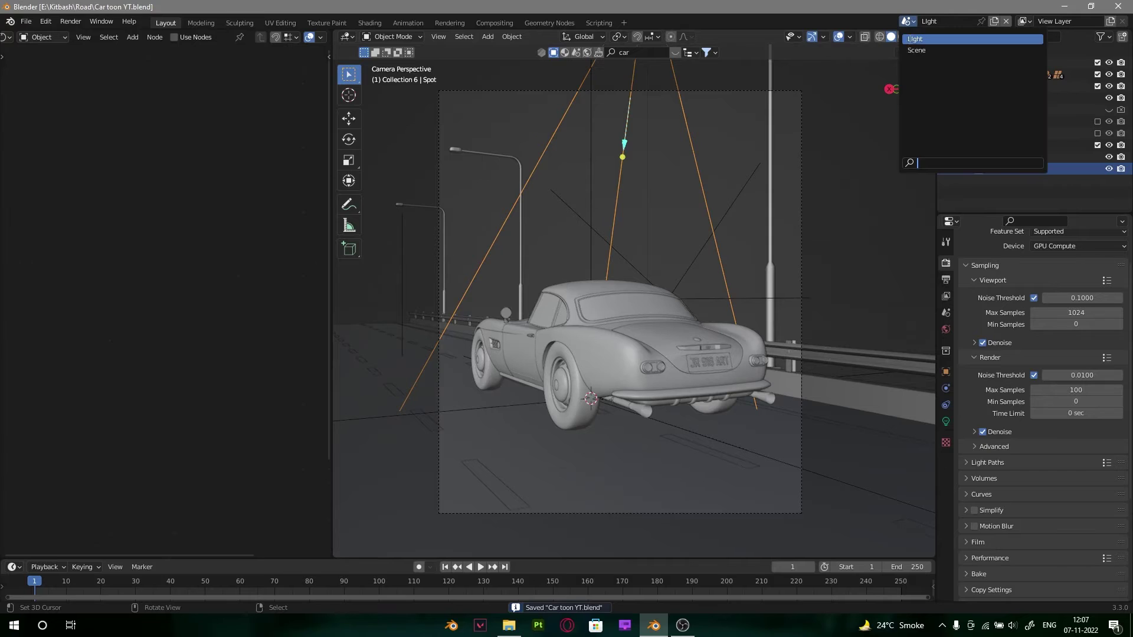
pyautogui.click(911, 52)
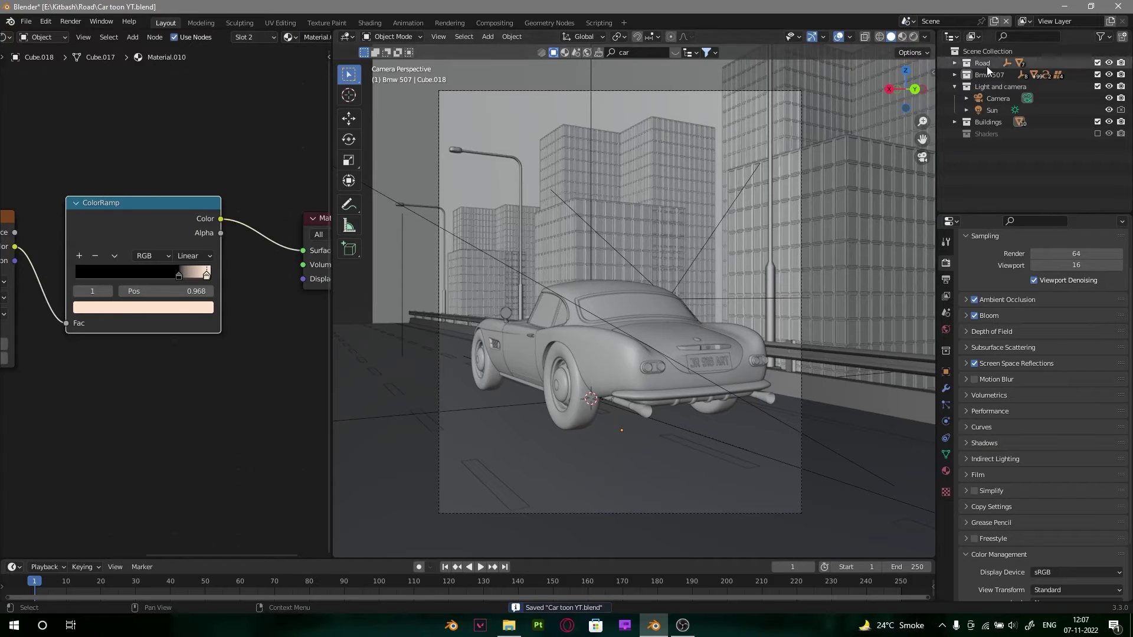
pyautogui.click(1121, 111)
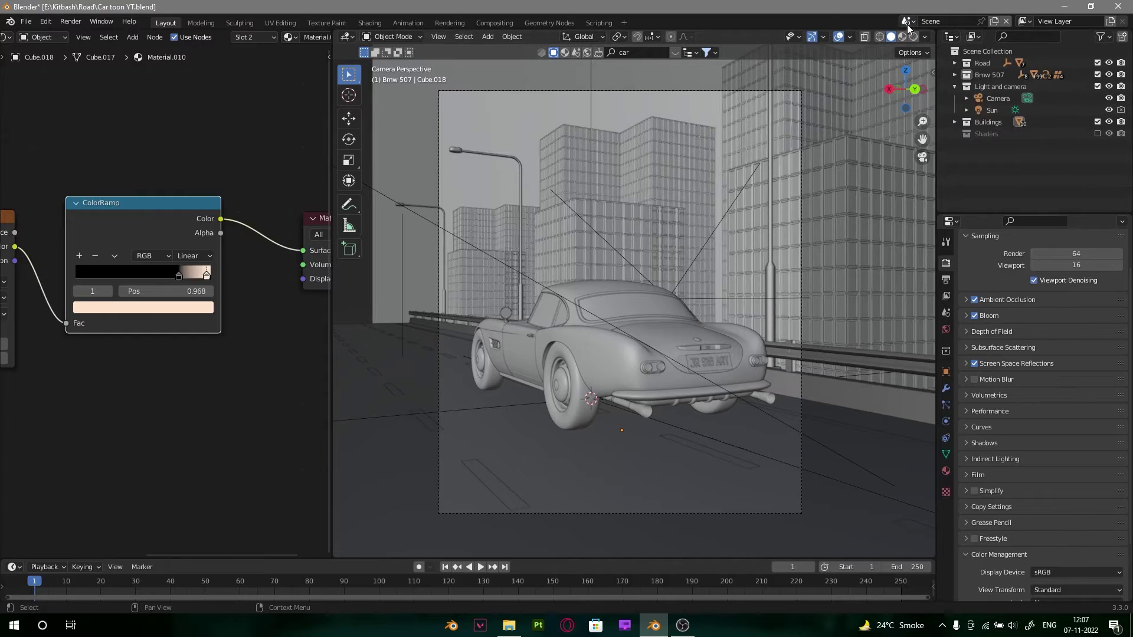
pyautogui.click(908, 23)
pyautogui.click(930, 34)
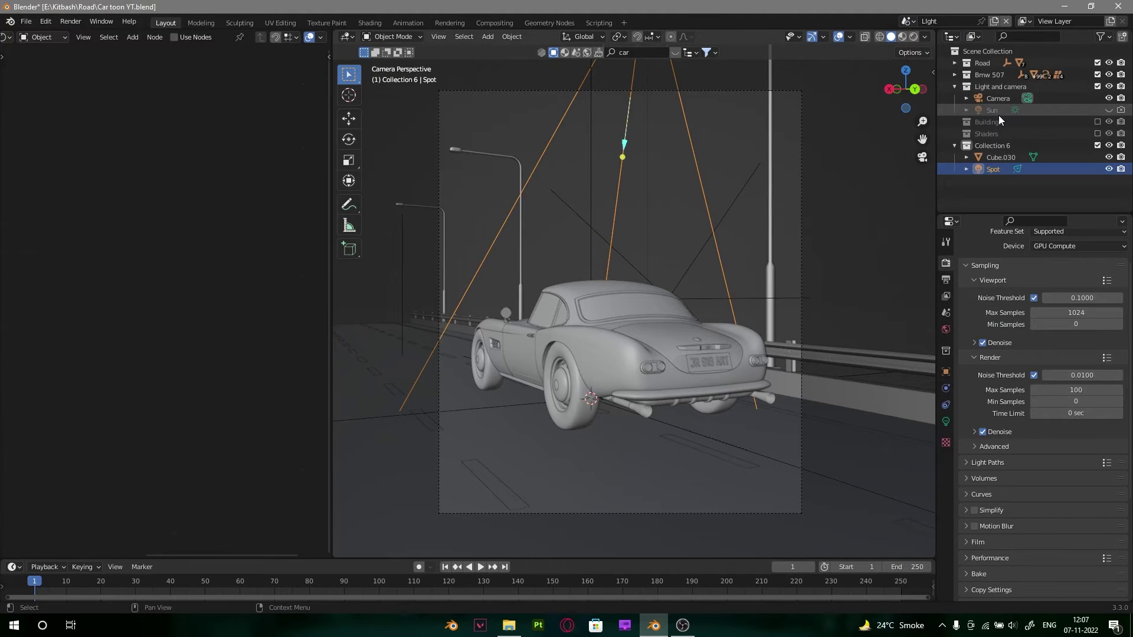
# Step: Create a new collection nested inside the Light and camera collection
pyautogui.click(1012, 87)
pyautogui.rightClick(1013, 87)
pyautogui.click(1012, 86)
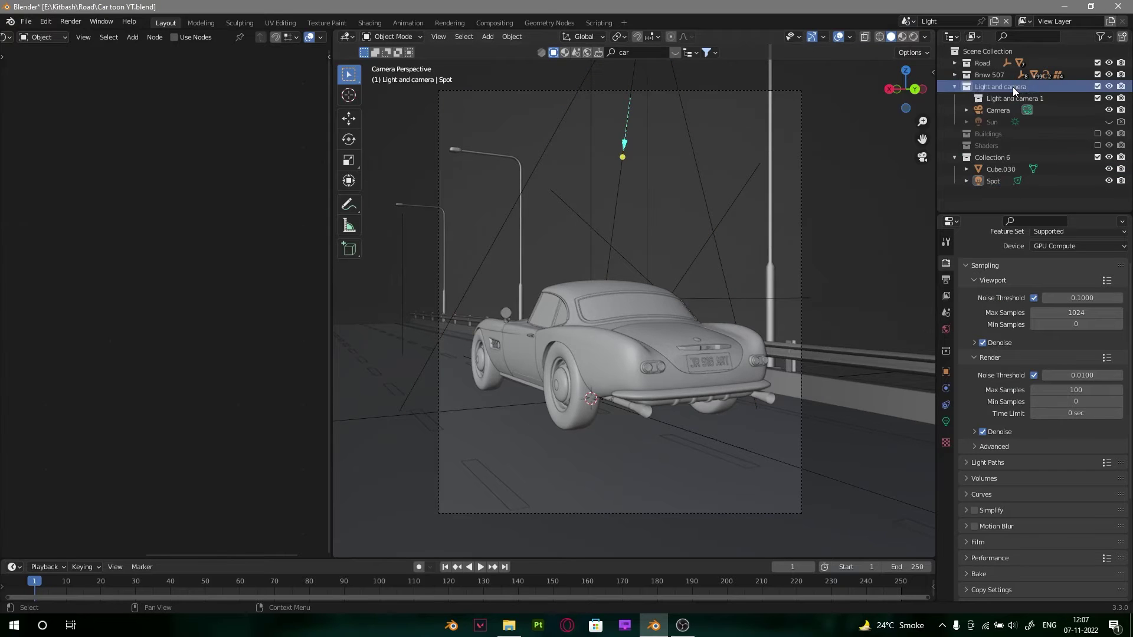
# Step: Move the Sun light into the nested collection and exclude that collection from the Light scene's view layer
pyautogui.moveTo(1002, 122); pyautogui.dragTo(1014, 100)
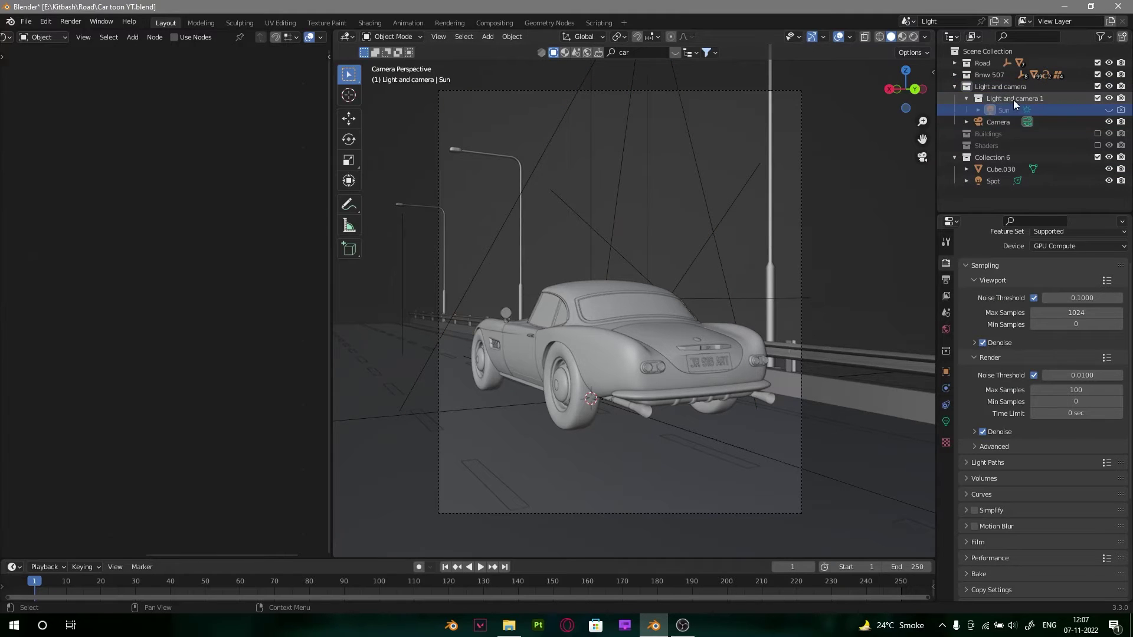
pyautogui.click(966, 98)
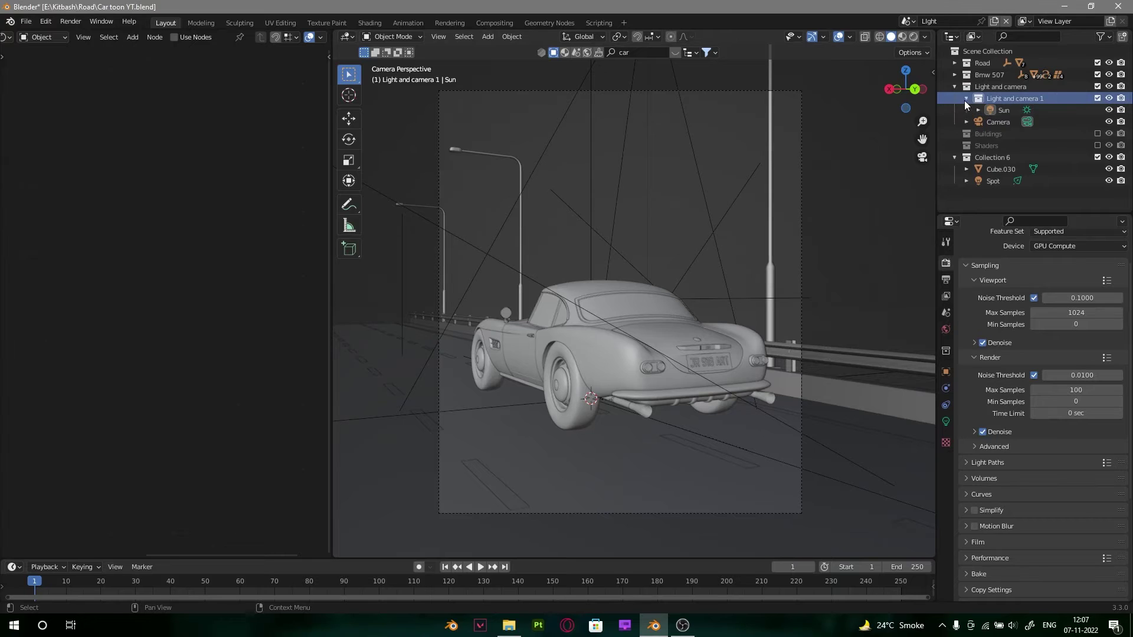
pyautogui.click(1094, 98)
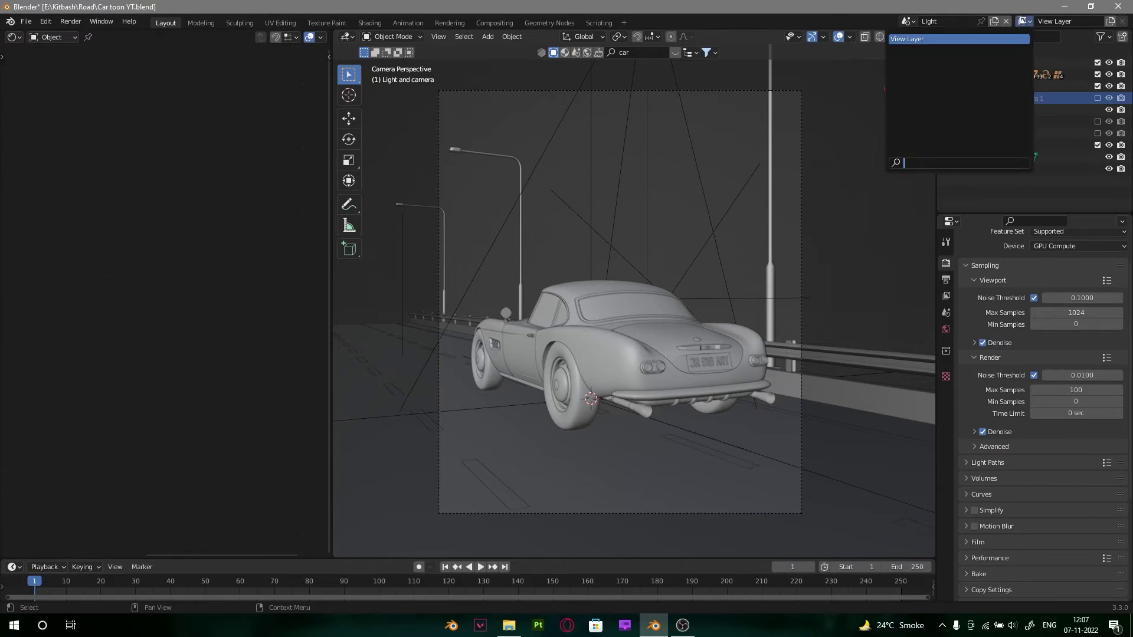
# Step: Switch to the original scene, select every object in the Bmw 507 collection and isolate them in local view
pyautogui.click(909, 23)
pyautogui.click(932, 47)
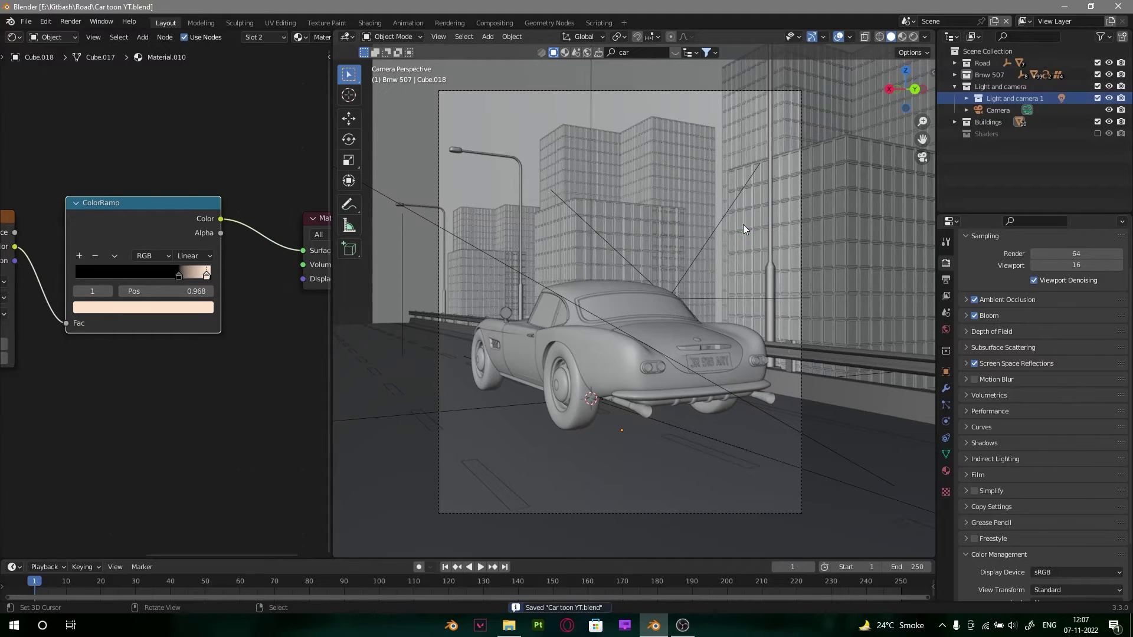
pyautogui.click(605, 351)
pyautogui.rightClick(977, 73)
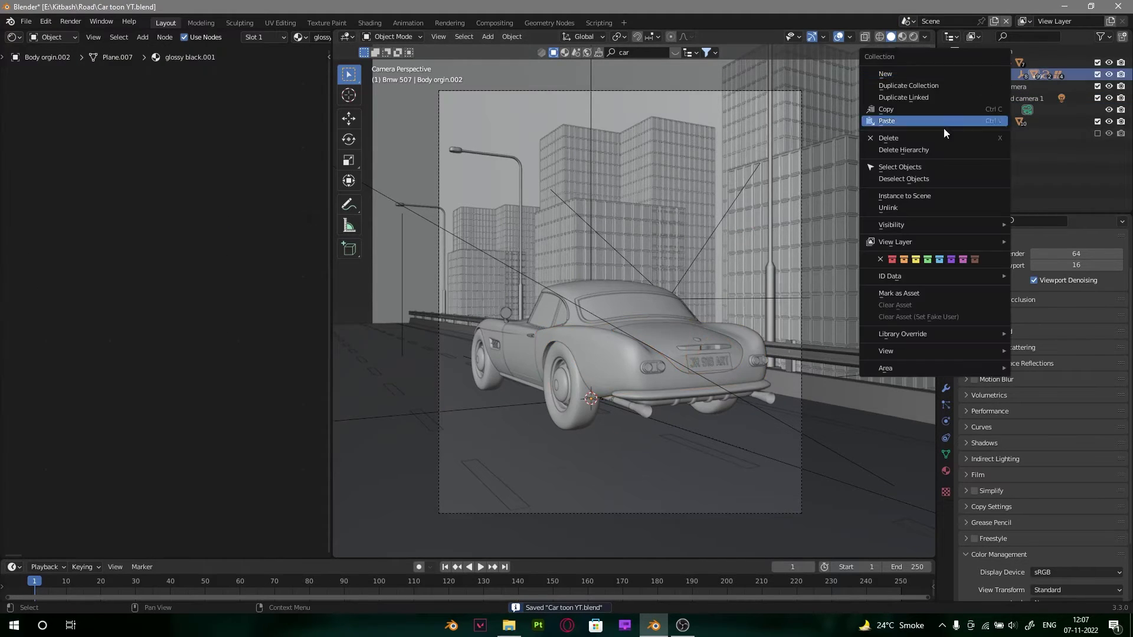
pyautogui.click(925, 167)
pyautogui.press('KP_Divide')
pyautogui.moveTo(679, 184); pyautogui.dragTo(703, 273, button='middle')
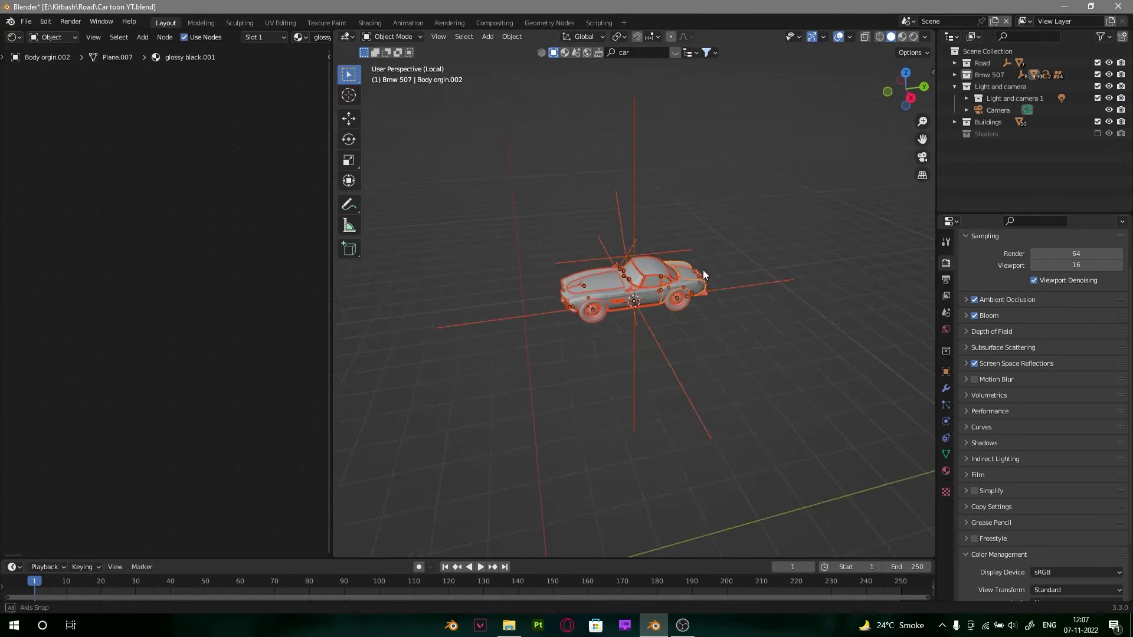
pyautogui.scroll(6, 734, 245)
pyautogui.hotkey('alt', 'a')
pyautogui.scroll(-1, 643, 231)
pyautogui.keyDown('shift'); pyautogui.moveTo(597, 263); pyautogui.dragTo(625, 295, button='middle'); pyautogui.keyUp('shift')
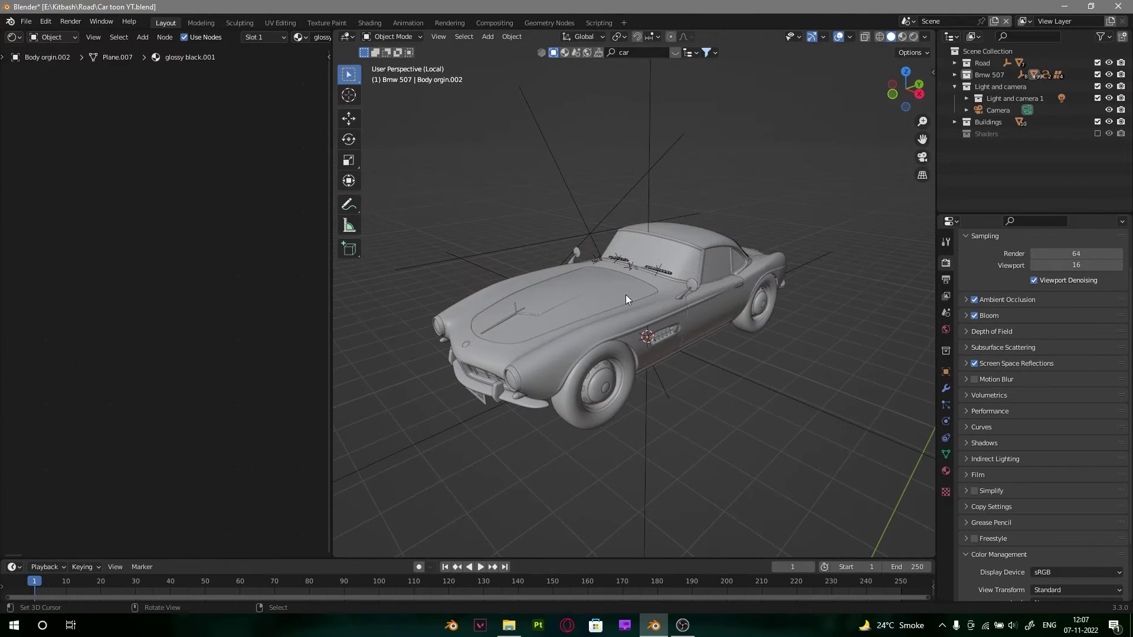
# Step: Put all the car parts into Edit Mode together, using edge selection with nothing selected
pyautogui.click(593, 306)
pyautogui.press('a')
pyautogui.press('Tab')
pyautogui.press('a')
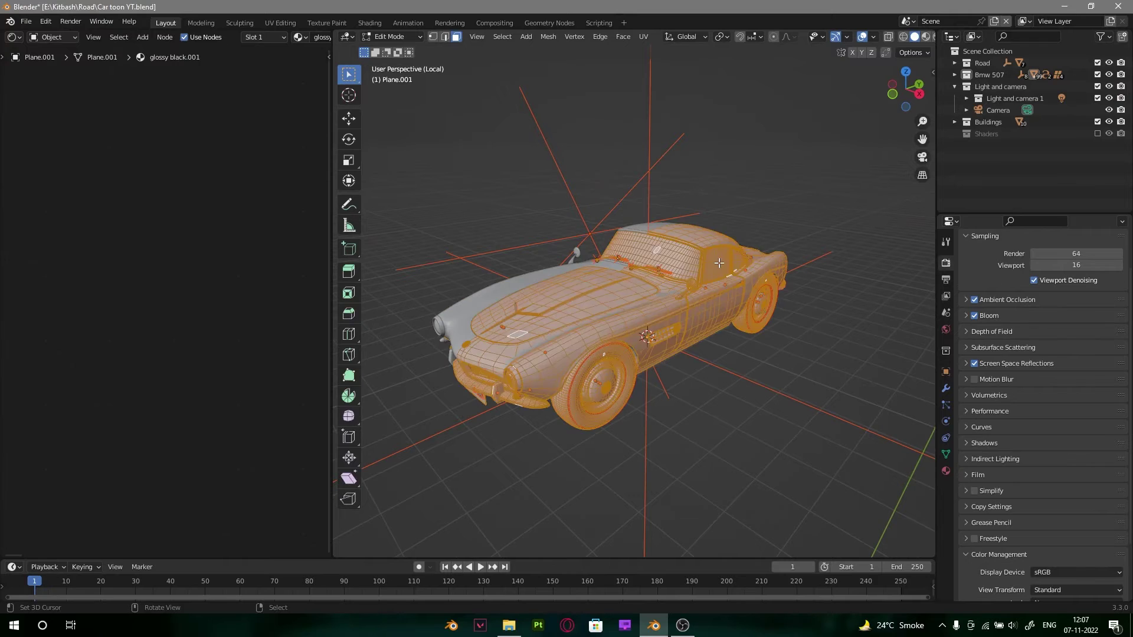
pyautogui.hotkey('alt', 'a')
pyautogui.press('2')
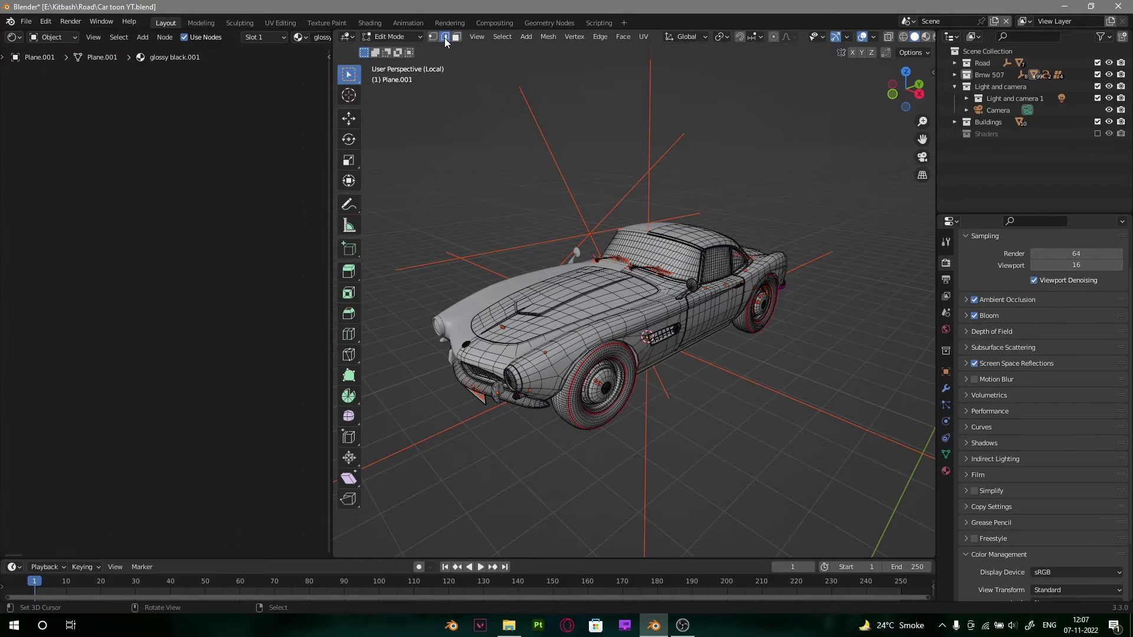
# Step: Select the sharp edges across the car and mark them as Freestyle edges
pyautogui.click(497, 40)
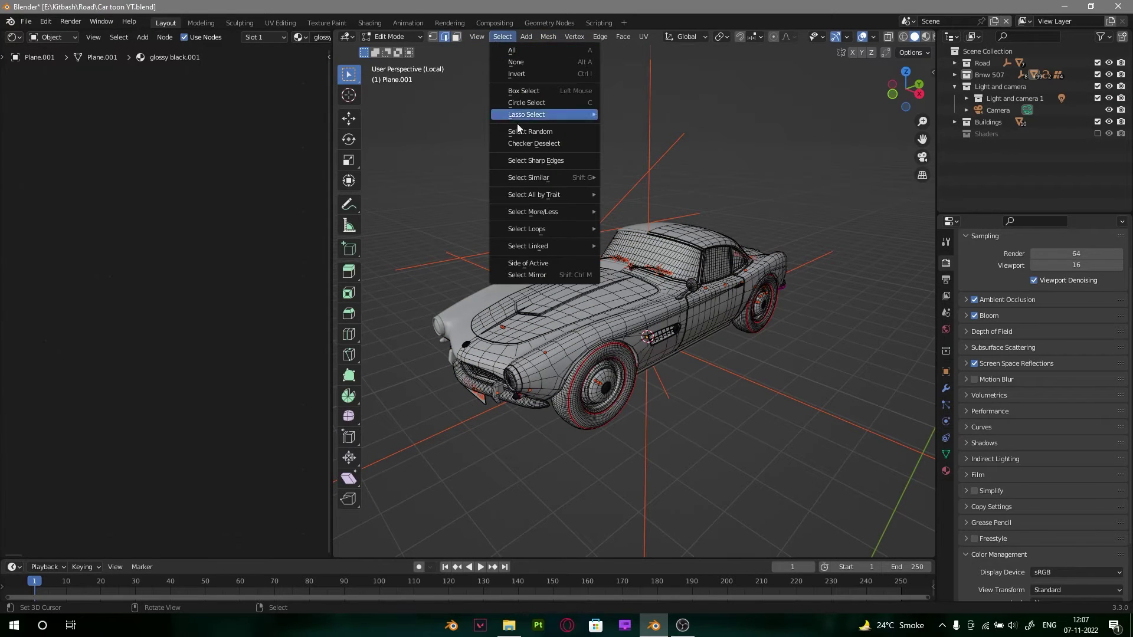
pyautogui.click(538, 160)
pyautogui.moveTo(585, 290); pyautogui.dragTo(691, 321, button='middle')
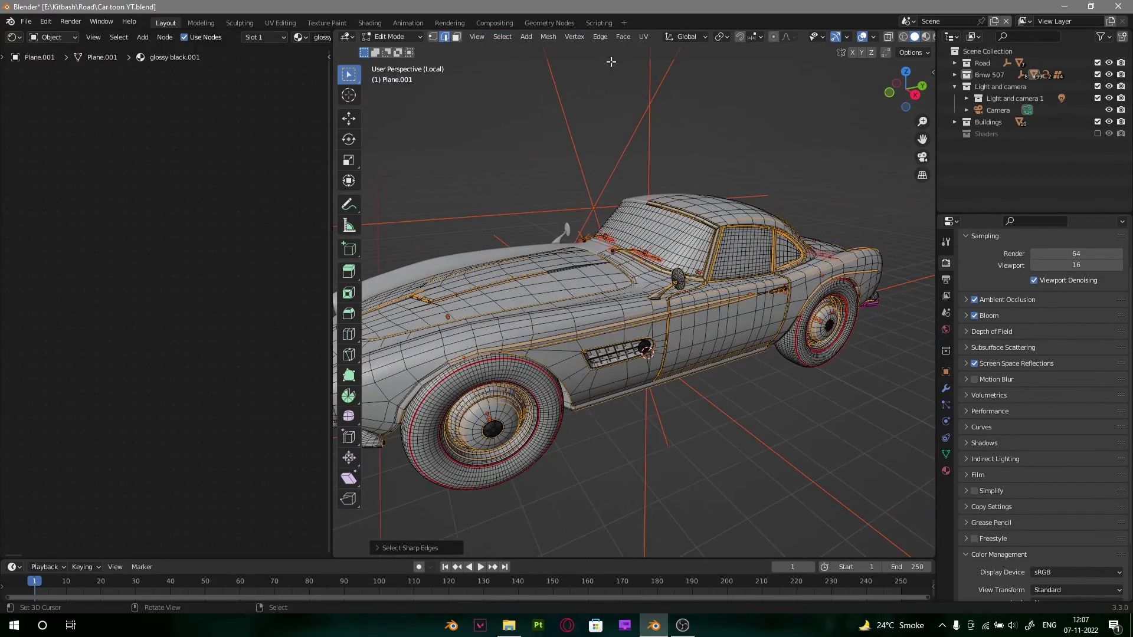
pyautogui.click(600, 37)
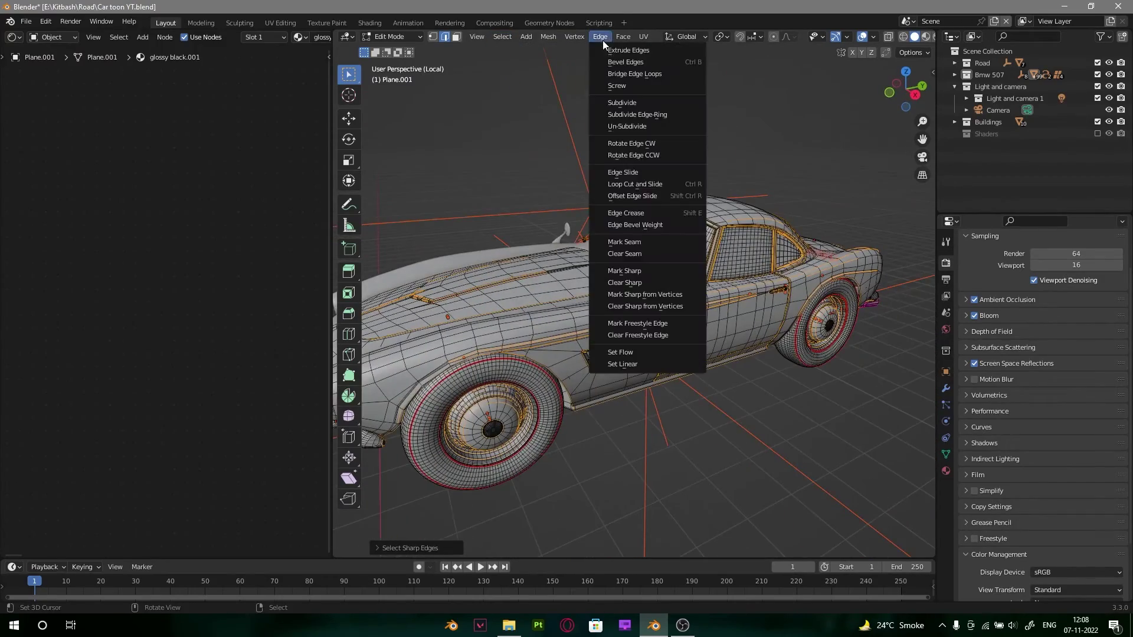
pyautogui.click(677, 323)
pyautogui.moveTo(649, 307); pyautogui.dragTo(689, 292, button='middle')
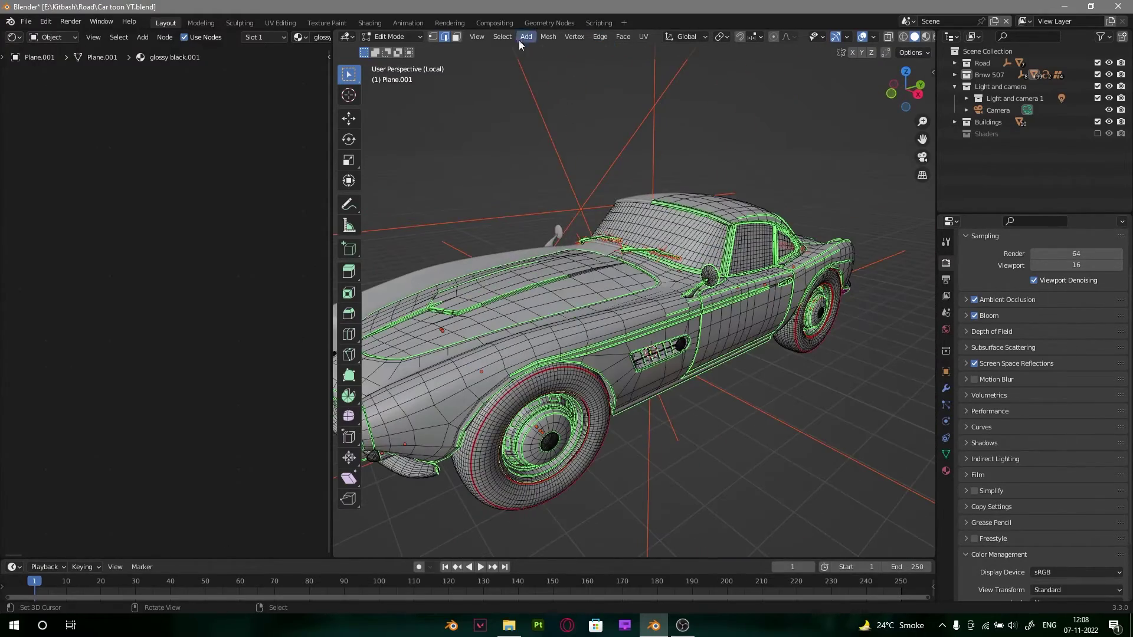
# Step: Randomly select edges of the car at a ratio of 0.1 and mark them as Freestyle edges
pyautogui.click(499, 38)
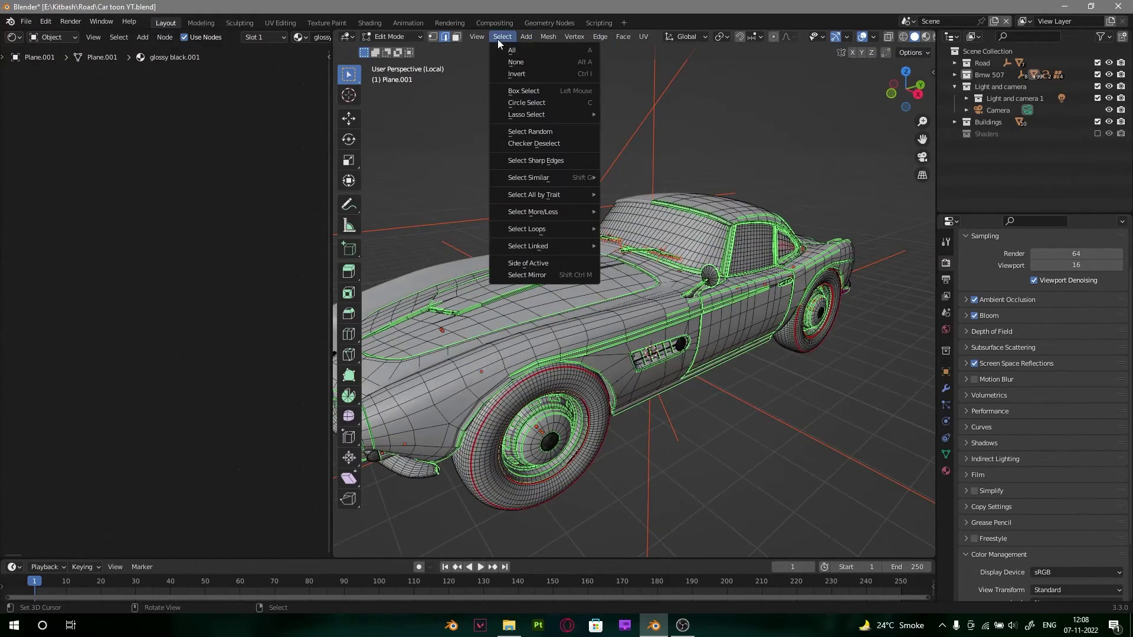
pyautogui.click(555, 131)
pyautogui.click(412, 548)
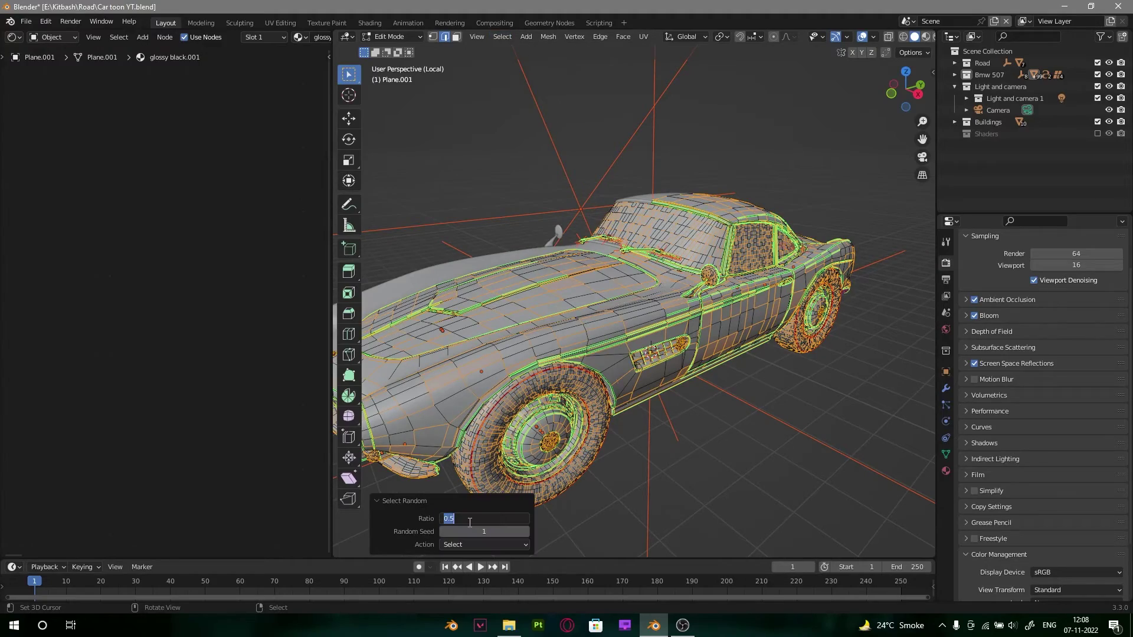
pyautogui.press('Return')
pyautogui.moveTo(779, 387); pyautogui.dragTo(648, 385, button='middle')
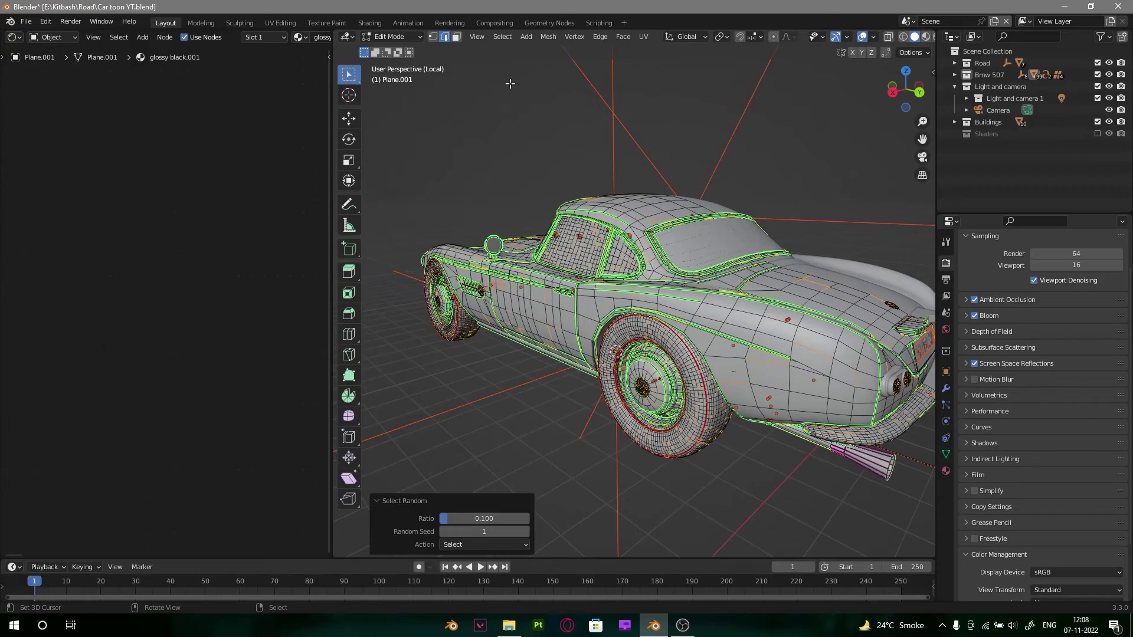
pyautogui.click(599, 37)
pyautogui.click(647, 322)
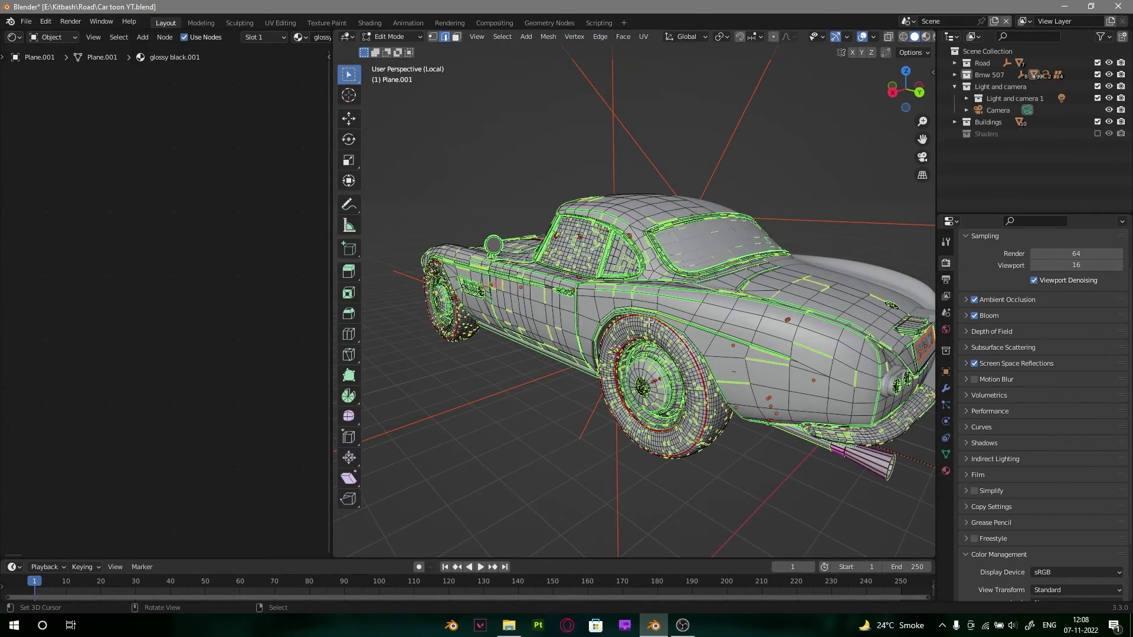
pyautogui.moveTo(635, 310); pyautogui.dragTo(752, 235, button='middle')
# Step: Return to Object Mode with nothing selected, show the full scene through the camera and save the file
pyautogui.press('Tab')
pyautogui.hotkey('alt', 'a')
pyautogui.press('q')
pyautogui.click(728, 225)
pyautogui.hotkey('ctrl', 's')
pyautogui.scroll(1, 767, 259)
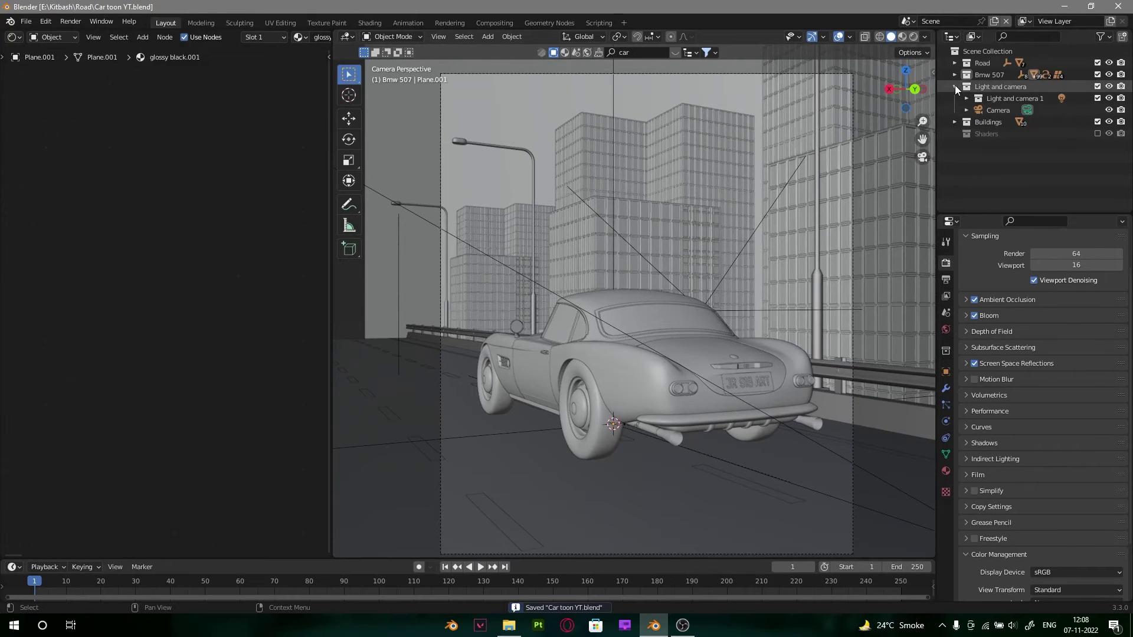
# Step: Collapse the Light and camera collection and enable Freestyle rendering with an absolute line thickness of 0.4 px
pyautogui.click(954, 87)
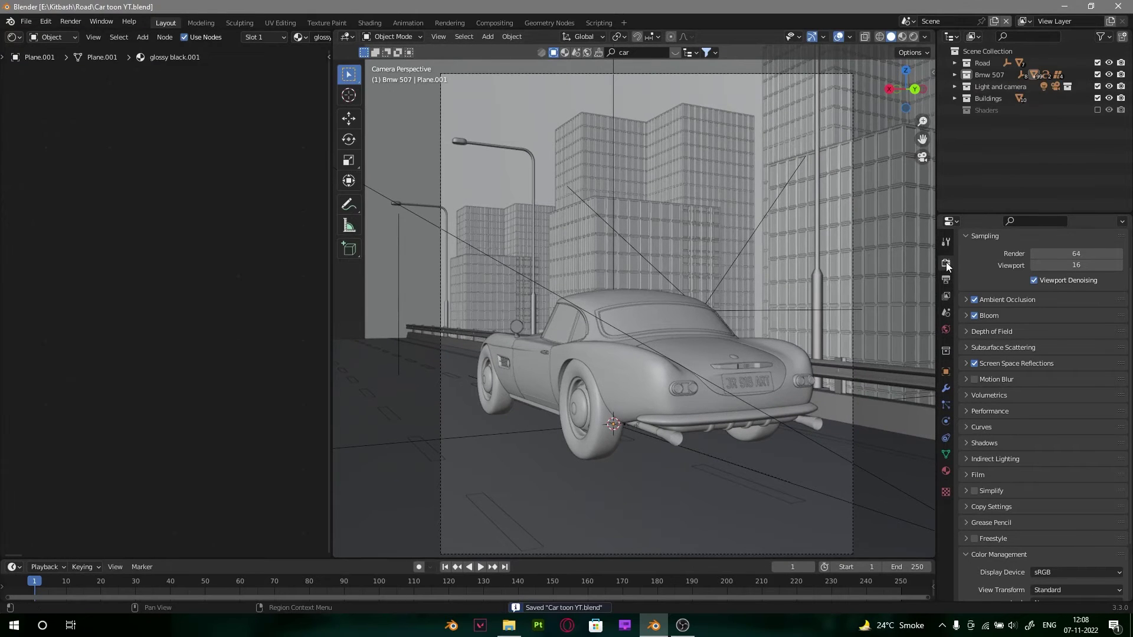
pyautogui.moveTo(1027, 470); pyautogui.dragTo(1027, 398, button='middle')
pyautogui.click(974, 466)
pyautogui.click(967, 466)
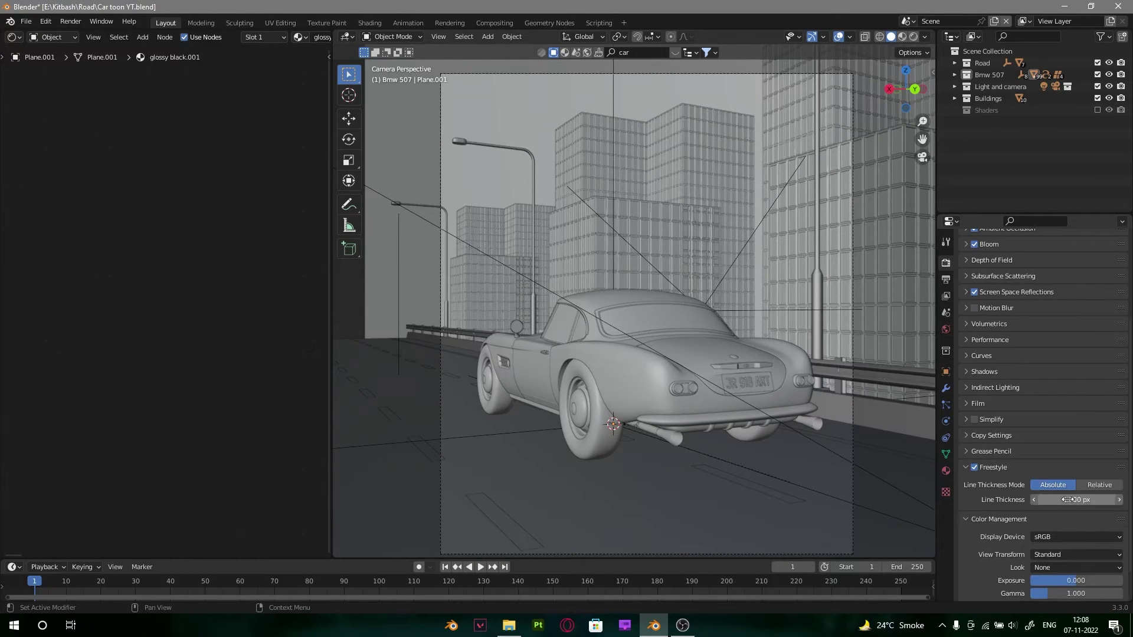
pyautogui.write('0.4')
pyautogui.press('Return')
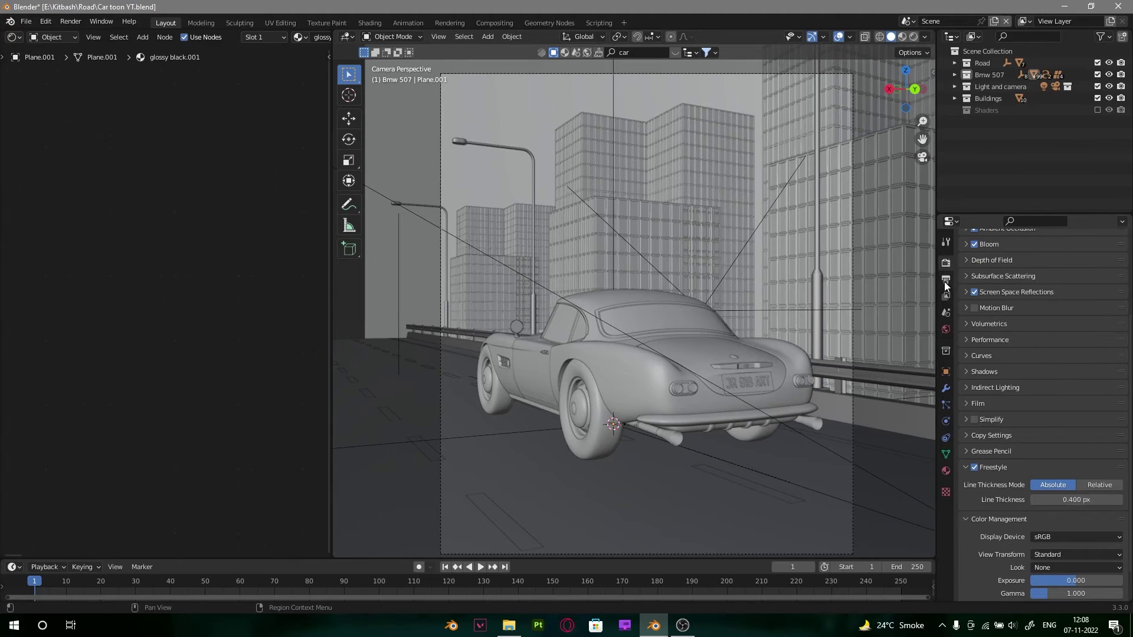
# Step: Enable Face Smoothness in the view layer's Freestyle edge detection and review the line set's edge types
pyautogui.click(944, 282)
pyautogui.click(945, 295)
pyautogui.click(983, 244)
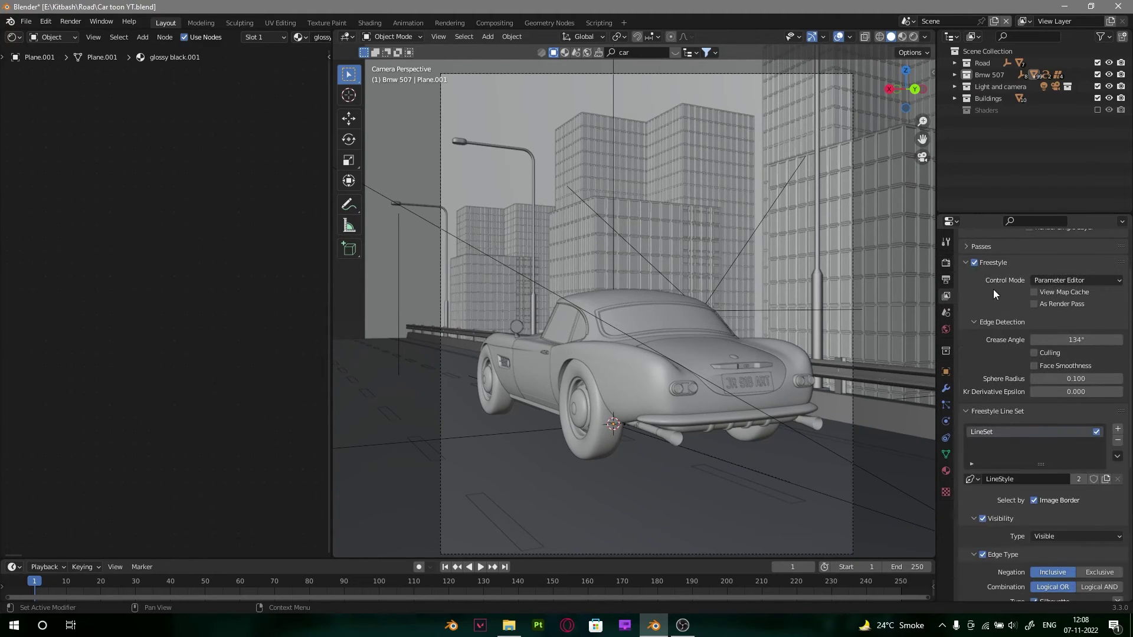
pyautogui.scroll(-1, 1028, 400)
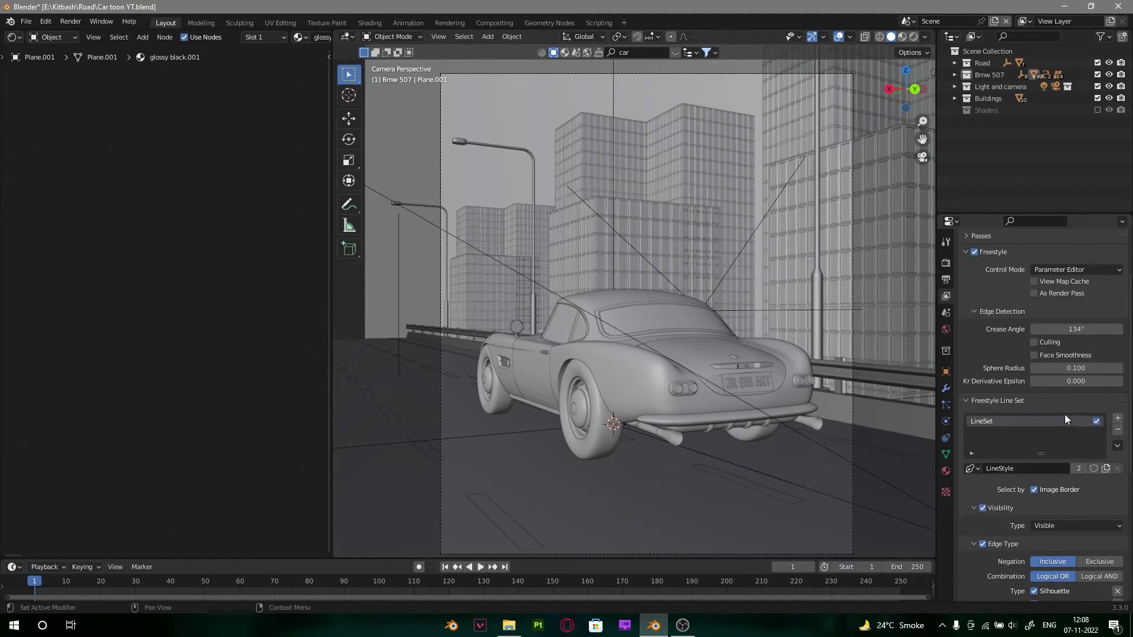
pyautogui.scroll(-8, 1065, 414)
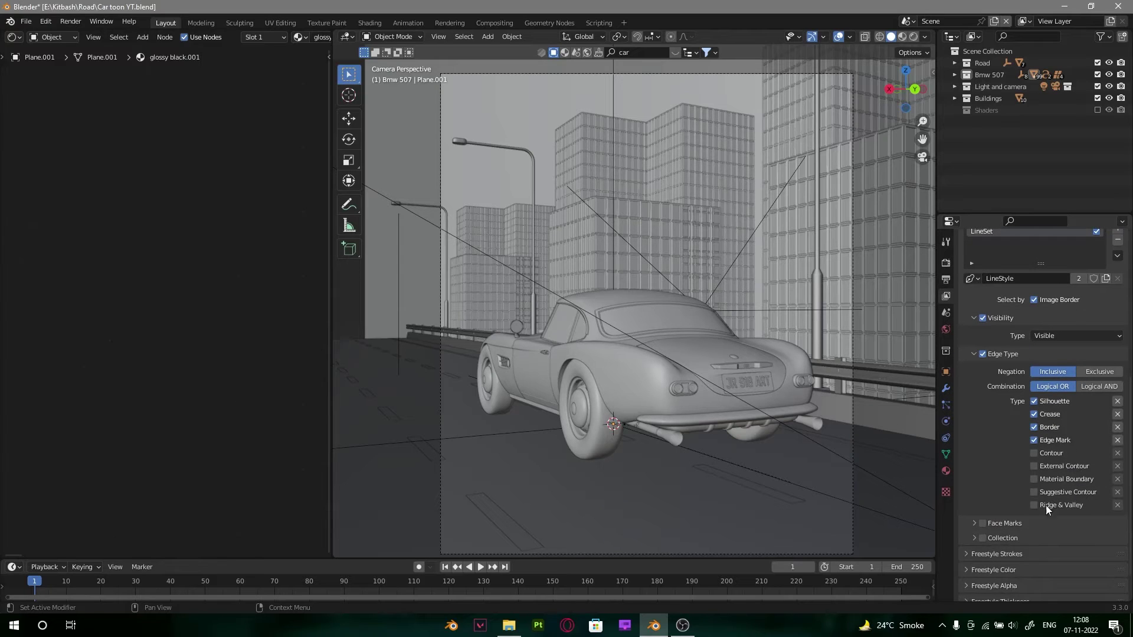
pyautogui.scroll(11, 1022, 407)
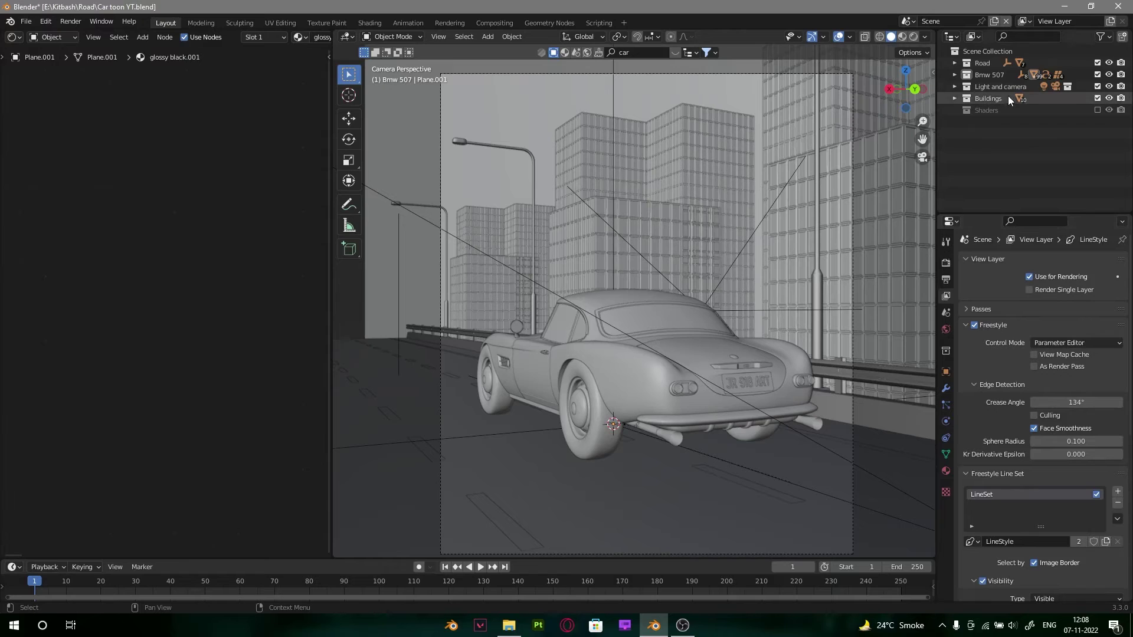
# Step: Add a new view layer to the scene and switch the viewport to rendered shading
pyautogui.click(1110, 21)
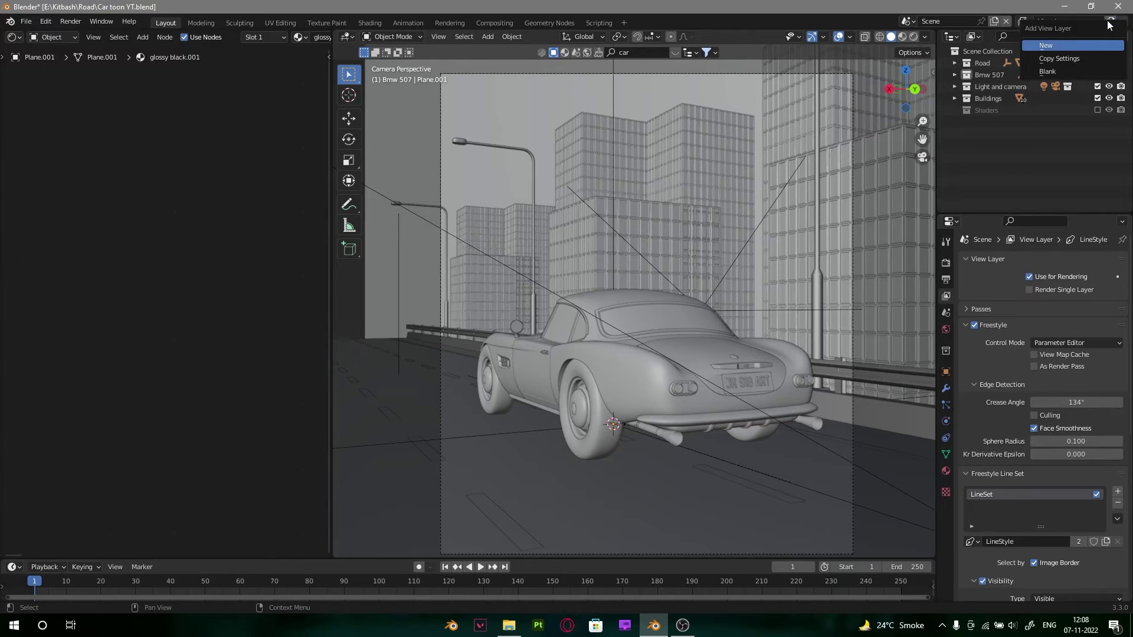
pyautogui.click(1083, 44)
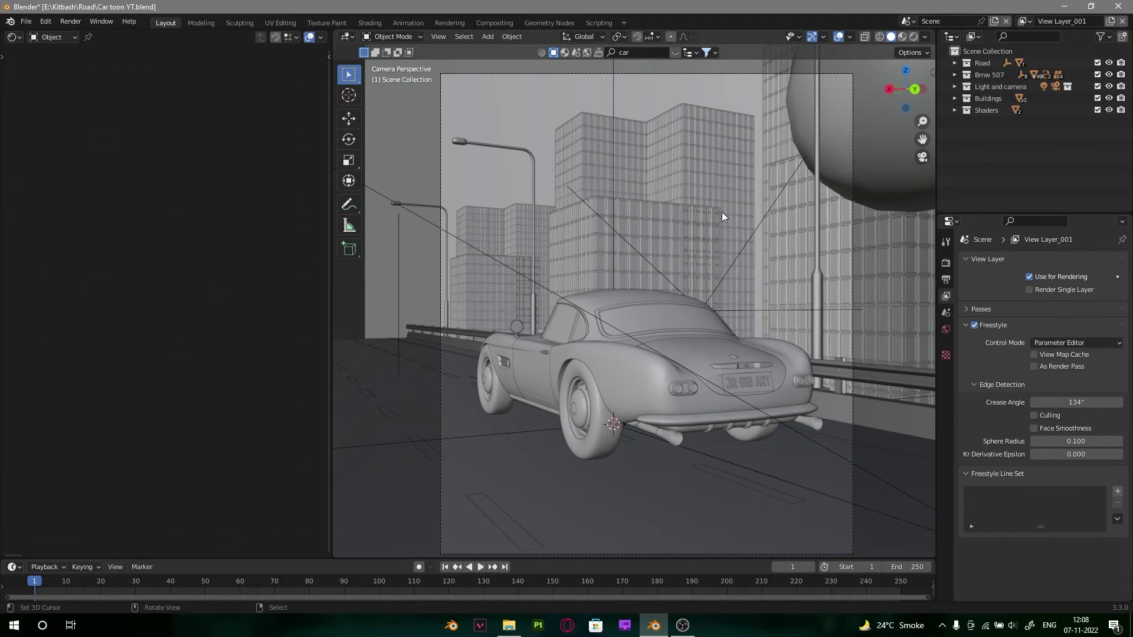
pyautogui.press('z')
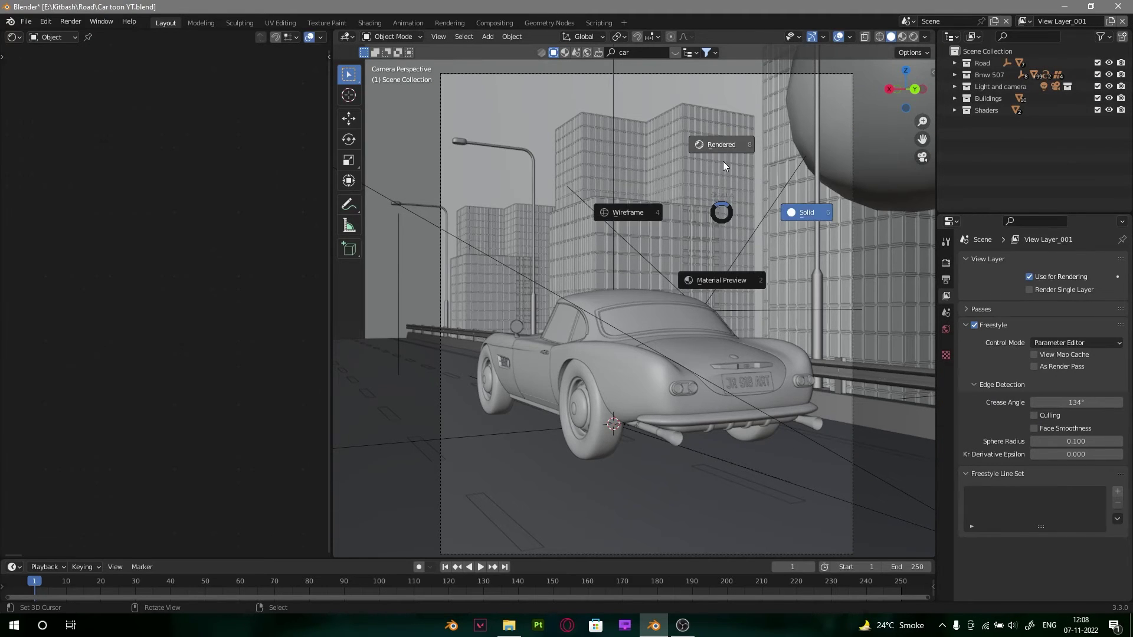
pyautogui.click(723, 161)
# Step: Show the holdout toggles, set the Road and Bmw 507 collections as holdouts and exclude the Shaders collection
pyautogui.click(1107, 38)
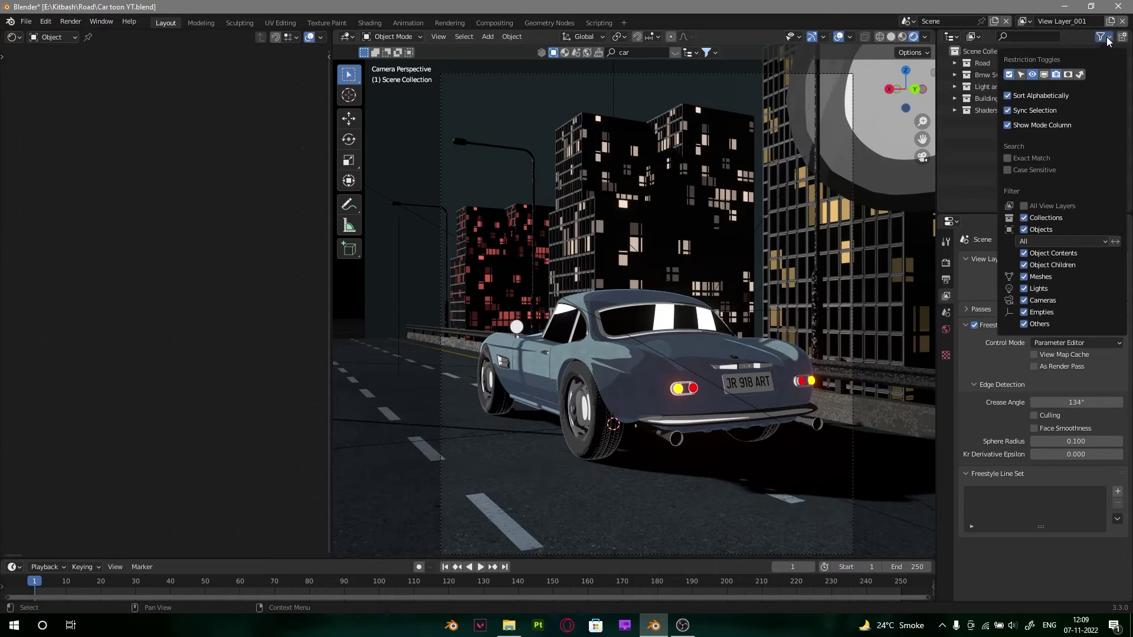
pyautogui.click(1068, 76)
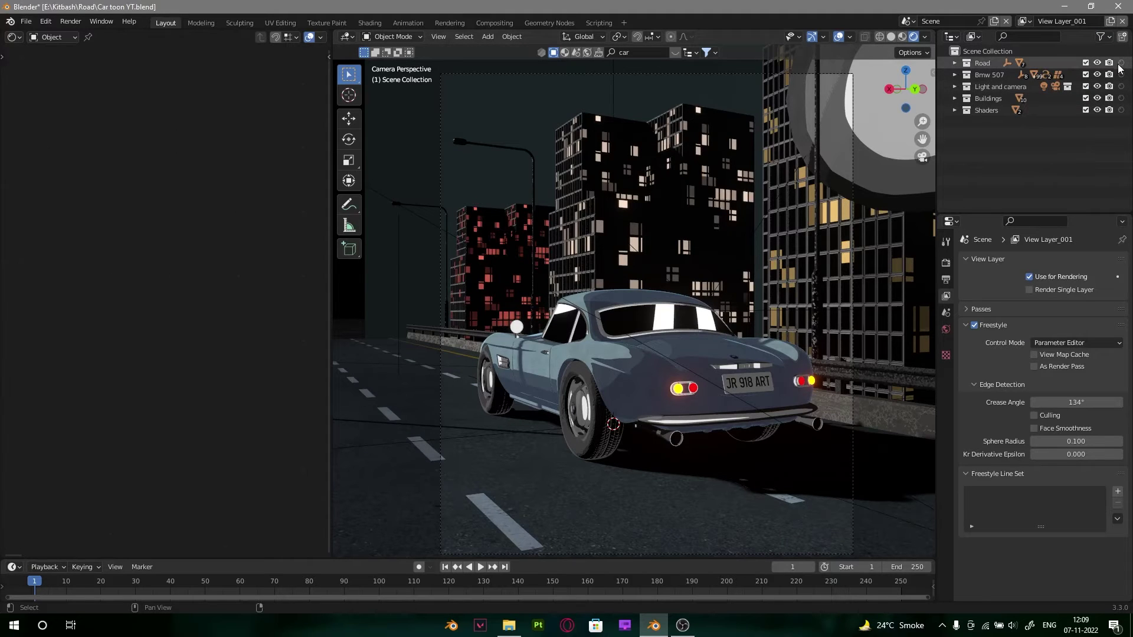
pyautogui.click(1121, 63)
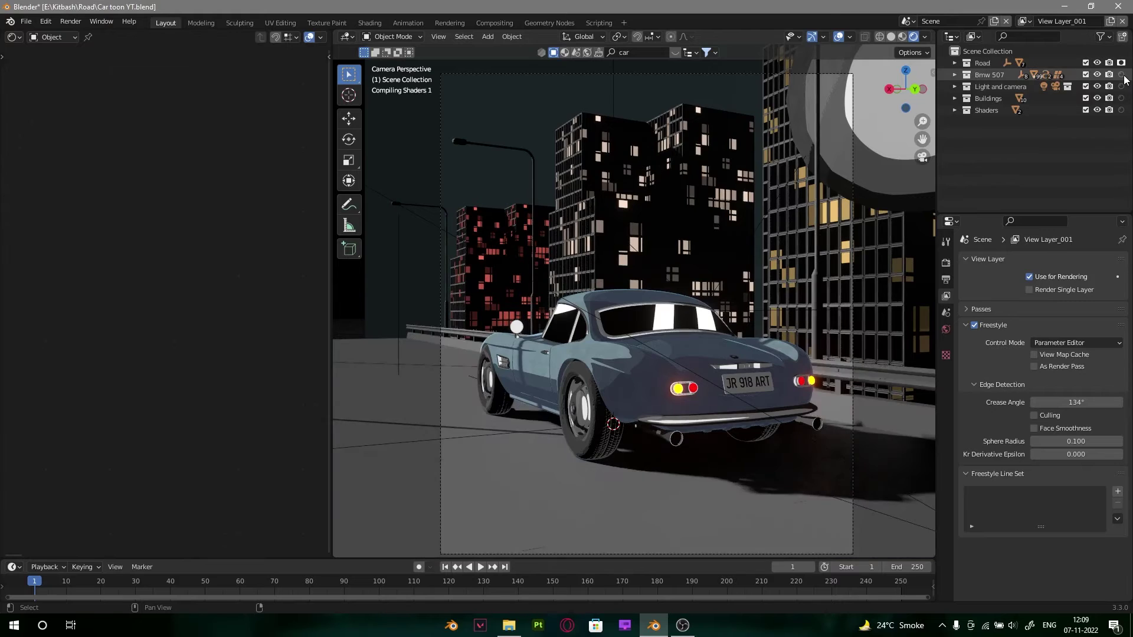
pyautogui.click(1123, 75)
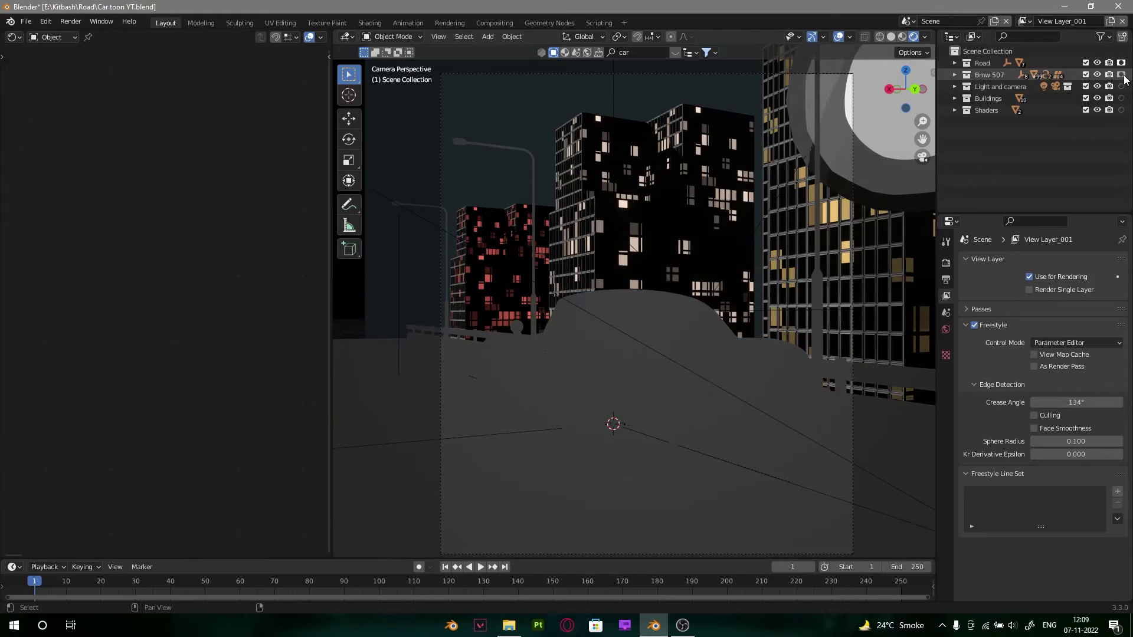
pyautogui.click(1086, 111)
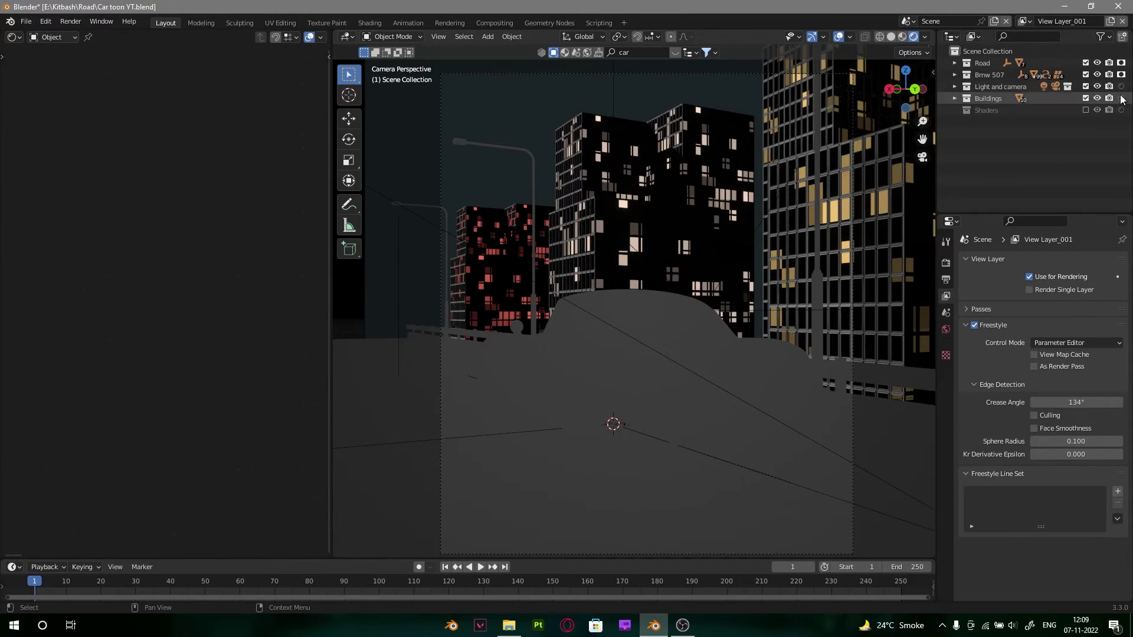
# Step: Make the render film transparent, hide the viewport overlays and open the new view layer's properties
pyautogui.keyDown('alt'); pyautogui.keyDown('shift'); pyautogui.moveTo(837, 242); pyautogui.dragTo(813, 222); pyautogui.keyUp('shift'); pyautogui.keyUp('alt')
pyautogui.scroll(-1, 836, 176)
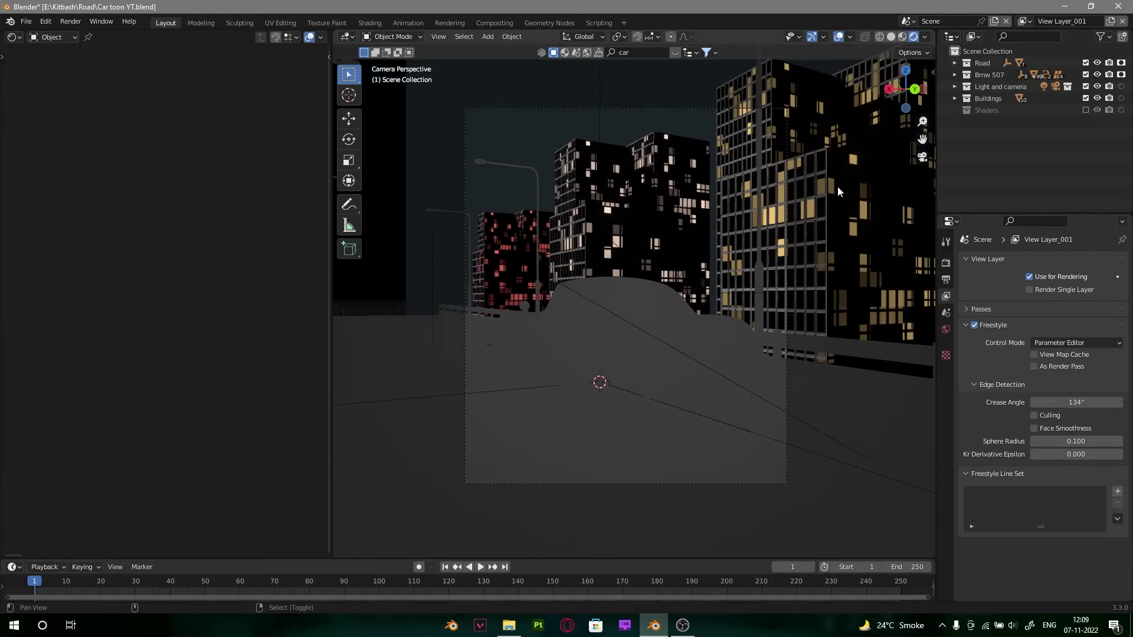
pyautogui.hotkey('alt', 'shift', 'z')
pyautogui.scroll(1, 837, 187)
pyautogui.hotkey('shift', 'alt', 'z')
pyautogui.keyDown('shift'); pyautogui.moveTo(838, 190); pyautogui.dragTo(833, 211, button='middle'); pyautogui.keyUp('shift')
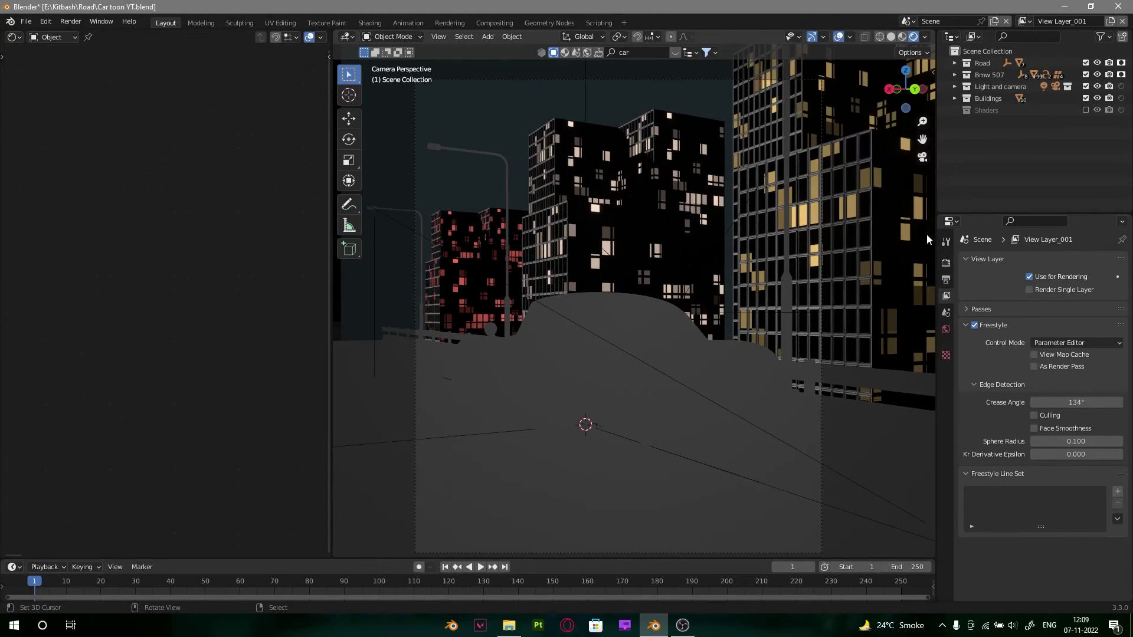
pyautogui.click(946, 262)
pyautogui.click(978, 518)
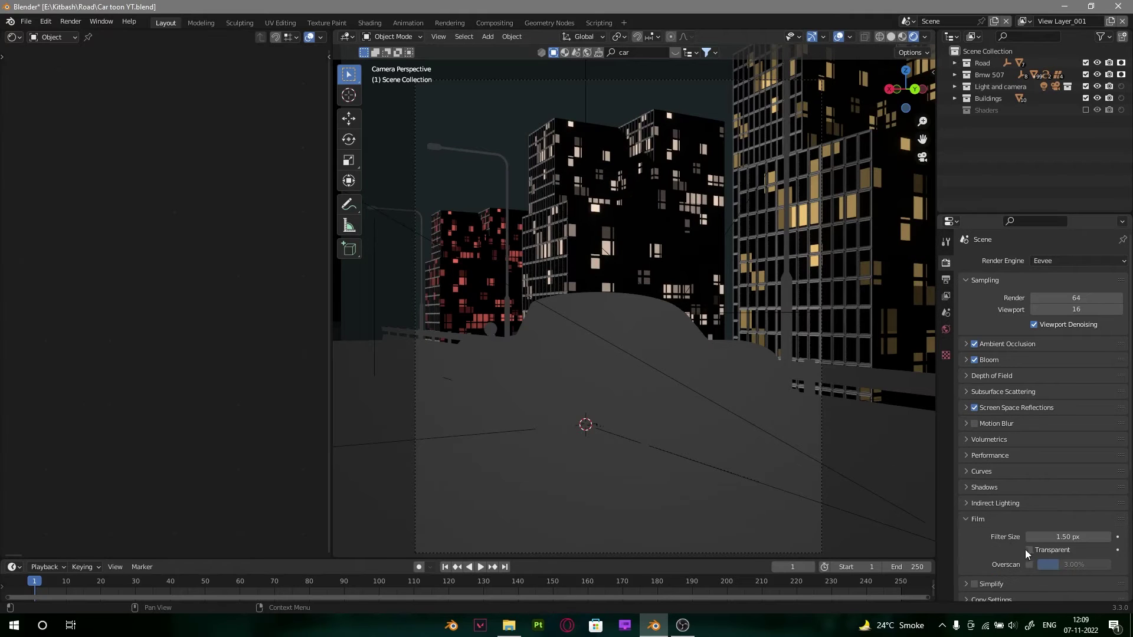
pyautogui.click(1030, 550)
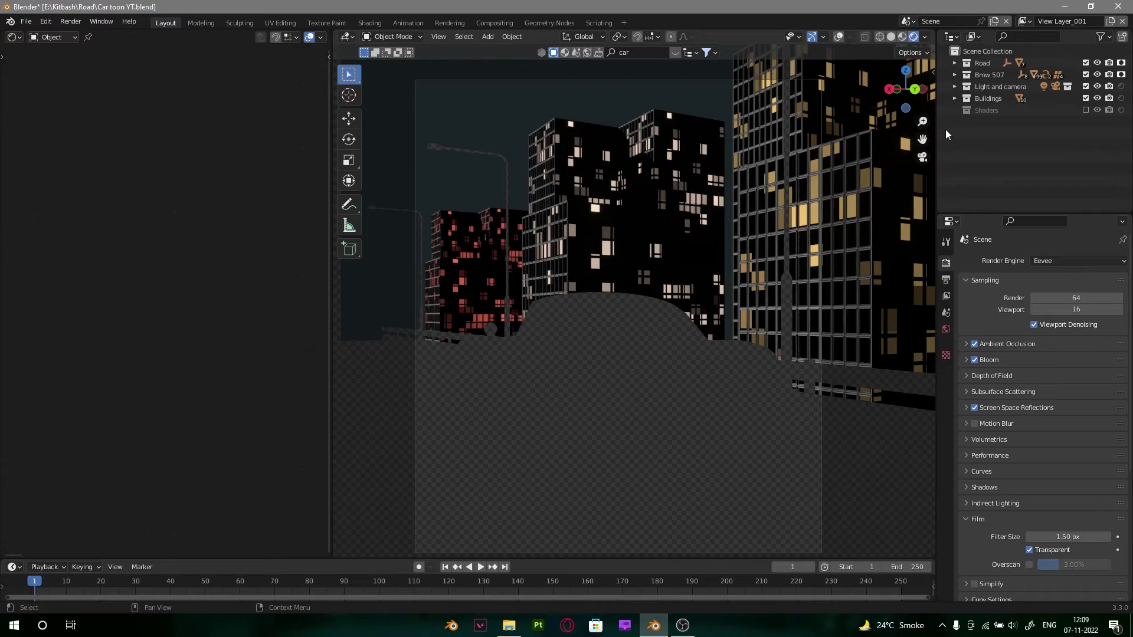
pyautogui.click(944, 296)
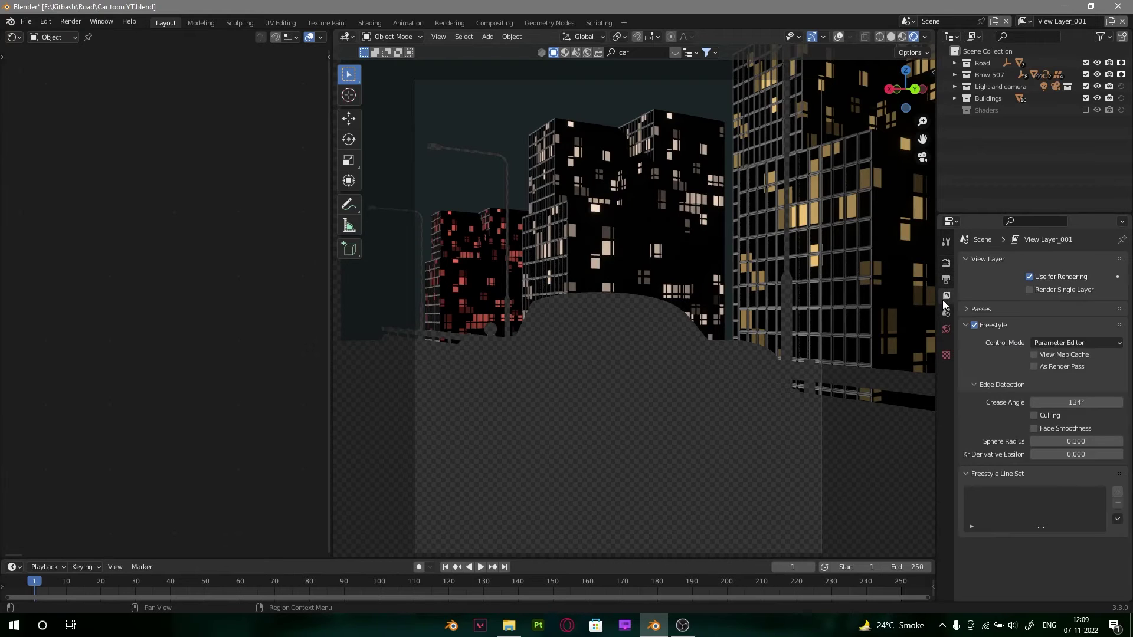
# Step: Turn off Freestyle for View Layer_001 and exclude the Buildings collection from the original View Layer
pyautogui.click(973, 324)
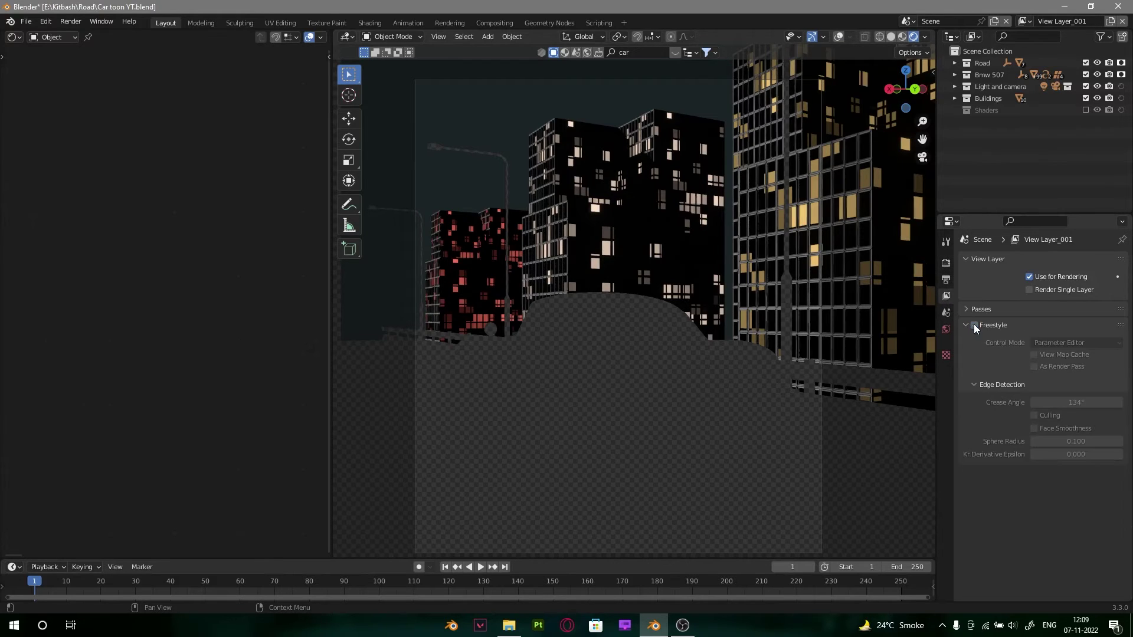
pyautogui.click(1023, 22)
pyautogui.click(1010, 40)
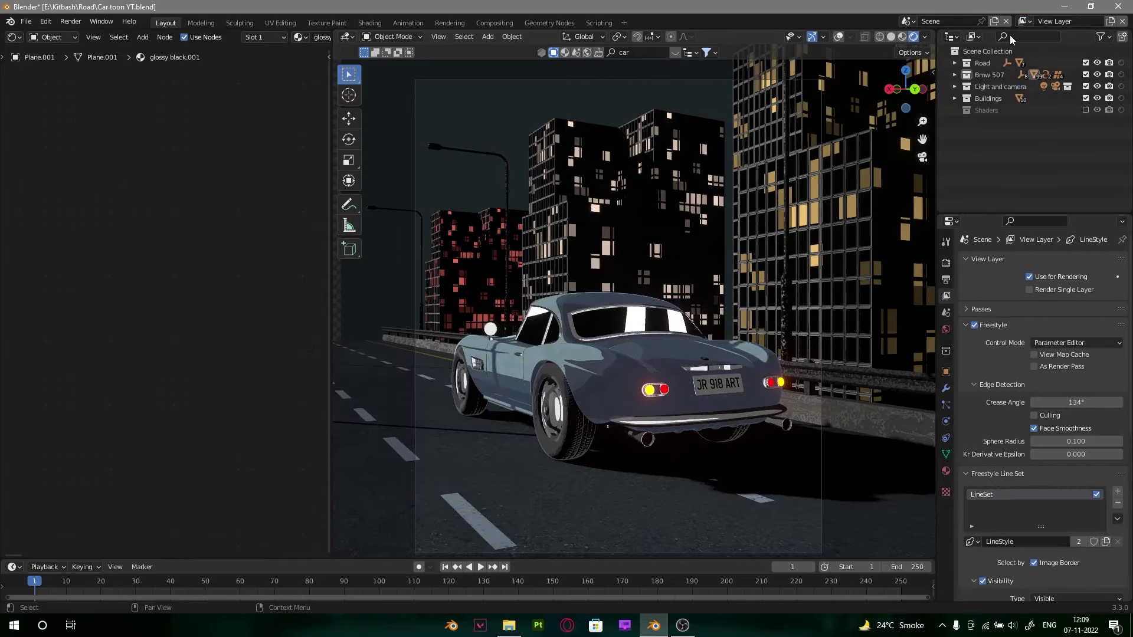
pyautogui.click(1085, 98)
pyautogui.keyDown('shift'); pyautogui.moveTo(738, 225); pyautogui.dragTo(766, 210, button='middle'); pyautogui.keyUp('shift')
pyautogui.keyDown('alt'); pyautogui.keyDown('shift'); pyautogui.moveTo(766, 210); pyautogui.dragTo(762, 210); pyautogui.keyUp('shift'); pyautogui.keyUp('alt')
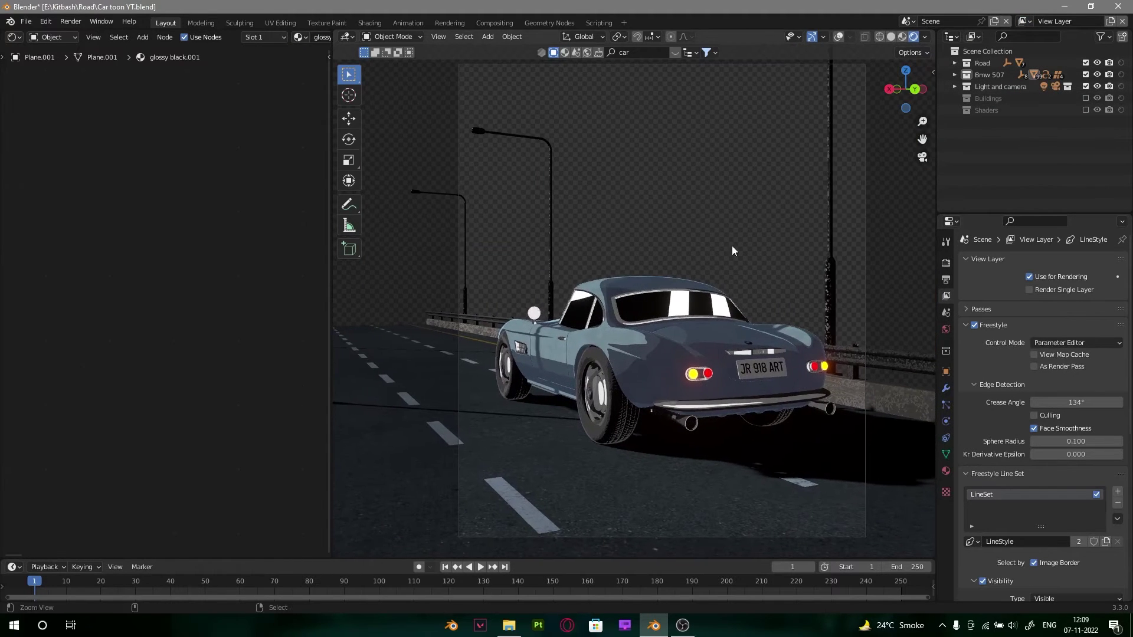
# Step: Set the viewport to solid shading and open the Compositing workspace
pyautogui.moveTo(732, 252)
pyautogui.keyDown('ctrl'); pyautogui.keyDown('alt'); pyautogui.mouseDown()
pyautogui.moveTo(726, 243)
pyautogui.moveTo(721, 260)
pyautogui.moveTo(763, 258)
pyautogui.moveTo(755, 278)
pyautogui.moveTo(768, 292)
pyautogui.mouseUp(); pyautogui.keyUp('alt'); pyautogui.keyUp('ctrl')
pyautogui.press('z')
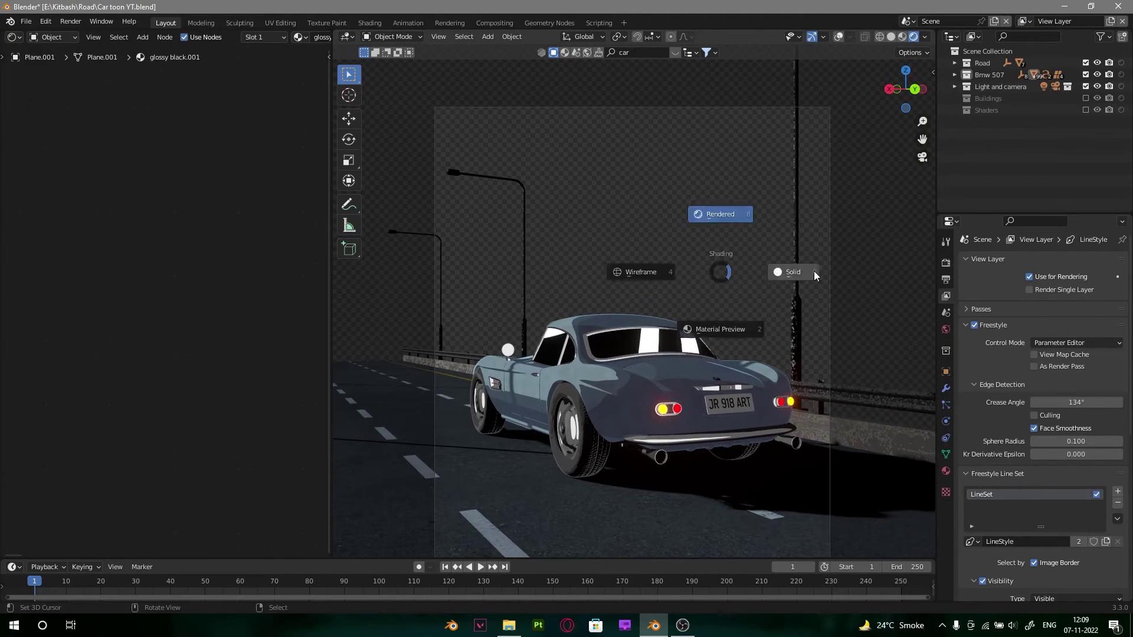
pyautogui.click(813, 272)
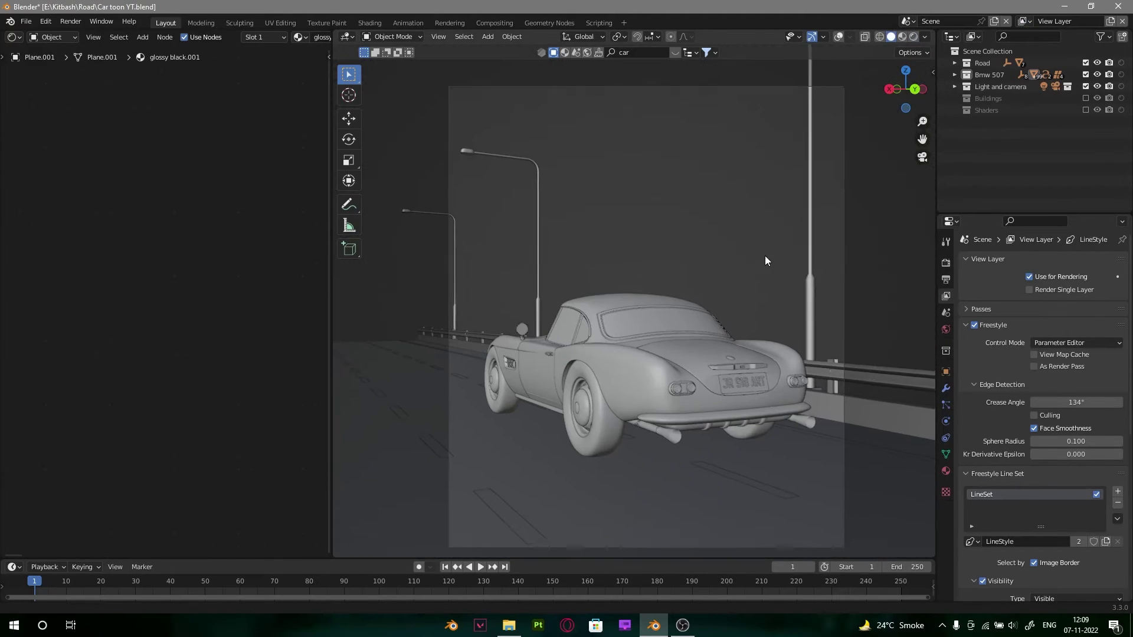
pyautogui.click(492, 22)
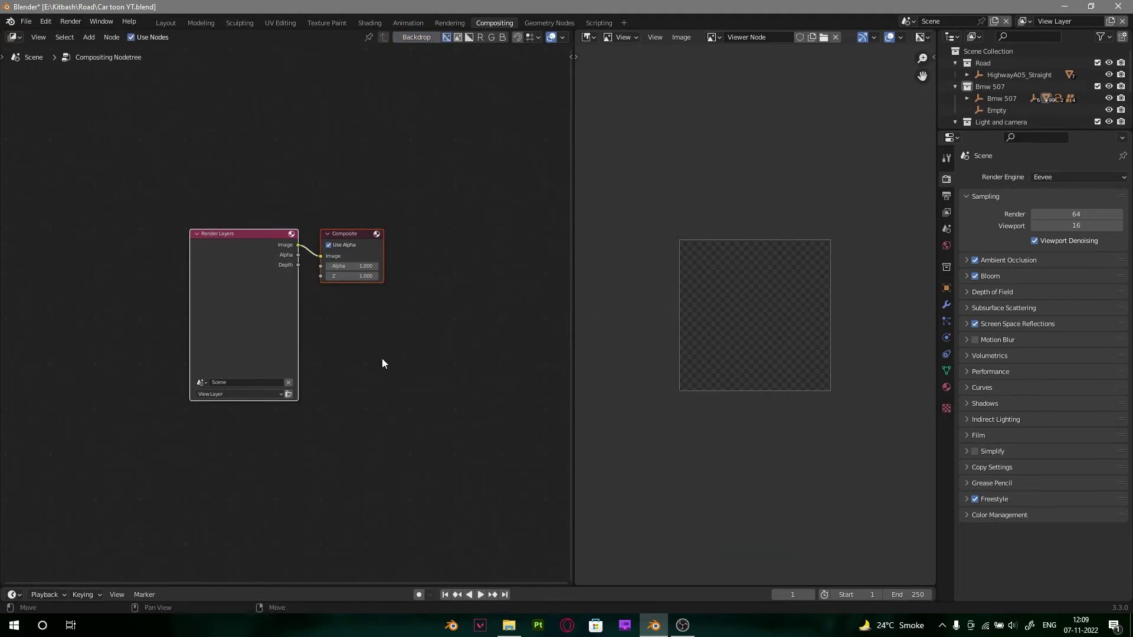
# Step: Cut the link between the Render Layers and Composite nodes and move the Composite node out of the way
pyautogui.scroll(-4, 385, 362)
pyautogui.scroll(3, 394, 362)
pyautogui.press('g')
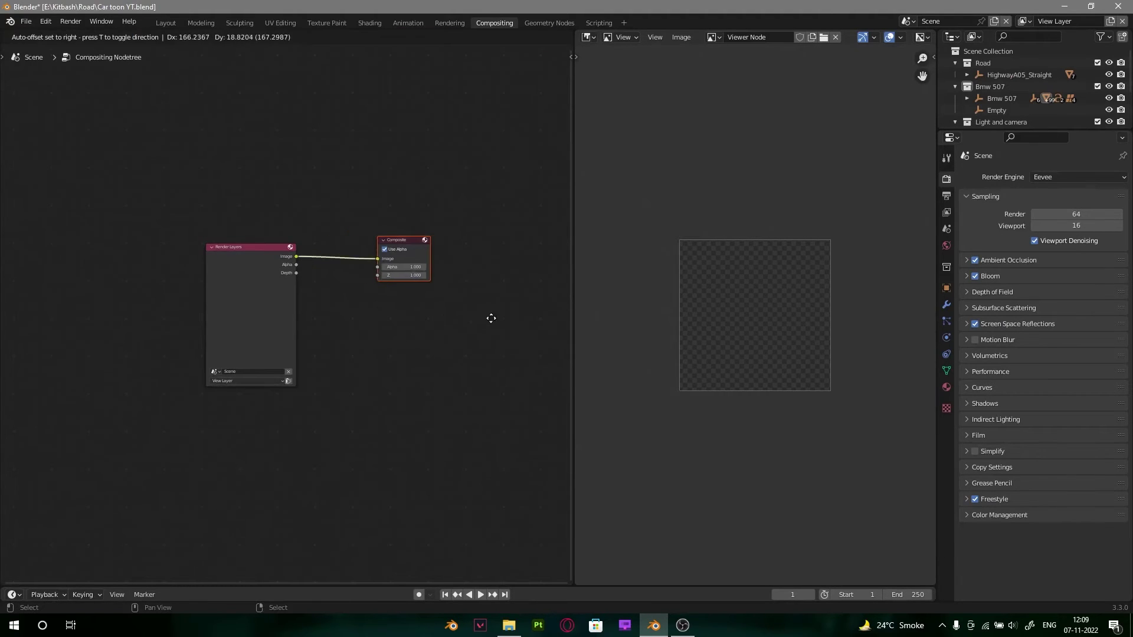
pyautogui.click(522, 313)
pyautogui.keyDown('ctrl'); pyautogui.moveTo(396, 239); pyautogui.dragTo(386, 288, button='right'); pyautogui.keyUp('ctrl')
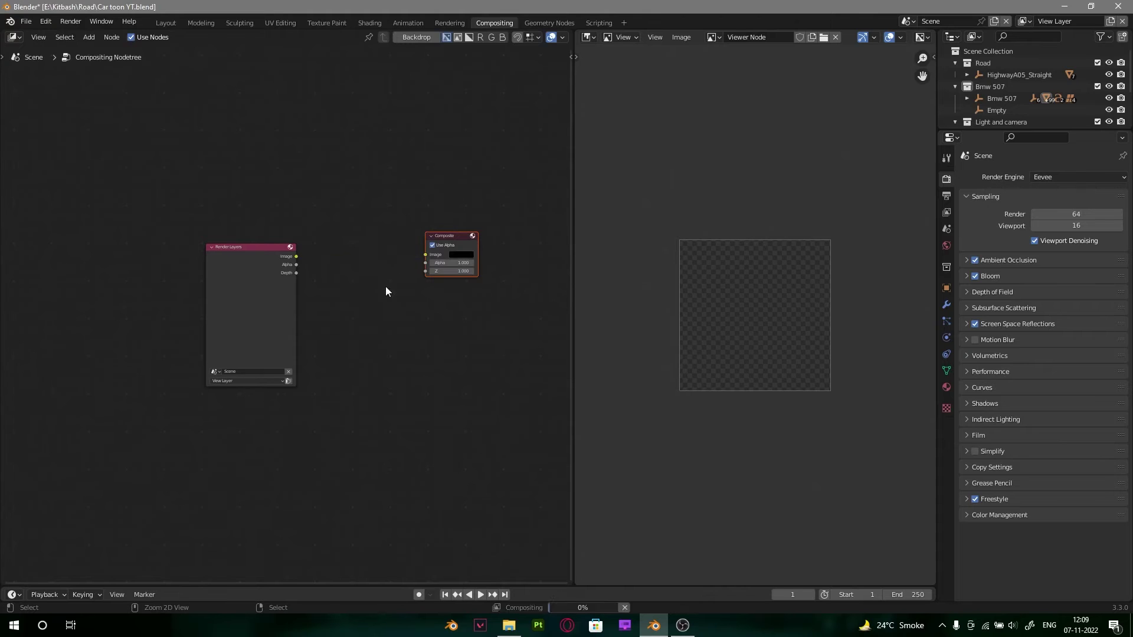
pyautogui.press('g')
pyautogui.click(197, 244)
# Step: Connect the Render Layers image to a Viewer node and place the Viewer well apart from it
pyautogui.keyDown('ctrl'); pyautogui.keyDown('shift'); pyautogui.click(267, 280); pyautogui.keyUp('shift'); pyautogui.keyUp('ctrl')
pyautogui.moveTo(372, 201); pyautogui.dragTo(420, 356)
pyautogui.press('g')
pyautogui.click(507, 353)
pyautogui.moveTo(246, 319); pyautogui.dragTo(248, 265, button='middle')
# Step: Duplicate the Render Layers node below the original and assign the Light scene to the copy
pyautogui.click(266, 220)
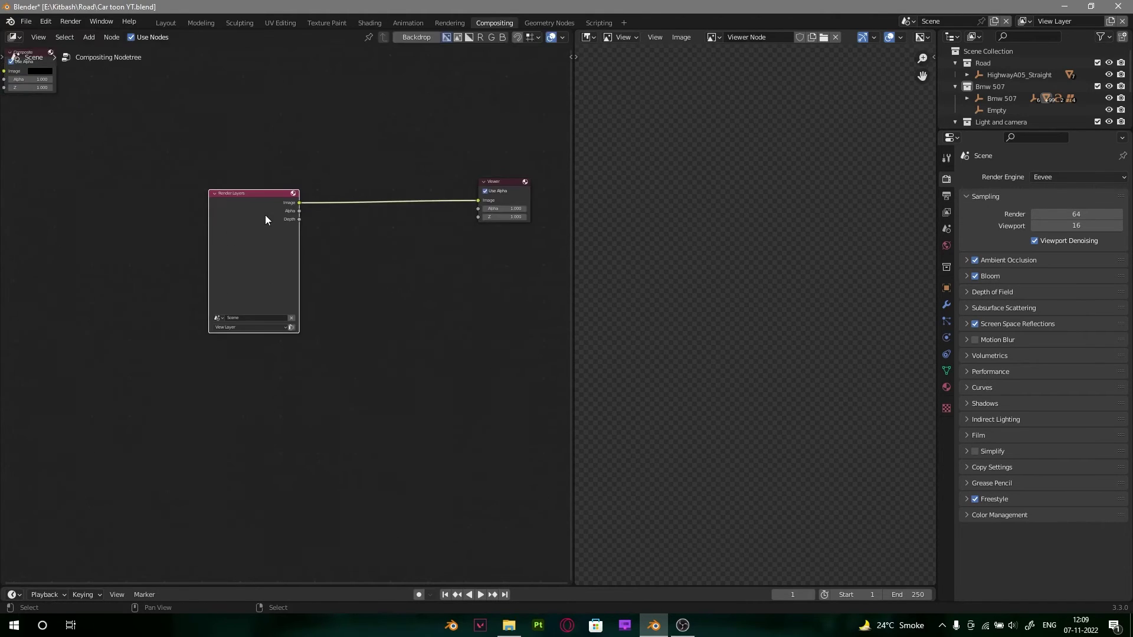
pyautogui.hotkey('shift', 'd')
pyautogui.click(268, 370)
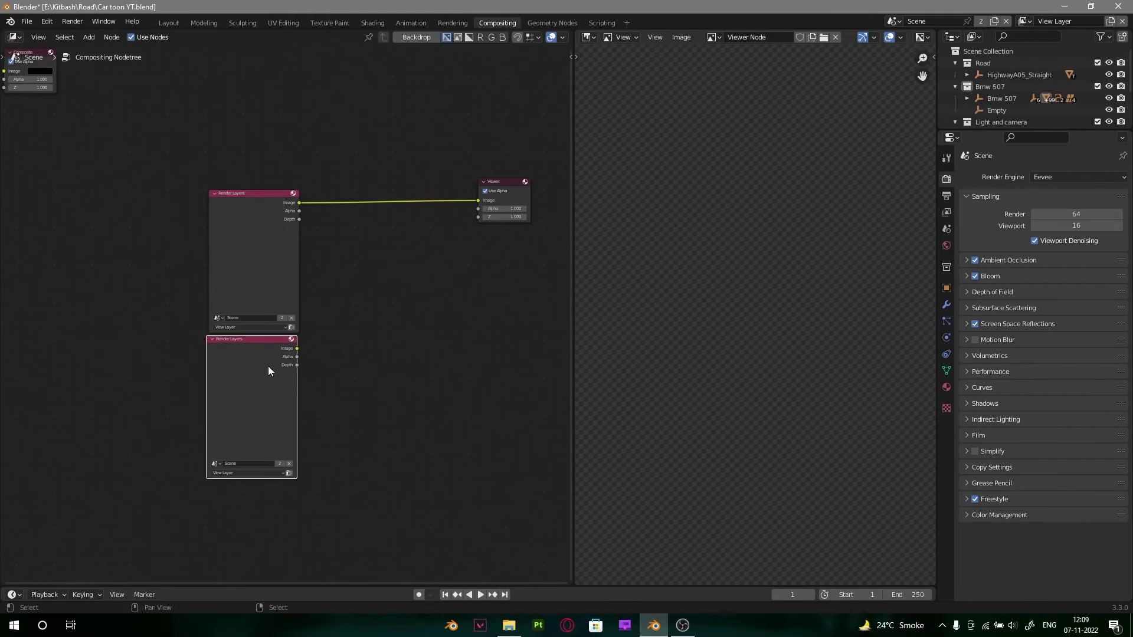
pyautogui.scroll(4, 268, 371)
pyautogui.click(109, 419)
pyautogui.click(130, 250)
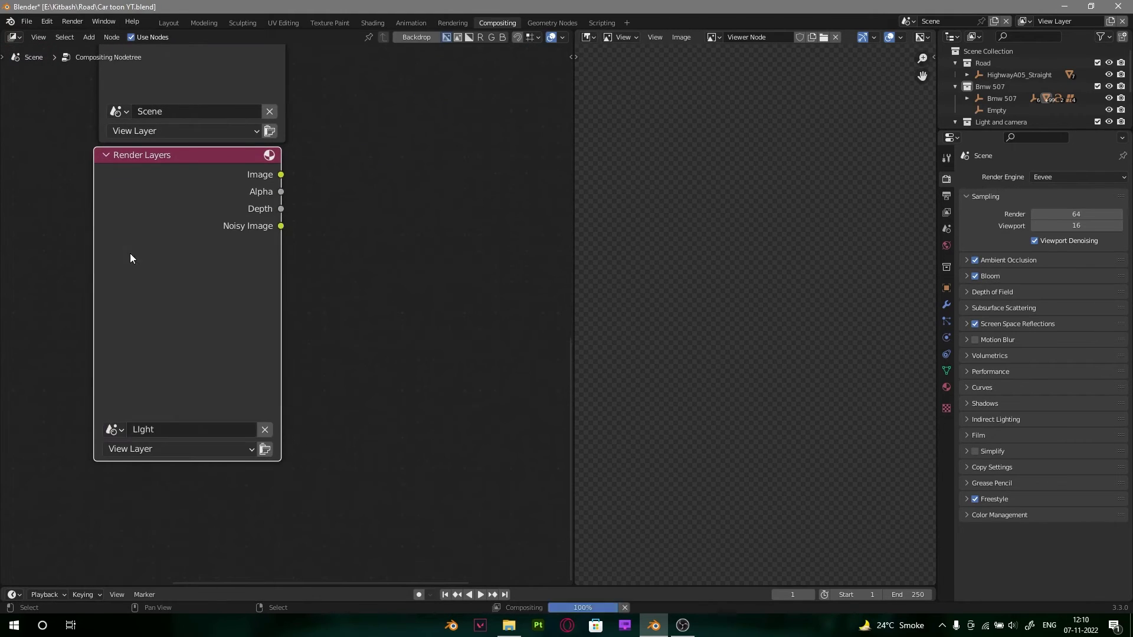
# Step: Make Light the active scene and return to the Layout workspace
pyautogui.scroll(-3, 326, 205)
pyautogui.moveTo(331, 170); pyautogui.dragTo(301, 257, button='middle')
pyautogui.click(907, 22)
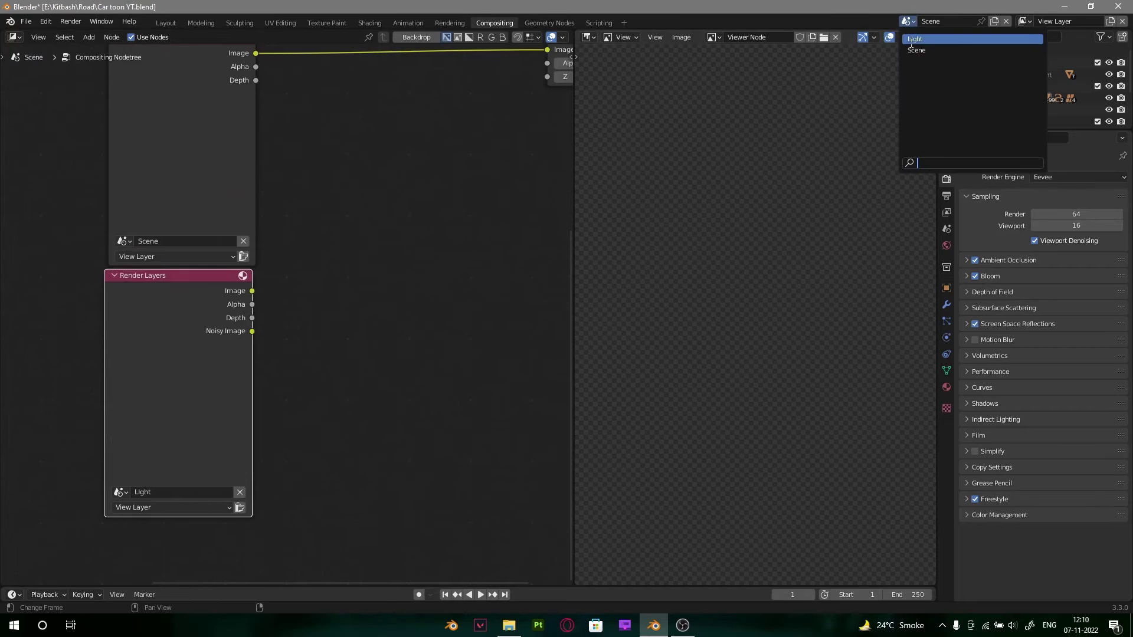
pyautogui.click(915, 39)
pyautogui.click(172, 23)
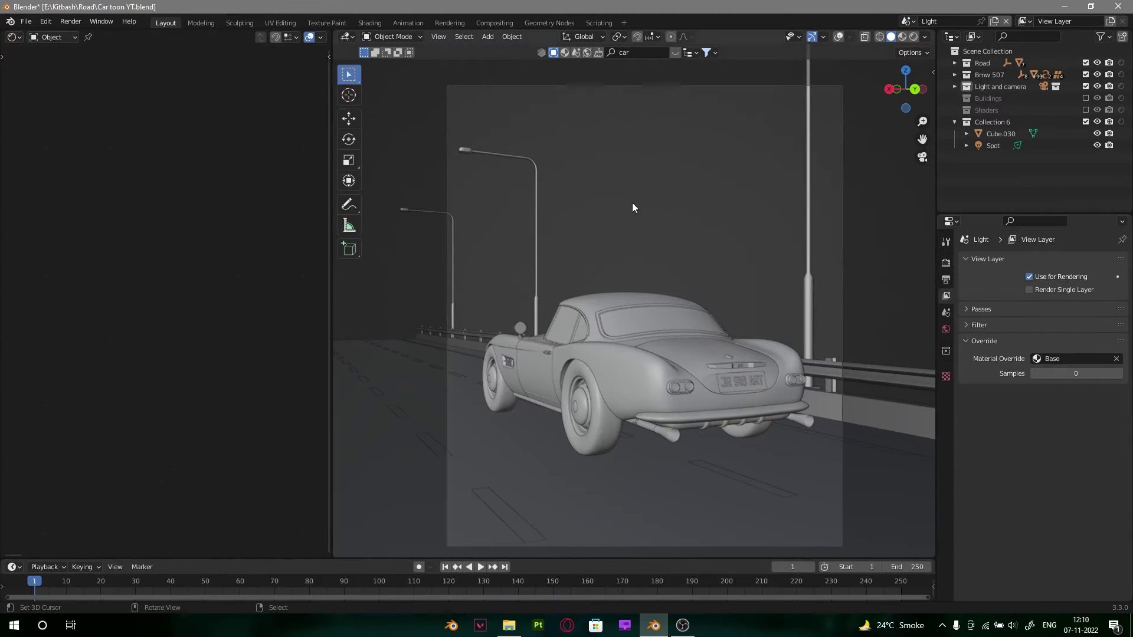
# Step: Select the Spot light and add a light group in the Light scene's view layer passes
pyautogui.click(993, 146)
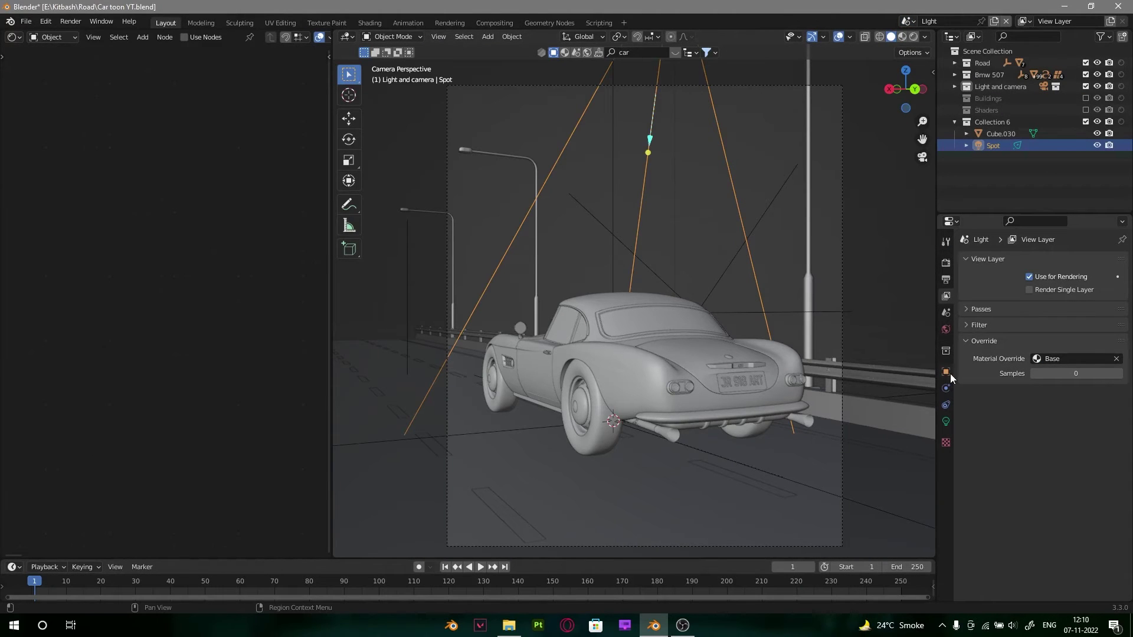
pyautogui.click(1000, 310)
pyautogui.scroll(-15, 1022, 436)
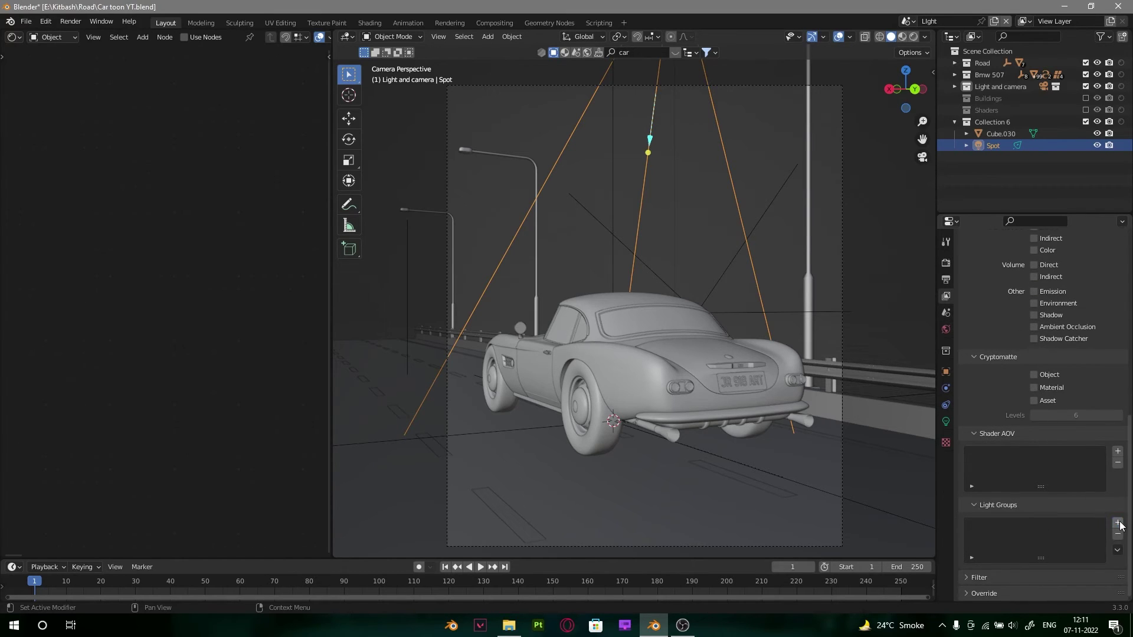
# Step: Assign the Spot light to Lightgroup in its object shading settings
pyautogui.click(945, 421)
pyautogui.click(946, 371)
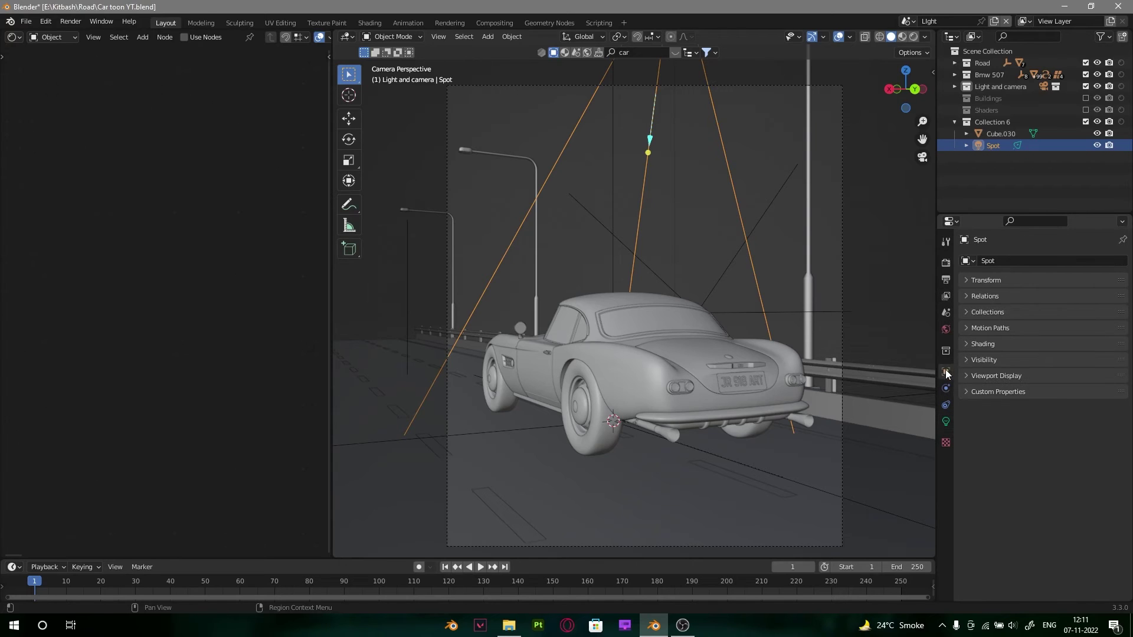
pyautogui.click(1002, 343)
pyautogui.click(1011, 357)
pyautogui.click(1050, 376)
pyautogui.click(1051, 396)
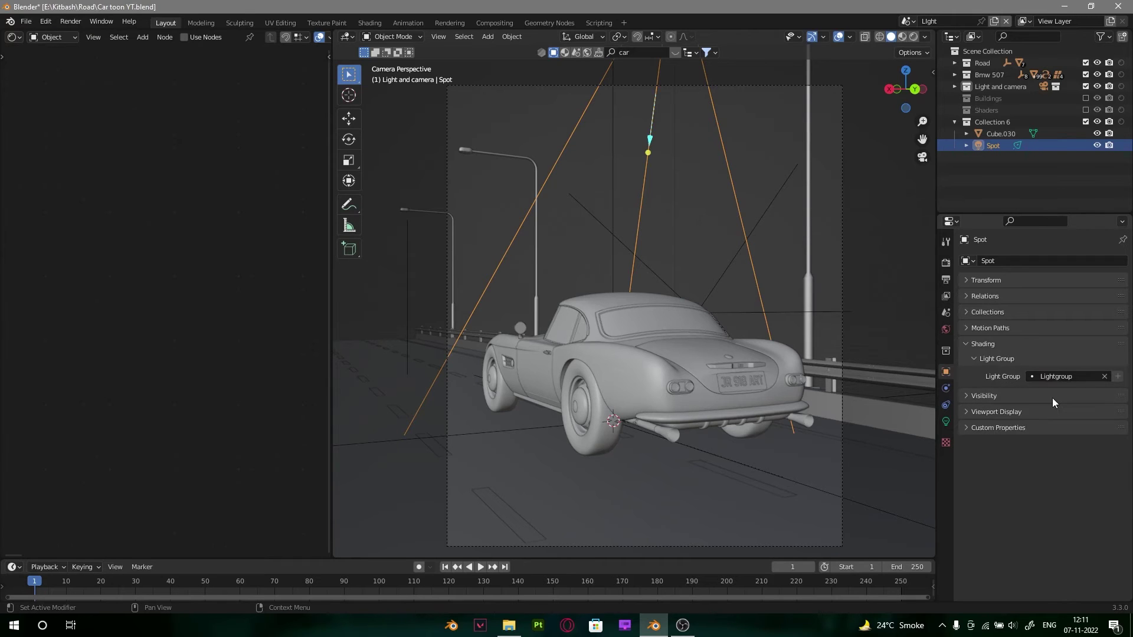
# Step: Make Scene the active scene again, save the file and open the Compositing workspace
pyautogui.click(907, 22)
pyautogui.click(908, 51)
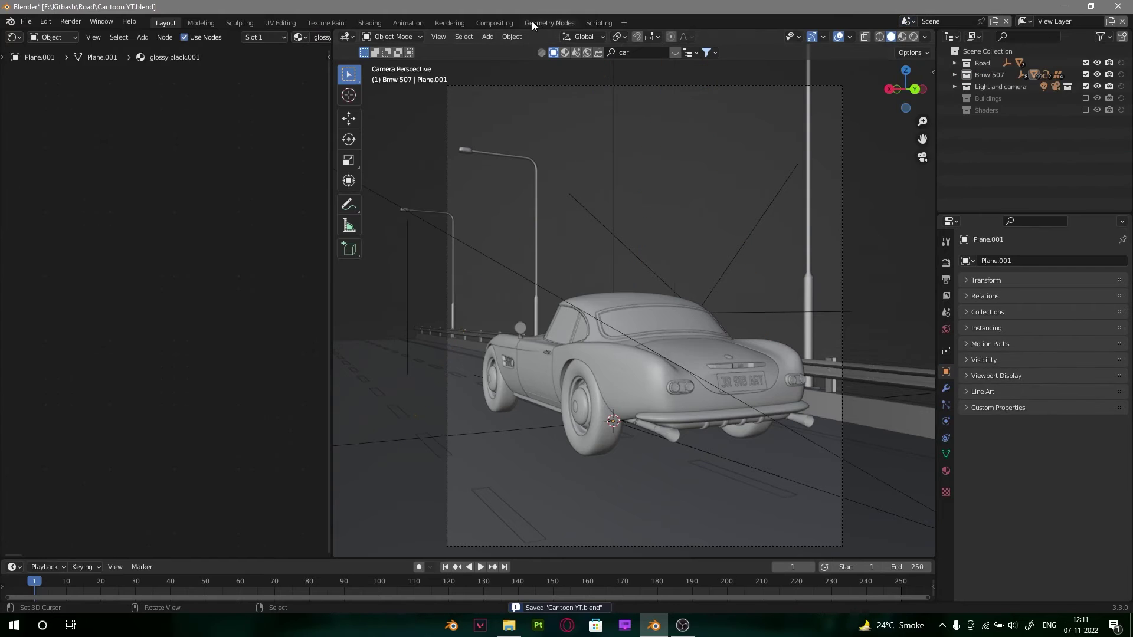
pyautogui.click(497, 23)
# Step: Render the image from the compositor and close the render window
pyautogui.moveTo(386, 176); pyautogui.dragTo(351, 207, button='middle')
pyautogui.scroll(-4, 360, 242)
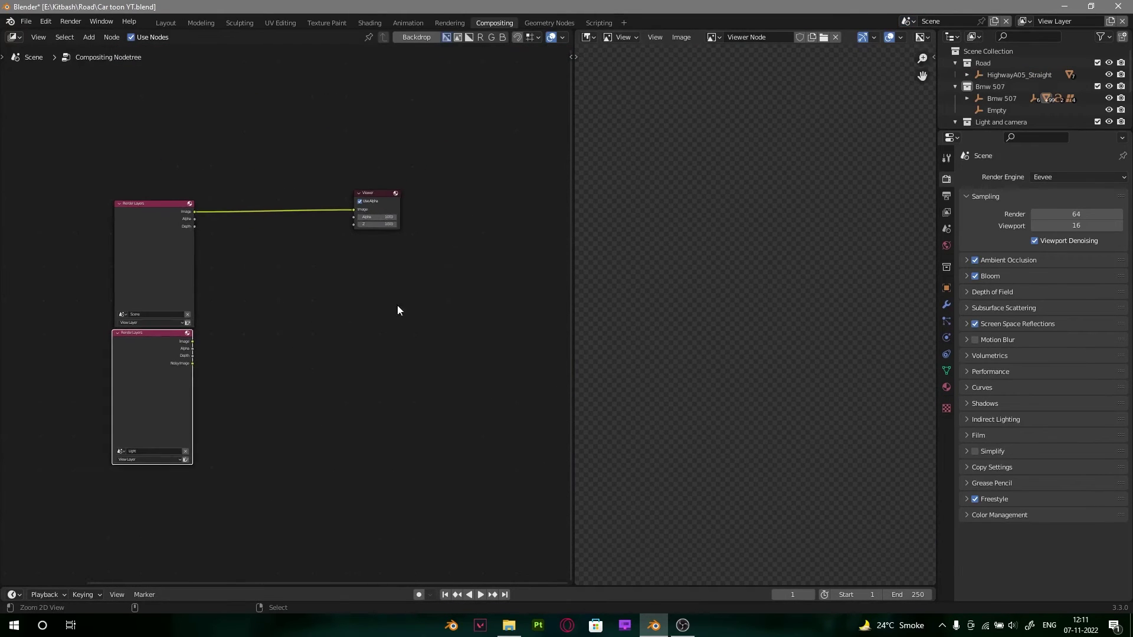
pyautogui.scroll(2, 401, 290)
pyautogui.press('F12')
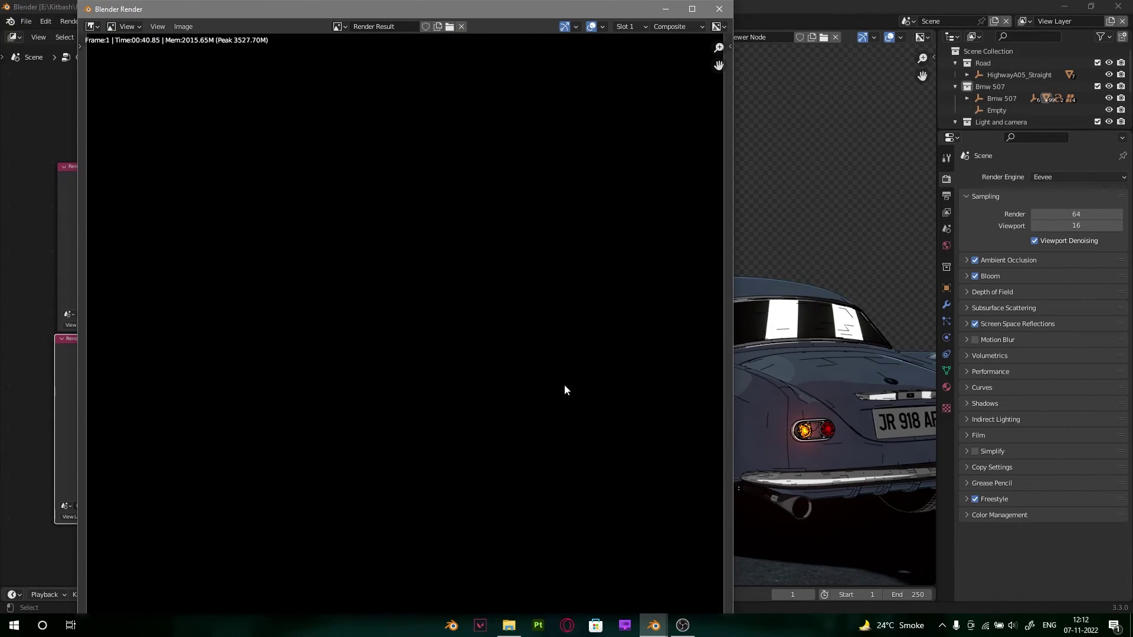
pyautogui.click(717, 9)
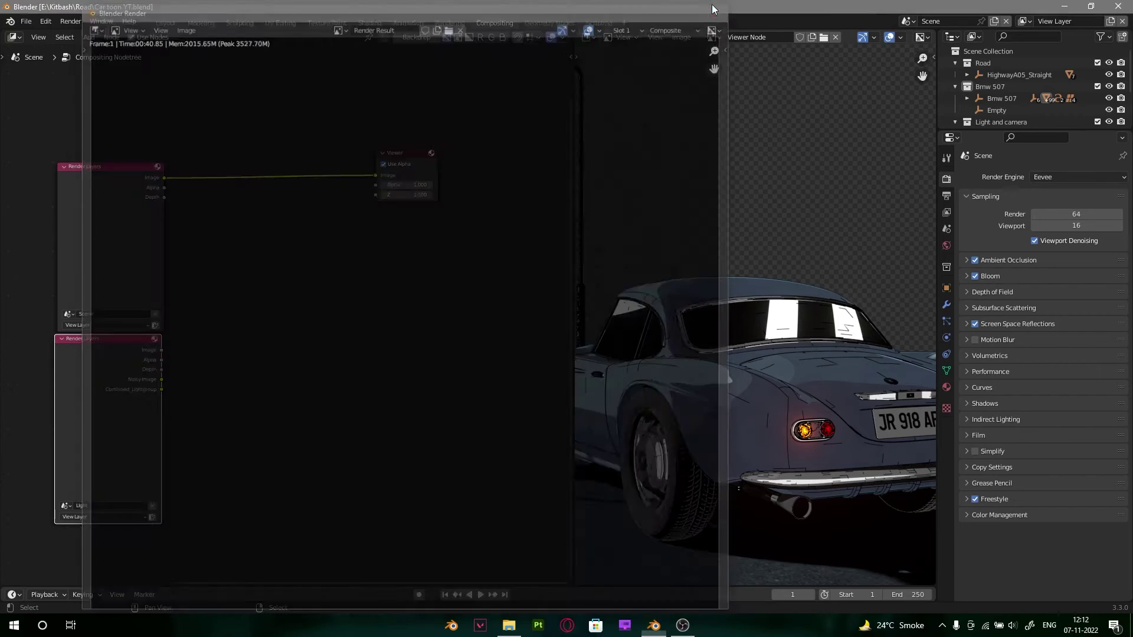
# Step: Preview the Scene and Light renders in the Viewer, cycling through the Light node's outputs up to Combined_Lightgroup
pyautogui.keyDown('ctrl'); pyautogui.keyDown('shift'); pyautogui.click(122, 344); pyautogui.keyUp('shift'); pyautogui.keyUp('ctrl')
pyautogui.press('Home')
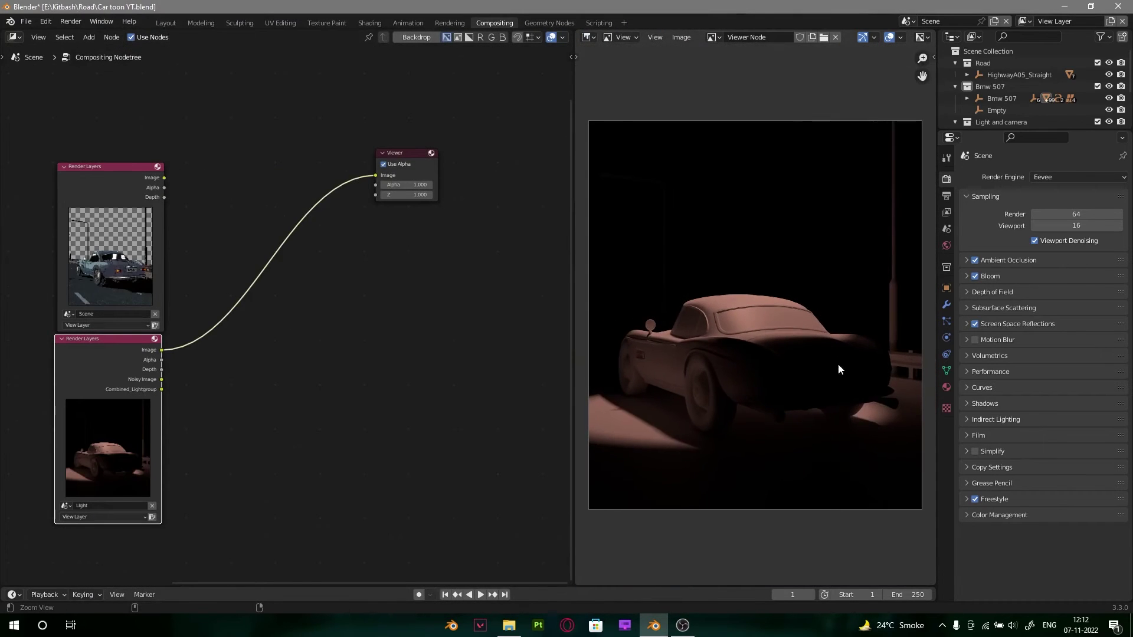
pyautogui.keyDown('ctrl'); pyautogui.keyDown('shift'); pyautogui.click(135, 183); pyautogui.keyUp('shift'); pyautogui.keyUp('ctrl')
pyautogui.keyDown('ctrl'); pyautogui.keyDown('shift'); pyautogui.click(88, 371); pyautogui.keyUp('shift'); pyautogui.keyUp('ctrl')
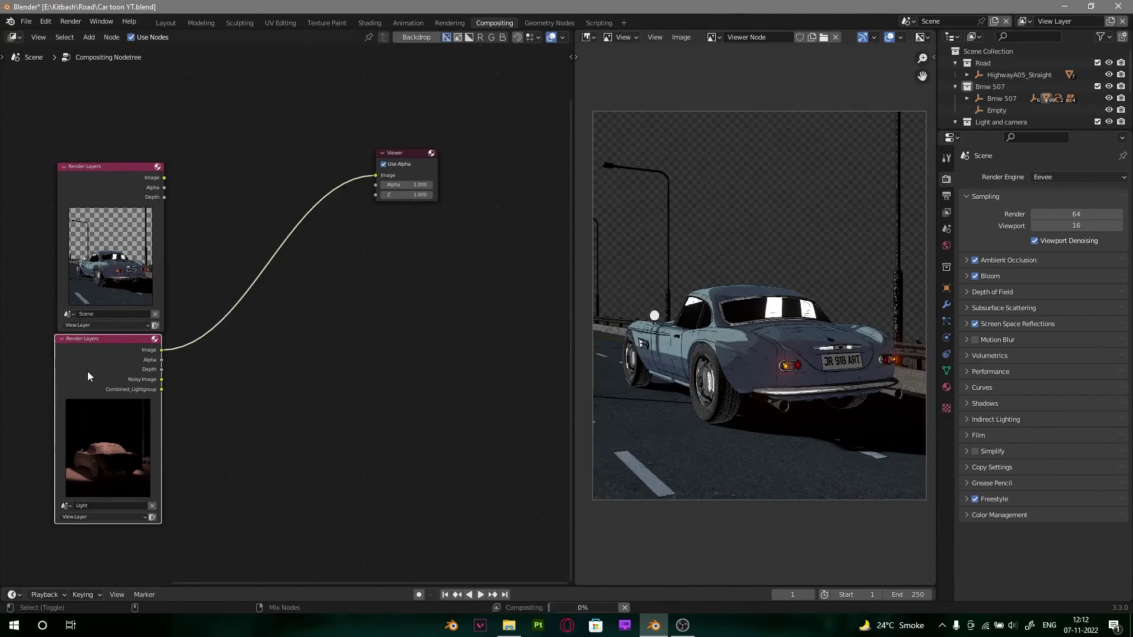
pyautogui.keyDown('ctrl'); pyautogui.keyDown('shift'); pyautogui.click(87, 371); pyautogui.keyUp('shift'); pyautogui.keyUp('ctrl')
pyautogui.keyDown('ctrl'); pyautogui.keyDown('shift'); pyautogui.click(87, 370); pyautogui.keyUp('shift'); pyautogui.keyUp('ctrl')
pyautogui.keyDown('ctrl'); pyautogui.keyDown('shift'); pyautogui.click(87, 370); pyautogui.keyUp('shift'); pyautogui.keyUp('ctrl')
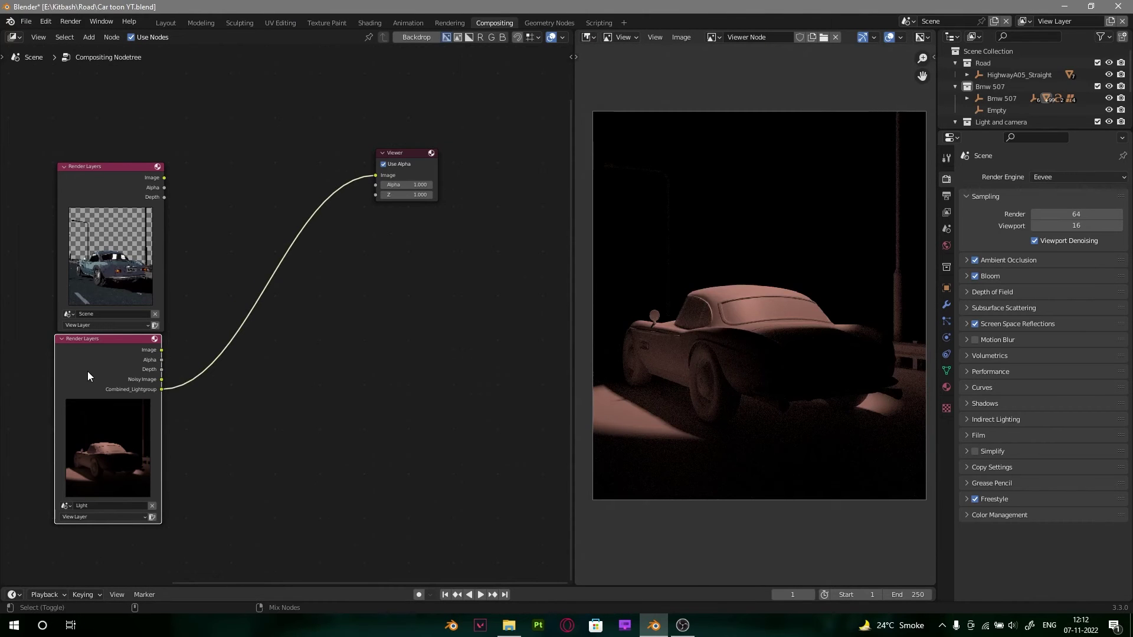
pyautogui.keyDown('alt'); pyautogui.moveTo(342, 315); pyautogui.dragTo(306, 274); pyautogui.keyUp('alt')
pyautogui.keyDown('ctrl'); pyautogui.moveTo(306, 274); pyautogui.dragTo(342, 254, button='middle'); pyautogui.keyUp('ctrl')
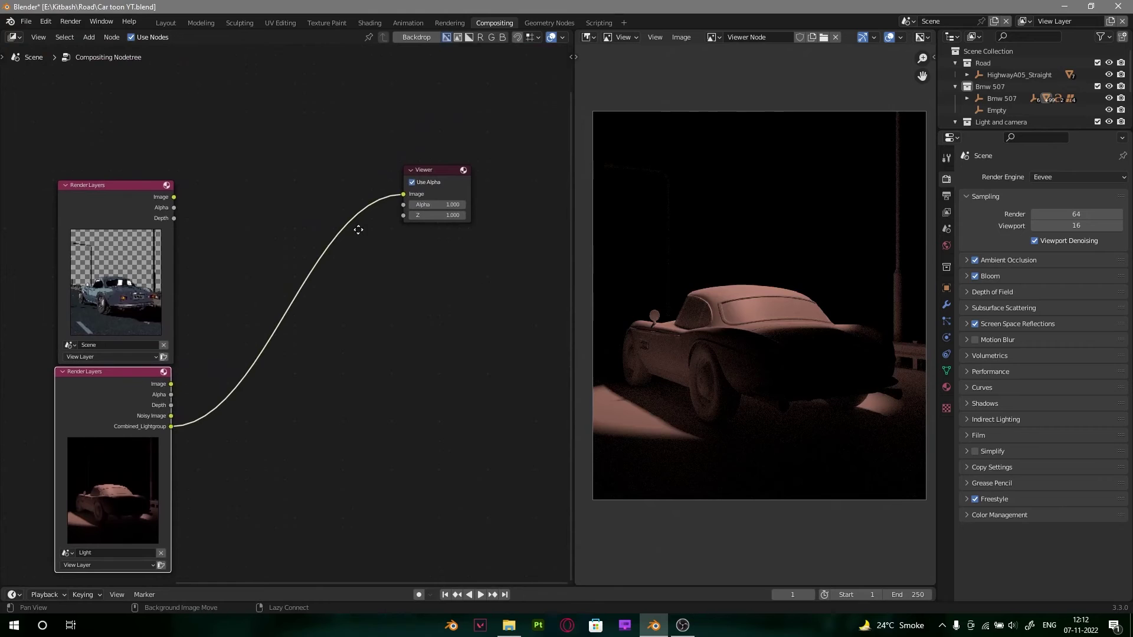
# Step: Link the Scene render to the Viewer, duplicate its Render Layers node and set the copy to View Layer_001
pyautogui.keyDown('ctrl'); pyautogui.keyDown('shift'); pyautogui.click(144, 206); pyautogui.keyUp('shift'); pyautogui.keyUp('ctrl')
pyautogui.hotkey('shift', 'd')
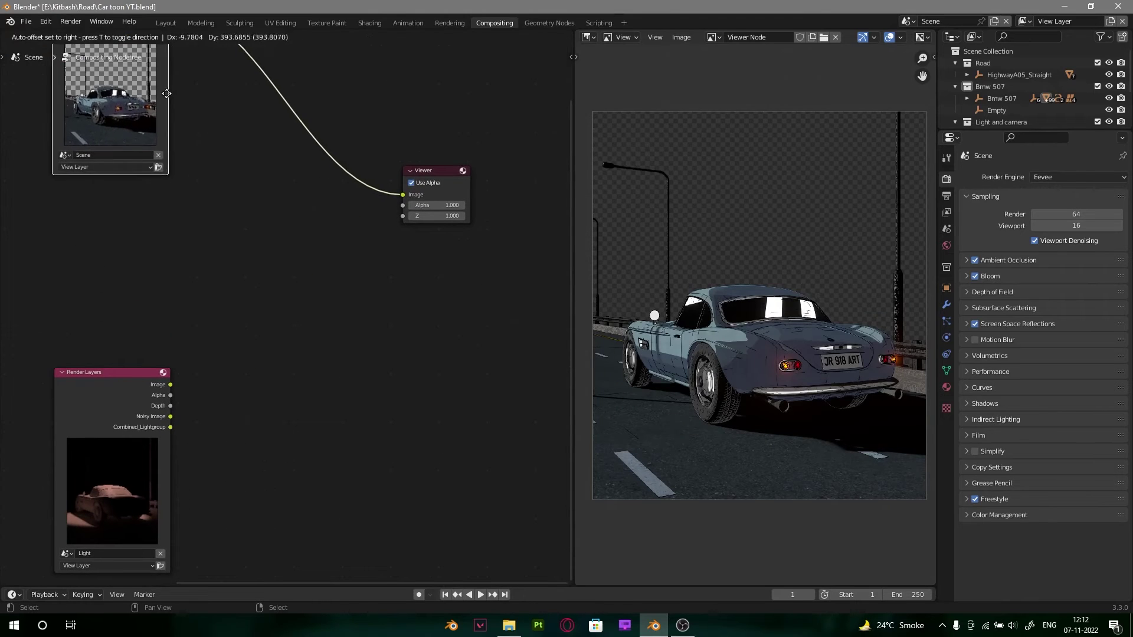
pyautogui.click(158, 283)
pyautogui.scroll(2, 62, 448)
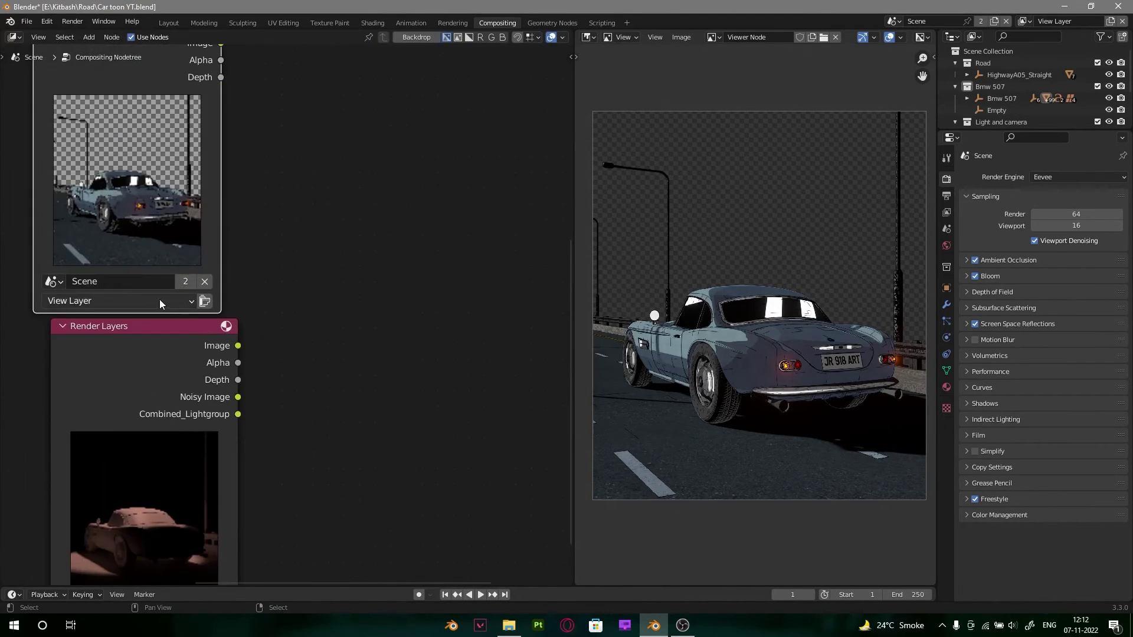
pyautogui.click(112, 301)
pyautogui.click(126, 336)
pyautogui.scroll(-2, 350, 143)
# Step: Insert an Alpha Over node before the Viewer, feed View Layer_001 into its second image input and inspect the composite
pyautogui.hotkey('shift', 'a')
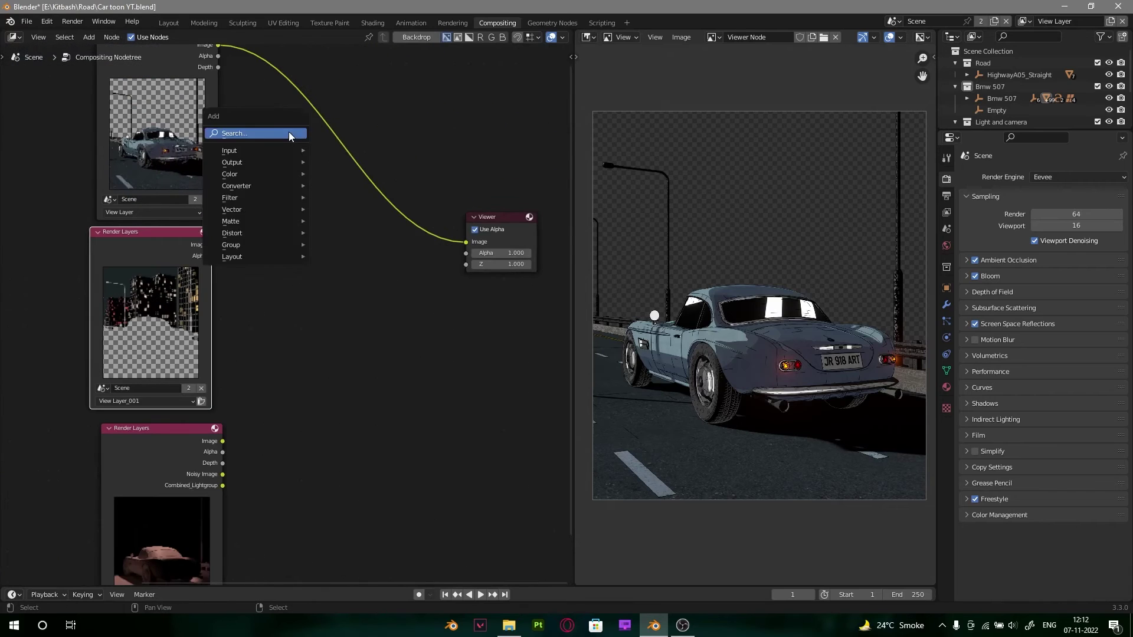
pyautogui.click(290, 132)
pyautogui.write('ap')
pyautogui.write('l')
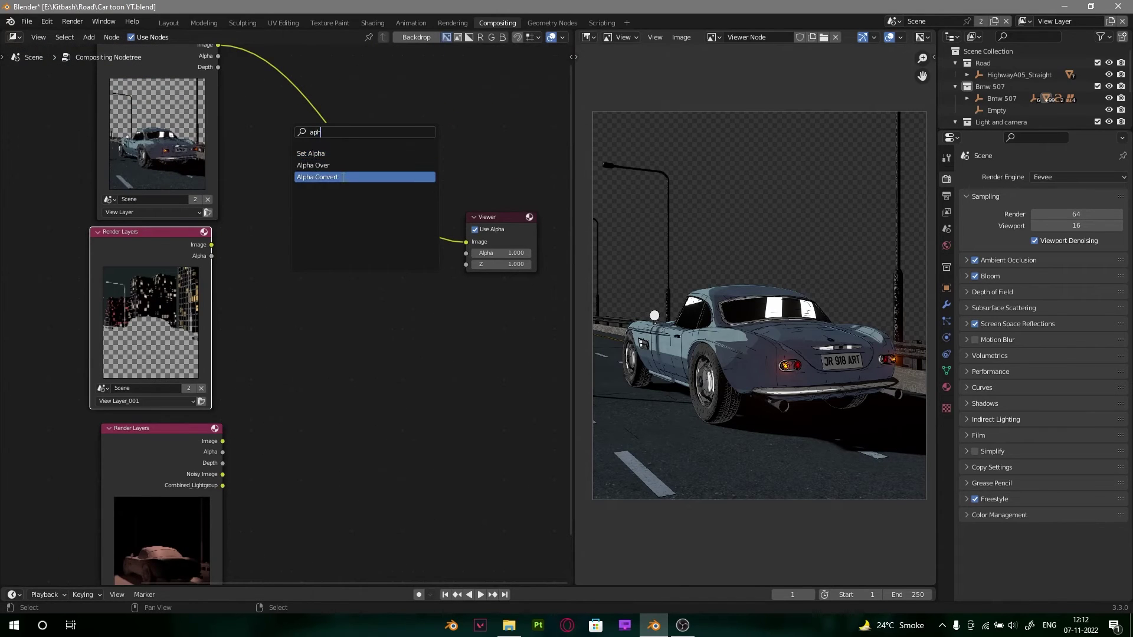
pyautogui.click(313, 165)
pyautogui.click(328, 158)
pyautogui.moveTo(211, 245); pyautogui.dragTo(303, 199)
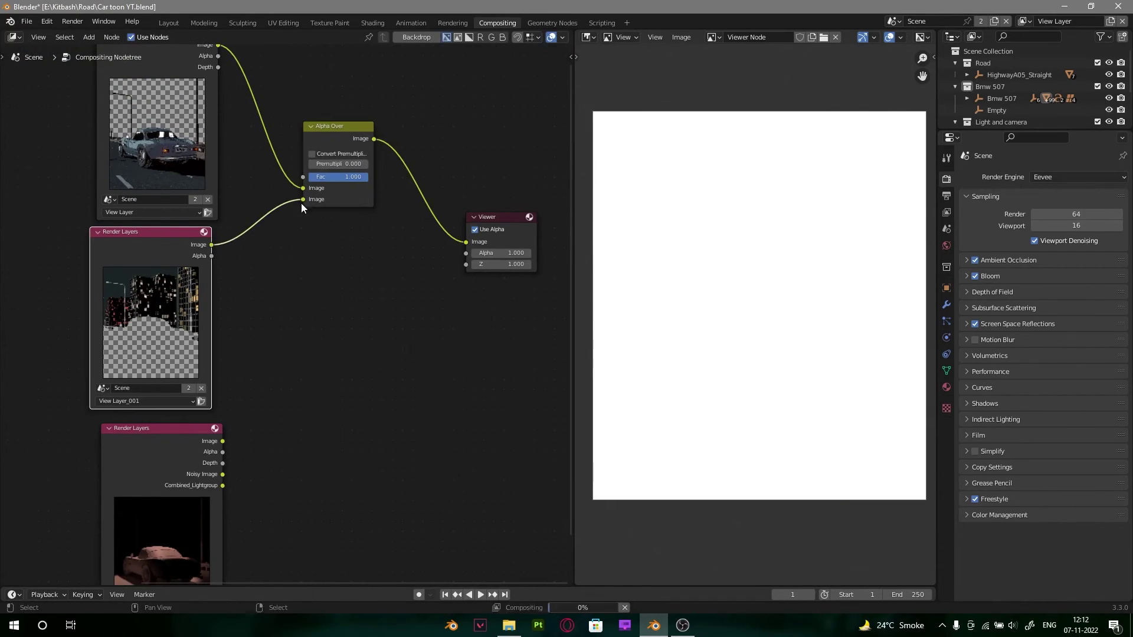
pyautogui.moveTo(885, 220); pyautogui.dragTo(856, 249, button='middle')
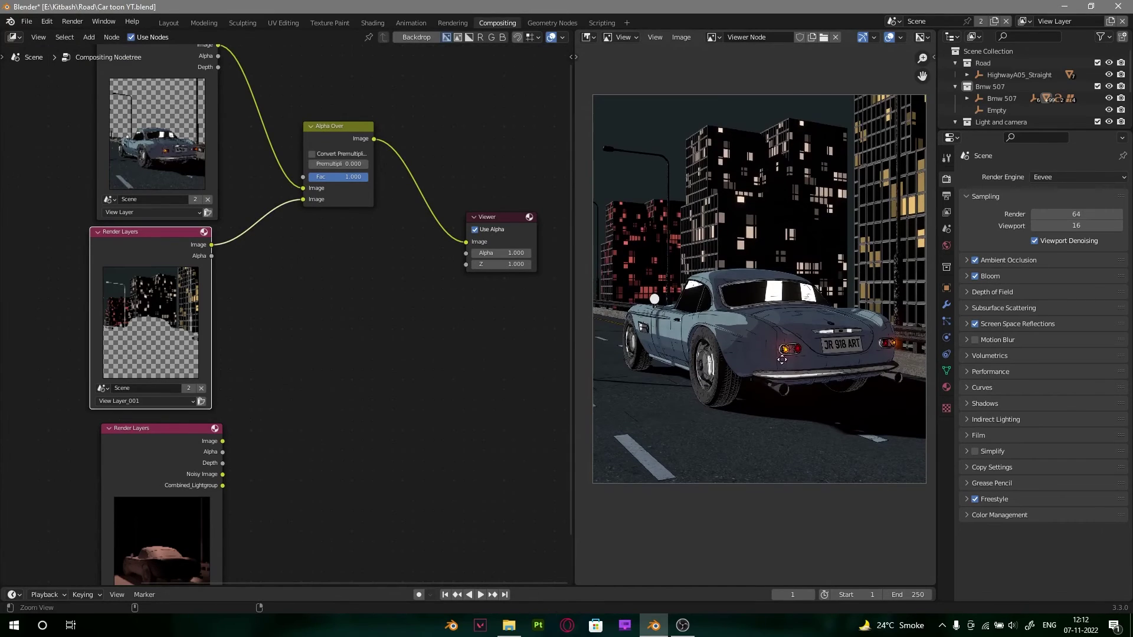
pyautogui.scroll(8, 782, 359)
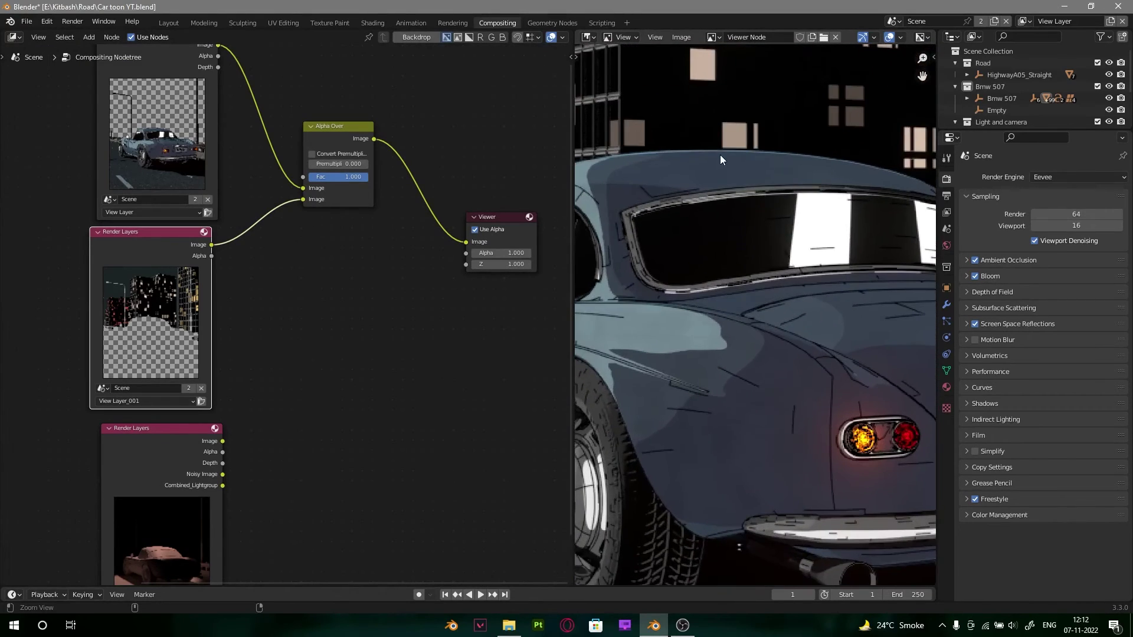
pyautogui.scroll(-7, 719, 159)
pyautogui.moveTo(754, 250); pyautogui.dragTo(750, 273, button='middle')
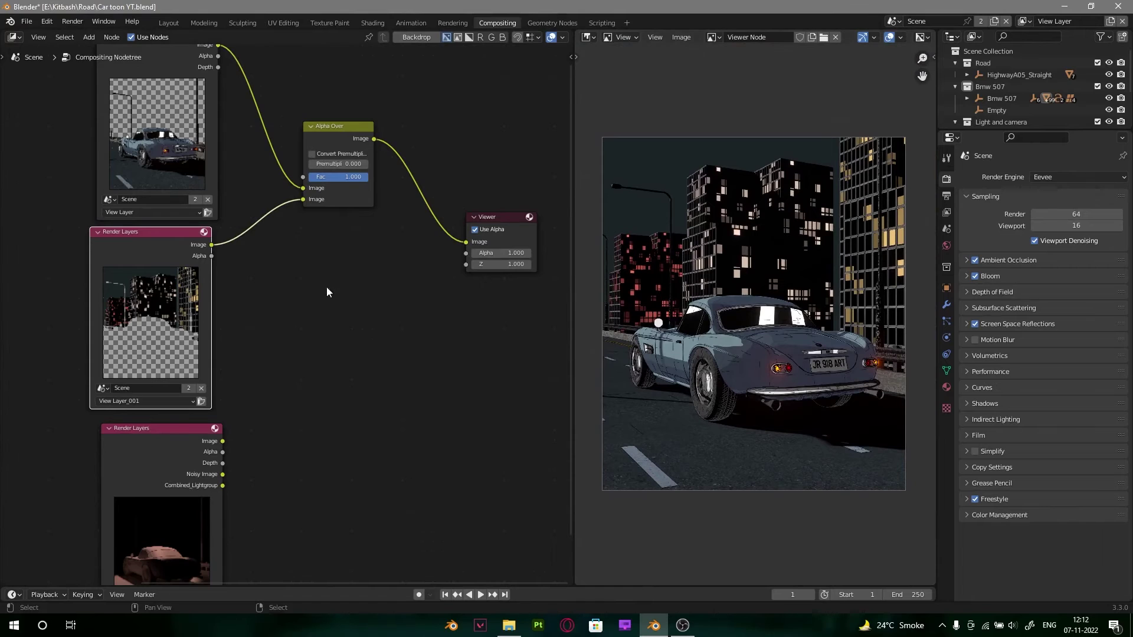
# Step: Move the Viewer node farther from the Alpha Over node, level with it, to make room for more nodes
pyautogui.moveTo(326, 286); pyautogui.dragTo(269, 284, button='middle')
pyautogui.moveTo(355, 196); pyautogui.dragTo(333, 243, button='middle')
pyautogui.scroll(-2, 360, 210)
pyautogui.moveTo(382, 177); pyautogui.dragTo(456, 378)
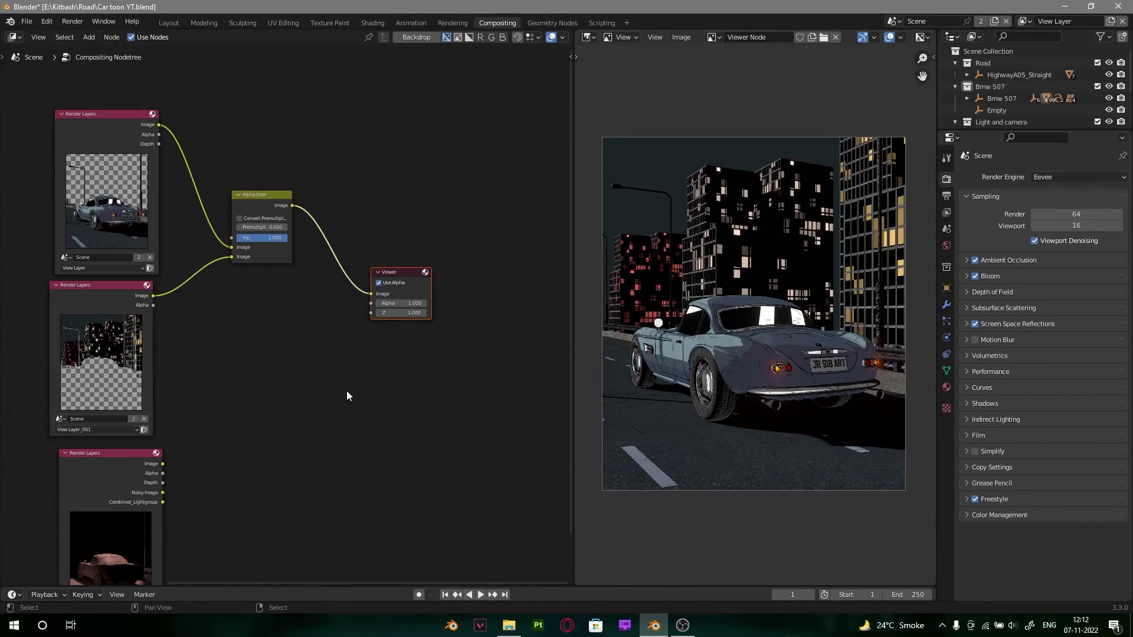
pyautogui.press('g')
pyautogui.click(455, 309)
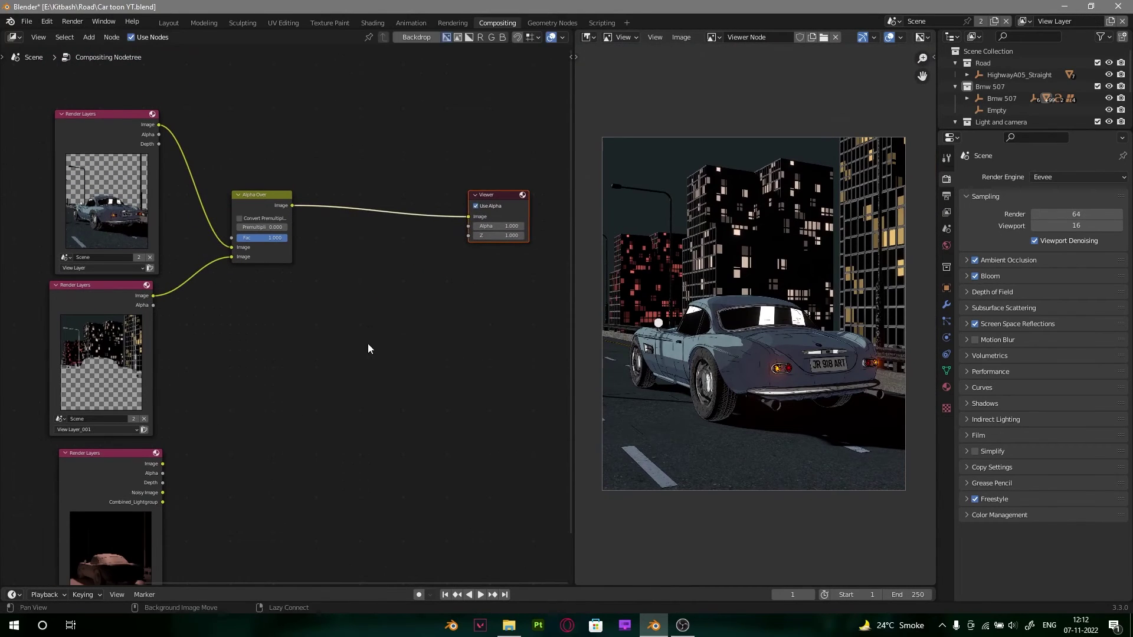
# Step: Preview the Light render layer's outputs in the Viewer, then return the view to the Alpha Over composite
pyautogui.moveTo(124, 478); pyautogui.dragTo(142, 430, button='middle')
pyautogui.keyDown('ctrl'); pyautogui.keyDown('shift'); pyautogui.click(142, 429); pyautogui.keyUp('shift'); pyautogui.keyUp('ctrl')
pyautogui.keyDown('ctrl'); pyautogui.keyDown('shift'); pyautogui.click(142, 429); pyautogui.keyUp('shift'); pyautogui.keyUp('ctrl')
pyautogui.keyDown('ctrl'); pyautogui.keyDown('shift'); pyautogui.click(142, 429); pyautogui.keyUp('shift'); pyautogui.keyUp('ctrl')
pyautogui.keyDown('ctrl'); pyautogui.keyDown('shift'); pyautogui.click(142, 429); pyautogui.keyUp('shift'); pyautogui.keyUp('ctrl')
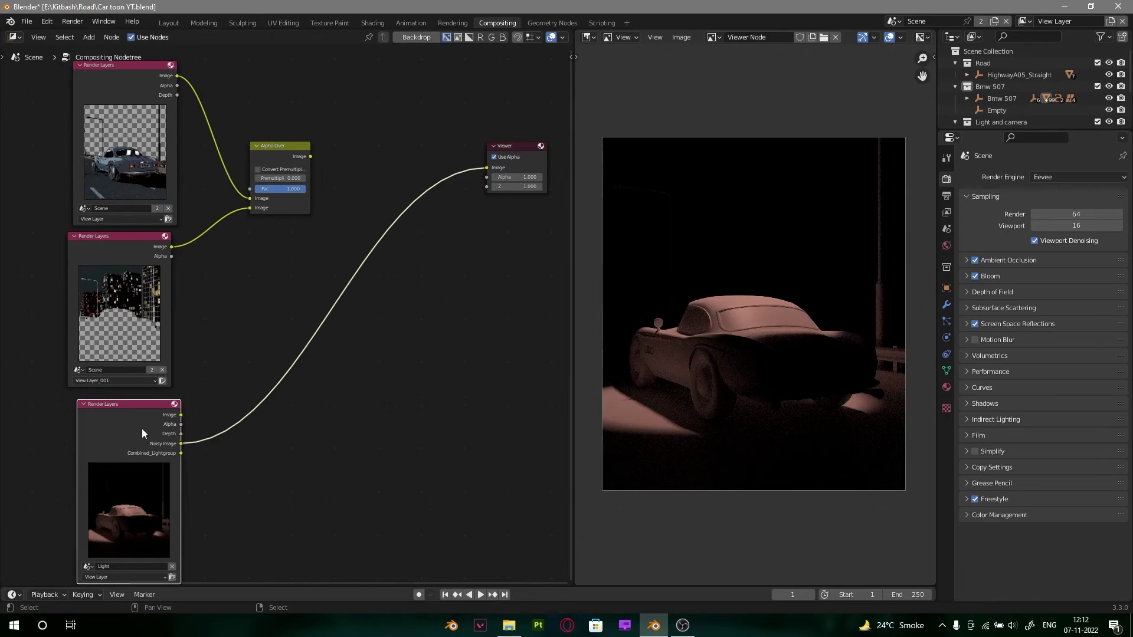
pyautogui.moveTo(141, 428); pyautogui.dragTo(129, 424)
pyautogui.keyDown('ctrl'); pyautogui.keyDown('shift'); pyautogui.click(130, 424); pyautogui.keyUp('shift'); pyautogui.keyUp('ctrl')
pyautogui.moveTo(335, 247); pyautogui.dragTo(295, 296, button='middle')
pyautogui.keyDown('ctrl'); pyautogui.keyDown('shift'); pyautogui.click(250, 199); pyautogui.keyUp('shift'); pyautogui.keyUp('ctrl')
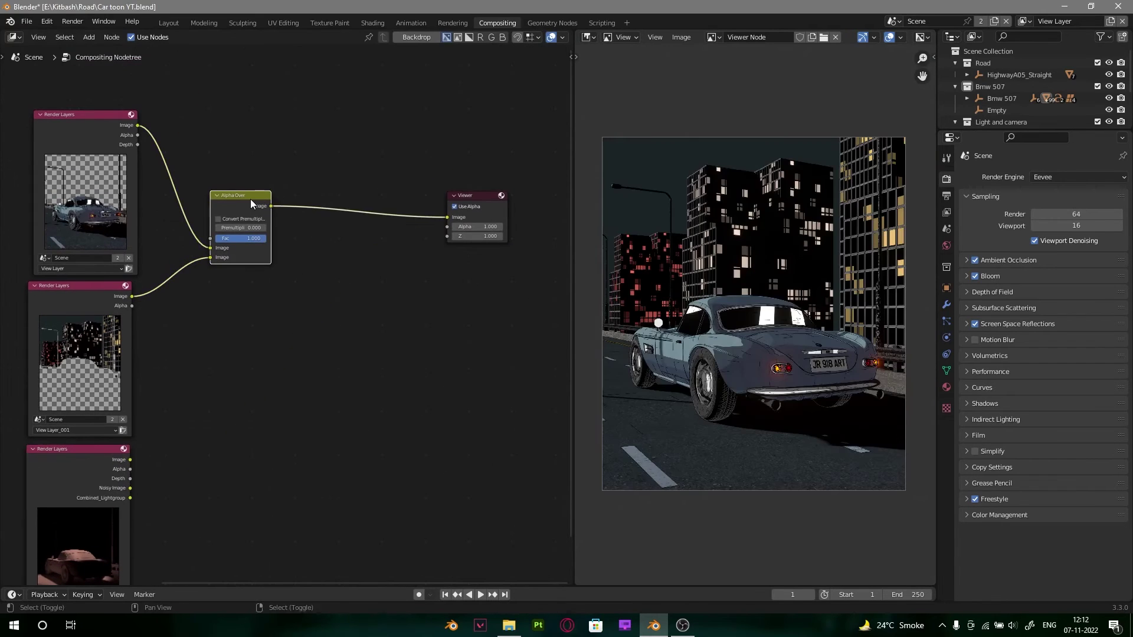
# Step: Insert a Mix node between the Alpha Over and Viewer nodes and feed Combined_Lightgroup into its second image input
pyautogui.hotkey('shift', 'a')
pyautogui.click(334, 170)
pyautogui.write('mi')
pyautogui.click(358, 190)
pyautogui.click(366, 198)
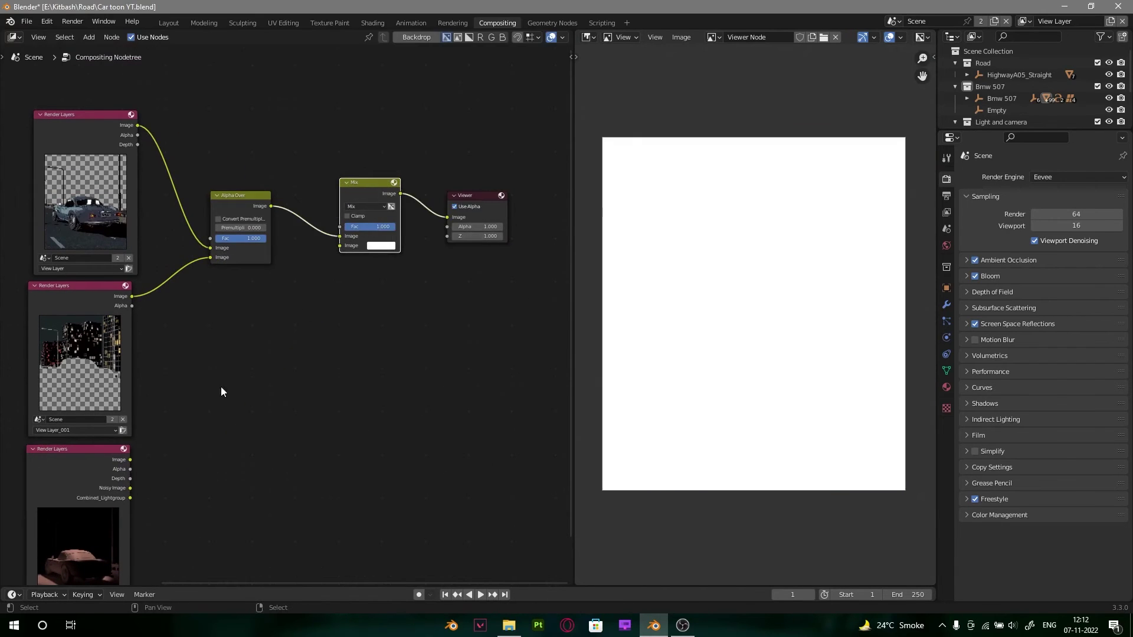
pyautogui.moveTo(140, 485); pyautogui.dragTo(340, 245)
# Step: Set the Mix node's blend mode to Add and its factor to 0.567
pyautogui.scroll(5, 295, 319)
pyautogui.keyDown('ctrl'); pyautogui.scroll(-7, 385, 160); pyautogui.keyUp('ctrl')
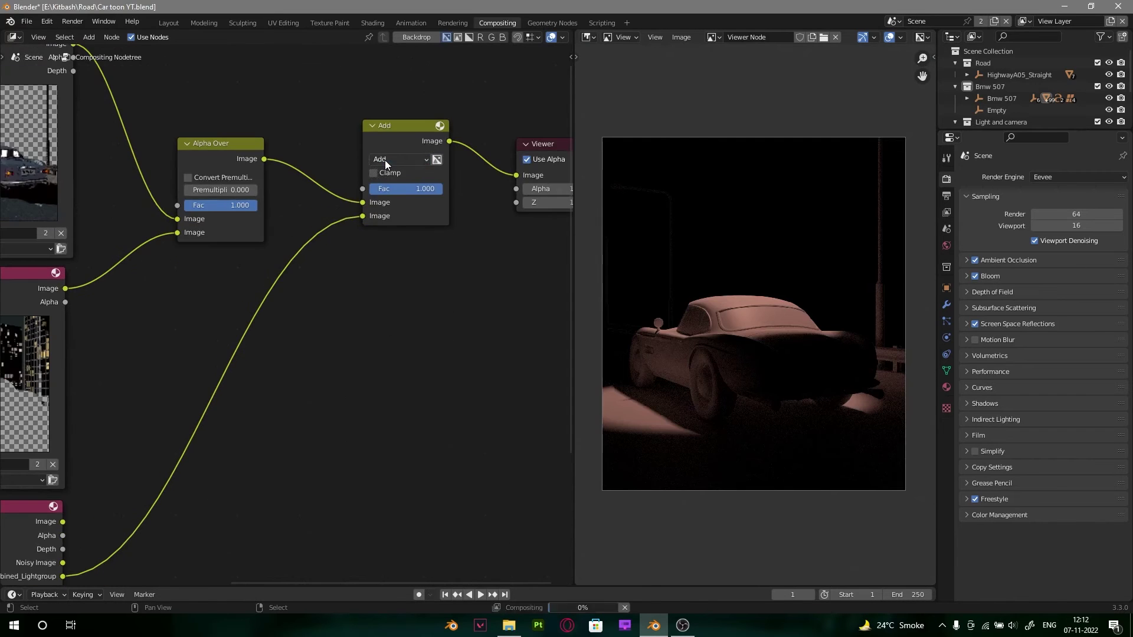
pyautogui.moveTo(385, 160); pyautogui.dragTo(383, 259, button='middle')
pyautogui.scroll(7, 383, 258)
pyautogui.moveTo(427, 308); pyautogui.dragTo(372, 309)
# Step: Insert a ColorRamp node on the light-group link before the mix node and preview its output
pyautogui.hotkey('shift', 'a')
pyautogui.click(420, 269)
pyautogui.write('c')
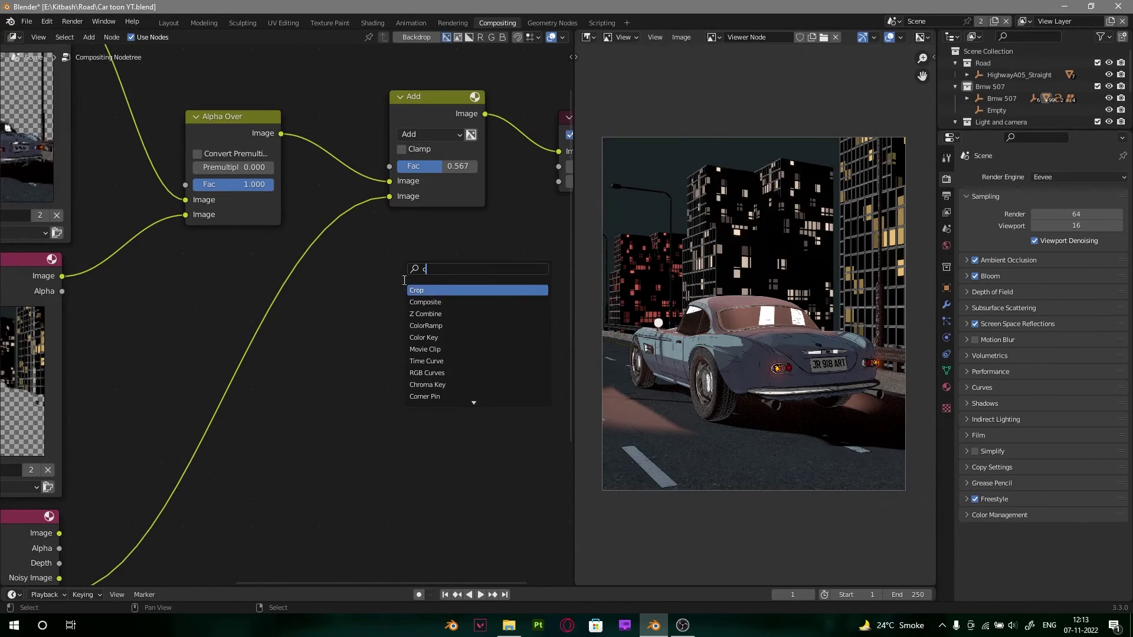
pyautogui.click(436, 315)
pyautogui.click(195, 389)
pyautogui.keyDown('ctrl'); pyautogui.keyDown('shift'); pyautogui.click(236, 387); pyautogui.keyUp('shift'); pyautogui.keyUp('ctrl')
# Step: Set the ColorRamp's interpolation to Constant and slide its light stop to position 0.086
pyautogui.click(374, 323)
pyautogui.click(370, 458)
pyautogui.moveTo(394, 352); pyautogui.dragTo(200, 352)
pyautogui.scroll(-1, 359, 136)
# Step: Tint the ColorRamp's light stop blue and blend the light group in Screen mode with a factor of 0.125
pyautogui.keyDown('ctrl'); pyautogui.keyDown('shift'); pyautogui.click(360, 136); pyautogui.keyUp('shift'); pyautogui.keyUp('ctrl')
pyautogui.moveTo(361, 276); pyautogui.dragTo(437, 182, button='middle')
pyautogui.click(269, 444)
pyautogui.moveTo(248, 255); pyautogui.dragTo(255, 241)
pyautogui.moveTo(446, 100); pyautogui.dragTo(388, 199, button='middle')
pyautogui.moveTo(417, 190); pyautogui.dragTo(384, 190)
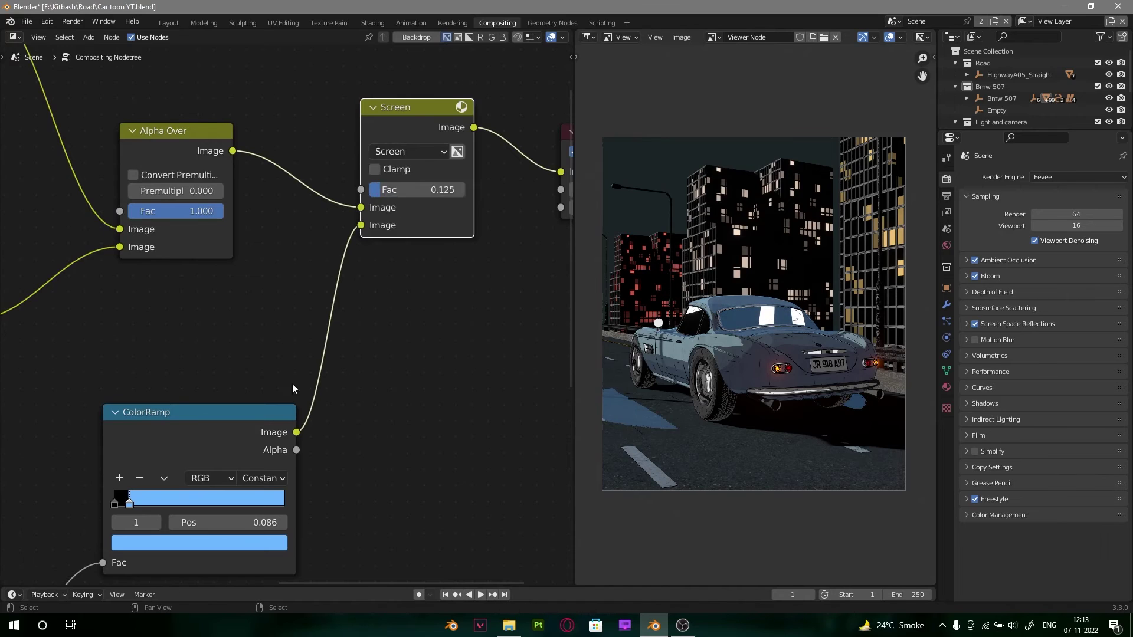
# Step: Remove the ColorRamp while keeping the light-group link and set the Screen node's factor to 0.242
pyautogui.moveTo(293, 387); pyautogui.dragTo(396, 218, button='middle')
pyautogui.moveTo(232, 336)
pyautogui.mouseDown()
pyautogui.moveTo(298, 337)
pyautogui.moveTo(251, 335)
pyautogui.mouseUp()
pyautogui.click(295, 252)
pyautogui.hotkey('ctrl', 'x')
pyautogui.moveTo(330, 135); pyautogui.dragTo(227, 389, button='middle')
pyautogui.moveTo(407, 277); pyautogui.dragTo(414, 278)
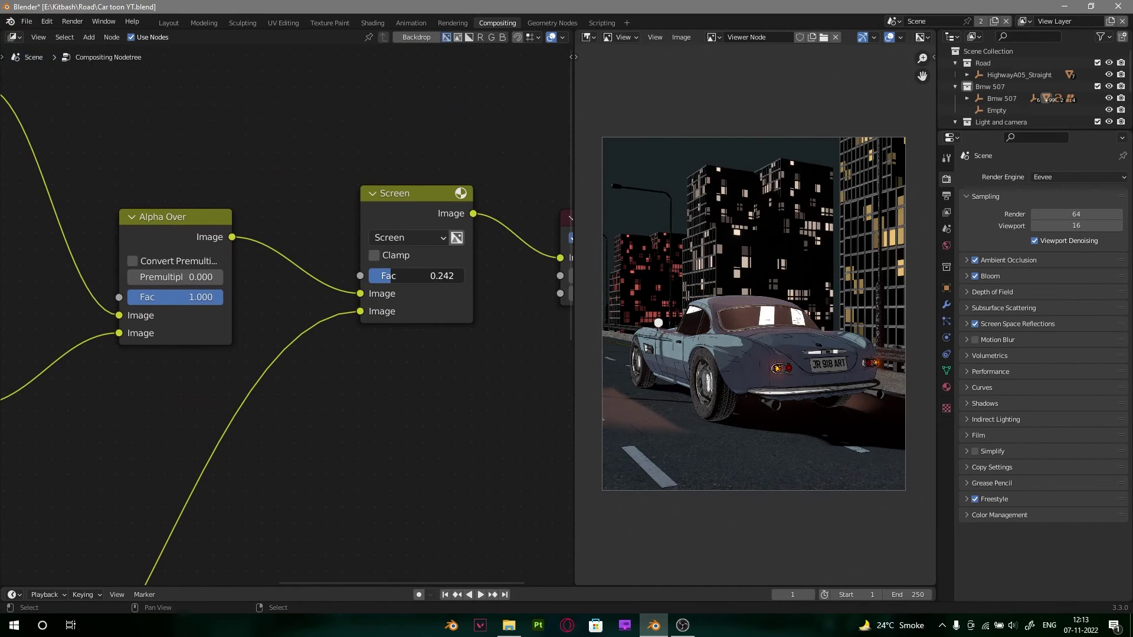
# Step: Insert a Hue Saturation Value node on the light-group link before the Screen node and set its hue to 0.969
pyautogui.scroll(-1, 414, 277)
pyautogui.moveTo(324, 442); pyautogui.dragTo(407, 328, button='middle')
pyautogui.hotkey('shift', 'a')
pyautogui.write('shue')
pyautogui.click(362, 367)
pyautogui.click(328, 368)
pyautogui.keyDown('shift'); pyautogui.moveTo(335, 388); pyautogui.dragTo(376, 387); pyautogui.keyUp('shift')
# Step: Spread out the Viewer, Screen and first Render Layers nodes to make room in the node tree
pyautogui.scroll(-7, 312, 239)
pyautogui.scroll(5, 312, 239)
pyautogui.moveTo(555, 67); pyautogui.dragTo(407, 187, button='middle')
pyautogui.moveTo(443, 263); pyautogui.dragTo(512, 229)
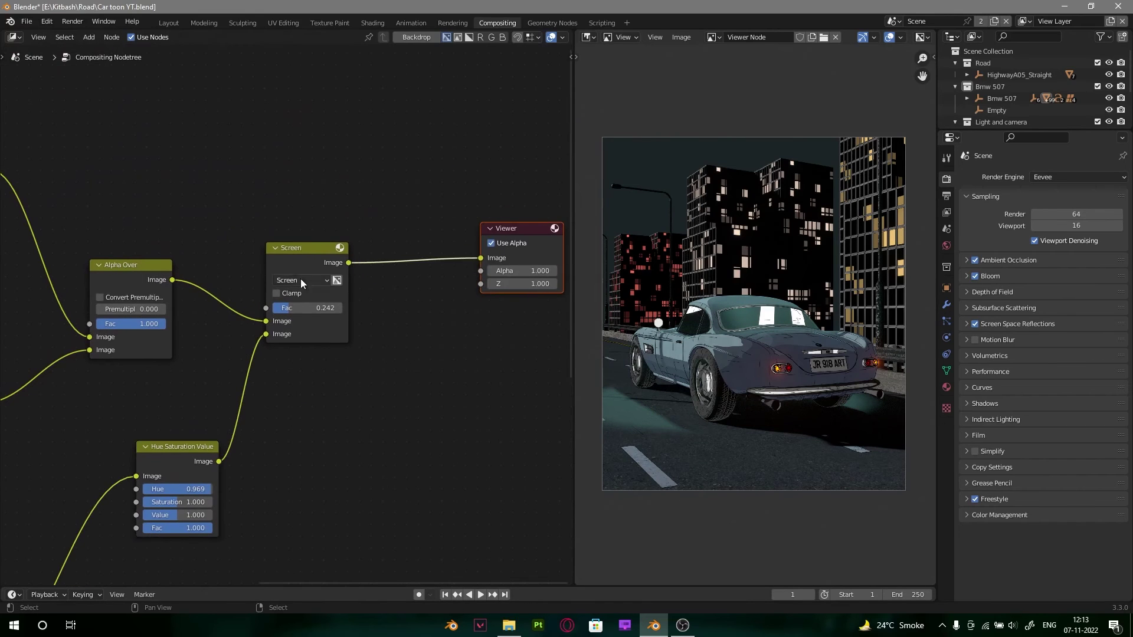
pyautogui.moveTo(300, 259); pyautogui.dragTo(316, 252)
pyautogui.scroll(-4, 171, 258)
pyautogui.moveTo(171, 257); pyautogui.dragTo(328, 257, button='middle')
pyautogui.moveTo(140, 208)
pyautogui.mouseDown()
pyautogui.moveTo(112, 200)
pyautogui.moveTo(125, 201)
pyautogui.mouseUp()
# Step: Insert a Mix node between the View Layer_001 render layers and the Alpha Over node
pyautogui.hotkey('shift', 'a')
pyautogui.write('smix')
pyautogui.click(295, 218)
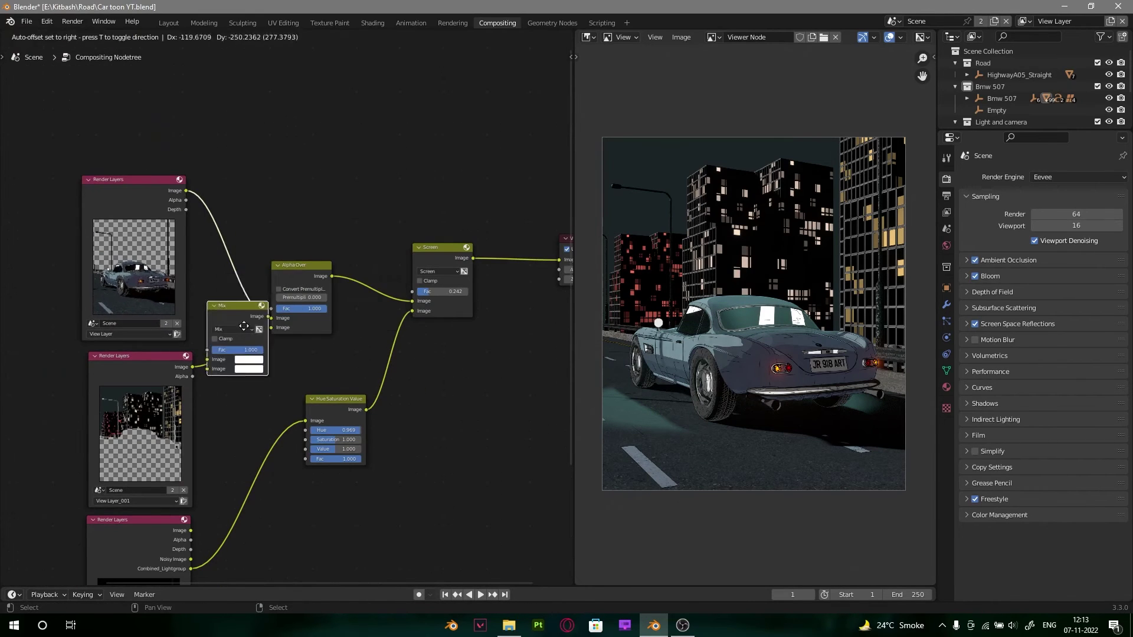
pyautogui.click(248, 355)
# Step: Set the buildings' mix node to Add with a light blue colour and a factor of 0.050
pyautogui.scroll(7, 288, 315)
pyautogui.click(236, 392)
pyautogui.click(213, 236)
pyautogui.click(253, 464)
pyautogui.click(306, 272)
pyautogui.moveTo(266, 429); pyautogui.dragTo(191, 430)
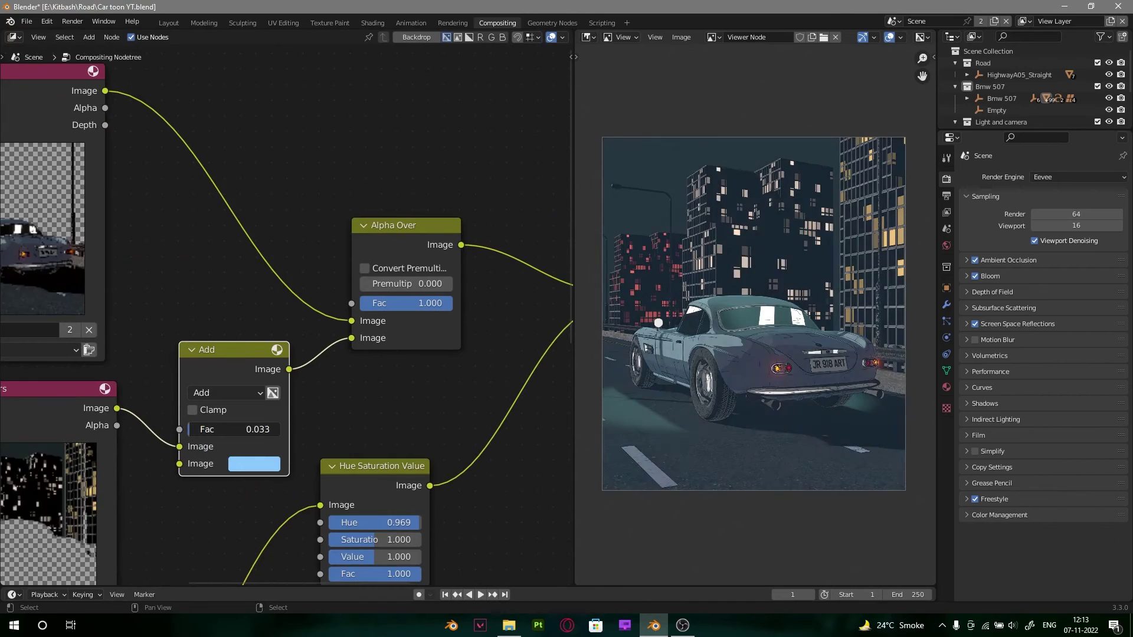
pyautogui.moveTo(117, 425); pyautogui.dragTo(179, 429)
pyautogui.hotkey('ctrl', 'z')
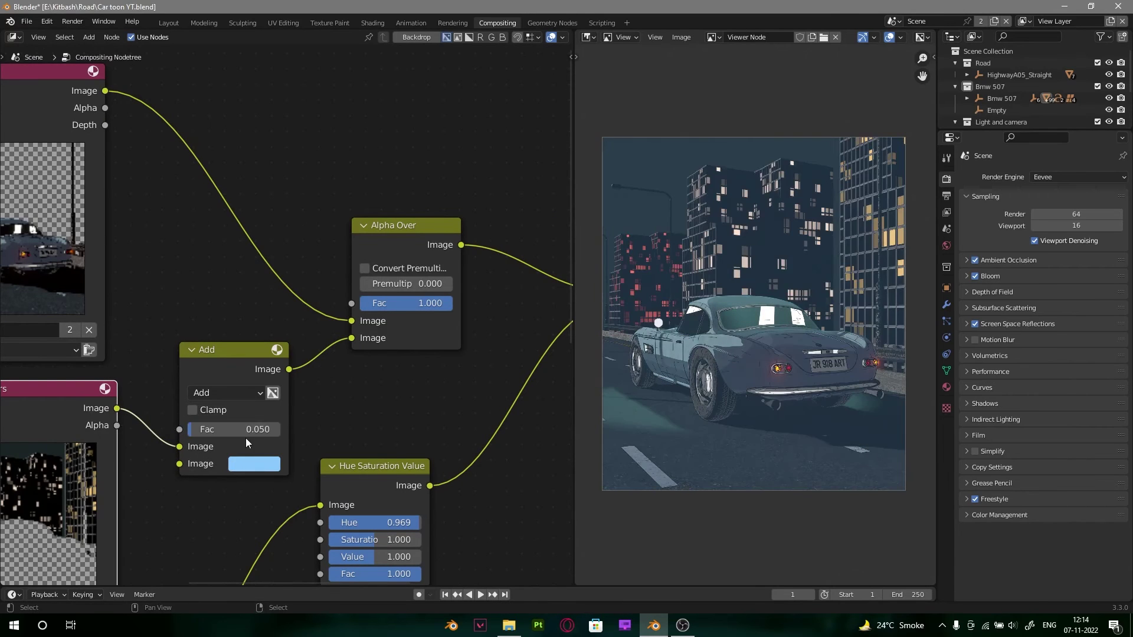
pyautogui.click(254, 464)
# Step: Move the Viewer node well away from the Screen node to make room for filters
pyautogui.keyDown('ctrl'); pyautogui.keyDown('alt'); pyautogui.moveTo(826, 413); pyautogui.dragTo(791, 435); pyautogui.keyUp('alt'); pyautogui.keyUp('ctrl')
pyautogui.keyDown('ctrl'); pyautogui.keyDown('alt'); pyautogui.moveTo(288, 334); pyautogui.dragTo(484, 240); pyautogui.keyUp('alt'); pyautogui.keyUp('ctrl')
pyautogui.keyDown('alt'); pyautogui.moveTo(485, 240); pyautogui.dragTo(172, 276); pyautogui.keyUp('alt')
pyautogui.moveTo(354, 272); pyautogui.dragTo(498, 268)
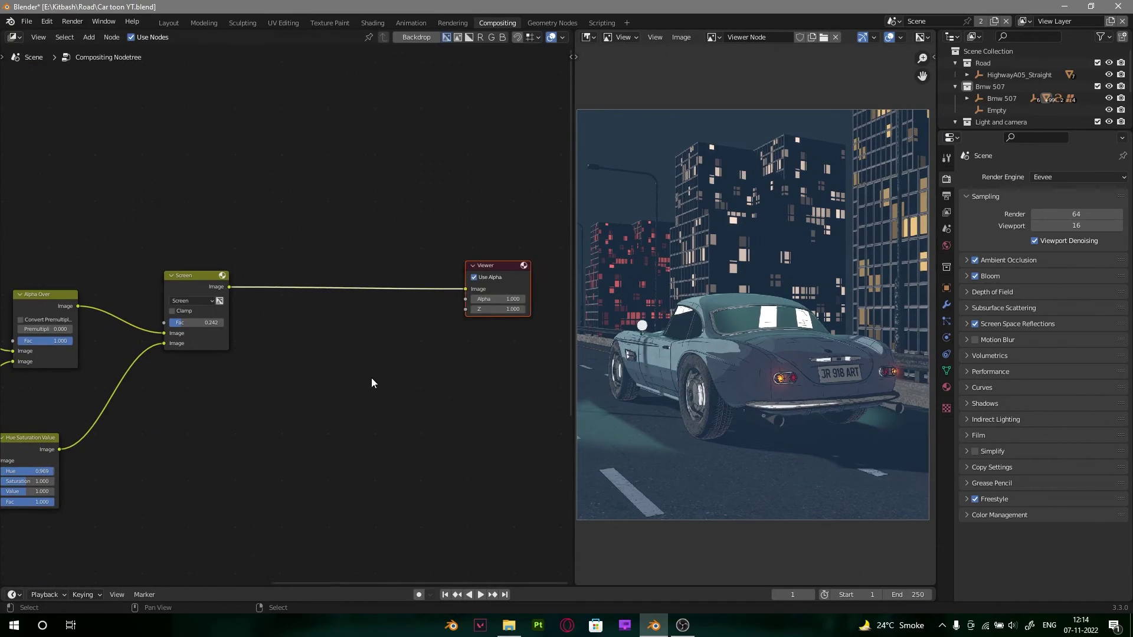
# Step: Insert a Filter node between the Screen and Viewer nodes, using Diamond Sharpen with a factor of 0.400
pyautogui.keyDown('alt'); pyautogui.moveTo(371, 378); pyautogui.dragTo(499, 389); pyautogui.keyUp('alt')
pyautogui.hotkey('shift', 'a')
pyautogui.click(413, 266)
pyautogui.write('fil')
pyautogui.click(444, 284)
pyautogui.click(441, 288)
# Step: Set the Shadow filter's factor to 0.433 and switch the filter copy after it to Soften with factor 1.000
pyautogui.click(346, 361)
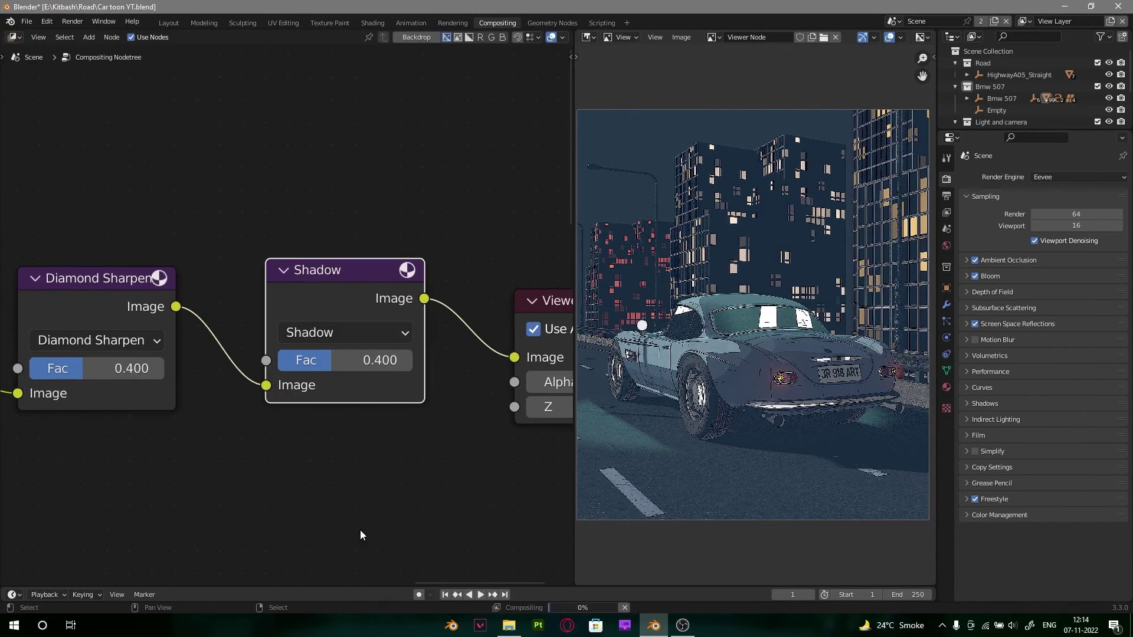
pyautogui.moveTo(345, 360); pyautogui.dragTo(367, 360)
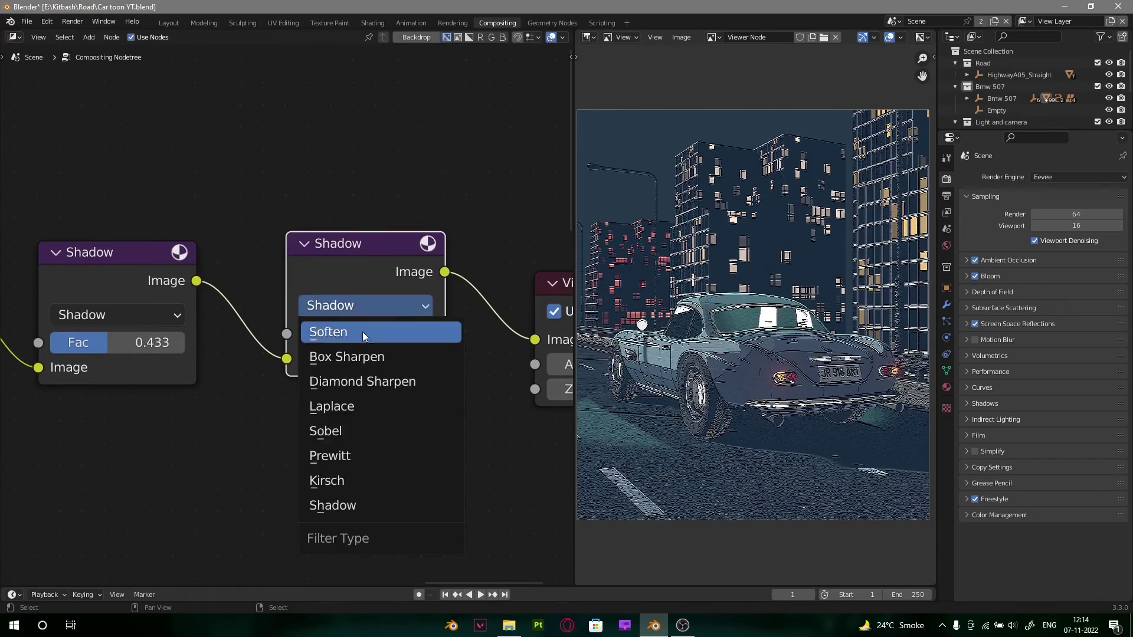
pyautogui.click(362, 333)
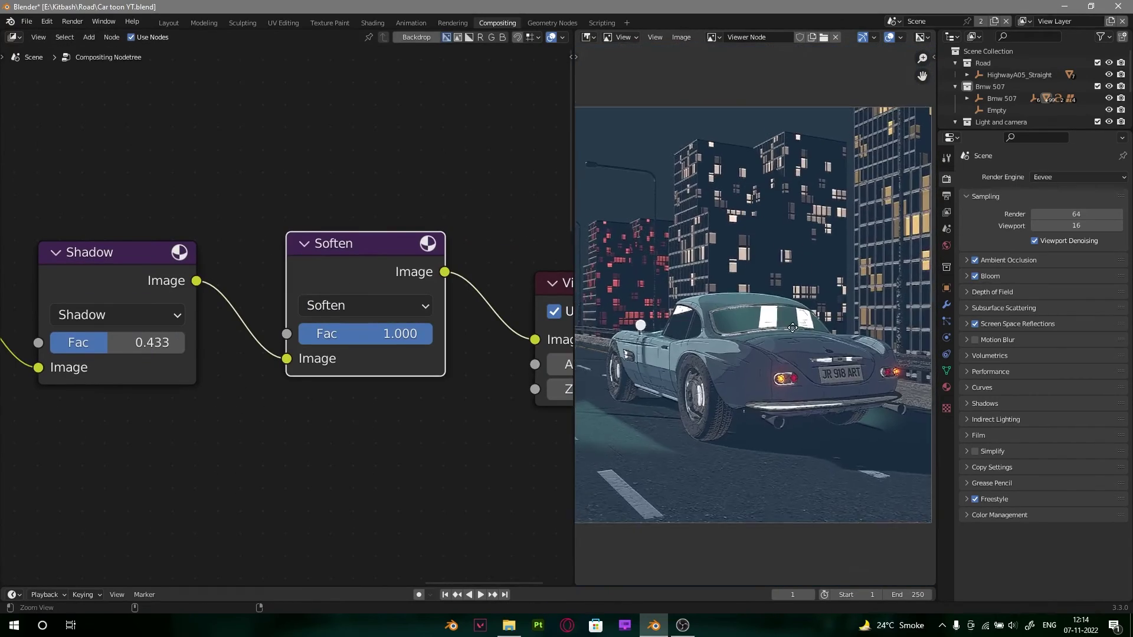
pyautogui.scroll(-1, 812, 336)
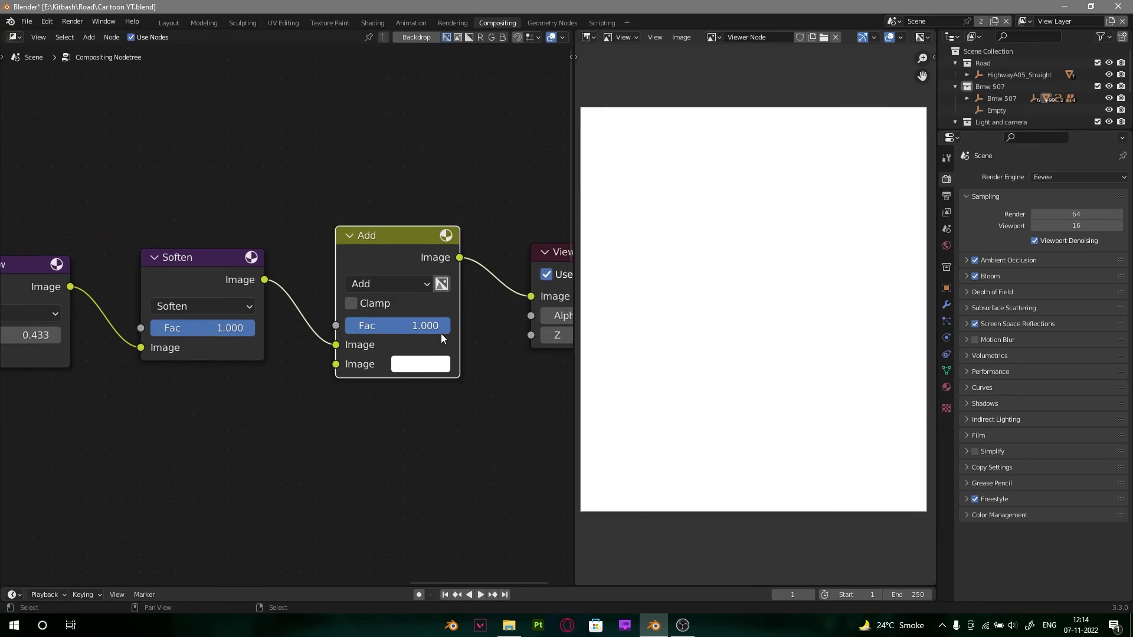
# Step: Give the Add node after the Soften filter a light blue colour and a factor of 0.050
pyautogui.click(420, 363)
pyautogui.click(476, 149)
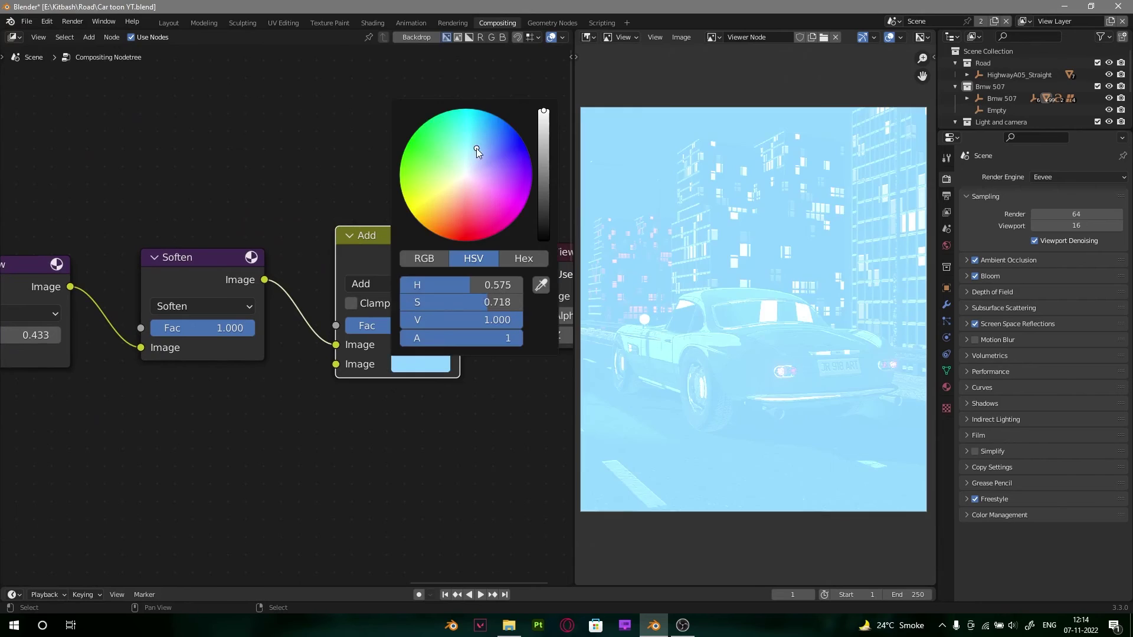
pyautogui.click(389, 285)
pyautogui.click(413, 401)
pyautogui.keyDown('ctrl'); pyautogui.scroll(1, 354, 282); pyautogui.keyUp('ctrl')
pyautogui.moveTo(367, 326); pyautogui.dragTo(351, 326)
pyautogui.keyDown('ctrl'); pyautogui.moveTo(781, 308); pyautogui.dragTo(781, 310, button='middle'); pyautogui.keyUp('ctrl')
pyautogui.scroll(-6, 320, 275)
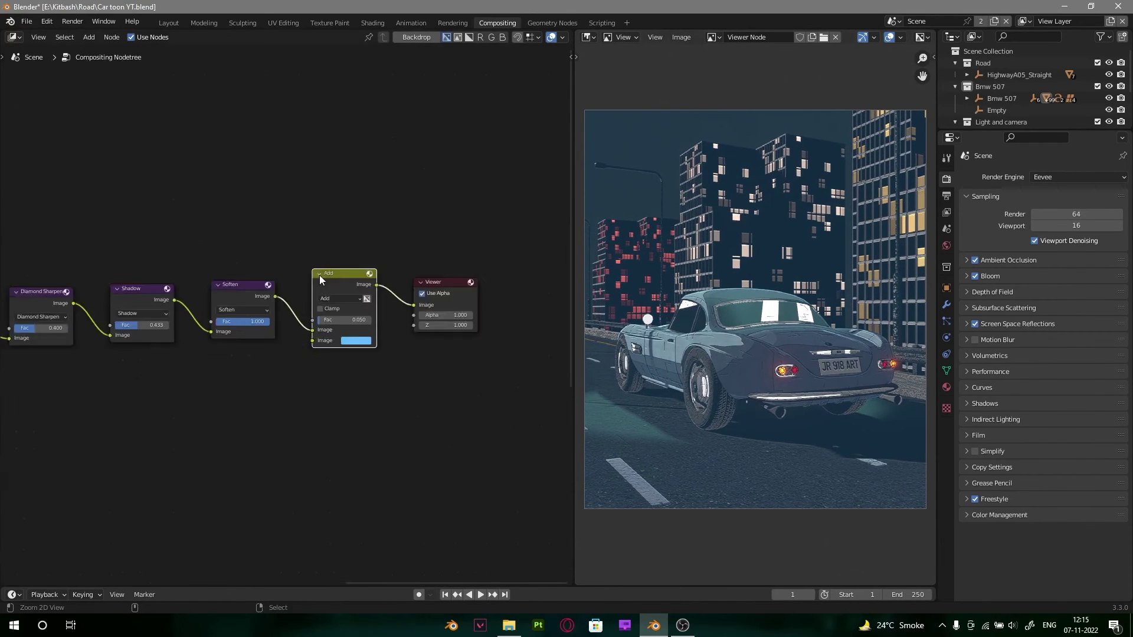
# Step: Move the Viewer node farther away from the final Add node
pyautogui.scroll(2, 420, 267)
pyautogui.scroll(6, 408, 251)
pyautogui.moveTo(407, 251); pyautogui.dragTo(325, 285, button='middle')
pyautogui.moveTo(300, 227); pyautogui.dragTo(413, 369)
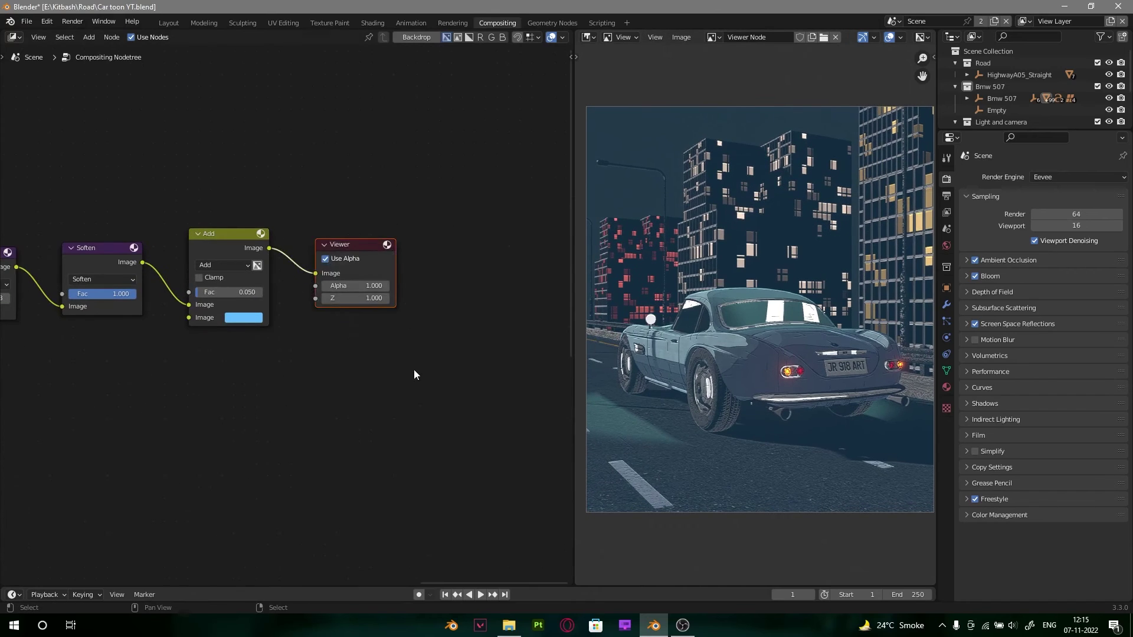
pyautogui.press('g')
pyautogui.click(506, 346)
# Step: Add a Glare node above the Alpha Over node, feed it the Alpha Over output and preview it in the Viewer
pyautogui.scroll(5, 817, 420)
pyautogui.moveTo(802, 338); pyautogui.dragTo(808, 230, button='middle')
pyautogui.scroll(-9, 258, 253)
pyautogui.moveTo(53, 187); pyautogui.dragTo(563, 276, button='middle')
pyautogui.hotkey('shift', 'a')
pyautogui.click(339, 217)
pyautogui.click(367, 237)
pyautogui.click(333, 238)
pyautogui.scroll(4, 334, 239)
pyautogui.moveTo(366, 349); pyautogui.dragTo(314, 296)
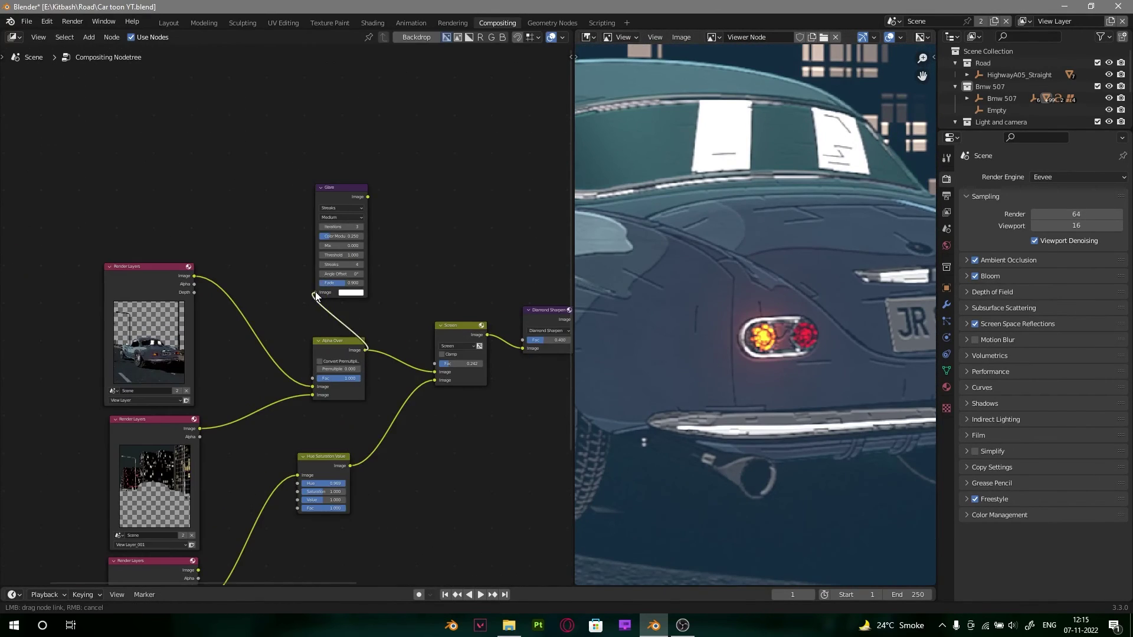
pyautogui.keyDown('ctrl'); pyautogui.keyDown('shift'); pyautogui.click(345, 236); pyautogui.keyUp('shift'); pyautogui.keyUp('ctrl')
# Step: Set the Glare node's fade to 0.948 and reduce its number of streaks
pyautogui.moveTo(442, 226); pyautogui.dragTo(355, 297, button='middle')
pyautogui.keyDown('ctrl'); pyautogui.moveTo(825, 275); pyautogui.dragTo(800, 257, button='middle'); pyautogui.keyUp('ctrl')
pyautogui.scroll(8, 356, 362)
pyautogui.moveTo(232, 401); pyautogui.dragTo(210, 402)
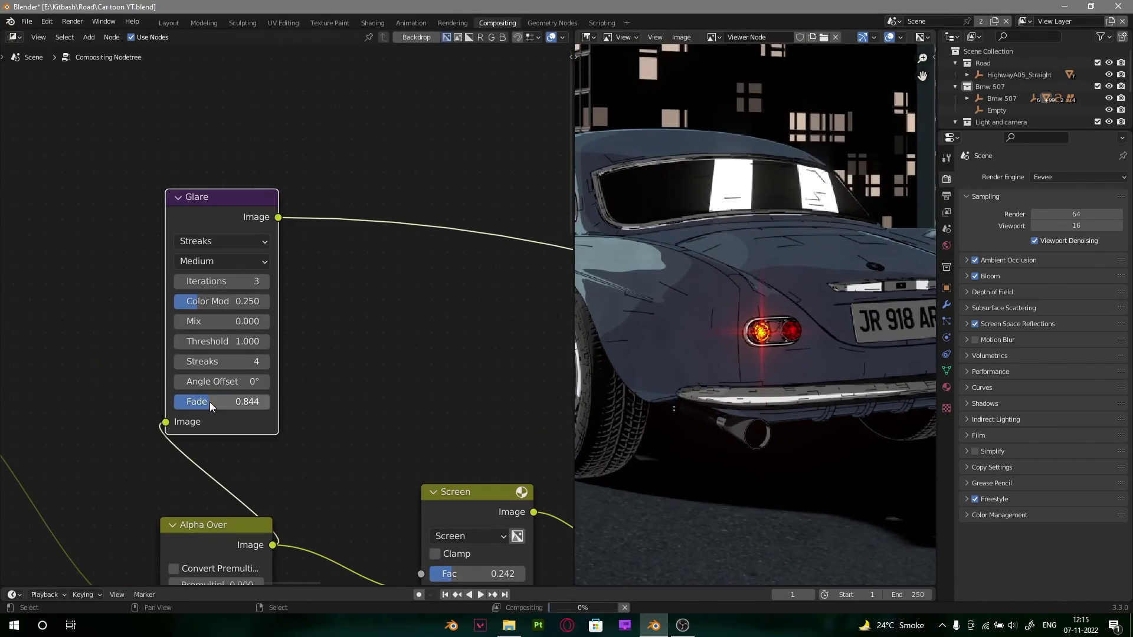
pyautogui.scroll(-4, 763, 317)
pyautogui.scroll(2, 286, 312)
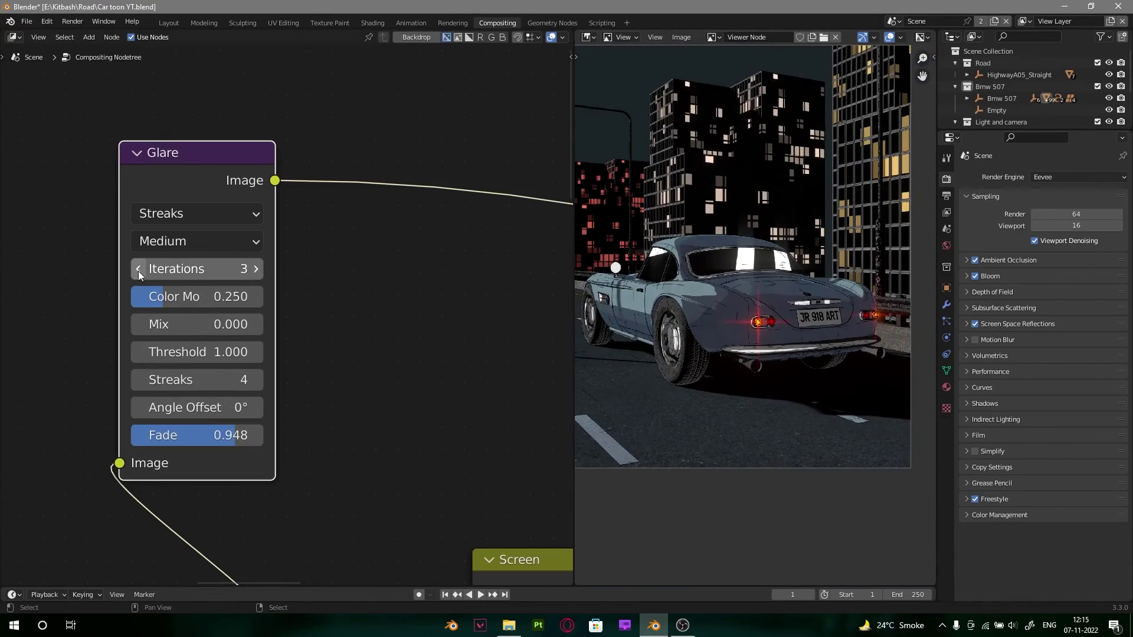
pyautogui.click(140, 378)
# Step: Route the Glare output into the Screen node's first image input and view the final Add node's result
pyautogui.keyDown('ctrl'); pyautogui.moveTo(773, 366); pyautogui.dragTo(773, 390, button='middle'); pyautogui.keyUp('ctrl')
pyautogui.moveTo(418, 210); pyautogui.dragTo(310, 323, button='middle')
pyautogui.moveTo(309, 323); pyautogui.dragTo(284, 296, button='middle')
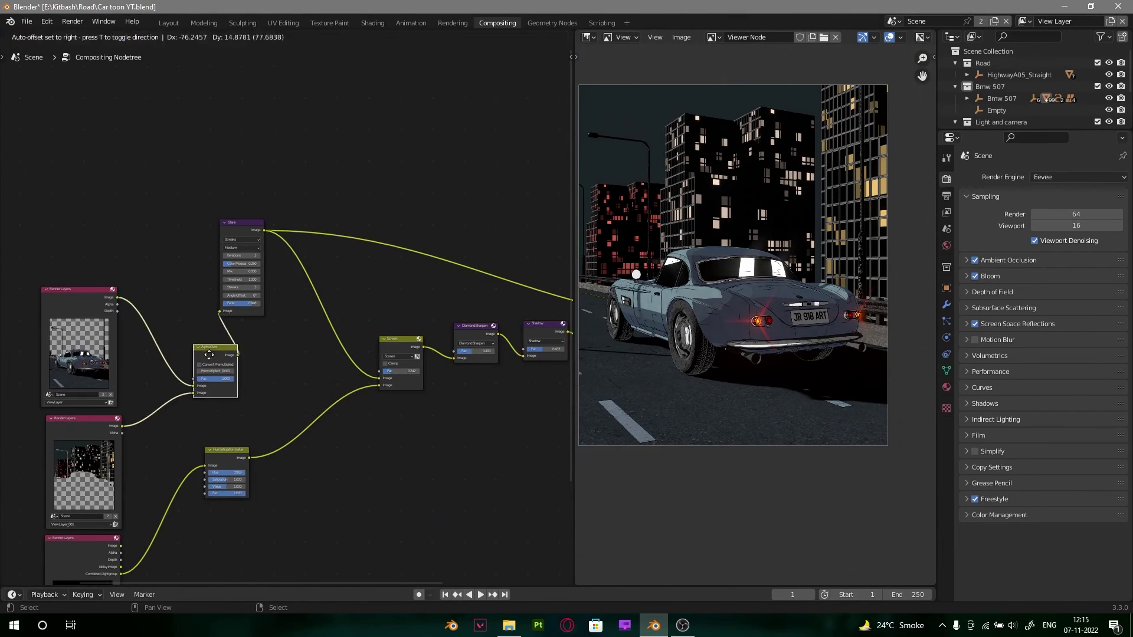
pyautogui.moveTo(428, 314); pyautogui.dragTo(124, 314, button='middle')
pyautogui.keyDown('ctrl'); pyautogui.keyDown('shift'); pyautogui.click(378, 323); pyautogui.keyUp('shift'); pyautogui.keyUp('ctrl')
pyautogui.scroll(4, 378, 320)
pyautogui.moveTo(467, 422); pyautogui.dragTo(360, 322)
pyautogui.moveTo(168, 327); pyautogui.dragTo(345, 331, button='middle')
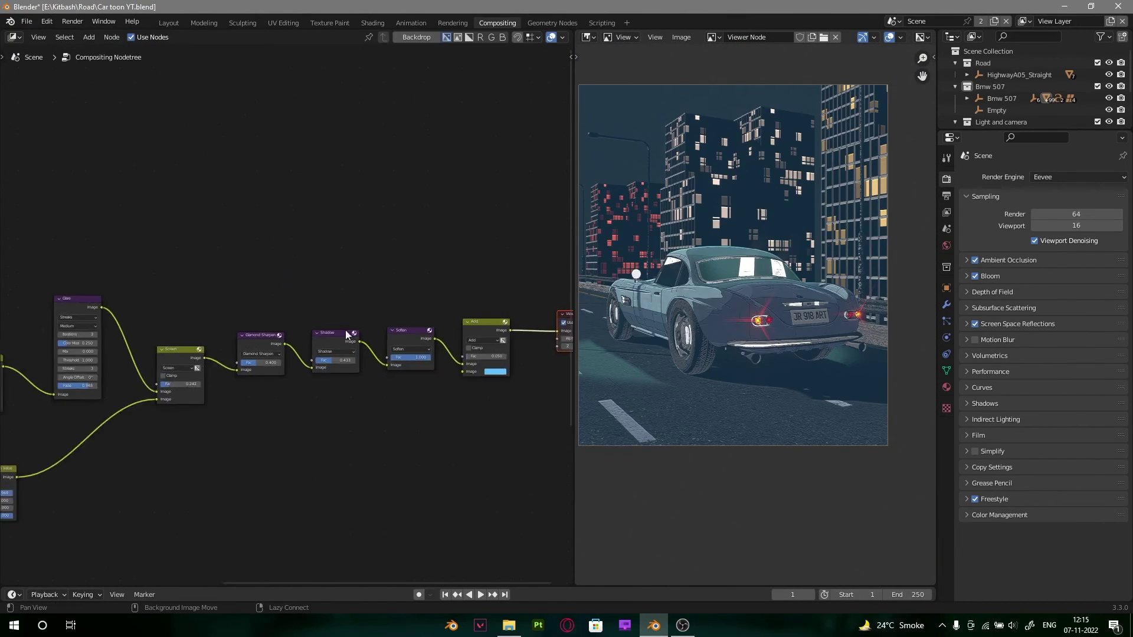
# Step: Bring the vignette image New Project (2).jpg into the node tree below the final Add node and preview it
pyautogui.hotkey('shift', 'a')
pyautogui.click(311, 246)
pyautogui.scroll(-2, 348, 274)
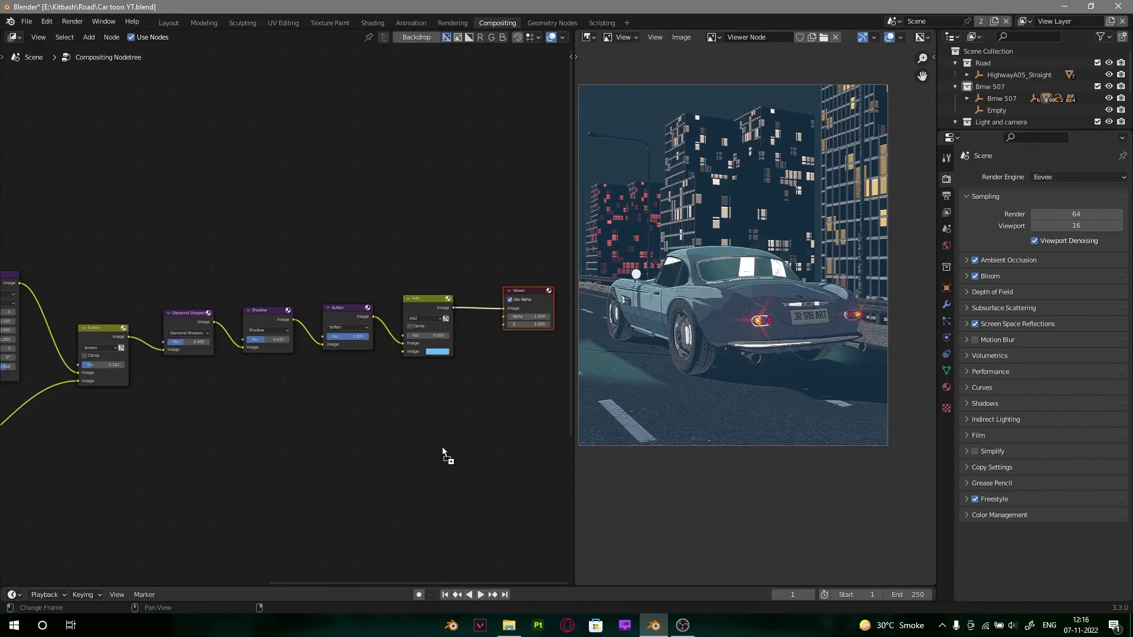
pyautogui.moveTo(463, 436); pyautogui.dragTo(306, 330, button='middle')
pyautogui.moveTo(195, 340); pyautogui.dragTo(277, 269)
pyautogui.keyDown('ctrl'); pyautogui.keyDown('shift'); pyautogui.click(283, 295); pyautogui.keyUp('shift'); pyautogui.keyUp('ctrl')
# Step: Insert a Mix node set to Multiply between the Add and Viewer nodes, with the vignette image as its second input
pyautogui.scroll(6, 360, 137)
pyautogui.moveTo(458, 316); pyautogui.dragTo(427, 270)
pyautogui.press('g')
pyautogui.hotkey('shift', 'a')
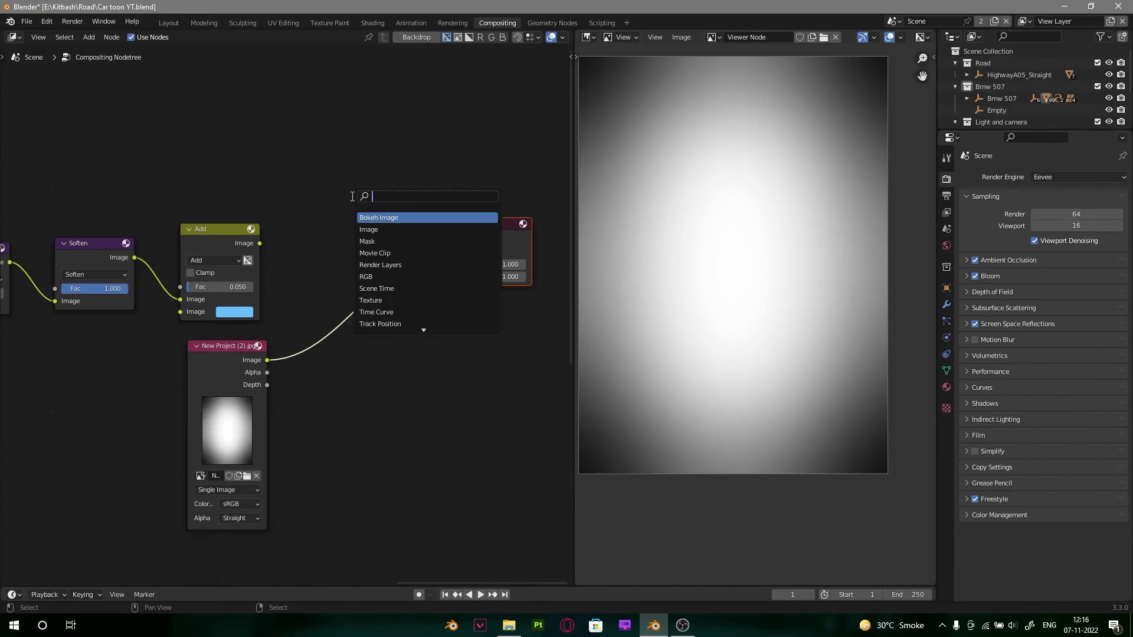
pyautogui.write('mix')
pyautogui.moveTo(341, 288); pyautogui.dragTo(341, 289)
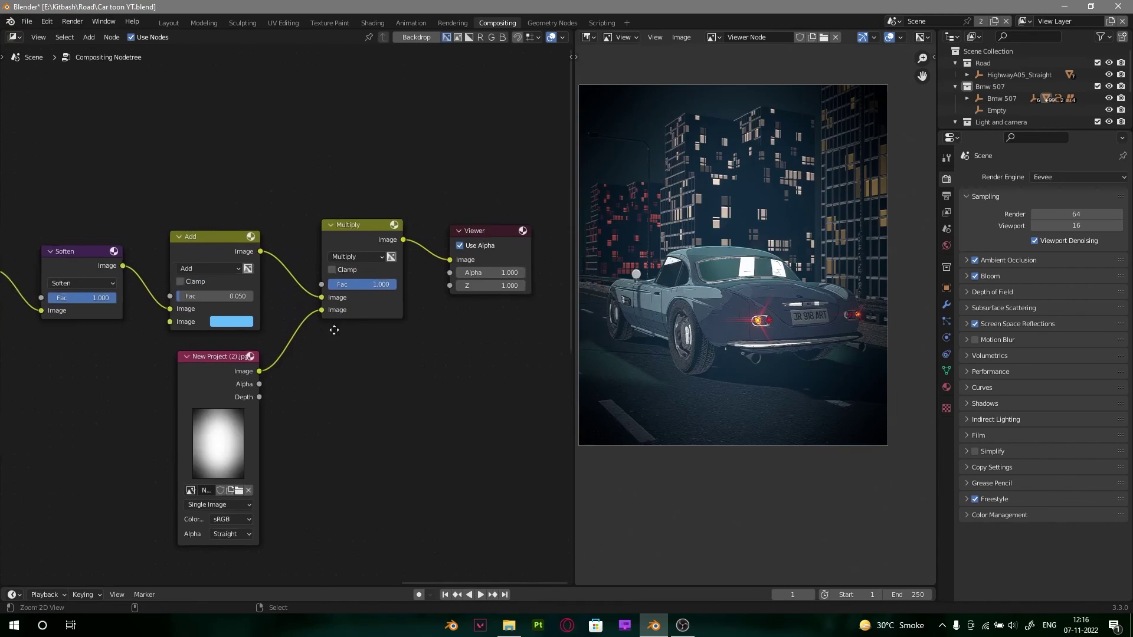
# Step: Set the Multiply node's factor to 0.608 and insert a duplicate of it before the Viewer node
pyautogui.moveTo(390, 305); pyautogui.dragTo(299, 321, button='middle')
pyautogui.press('g')
pyautogui.click(283, 251)
pyautogui.hotkey('shift', 'd')
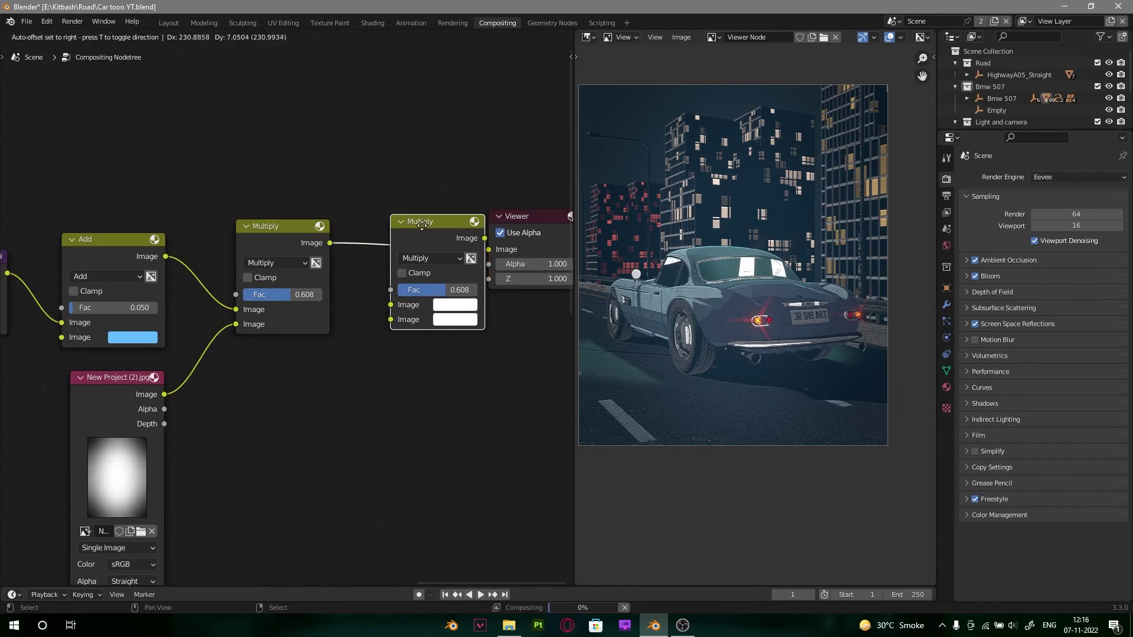
pyautogui.click(436, 251)
# Step: Switch the duplicated node to Overlay, feed the vignette image into its second input and set its factor to 0.458
pyautogui.click(431, 258)
pyautogui.click(439, 411)
pyautogui.moveTo(164, 394); pyautogui.dragTo(391, 319)
pyautogui.moveTo(448, 289); pyautogui.dragTo(425, 290)
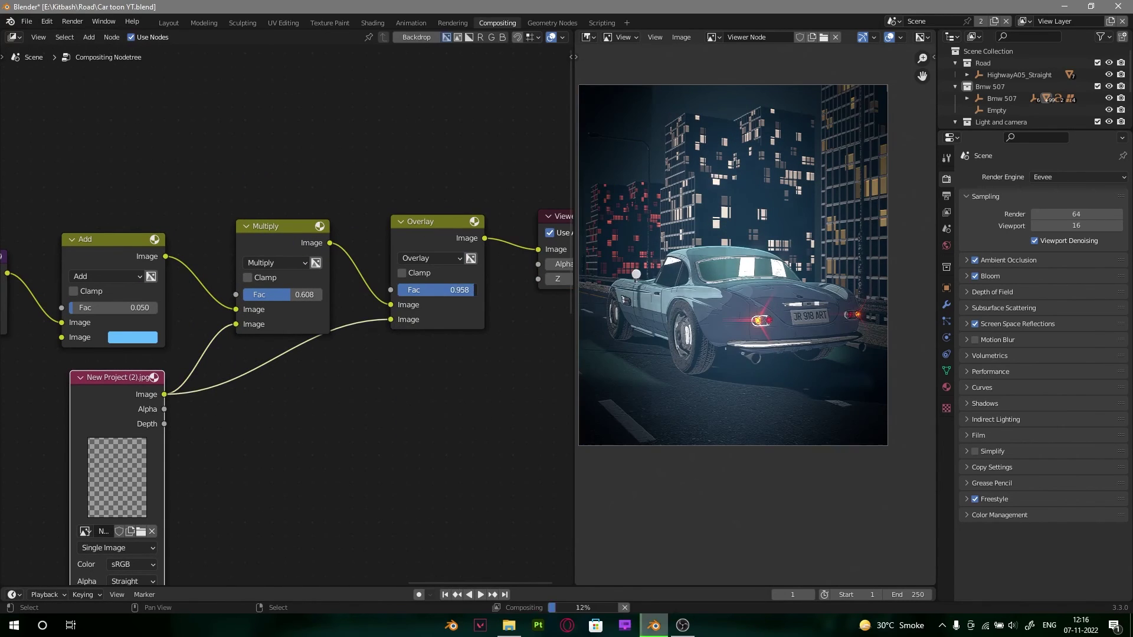
pyautogui.scroll(-2, 317, 204)
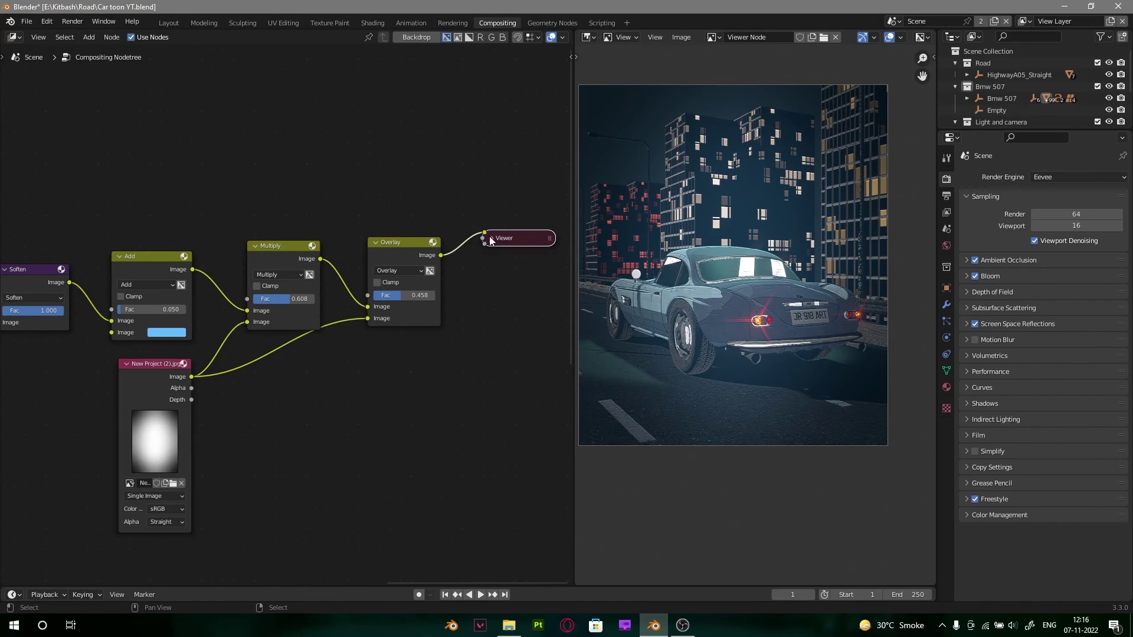
# Step: Shift the Multiply, Overlay, vignette image and Viewer nodes together away from the Add node
pyautogui.keyDown('shift'); pyautogui.click(284, 248); pyautogui.keyUp('shift')
pyautogui.keyDown('shift'); pyautogui.click(401, 248); pyautogui.keyUp('shift')
pyautogui.keyDown('shift'); pyautogui.click(177, 384); pyautogui.keyUp('shift')
pyautogui.press('g')
pyautogui.click(373, 389)
# Step: Insert a Lens Distortion node between the Add and Multiply nodes
pyautogui.click(310, 242)
pyautogui.click(260, 258)
pyautogui.scroll(6, 259, 257)
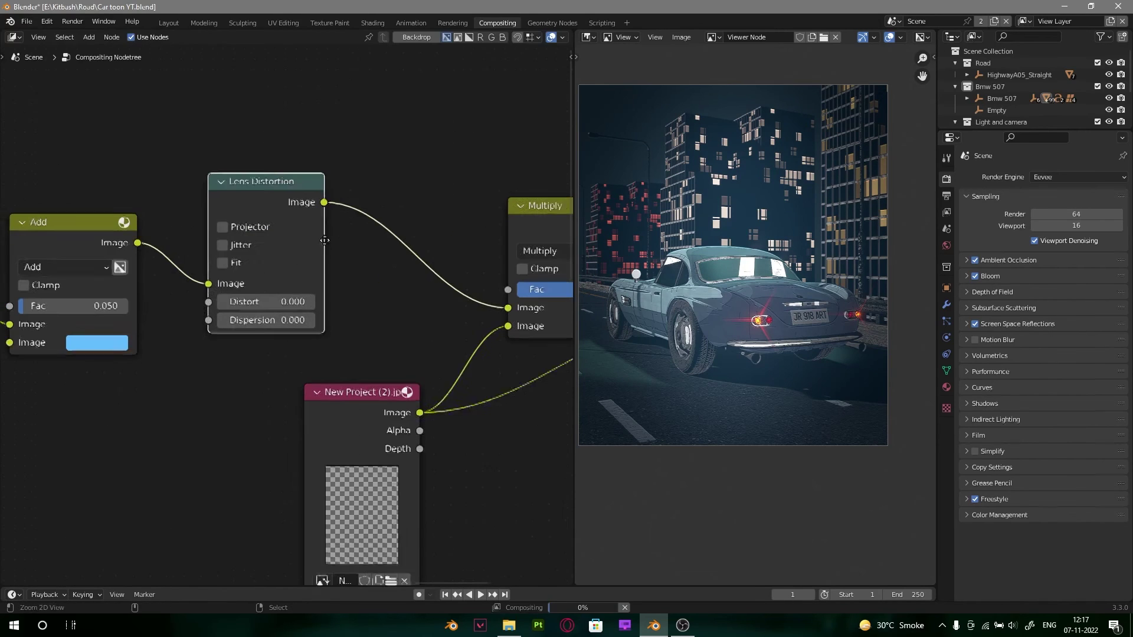
# Step: Enable Fit on the Lens Distortion node and set its distortion to 0.01 and dispersion to 0.020
pyautogui.click(220, 261)
pyautogui.click(287, 303)
pyautogui.write('.01')
pyautogui.press('Return')
pyautogui.moveTo(273, 320); pyautogui.dragTo(284, 320)
pyautogui.scroll(-6, 283, 307)
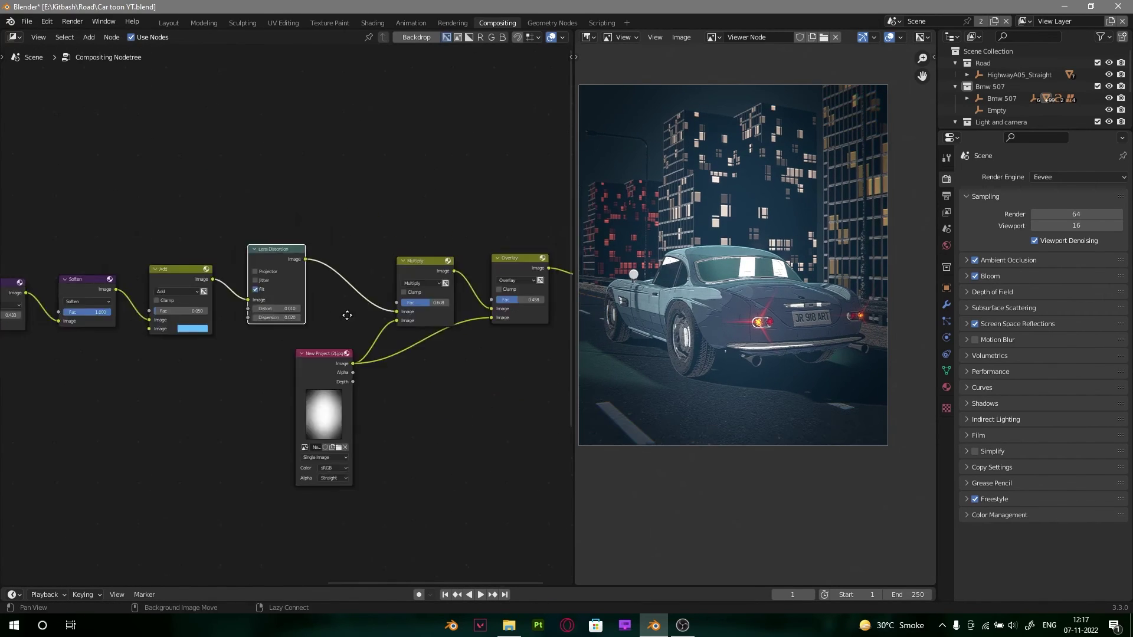
# Step: Insert a Color Balance node between the Overlay node and the Viewer
pyautogui.moveTo(346, 314); pyautogui.dragTo(86, 347, button='middle')
pyautogui.moveTo(407, 278); pyautogui.dragTo(328, 346)
pyautogui.press('g')
pyautogui.press('x')
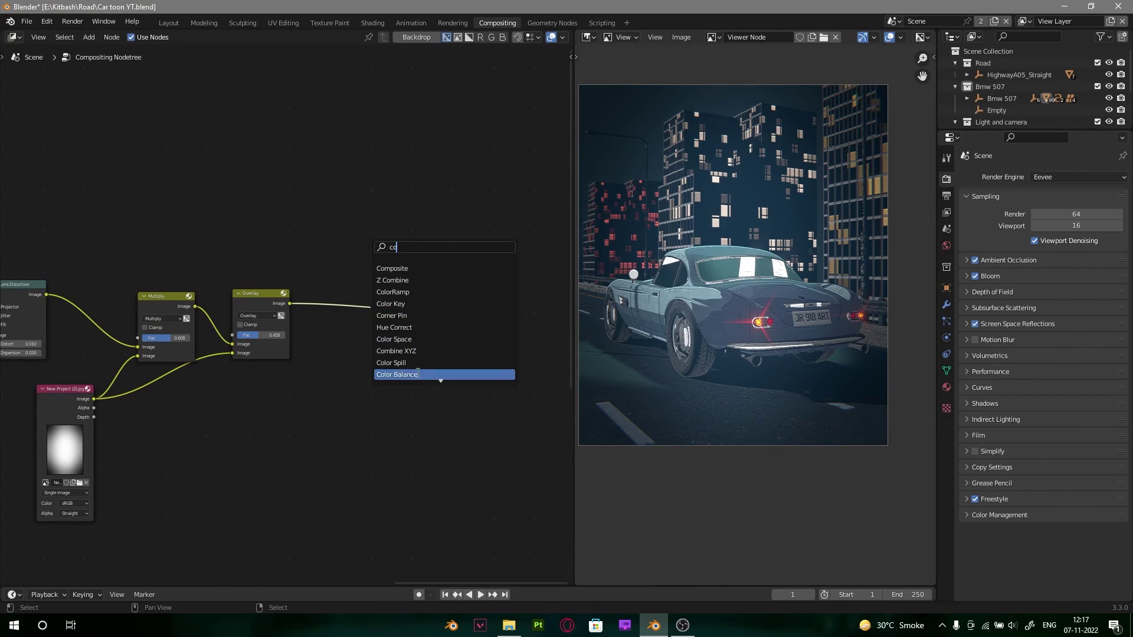
pyautogui.click(418, 374)
pyautogui.click(413, 264)
# Step: Tint the Color Balance node's lift slightly toward light blue and inspect the composited image enlarged
pyautogui.moveTo(412, 264); pyautogui.dragTo(324, 293, button='middle')
pyautogui.scroll(8, 324, 293)
pyautogui.moveTo(222, 364); pyautogui.dragTo(229, 353)
pyautogui.hotkey('ctrl', 'space')
pyautogui.scroll(2, 704, 248)
pyautogui.moveTo(704, 246); pyautogui.dragTo(700, 276, button='middle')
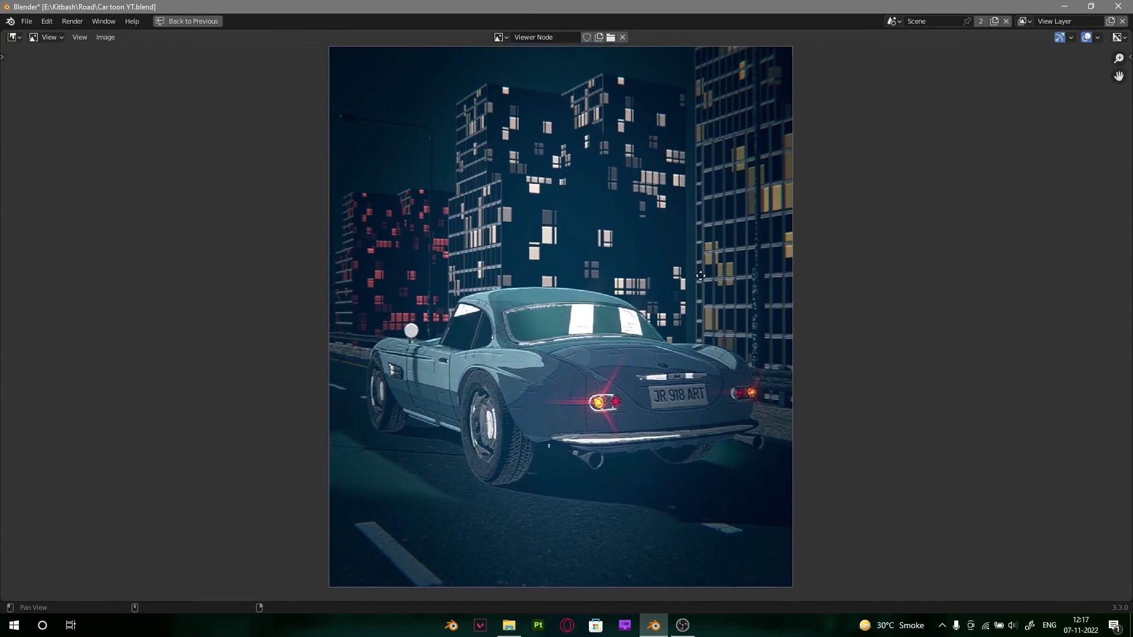
pyautogui.scroll(-2, 700, 275)
pyautogui.hotkey('ctrl', 'space')
# Step: Add a Sun Beams node above the Glare node, feed it from the Alpha Over output and preview it in the Viewer
pyautogui.scroll(-4, 344, 250)
pyautogui.hotkey('shift', 'a')
pyautogui.write('s')
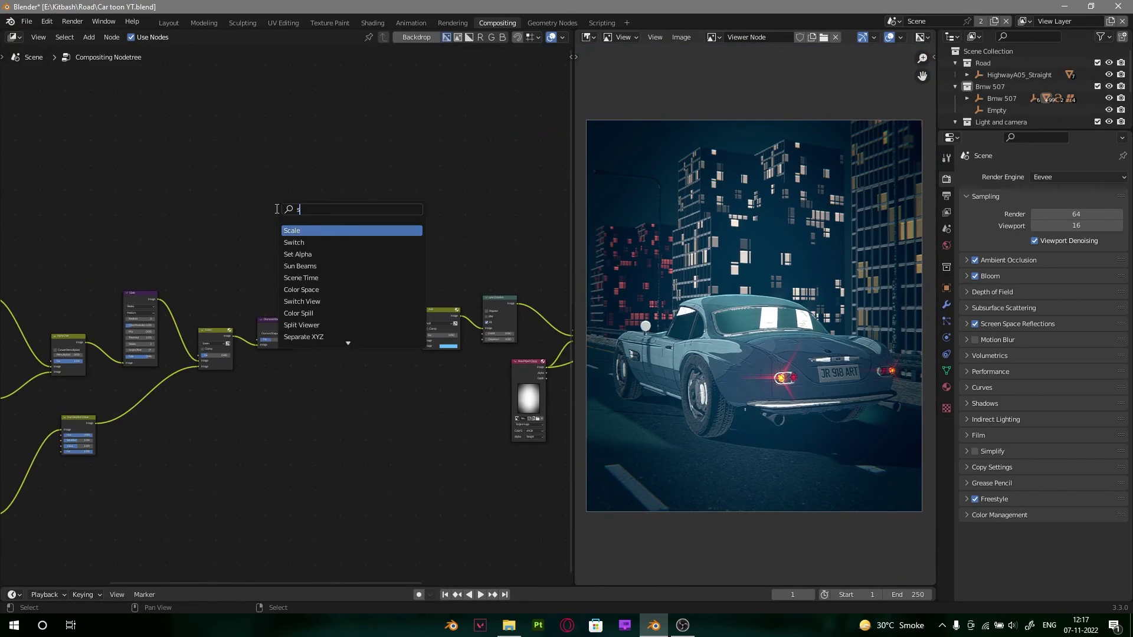
pyautogui.keyDown('alt'); pyautogui.moveTo(55, 241); pyautogui.dragTo(206, 251); pyautogui.keyUp('alt')
pyautogui.scroll(4, 206, 251)
pyautogui.moveTo(300, 321); pyautogui.dragTo(345, 265)
pyautogui.keyDown('ctrl'); pyautogui.keyDown('shift'); pyautogui.click(375, 236); pyautogui.keyUp('shift'); pyautogui.keyUp('ctrl')
# Step: Set the Sun Beams source X to -0.100 and its ray length to 0.033
pyautogui.moveTo(407, 244); pyautogui.dragTo(392, 253, button='middle')
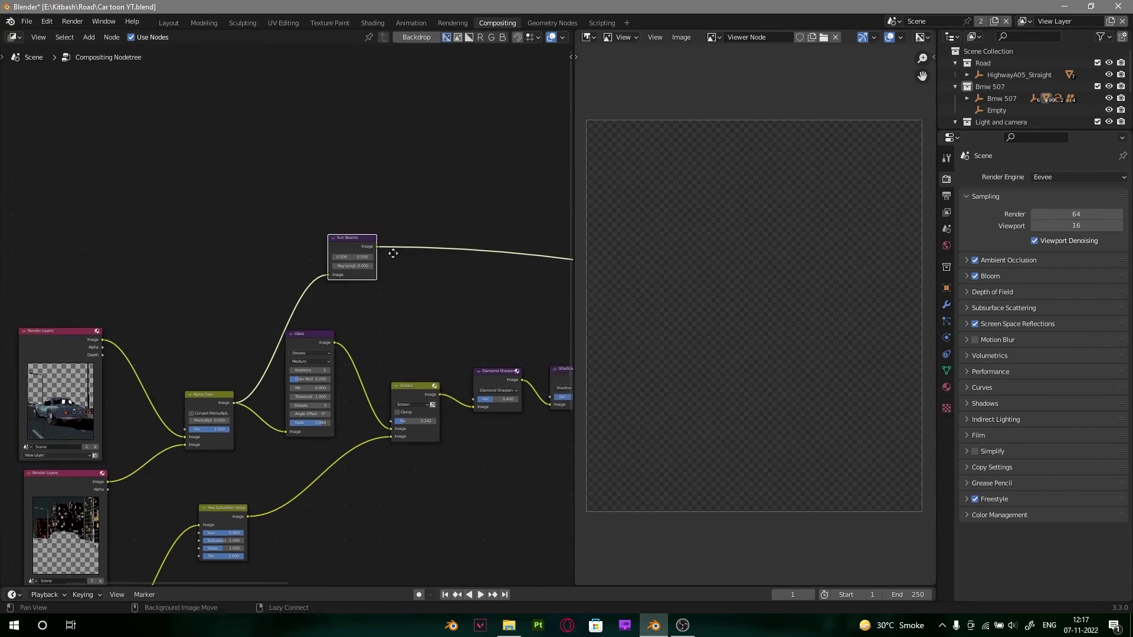
pyautogui.scroll(7, 372, 270)
pyautogui.moveTo(298, 293); pyautogui.dragTo(277, 283)
pyautogui.scroll(5, 295, 298)
pyautogui.scroll(-3, 341, 232)
# Step: Insert a Mix node after Screen with Sun Beams as its second input, and route the Color Balance output to the repositioned Viewer
pyautogui.click(363, 253)
pyautogui.click(370, 313)
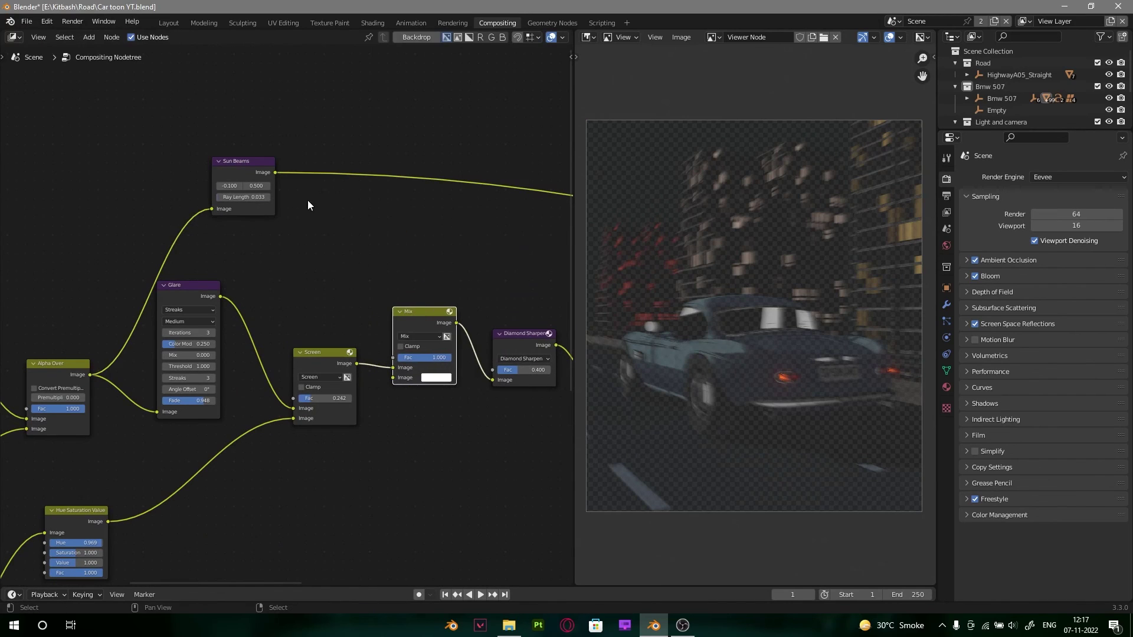
pyautogui.moveTo(275, 175); pyautogui.dragTo(404, 379)
pyautogui.moveTo(404, 379); pyautogui.dragTo(59, 354, button='middle')
pyautogui.keyDown('ctrl'); pyautogui.keyDown('shift'); pyautogui.click(389, 283); pyautogui.keyUp('shift'); pyautogui.keyUp('ctrl')
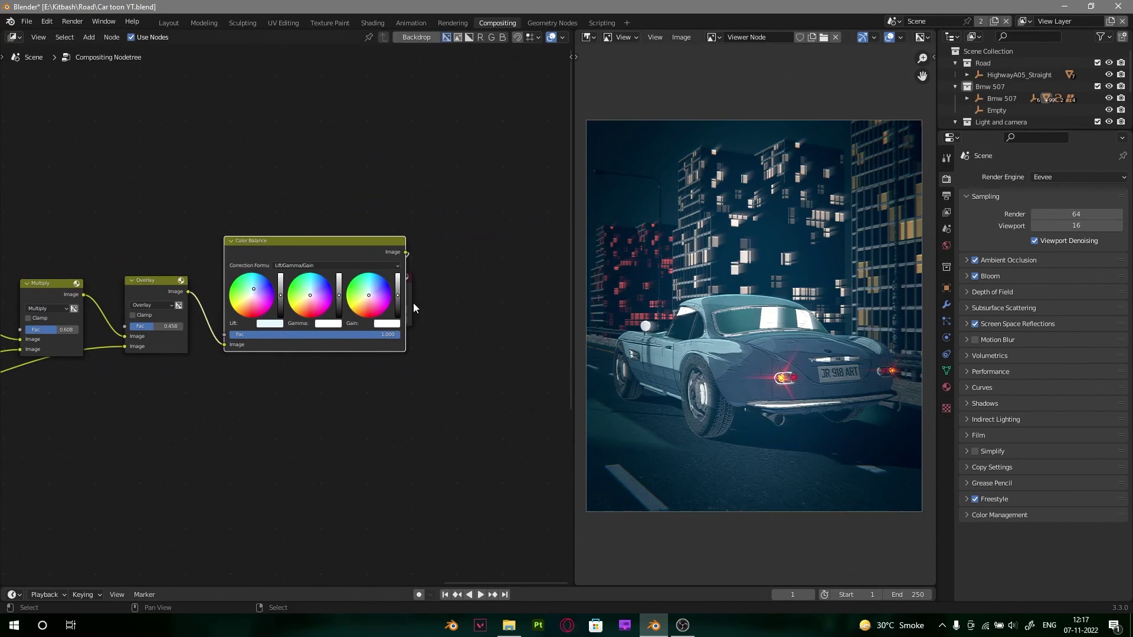
pyautogui.moveTo(413, 303); pyautogui.dragTo(509, 287)
# Step: Switch the new Mix node to Add and set the Sun Beams ray length to 0.117
pyautogui.moveTo(242, 287); pyautogui.dragTo(554, 316, button='middle')
pyautogui.scroll(5, 287, 315)
pyautogui.moveTo(377, 362); pyautogui.dragTo(403, 362)
pyautogui.keyDown('ctrl'); pyautogui.moveTo(819, 444); pyautogui.dragTo(819, 236, button='middle'); pyautogui.keyUp('ctrl')
pyautogui.moveTo(819, 236); pyautogui.dragTo(789, 160, button='middle')
pyautogui.moveTo(387, 361); pyautogui.dragTo(403, 363)
pyautogui.moveTo(95, 130); pyautogui.dragTo(218, 247, button='middle')
pyautogui.moveTo(219, 248); pyautogui.dragTo(224, 248)
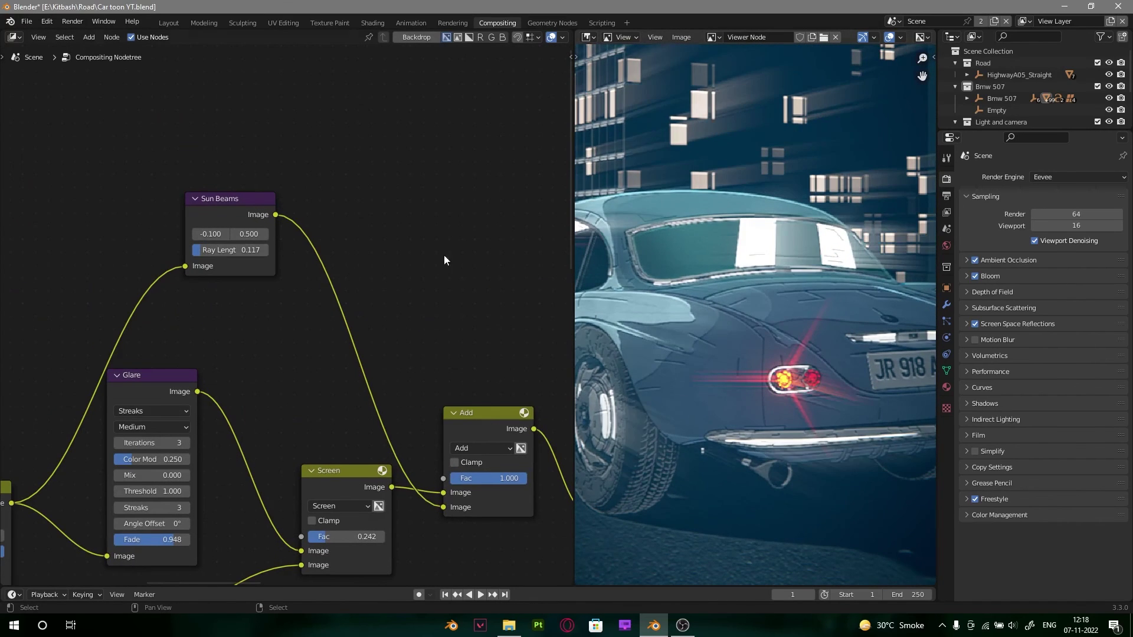
# Step: Set the factor of the Add node combining the sun beams to 0.458 and save the file
pyautogui.scroll(-4, 762, 365)
pyautogui.moveTo(762, 366); pyautogui.dragTo(786, 370, button='middle')
pyautogui.scroll(1, 786, 371)
pyautogui.moveTo(319, 236); pyautogui.dragTo(350, 325, button='middle')
pyautogui.scroll(8, 349, 326)
pyautogui.keyDown('alt'); pyautogui.moveTo(313, 463); pyautogui.dragTo(5, 5); pyautogui.keyUp('alt')
pyautogui.moveTo(519, 419); pyautogui.dragTo(499, 418)
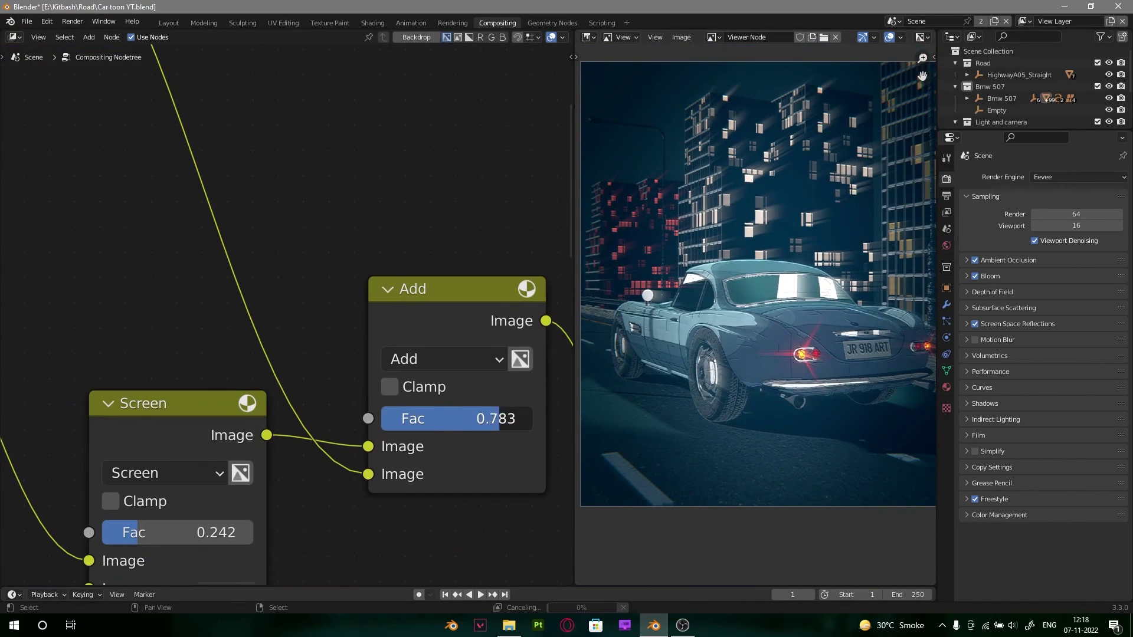
pyautogui.hotkey('ctrl', 's')
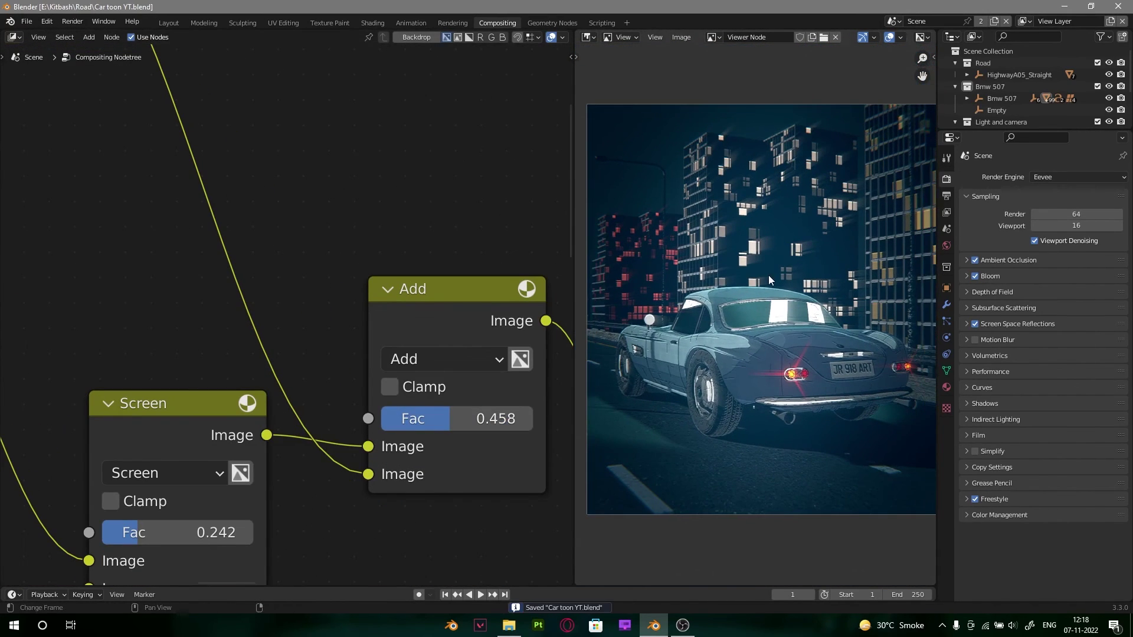
# Step: Insert a Hue Correct node between Color Balance and the Viewer, and raise its saturation curve around the cyan hues
pyautogui.scroll(-8, 377, 277)
pyautogui.keyDown('alt'); pyautogui.moveTo(378, 277); pyautogui.dragTo(150, 242); pyautogui.keyUp('alt')
pyautogui.scroll(-10, 354, 319)
pyautogui.keyDown('alt'); pyautogui.moveTo(354, 319); pyautogui.dragTo(93, 301); pyautogui.keyUp('alt')
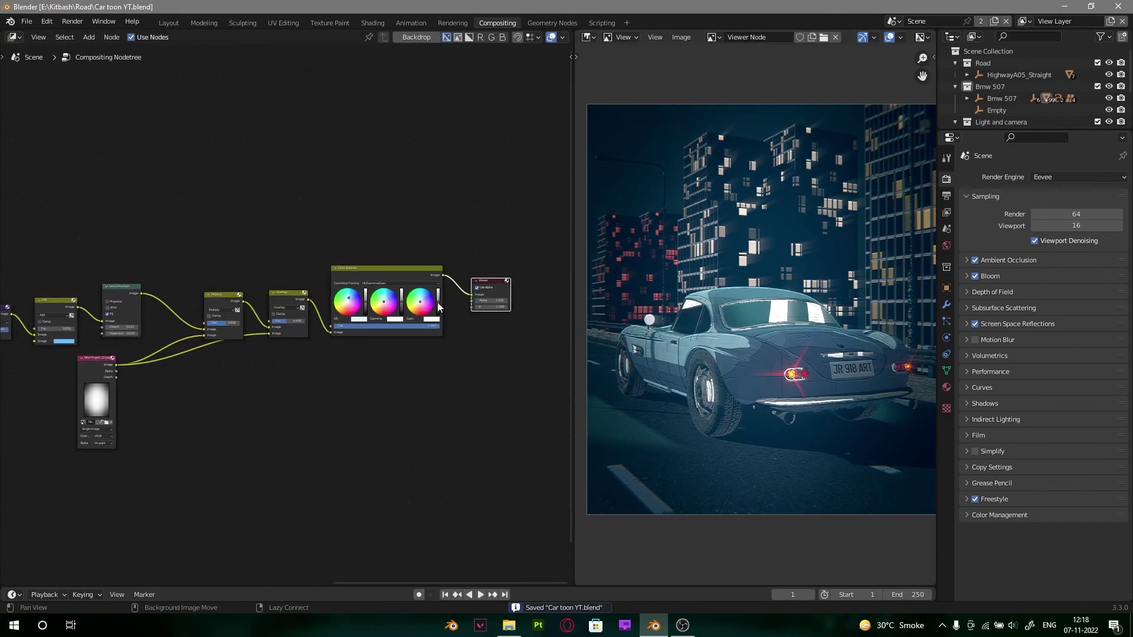
pyautogui.scroll(10, 496, 272)
pyautogui.keyDown('alt'); pyautogui.moveTo(495, 273); pyautogui.dragTo(473, 265); pyautogui.keyUp('alt')
pyautogui.hotkey('shift', 'a')
pyautogui.click(301, 240)
pyautogui.write('hue')
pyautogui.click(349, 258)
pyautogui.click(322, 241)
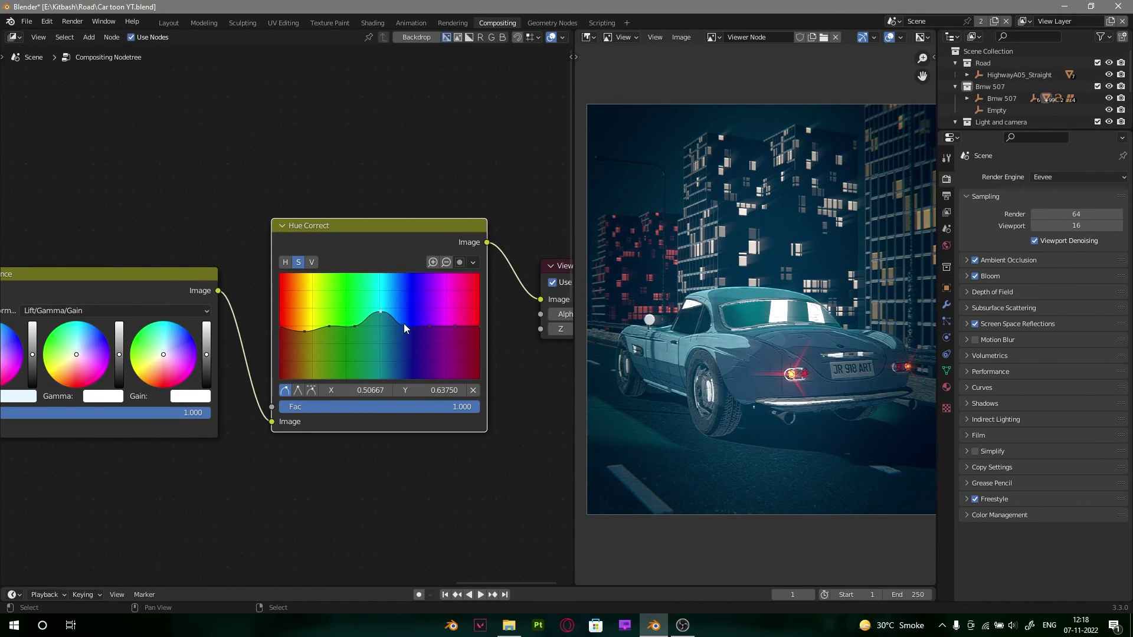
# Step: Try the Very High Contrast look in the scene's color management, then set the look to Medium High Contrast
pyautogui.click(1015, 514)
pyautogui.scroll(-1, 1021, 514)
pyautogui.click(1080, 531)
pyautogui.click(1084, 506)
pyautogui.click(1081, 530)
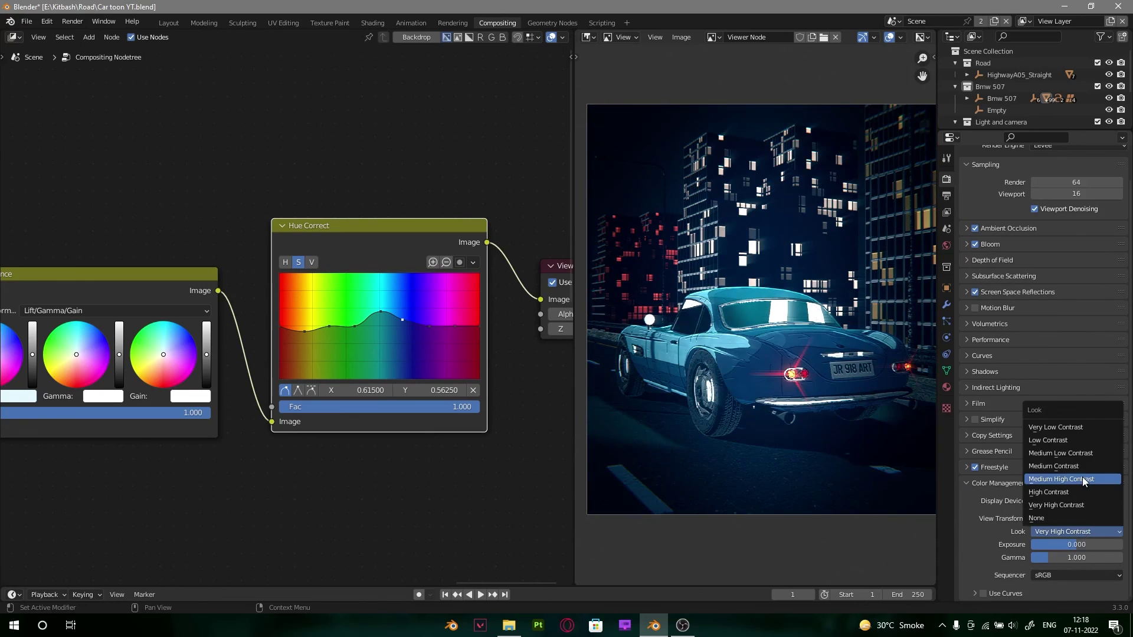
pyautogui.click(1083, 479)
# Step: Save the file and maximize the view of the composited image
pyautogui.moveTo(814, 357); pyautogui.dragTo(807, 356, button='middle')
pyautogui.hotkey('ctrl', 's')
pyautogui.hotkey('ctrl', 'space')
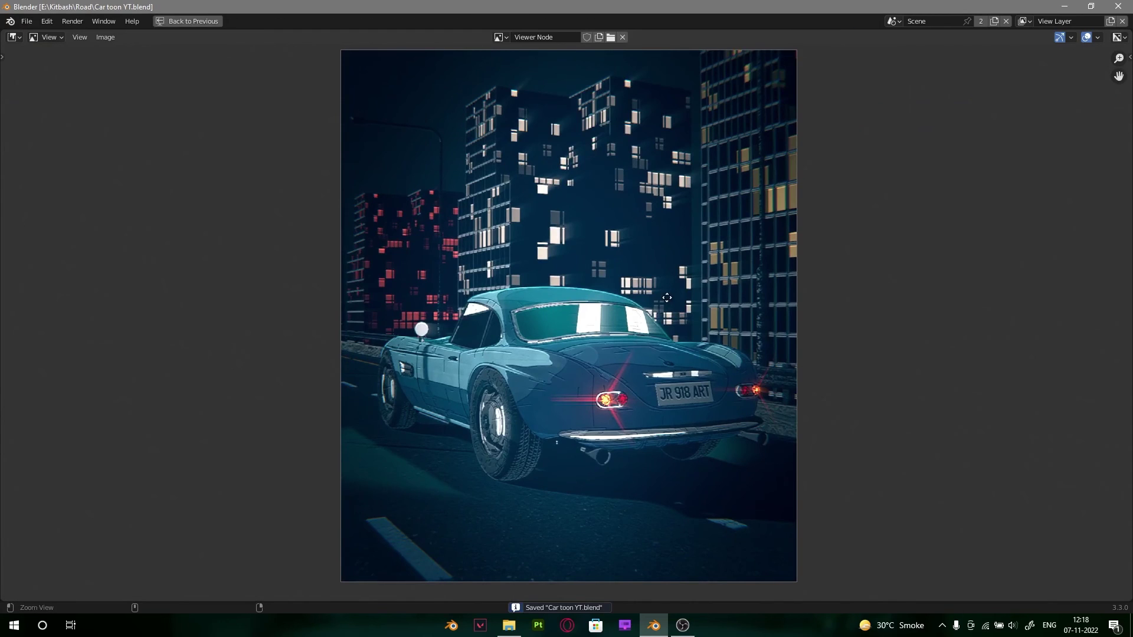